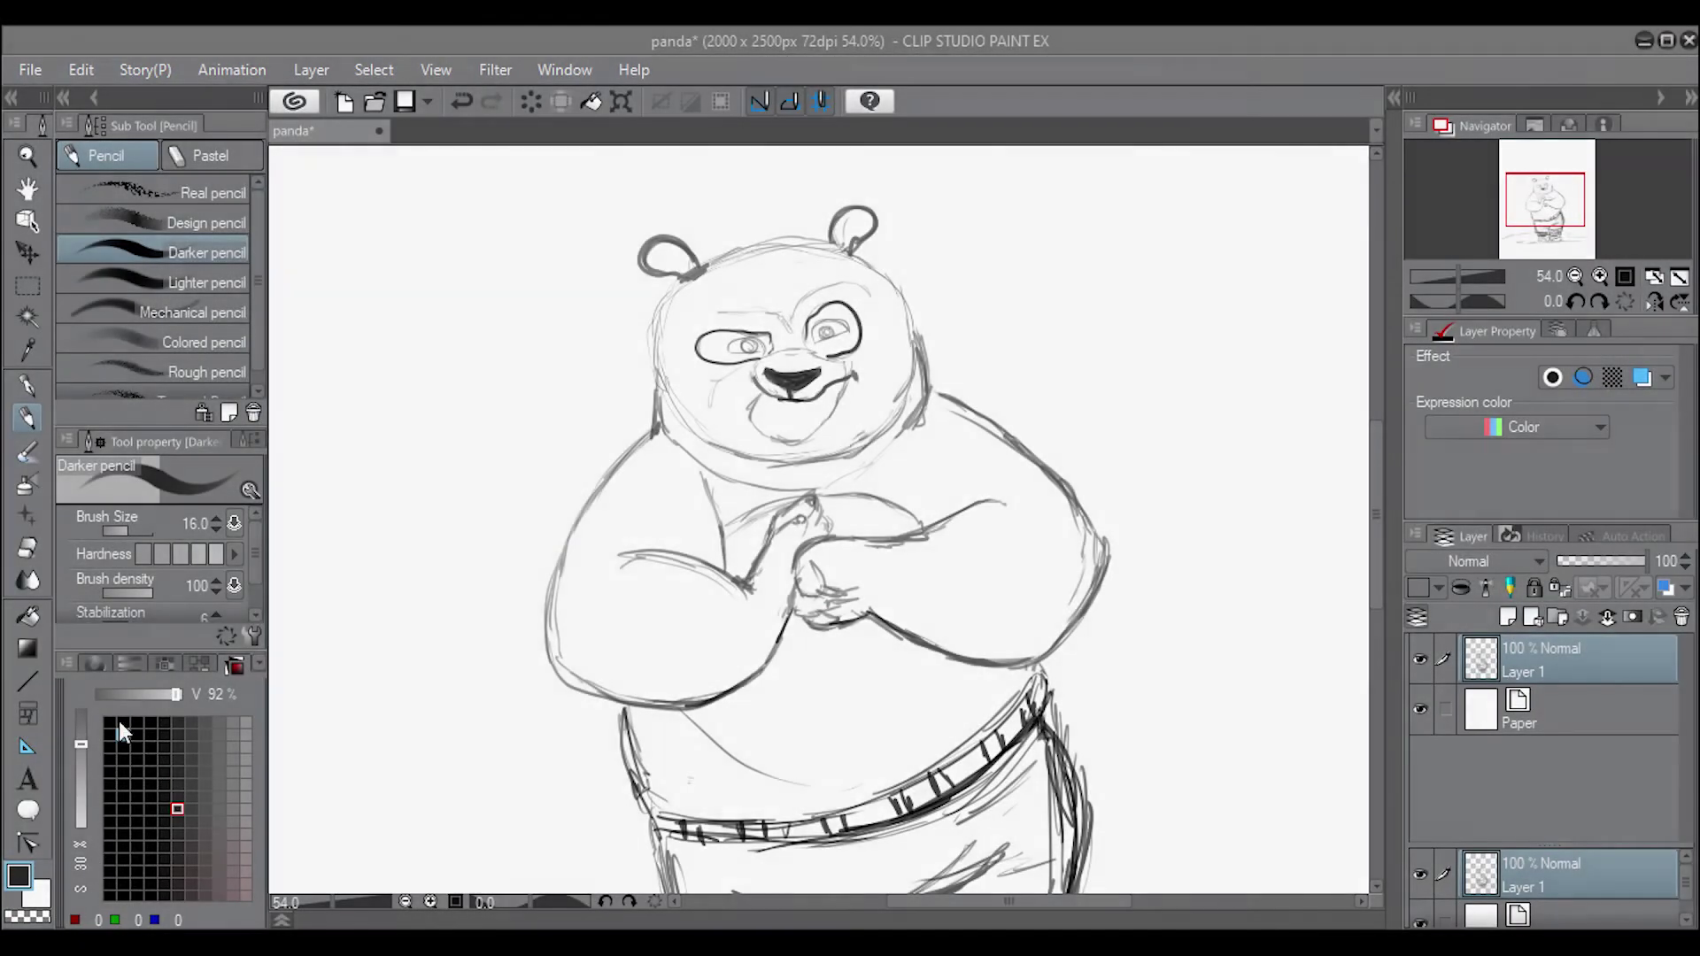
Pick black from the Color Set as the drawing colour
left_click(122, 724)
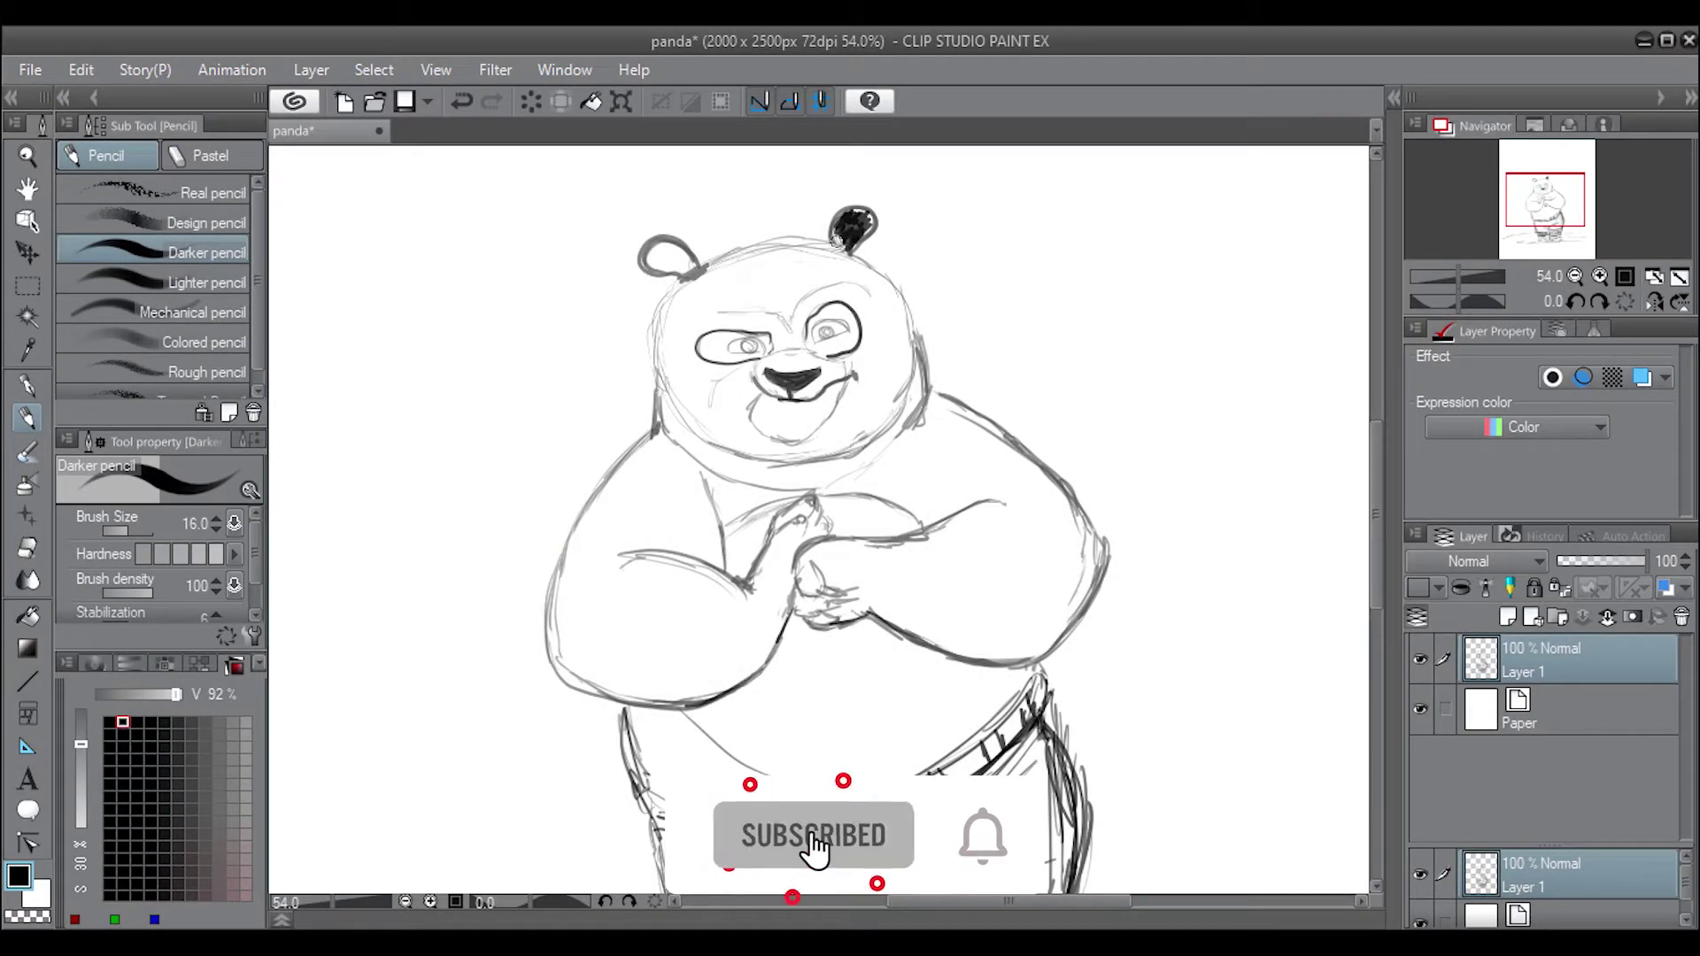
Enlarge the brush and paint both panda ears solid black
left_click_drag(122, 527, 133, 528)
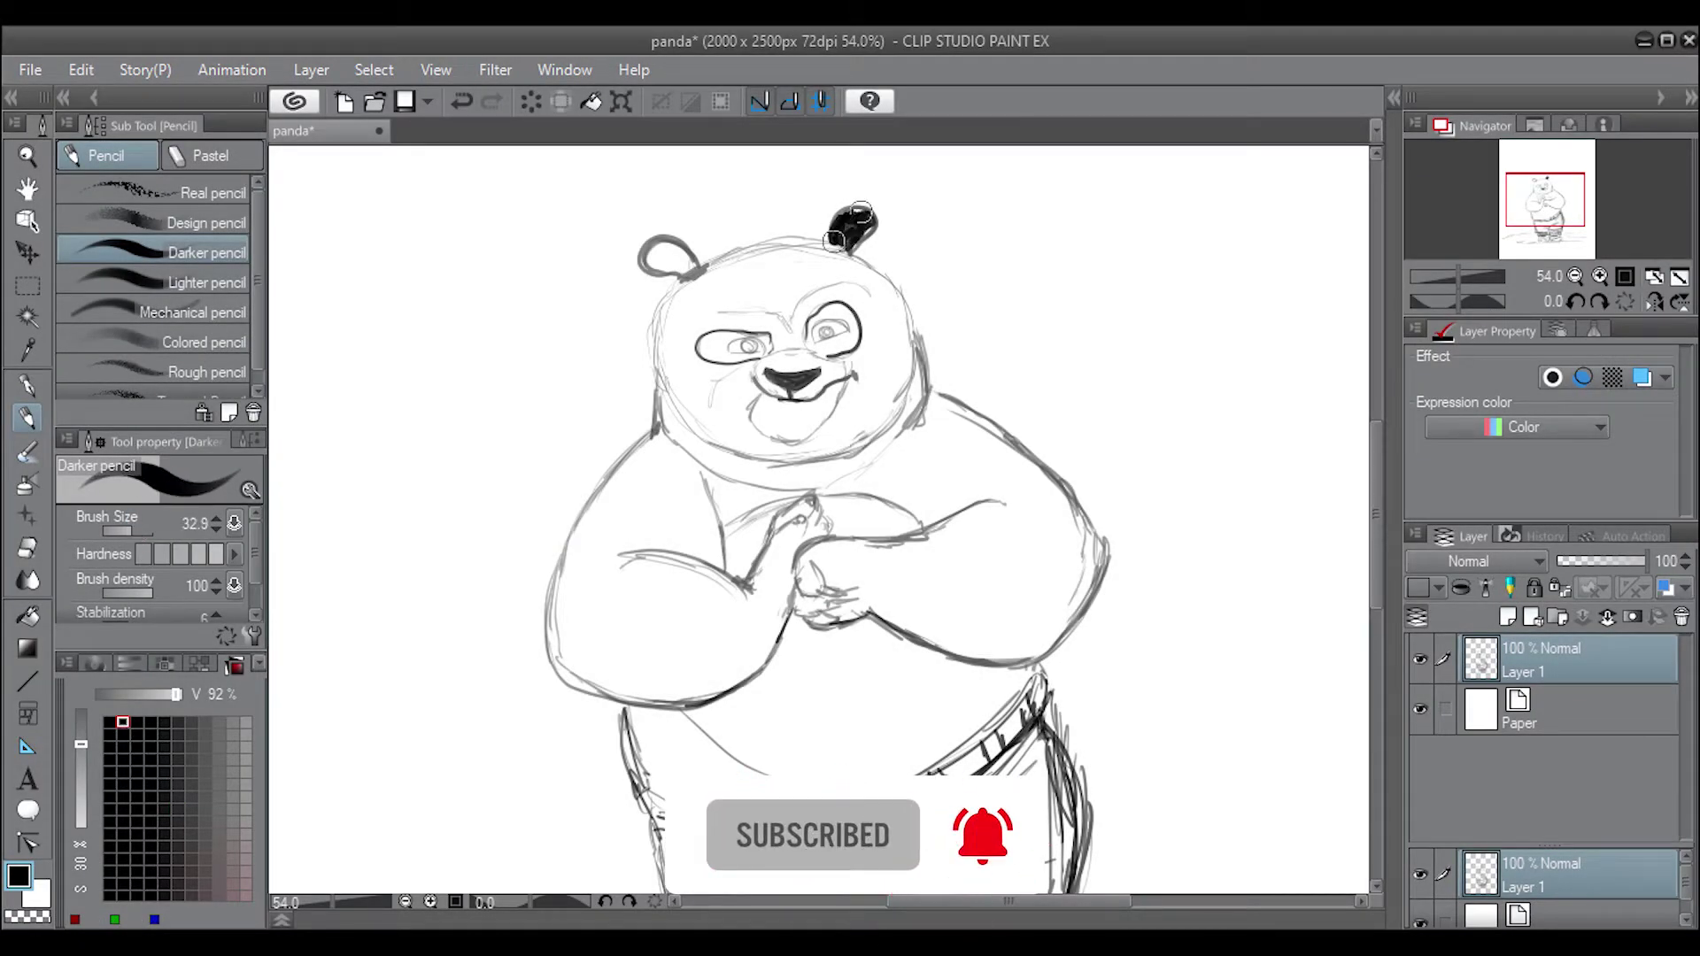
left_click_drag(846, 230, 864, 221)
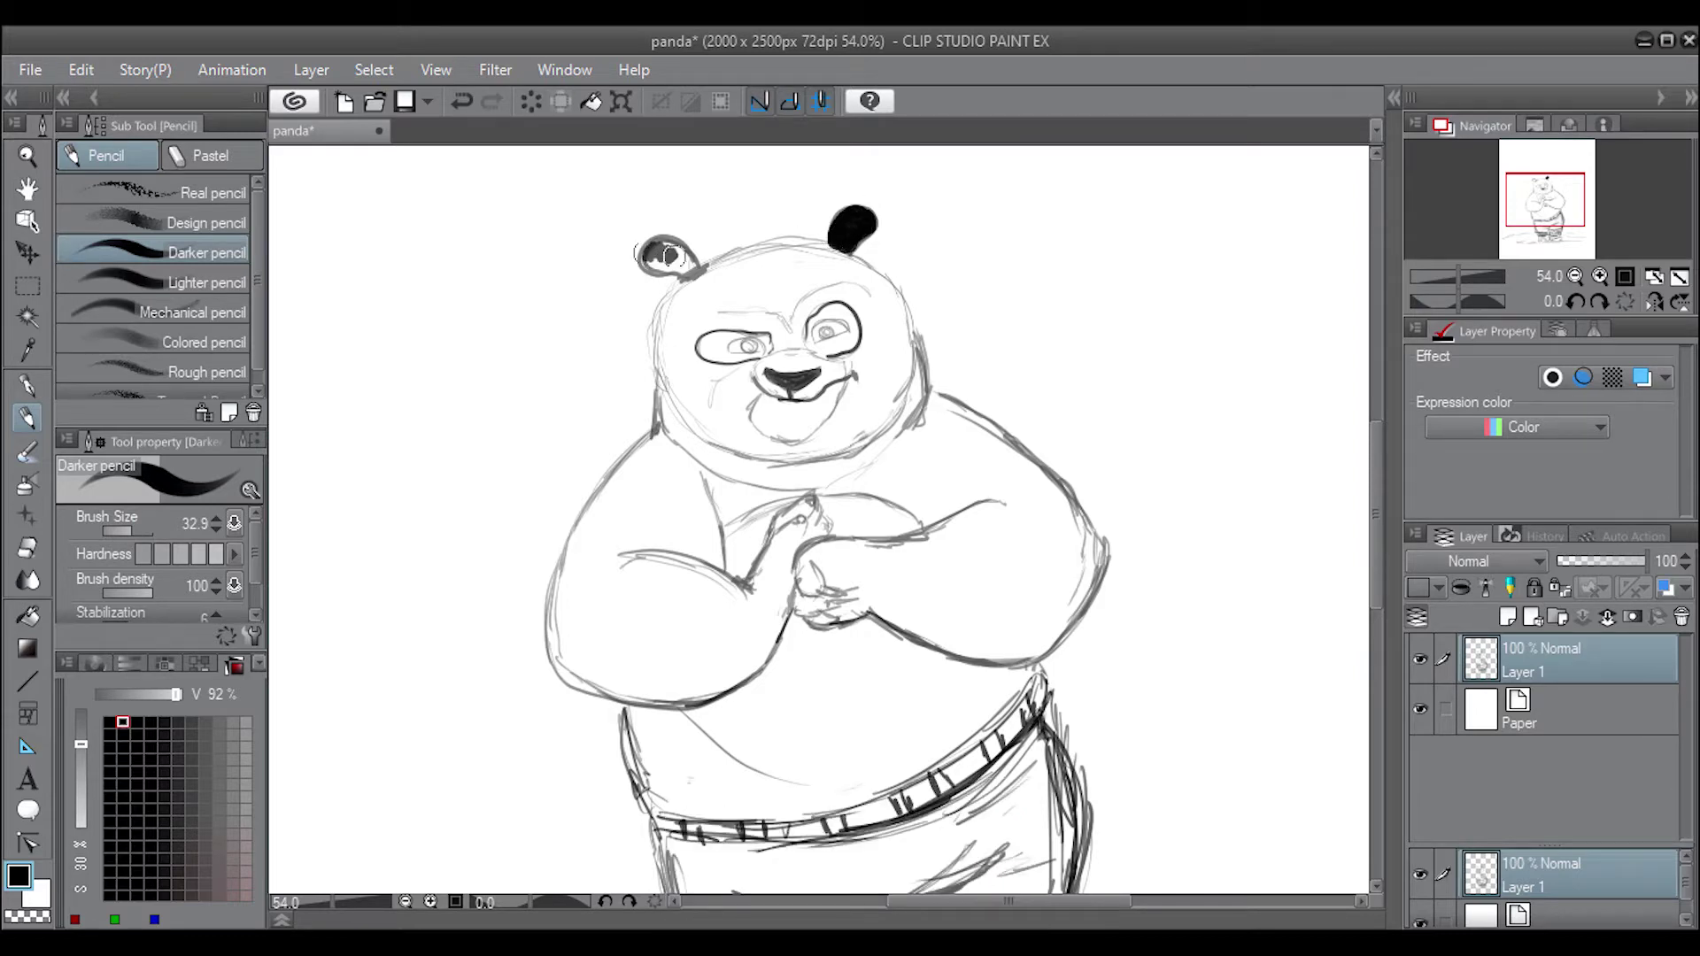
mouse_move(671, 256)
left_mouse_down()
mouse_move(677, 242)
mouse_move(648, 252)
mouse_move(677, 280)
left_mouse_up()
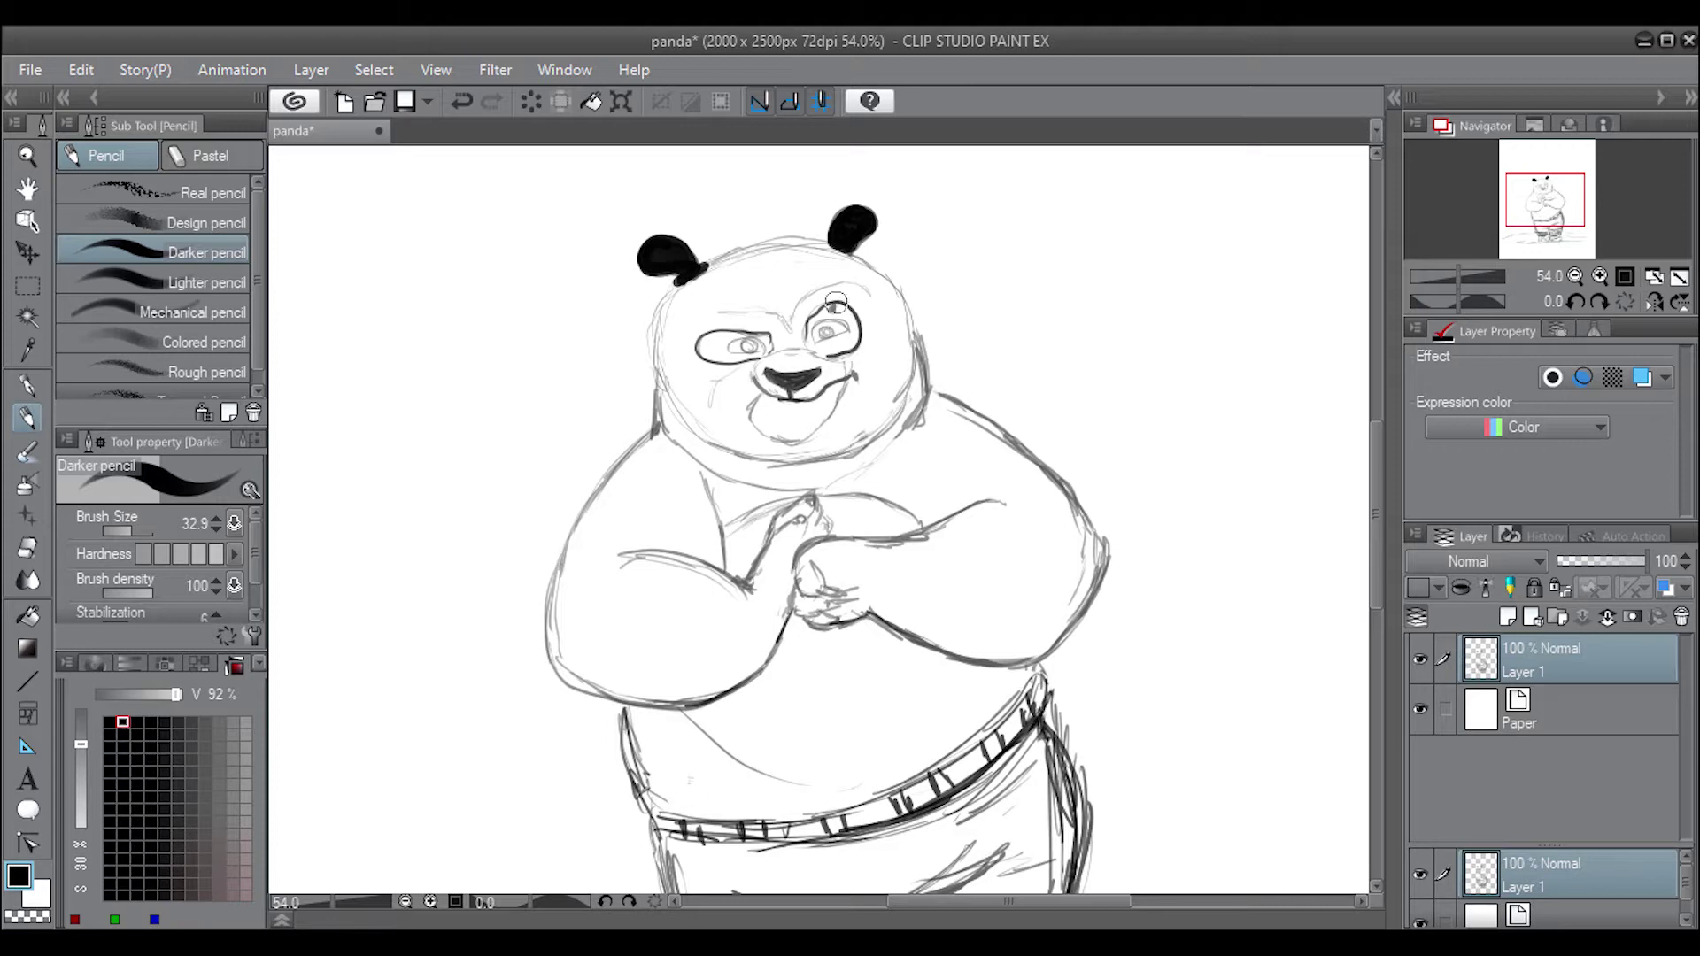
Fill both eye patches solid black, switching to the Lighter pencil
left_click_drag(838, 310, 841, 302)
key("period")
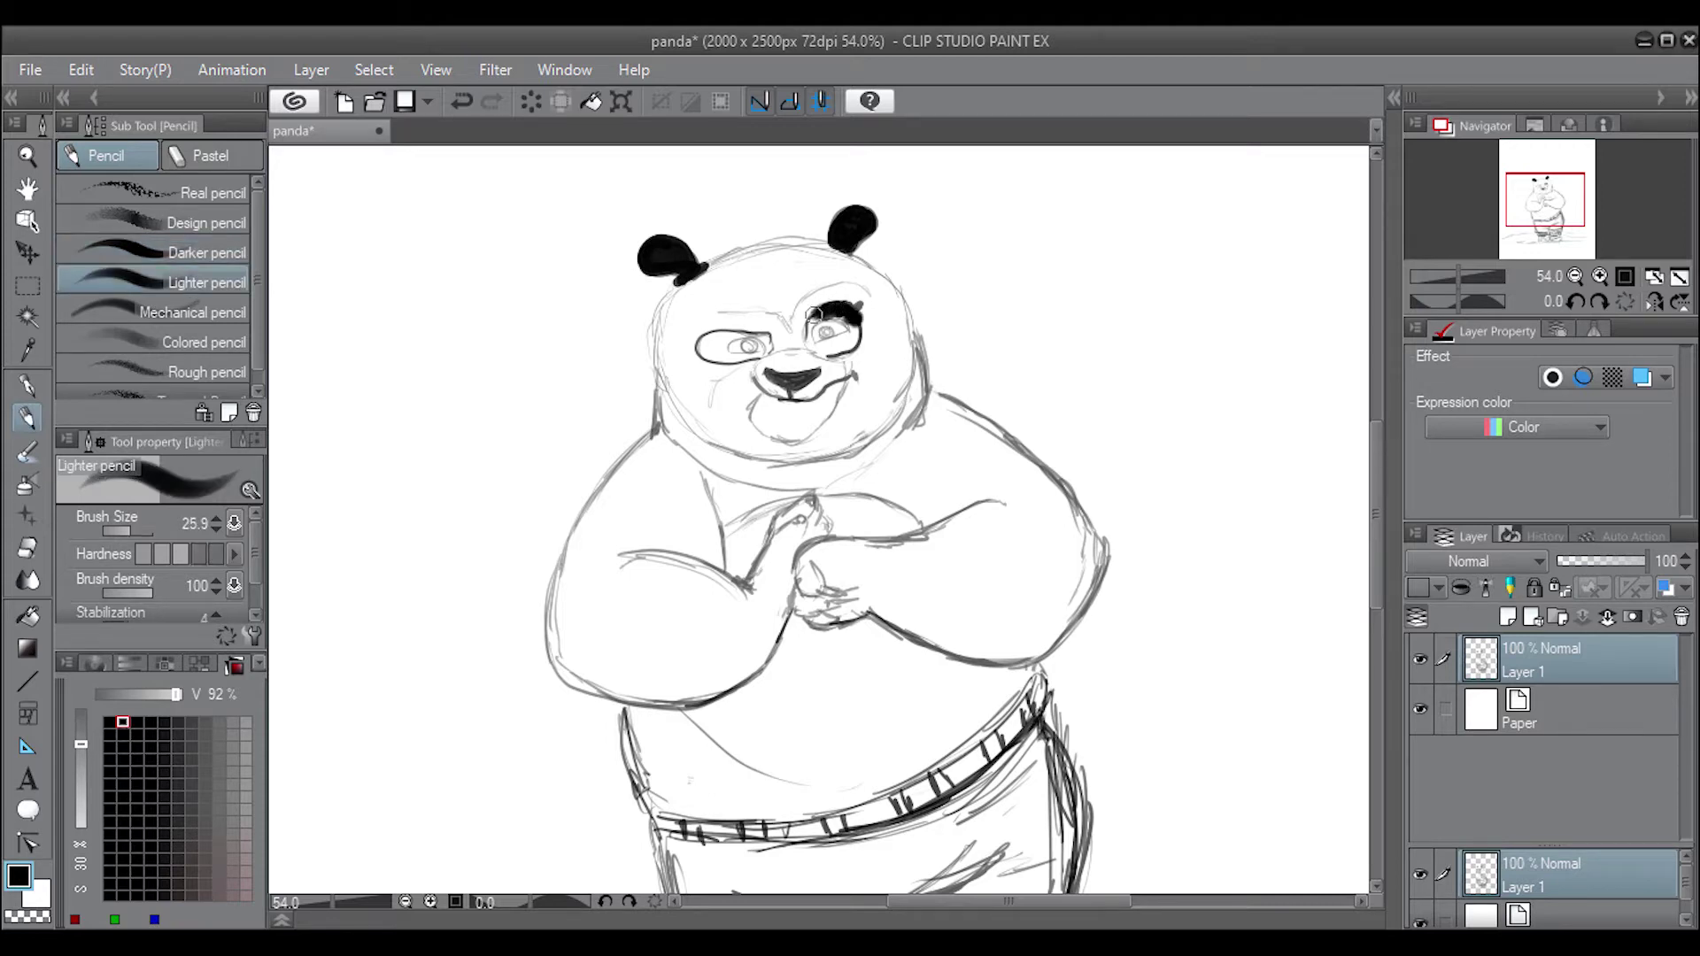
mouse_move(845, 315)
left_mouse_down()
mouse_move(823, 345)
mouse_move(855, 327)
left_mouse_up()
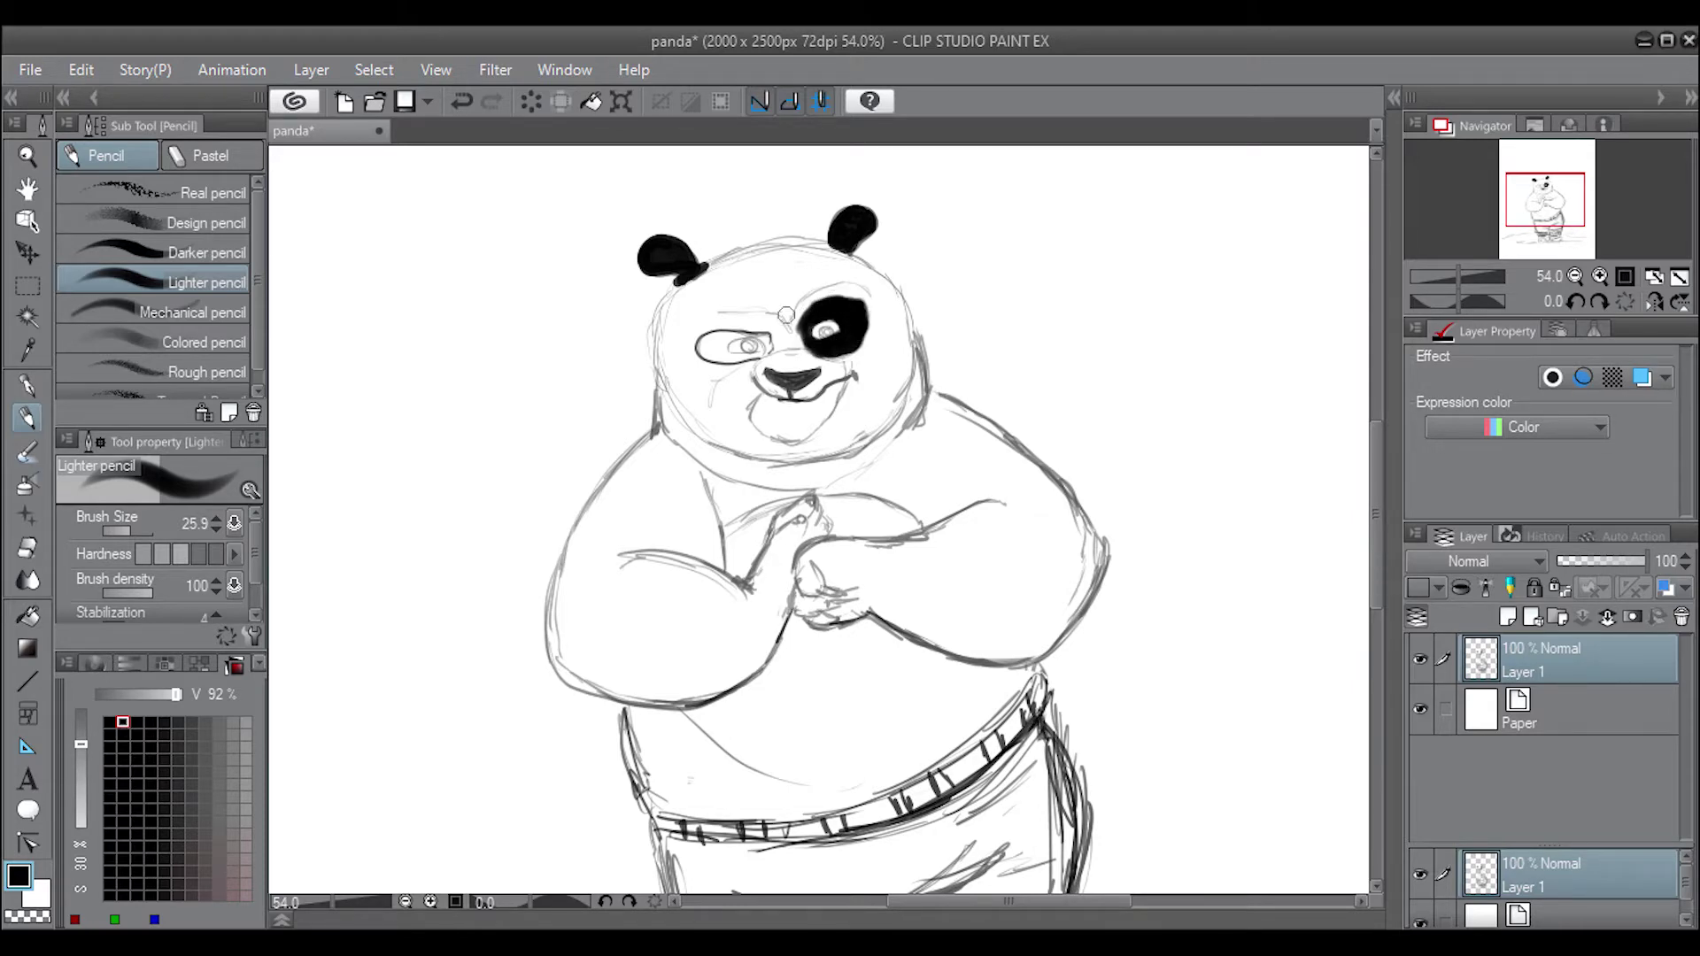
mouse_move(766, 335)
left_mouse_down()
mouse_move(729, 333)
mouse_move(724, 350)
left_mouse_up()
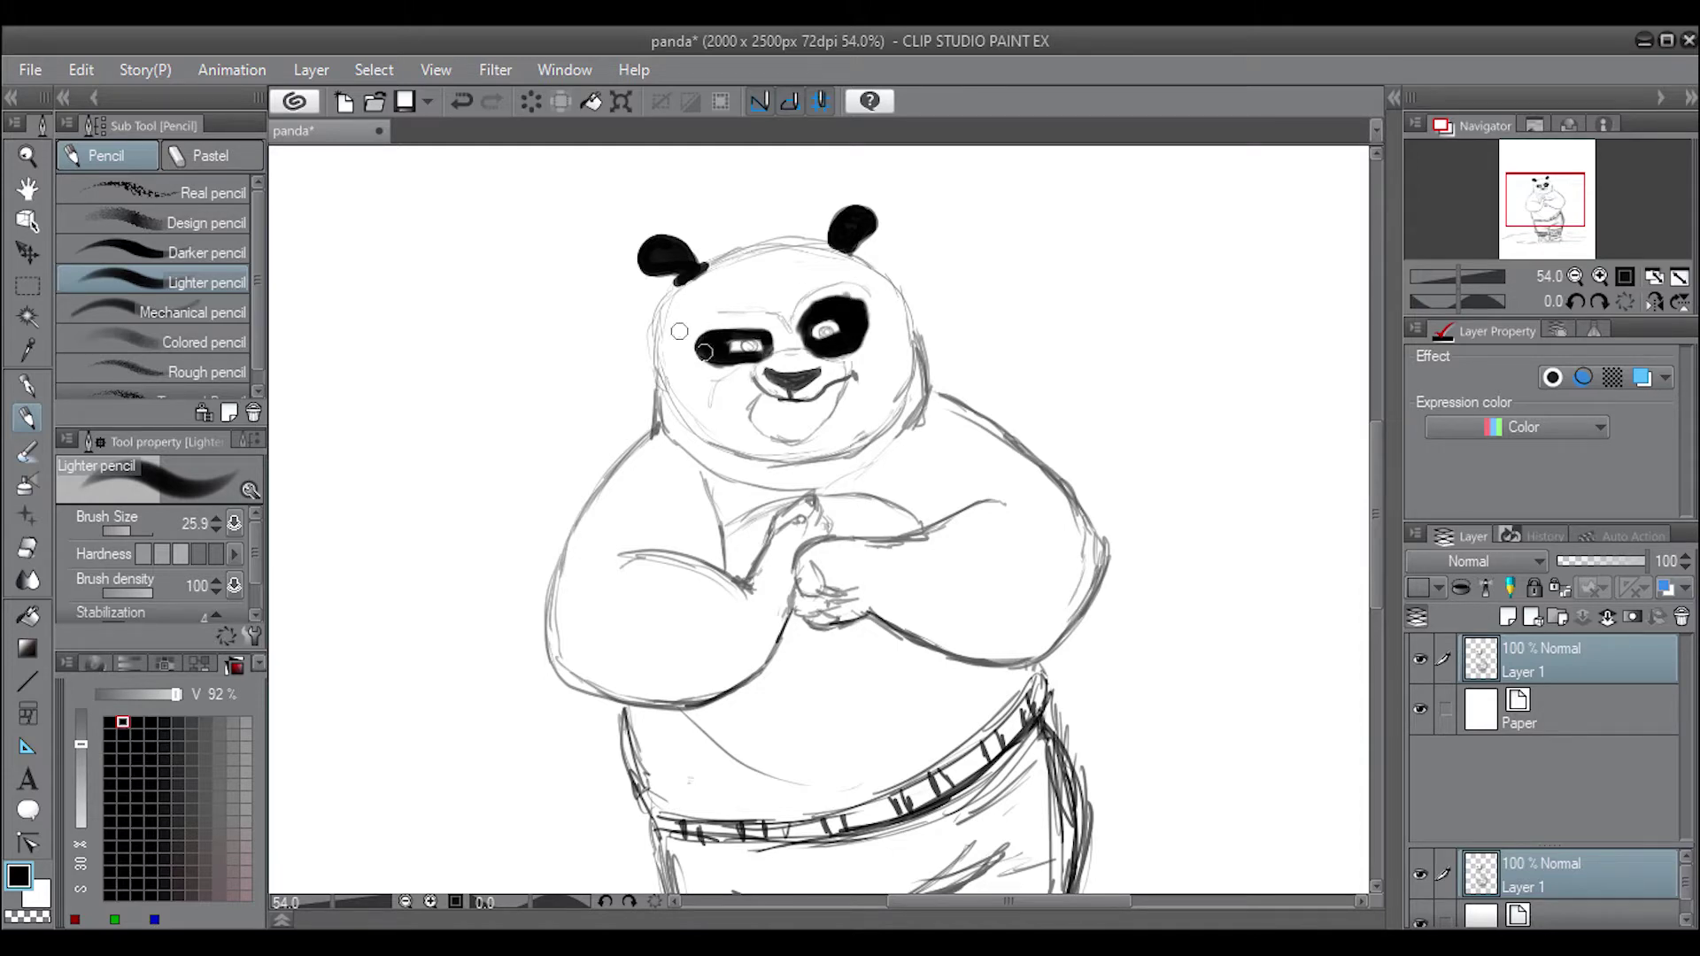
Switch the drawing colour to white
left_click(95, 664)
left_click(234, 664)
left_click(206, 724)
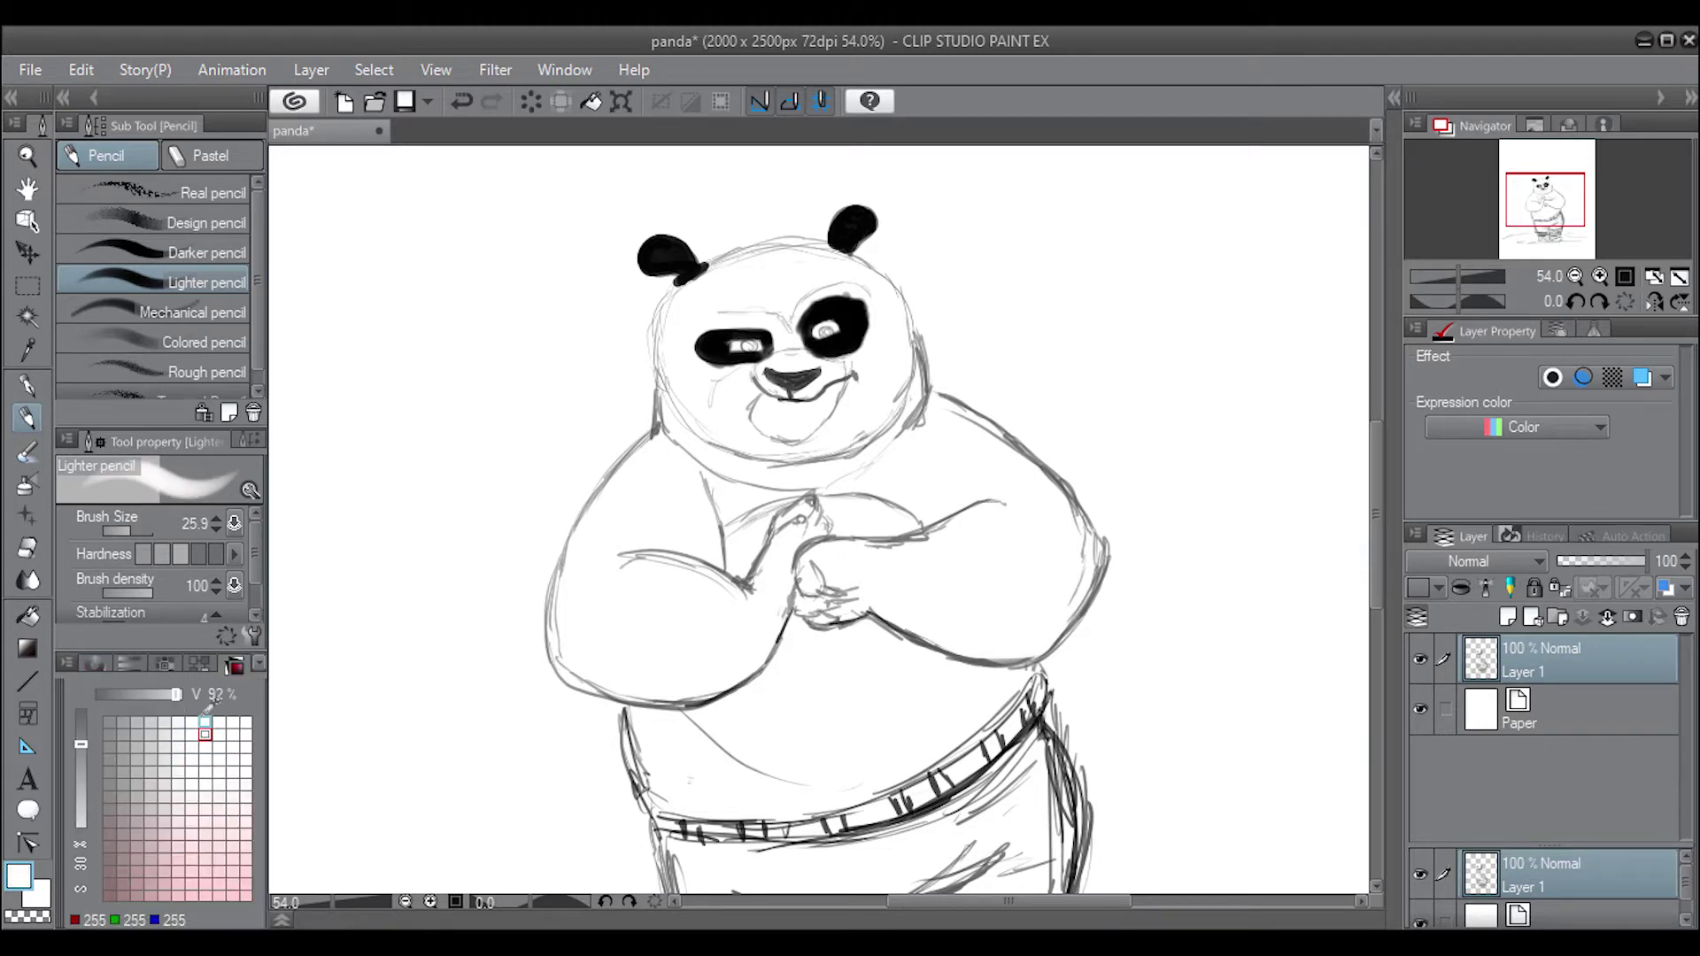
Shade the forehead and left cheek in light grey
left_click(164, 734)
mouse_move(748, 261)
left_mouse_down()
mouse_move(788, 248)
mouse_move(717, 266)
mouse_move(774, 275)
left_mouse_up()
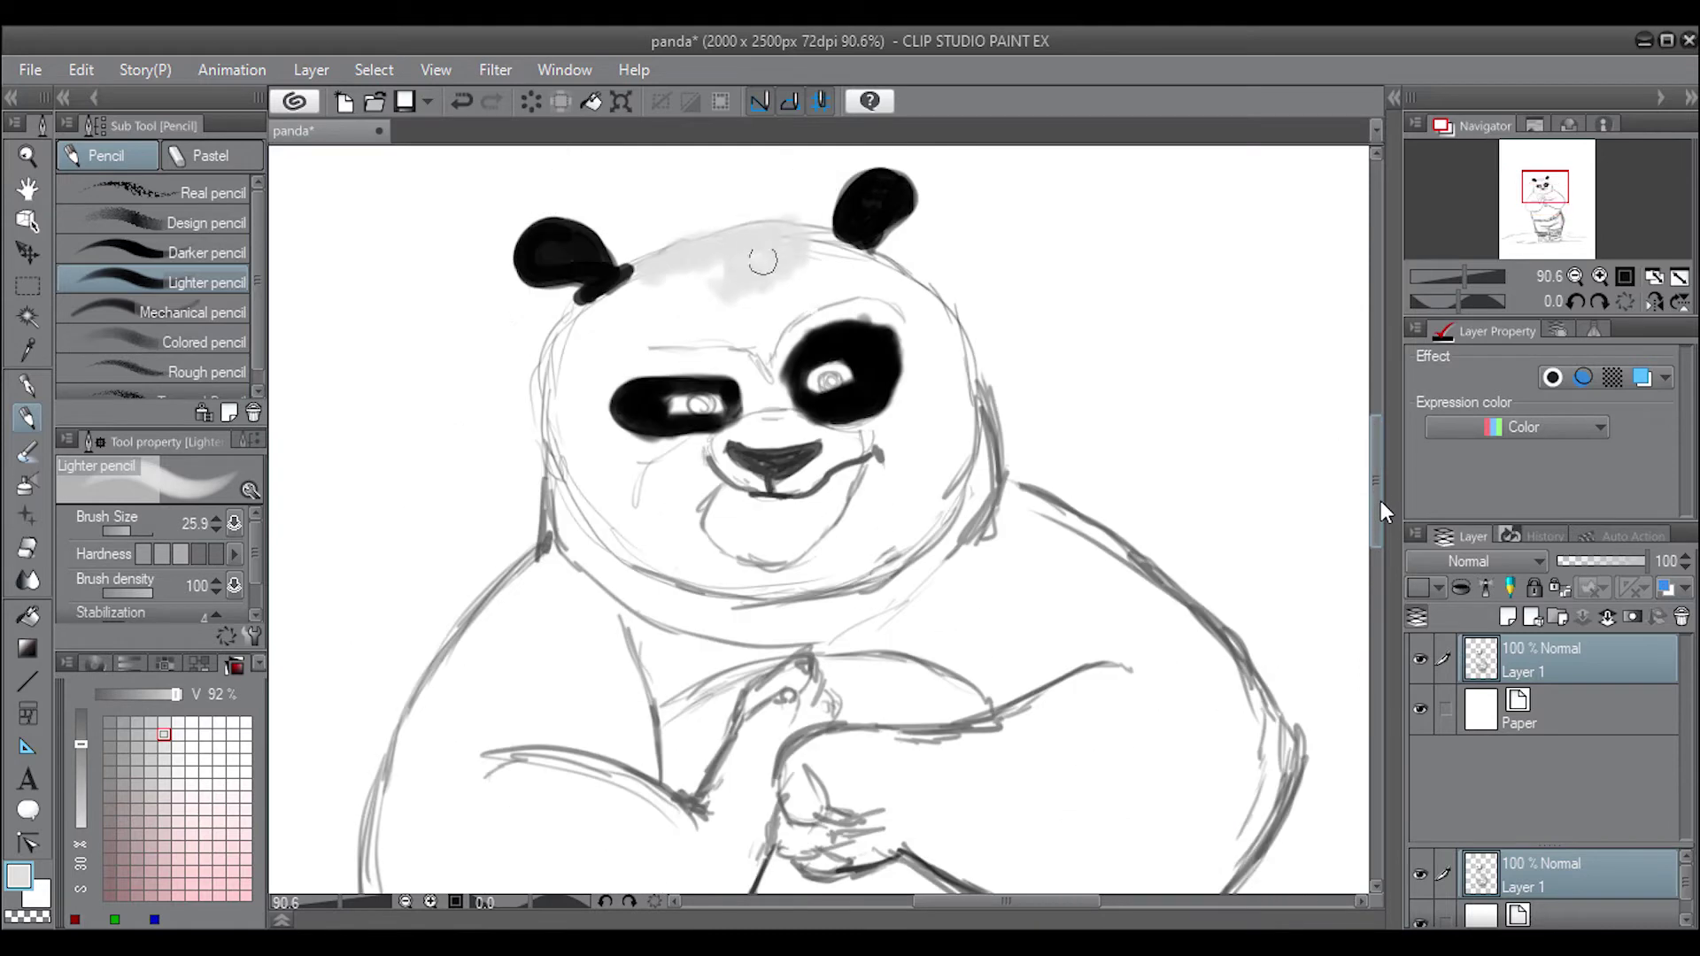
mouse_move(647, 292)
left_mouse_down()
mouse_move(567, 337)
mouse_move(753, 301)
mouse_move(795, 263)
mouse_move(757, 266)
mouse_move(761, 341)
mouse_move(630, 328)
mouse_move(544, 383)
mouse_move(566, 328)
mouse_move(558, 447)
mouse_move(576, 496)
left_mouse_up()
left_click(192, 734)
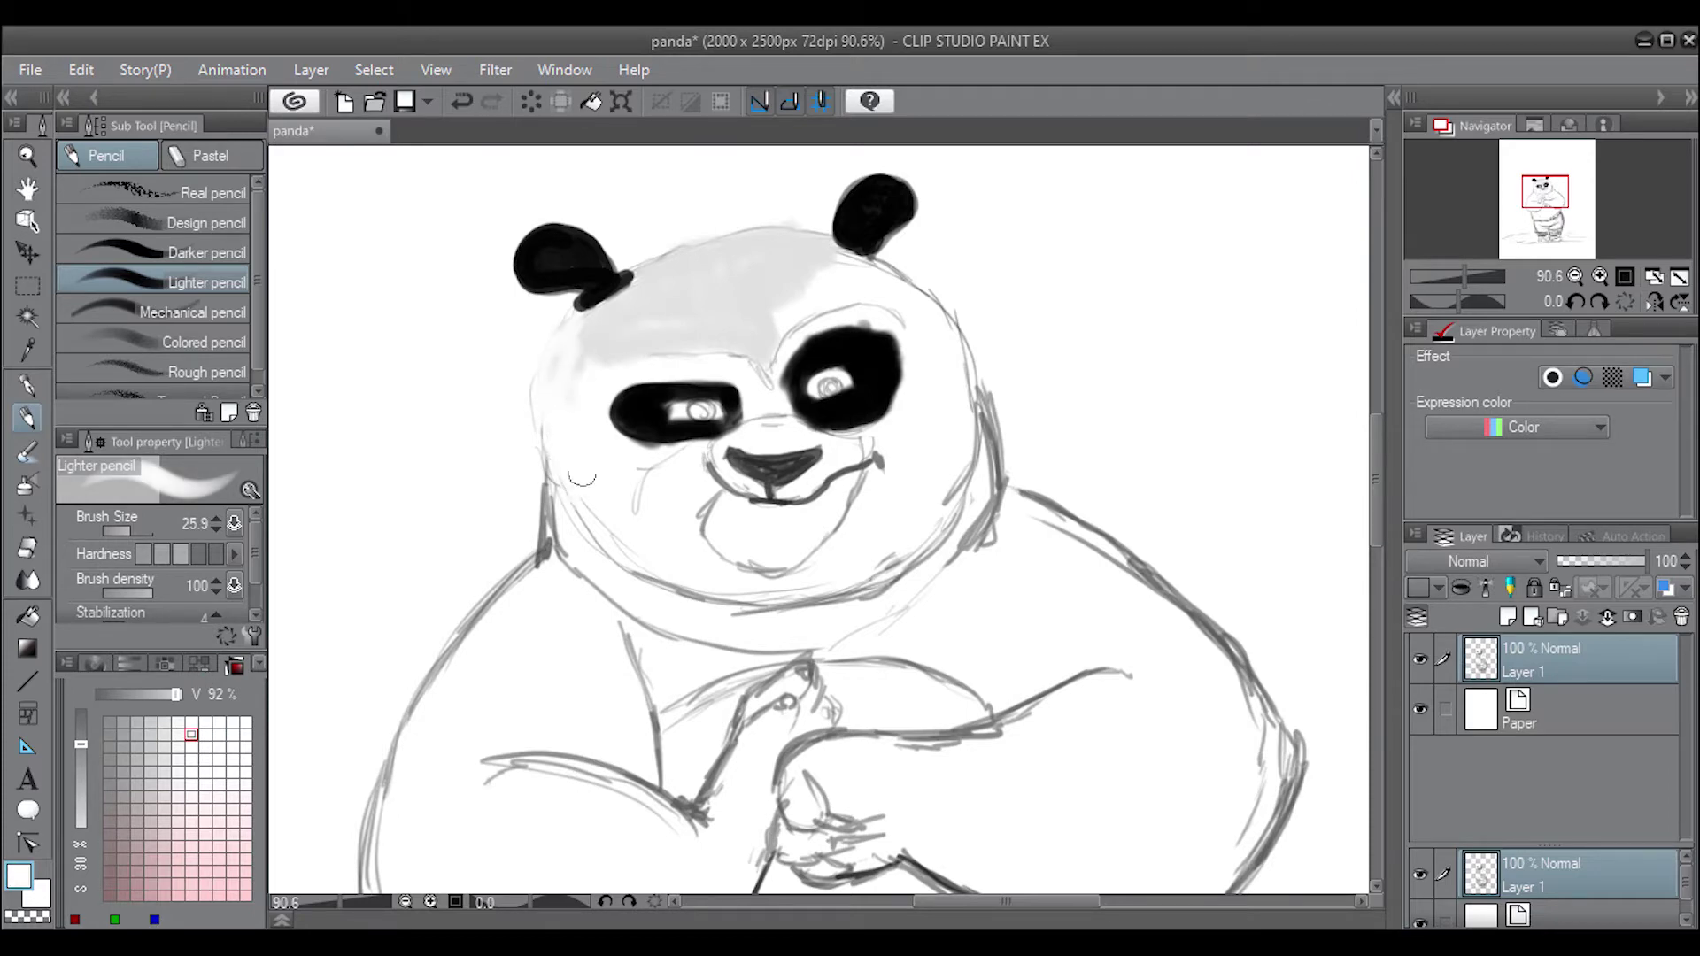
left_click_drag(571, 403, 580, 335)
Paint a darker grey band above the eyes and around the right eye patch
left_click(761, 389, "alt")
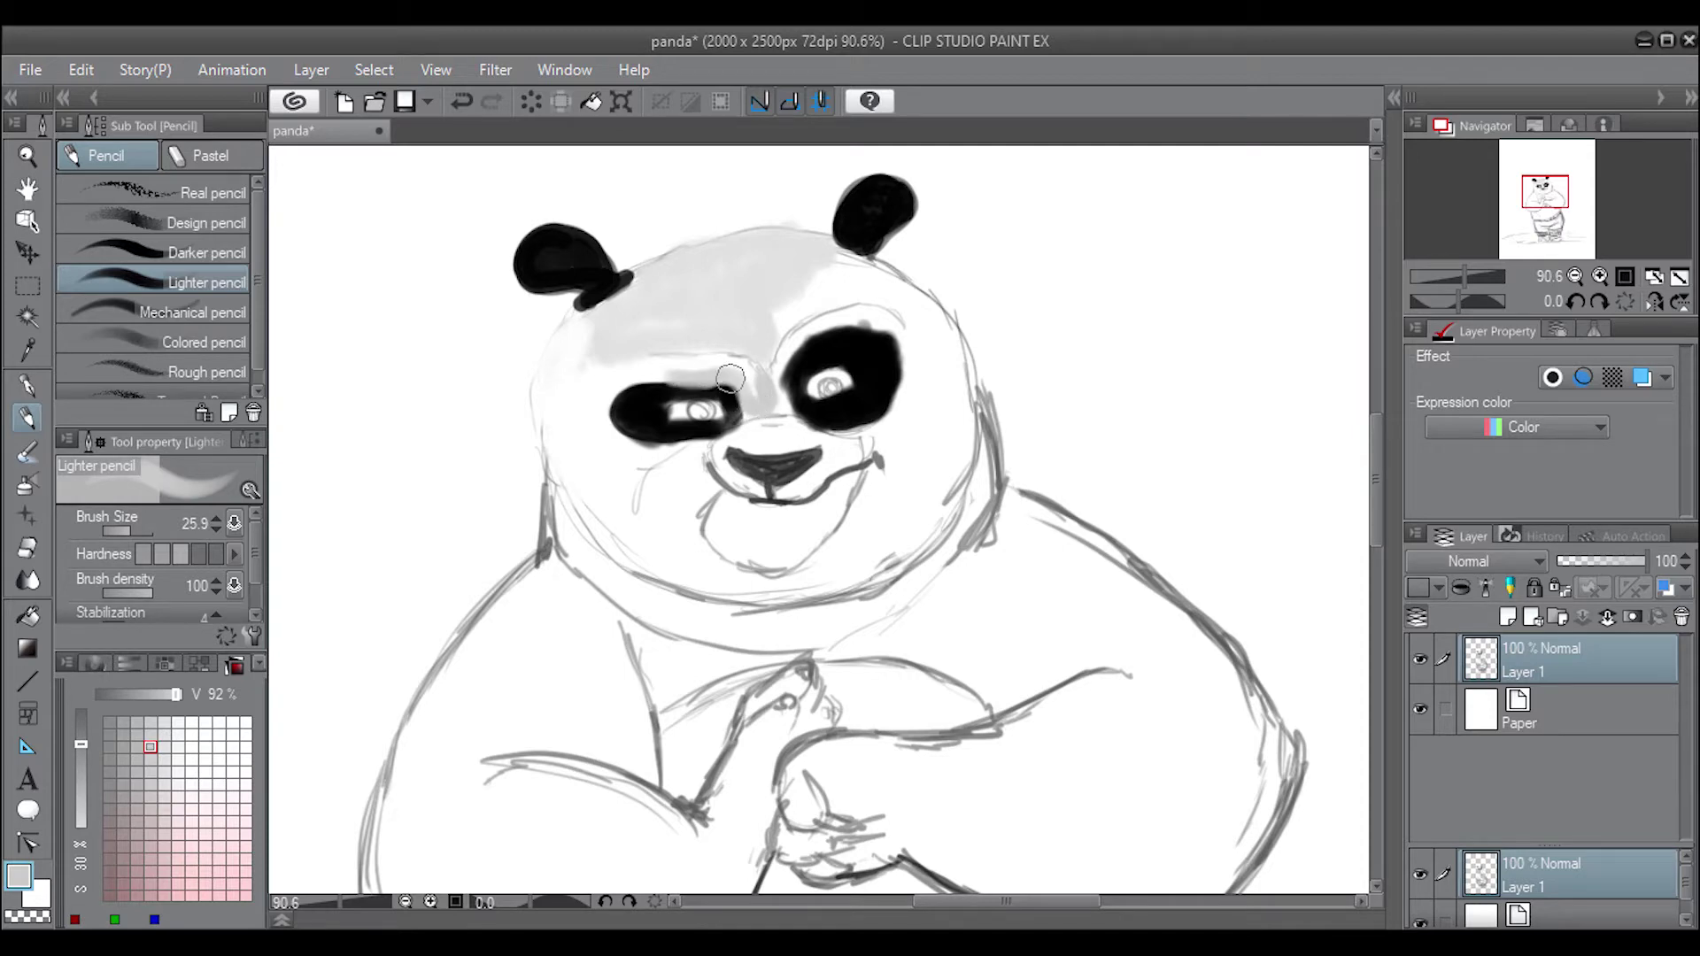
mouse_move(700, 371)
left_mouse_down()
mouse_move(638, 371)
mouse_move(757, 362)
mouse_move(719, 358)
mouse_move(642, 354)
mouse_move(761, 385)
mouse_move(836, 320)
mouse_move(899, 319)
mouse_move(775, 383)
left_mouse_up()
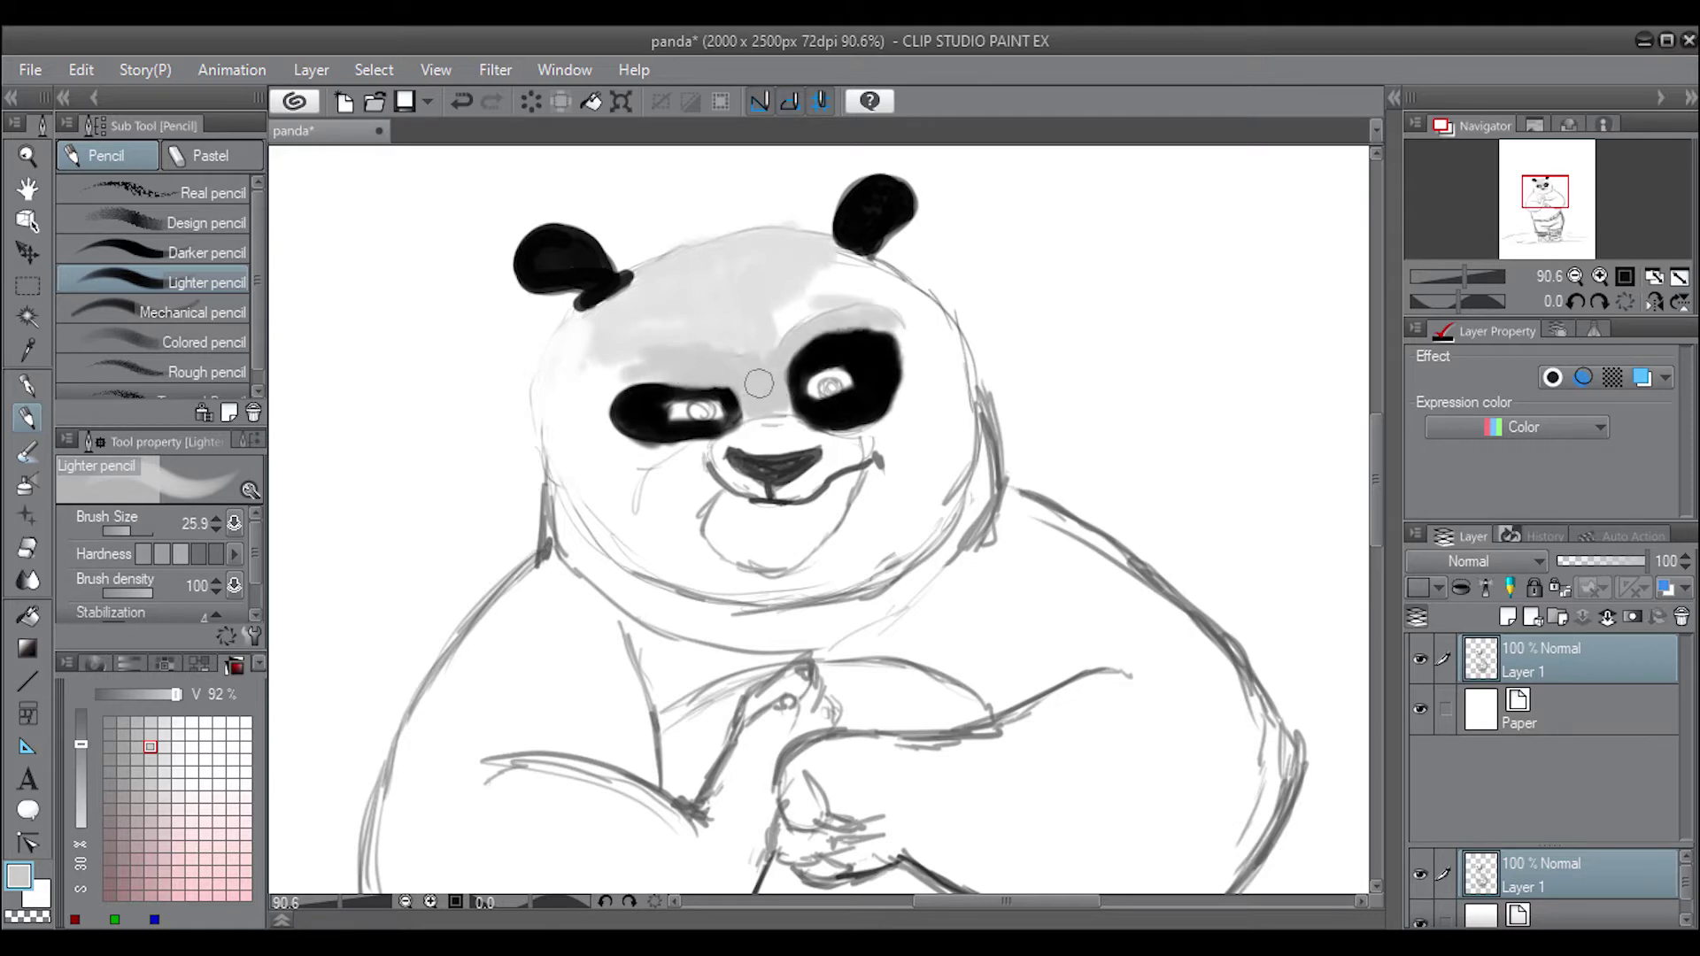
mouse_move(903, 409)
left_mouse_down()
mouse_move(916, 345)
mouse_move(894, 319)
mouse_move(888, 437)
mouse_move(892, 320)
left_mouse_up()
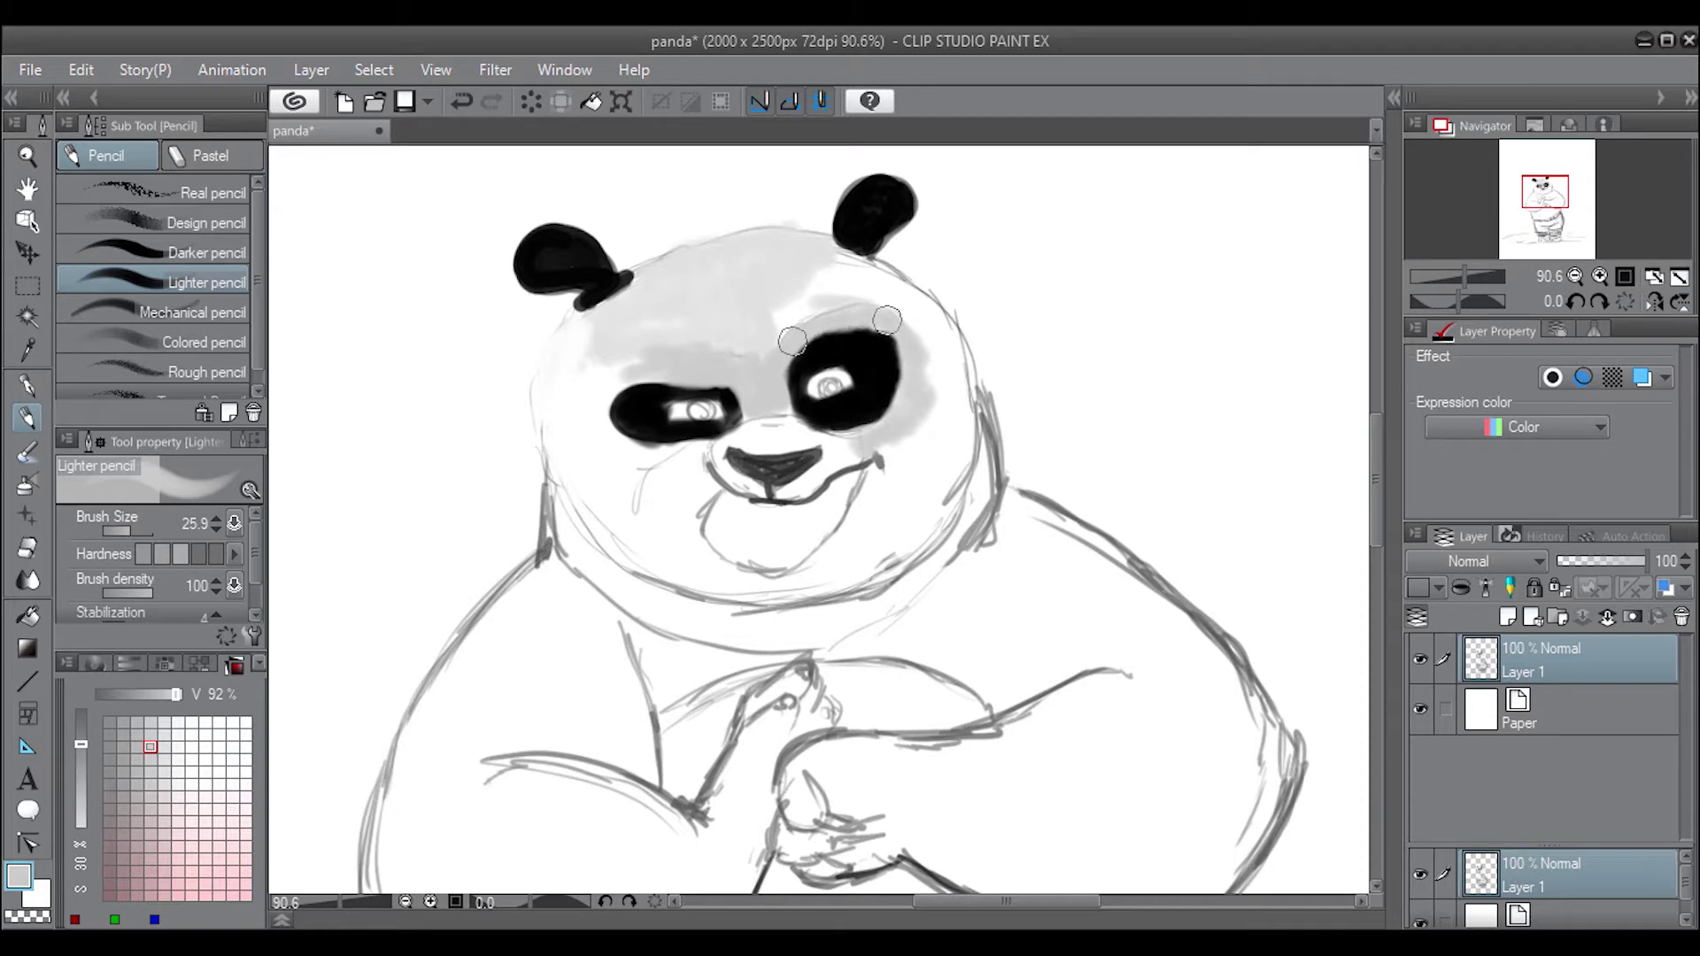
left_click(867, 259, "alt")
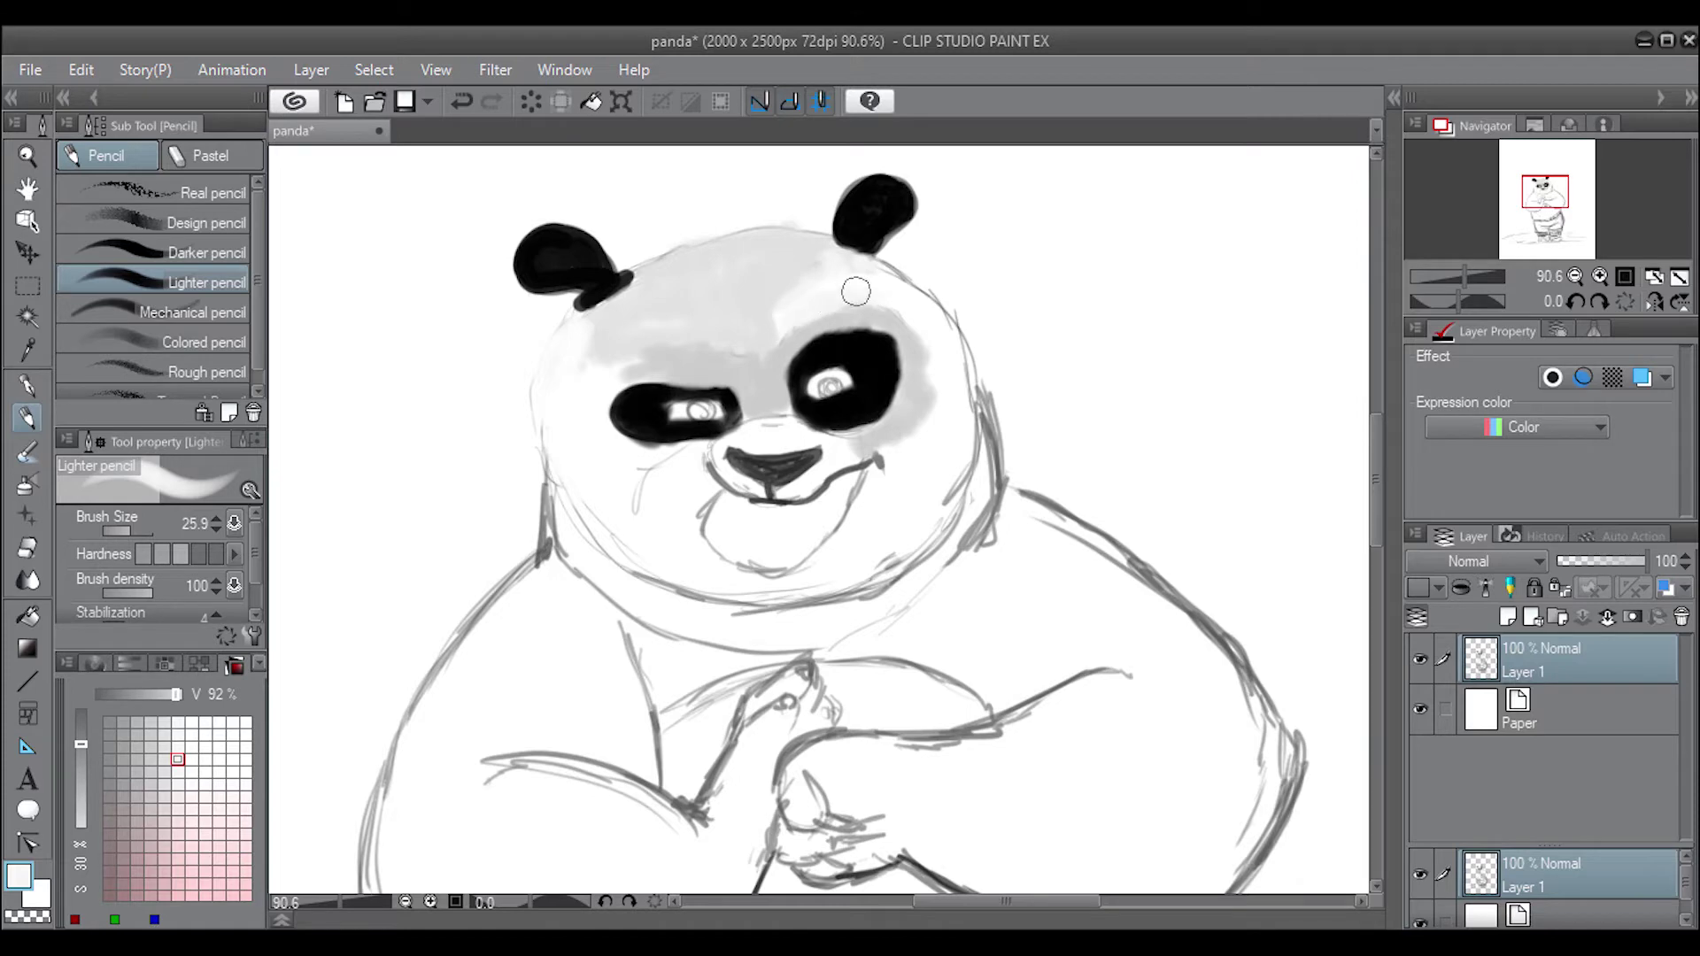
left_click_drag(768, 323, 827, 292)
Shade the nose bridge between the eyes and the left cheek in mid grey
left_click_drag(634, 351, 637, 341)
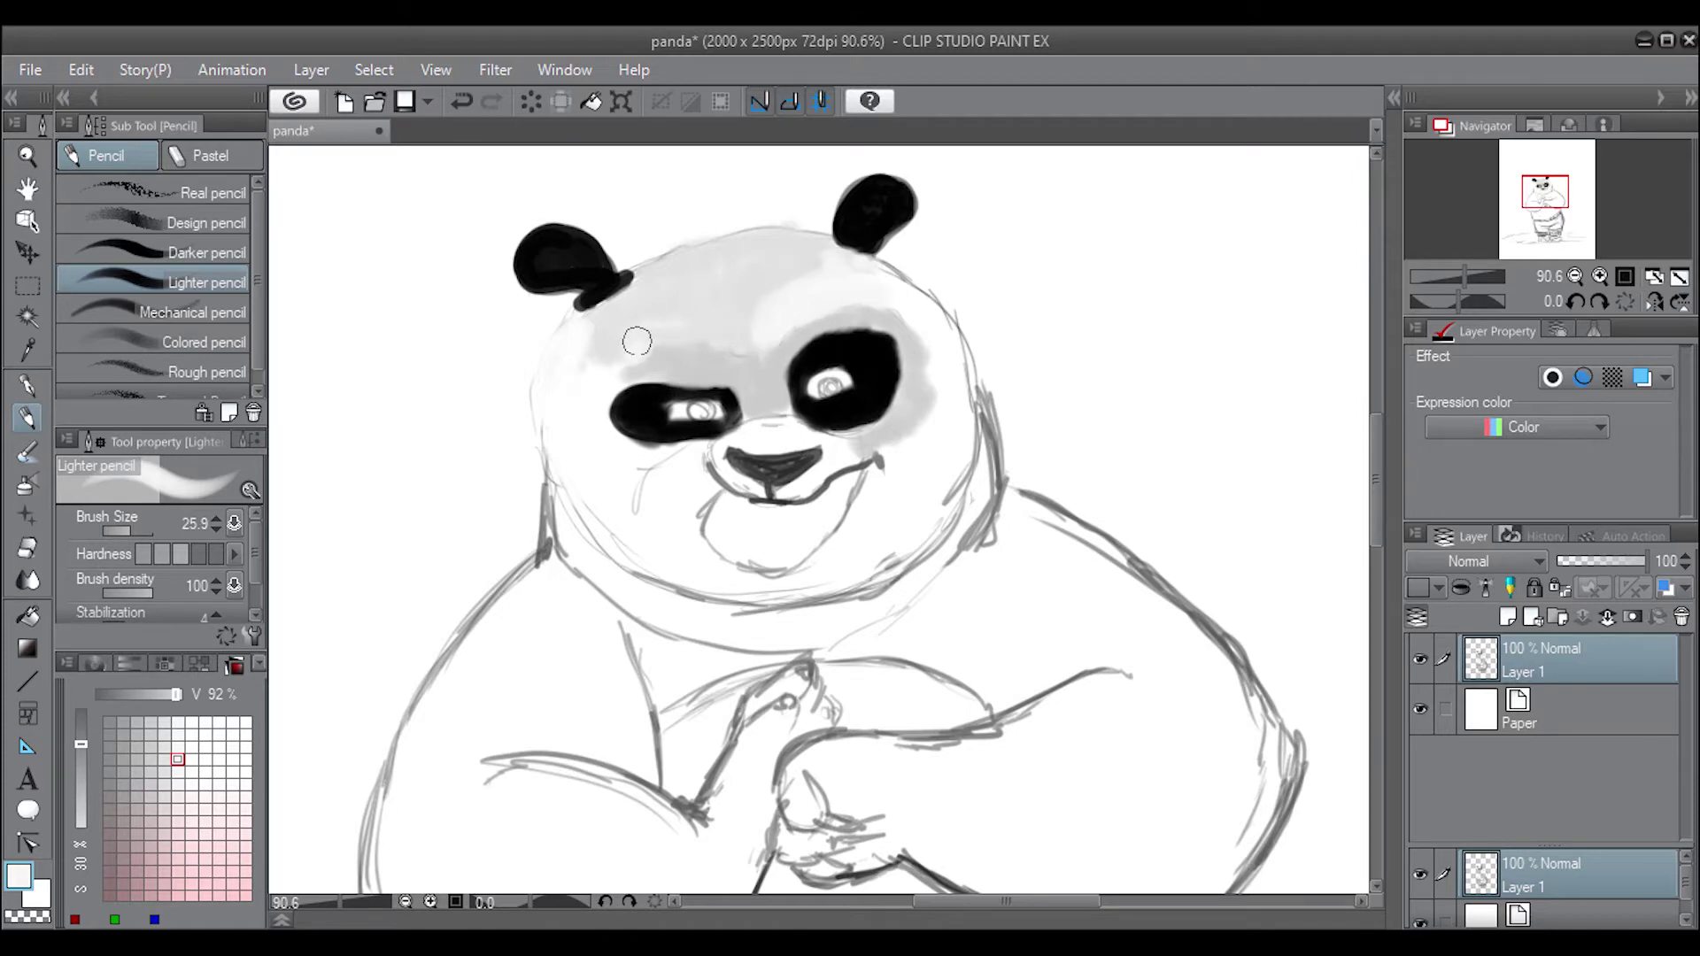
left_click(653, 292, "alt")
left_click(747, 368, "alt")
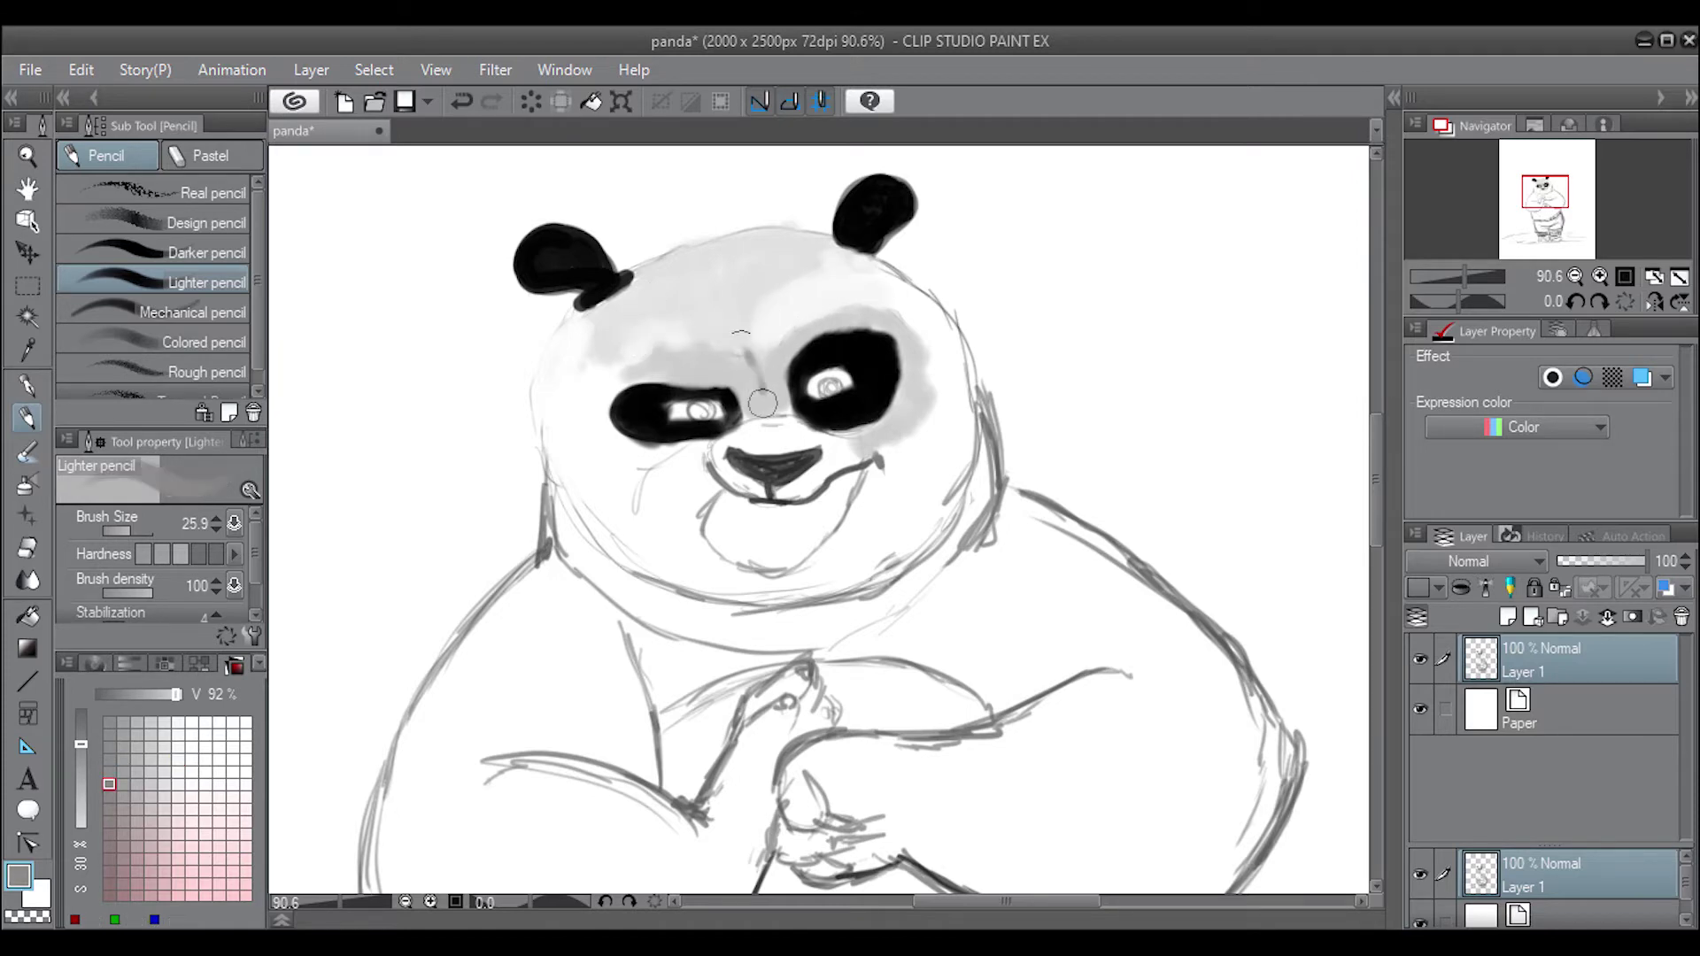
left_click_drag(768, 406, 802, 338)
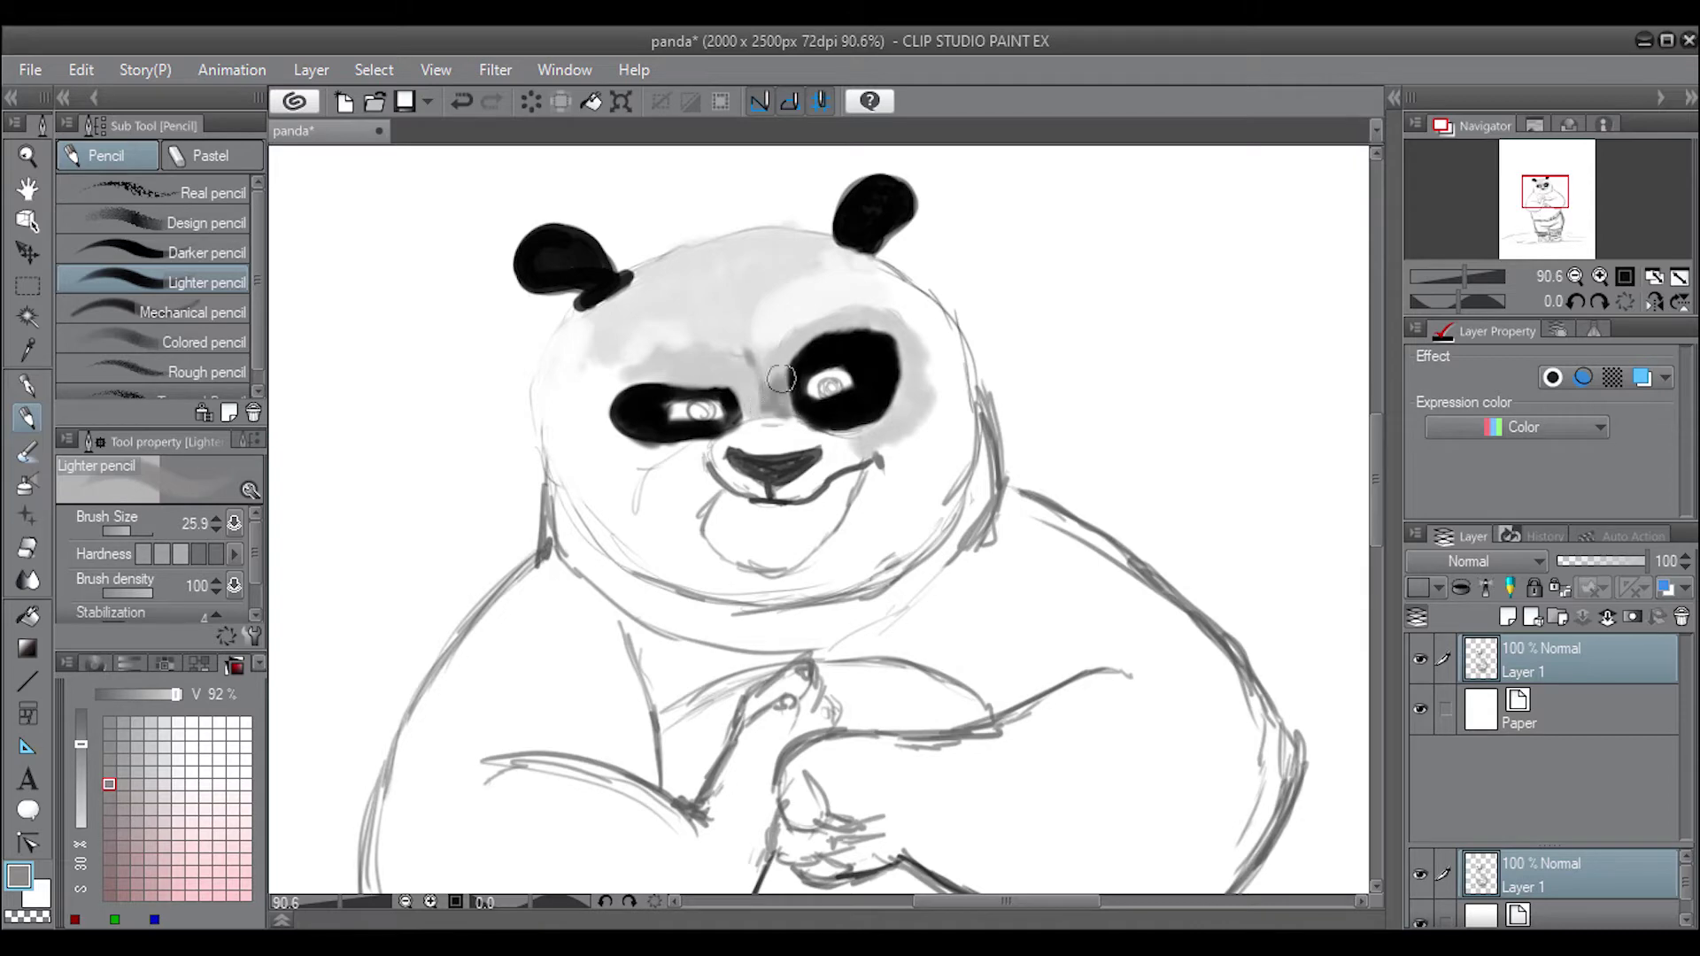
left_click_drag(771, 409, 741, 418)
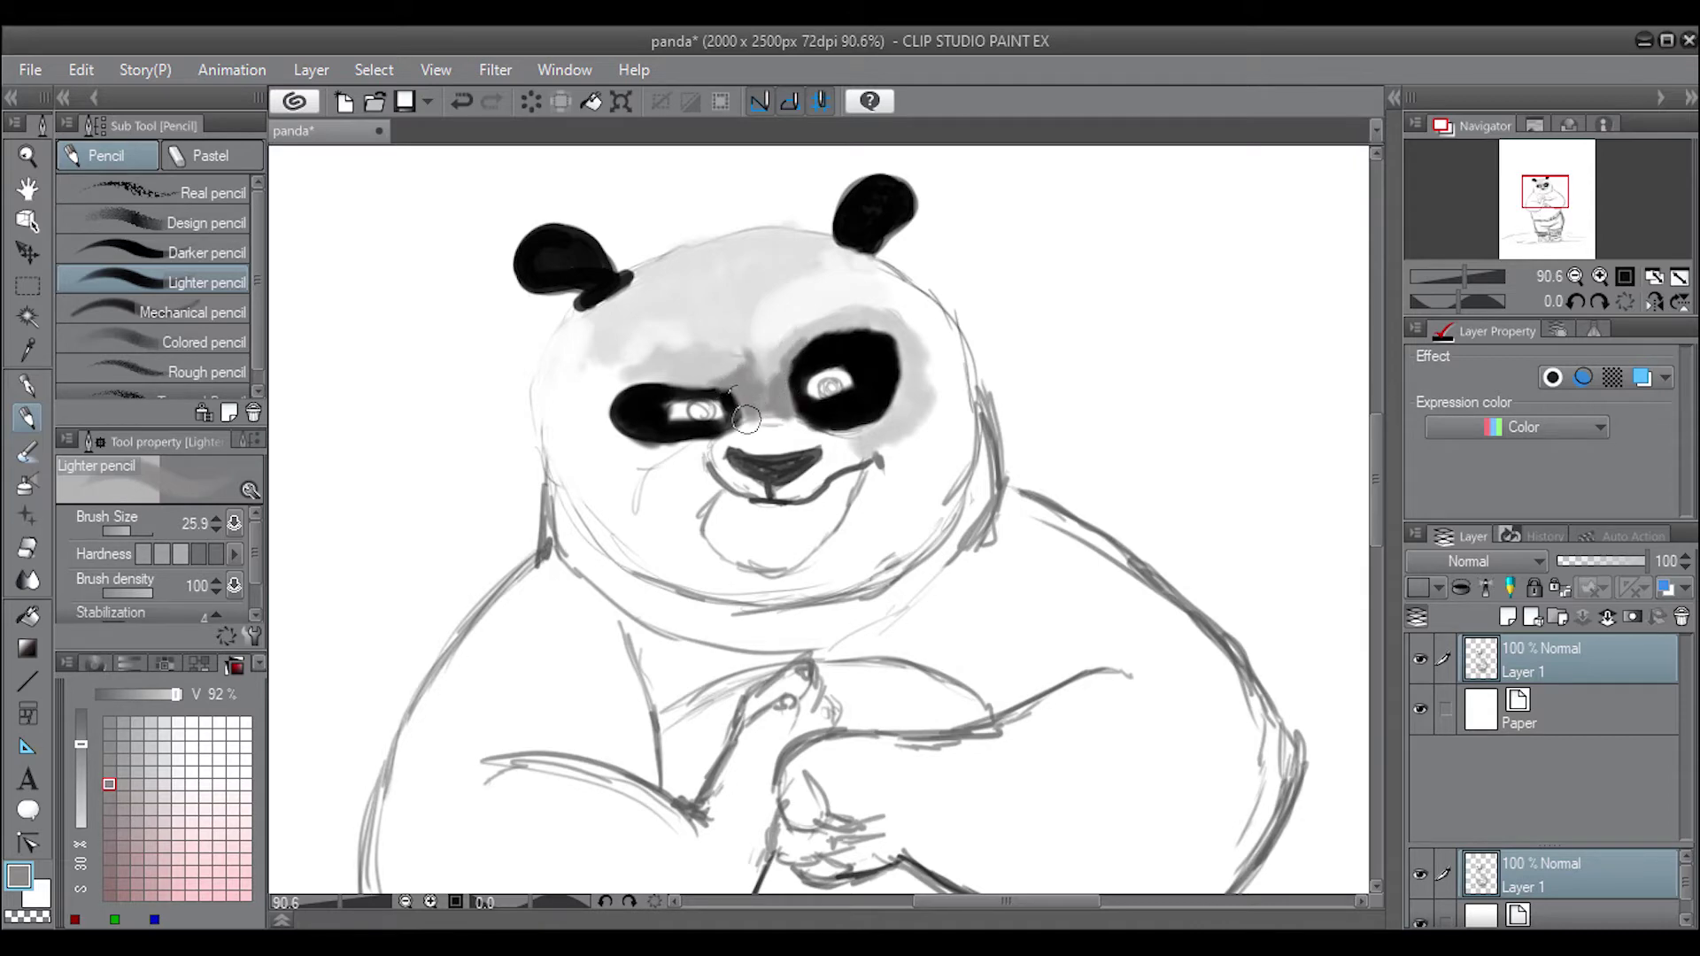
left_click_drag(747, 418, 763, 376)
mouse_move(708, 465)
left_mouse_down()
mouse_move(715, 487)
mouse_move(668, 465)
mouse_move(654, 487)
mouse_move(695, 509)
mouse_move(654, 491)
mouse_move(673, 456)
mouse_move(646, 465)
mouse_move(631, 482)
mouse_move(687, 507)
mouse_move(690, 527)
mouse_move(629, 523)
mouse_move(670, 536)
mouse_move(624, 549)
mouse_move(853, 481)
mouse_move(761, 540)
mouse_move(823, 527)
mouse_move(810, 465)
left_mouse_up()
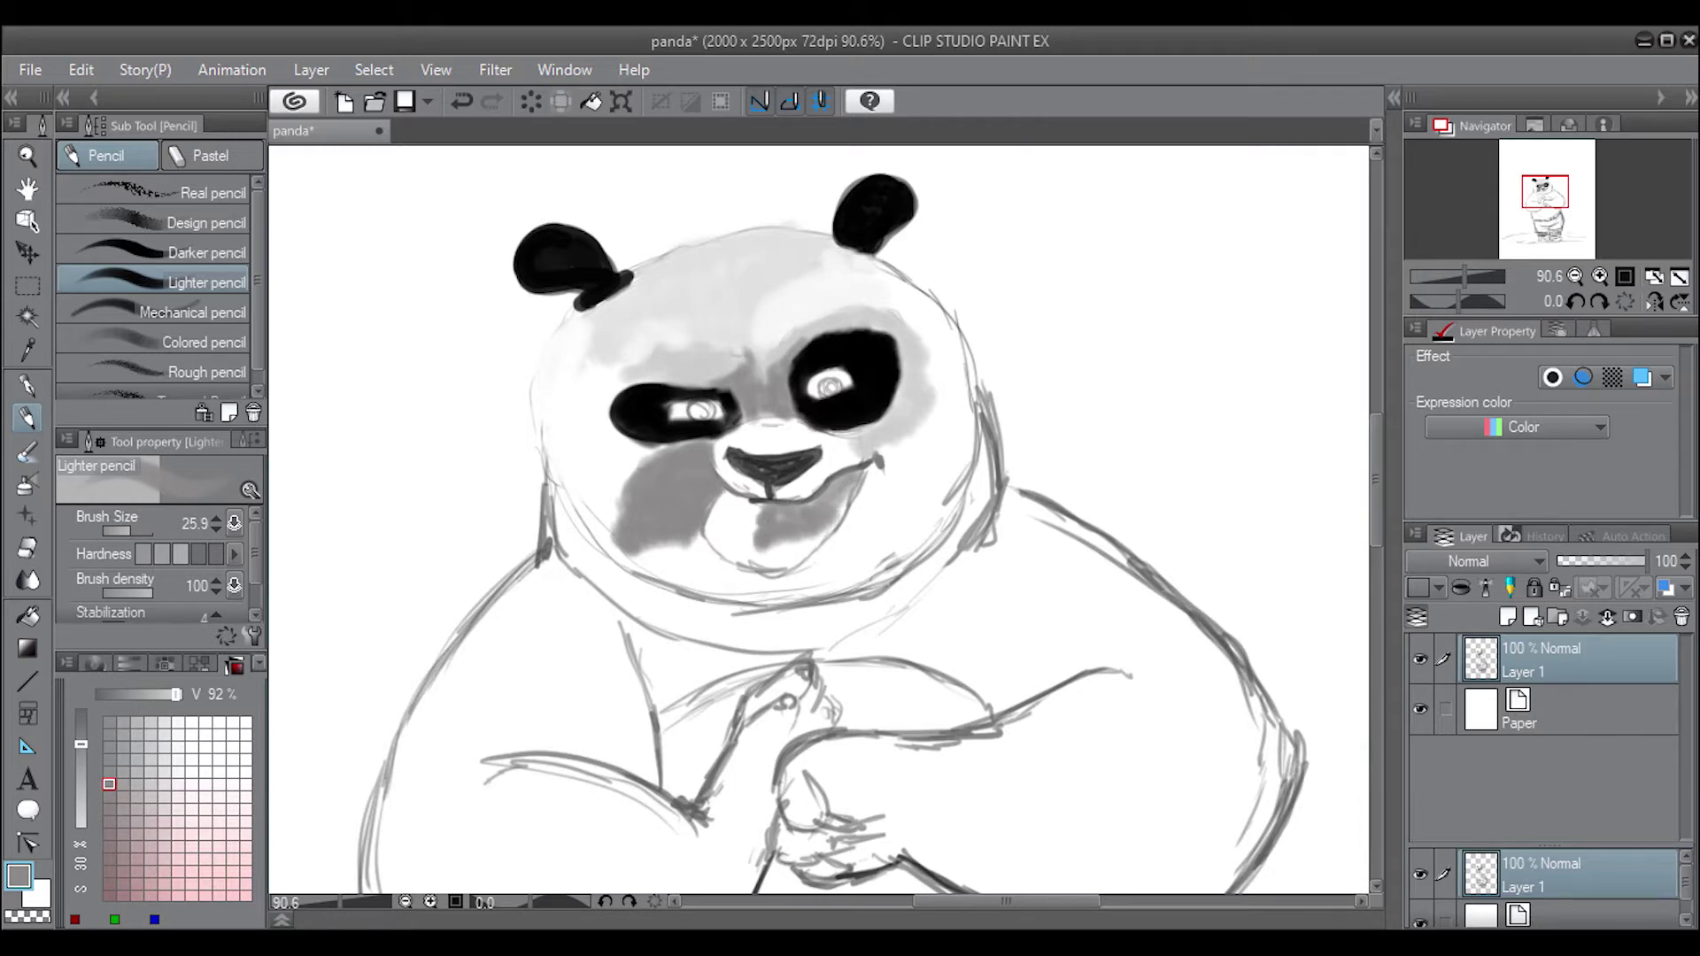
Brighten the chin below the nose with white and extend grey shading under it
left_click(833, 500, "alt")
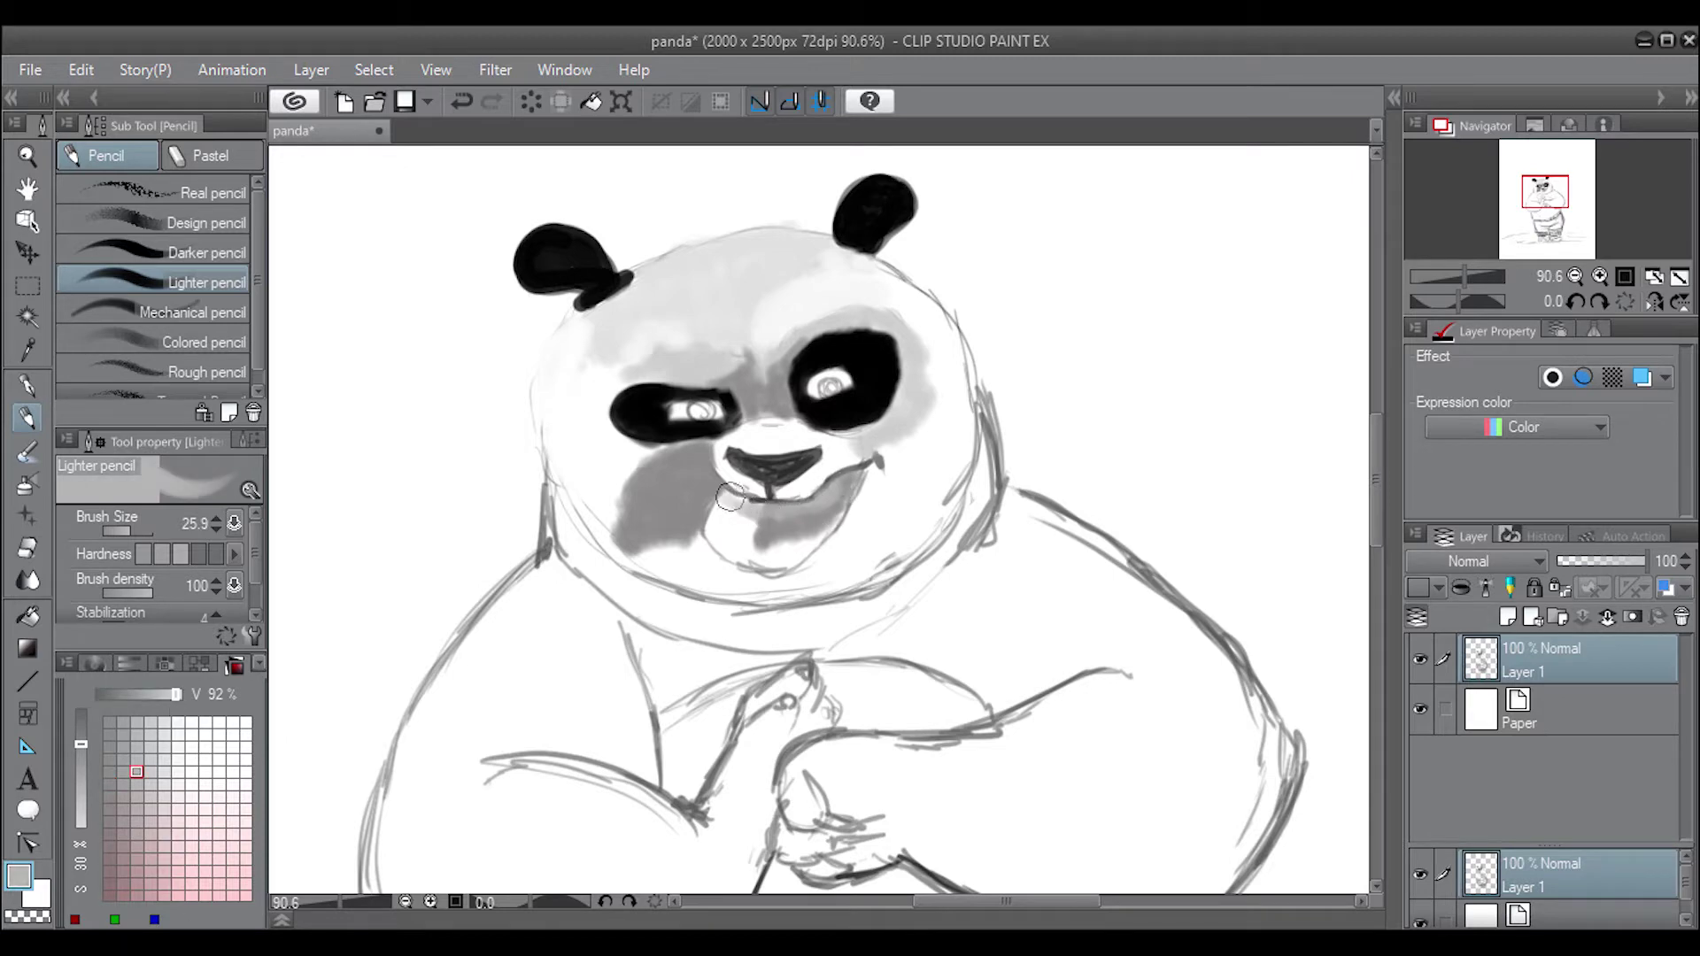
left_click(191, 745)
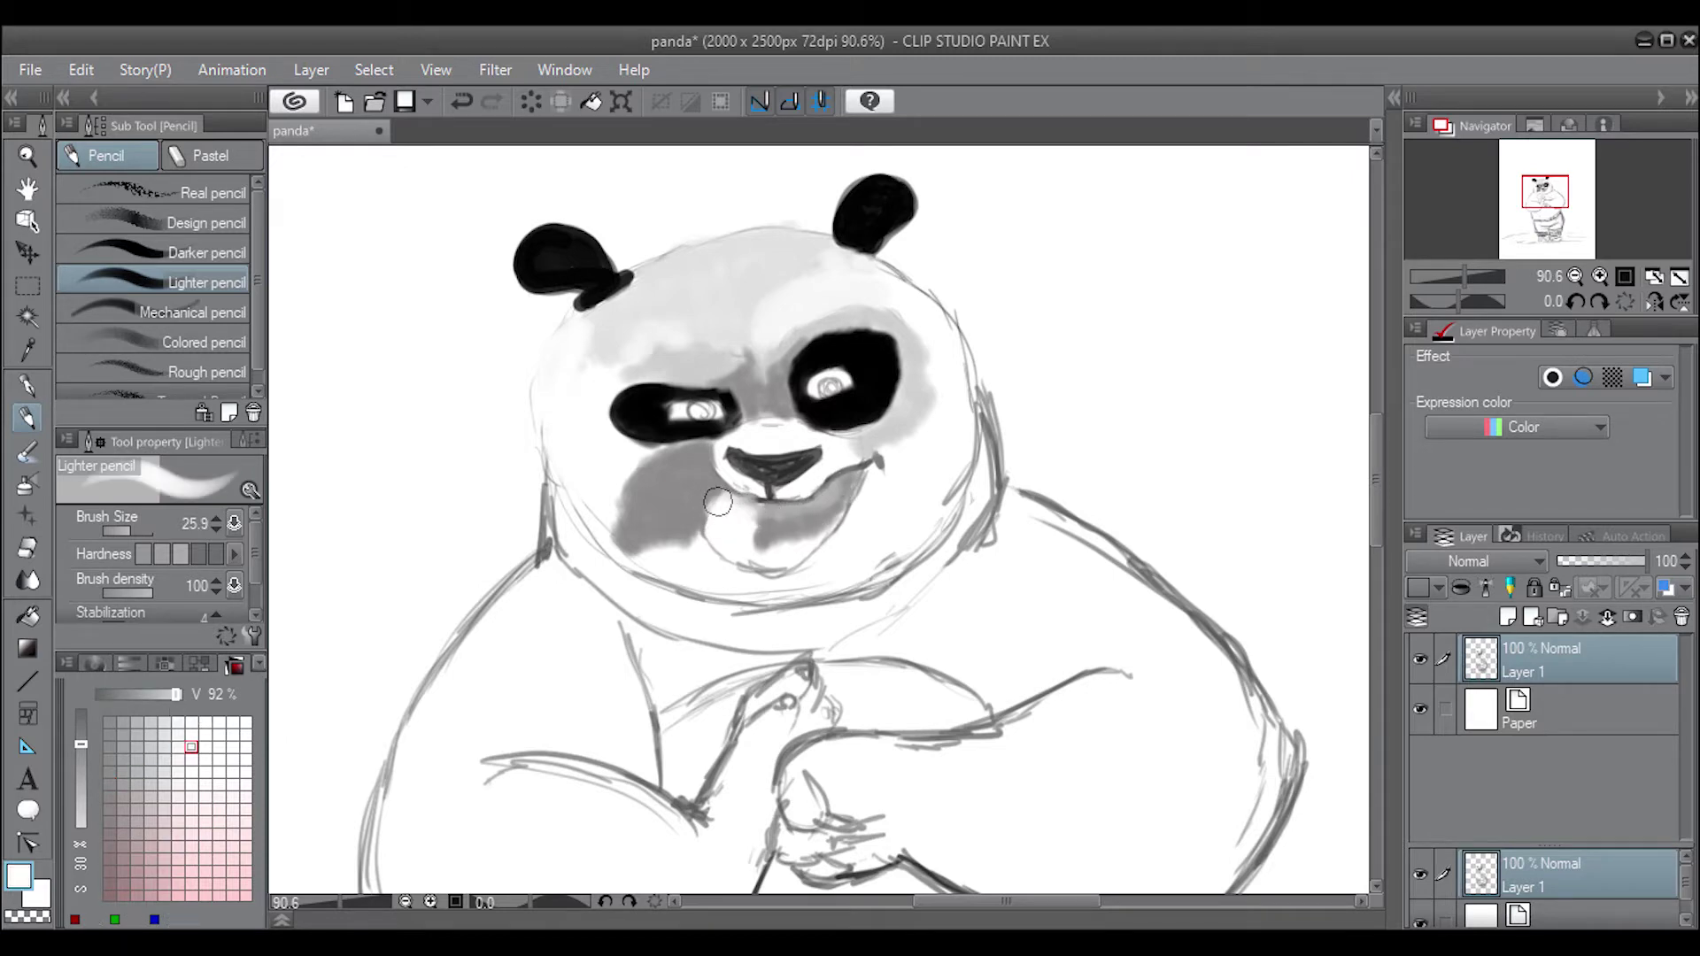
mouse_move(717, 502)
left_mouse_down()
mouse_move(721, 541)
mouse_move(844, 509)
mouse_move(840, 443)
mouse_move(808, 433)
mouse_move(844, 456)
mouse_move(802, 485)
mouse_move(848, 459)
mouse_move(812, 471)
left_mouse_up()
left_click(752, 536, "alt")
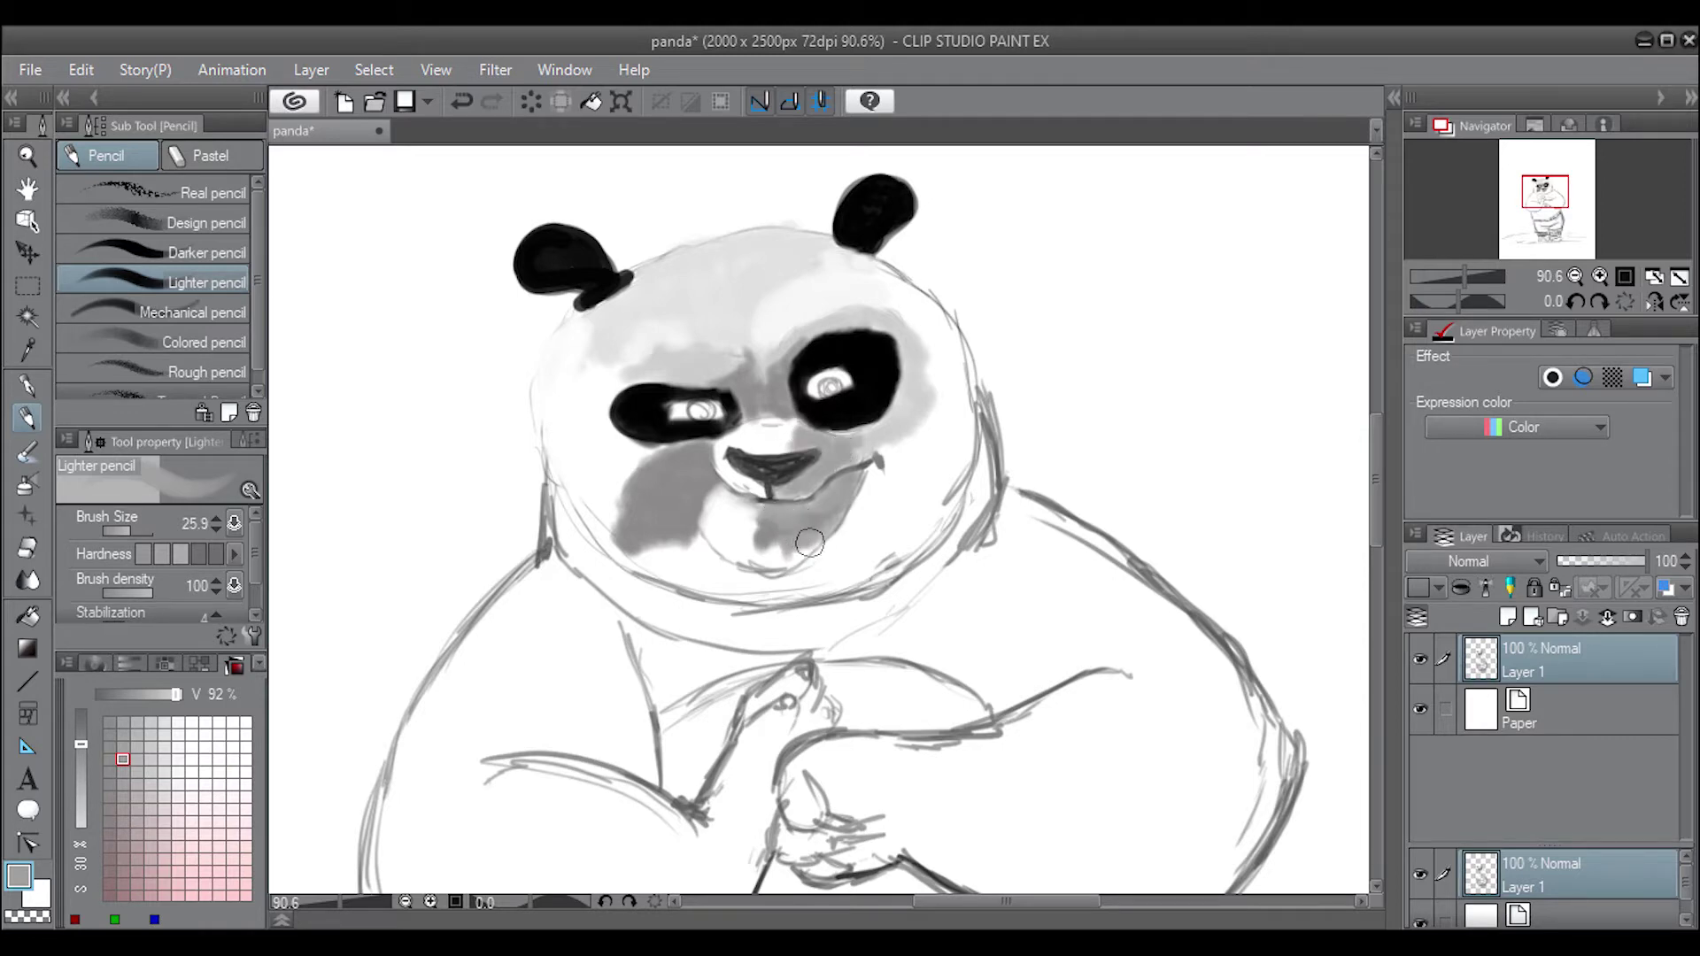
mouse_move(809, 542)
left_mouse_down()
mouse_move(783, 569)
mouse_move(773, 556)
left_mouse_up()
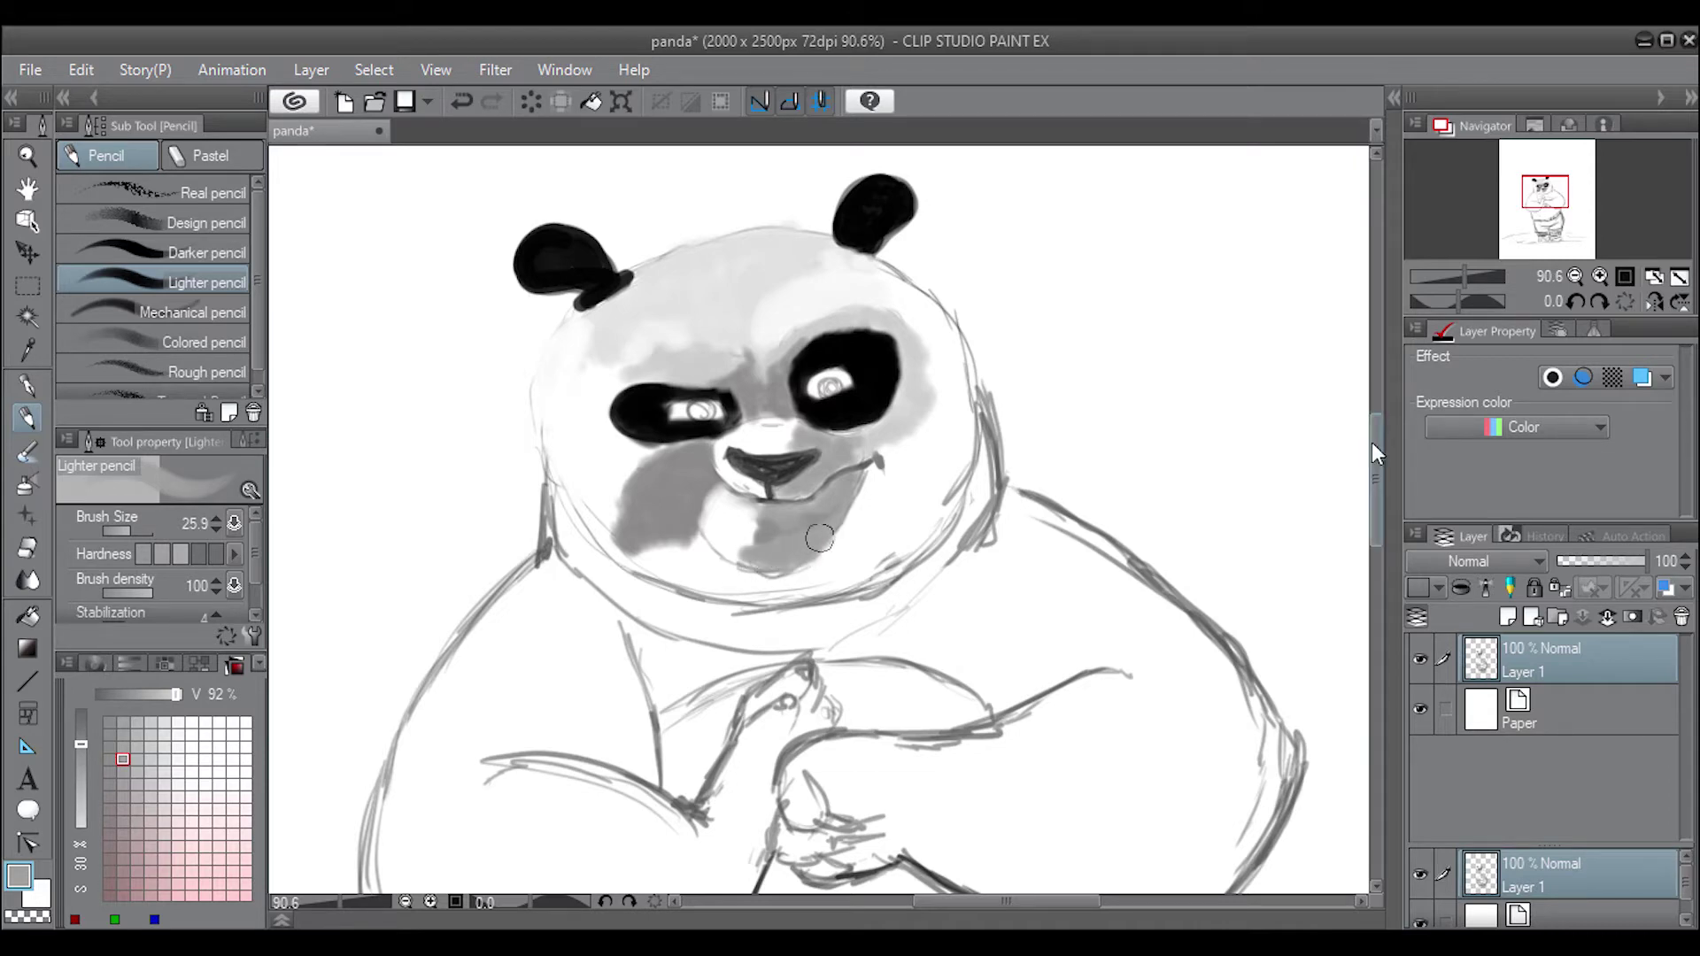
scroll(1360, 437, "up", 1)
Darken the grey under the chin and shrink the brush to a fine size
left_click(756, 531, "alt")
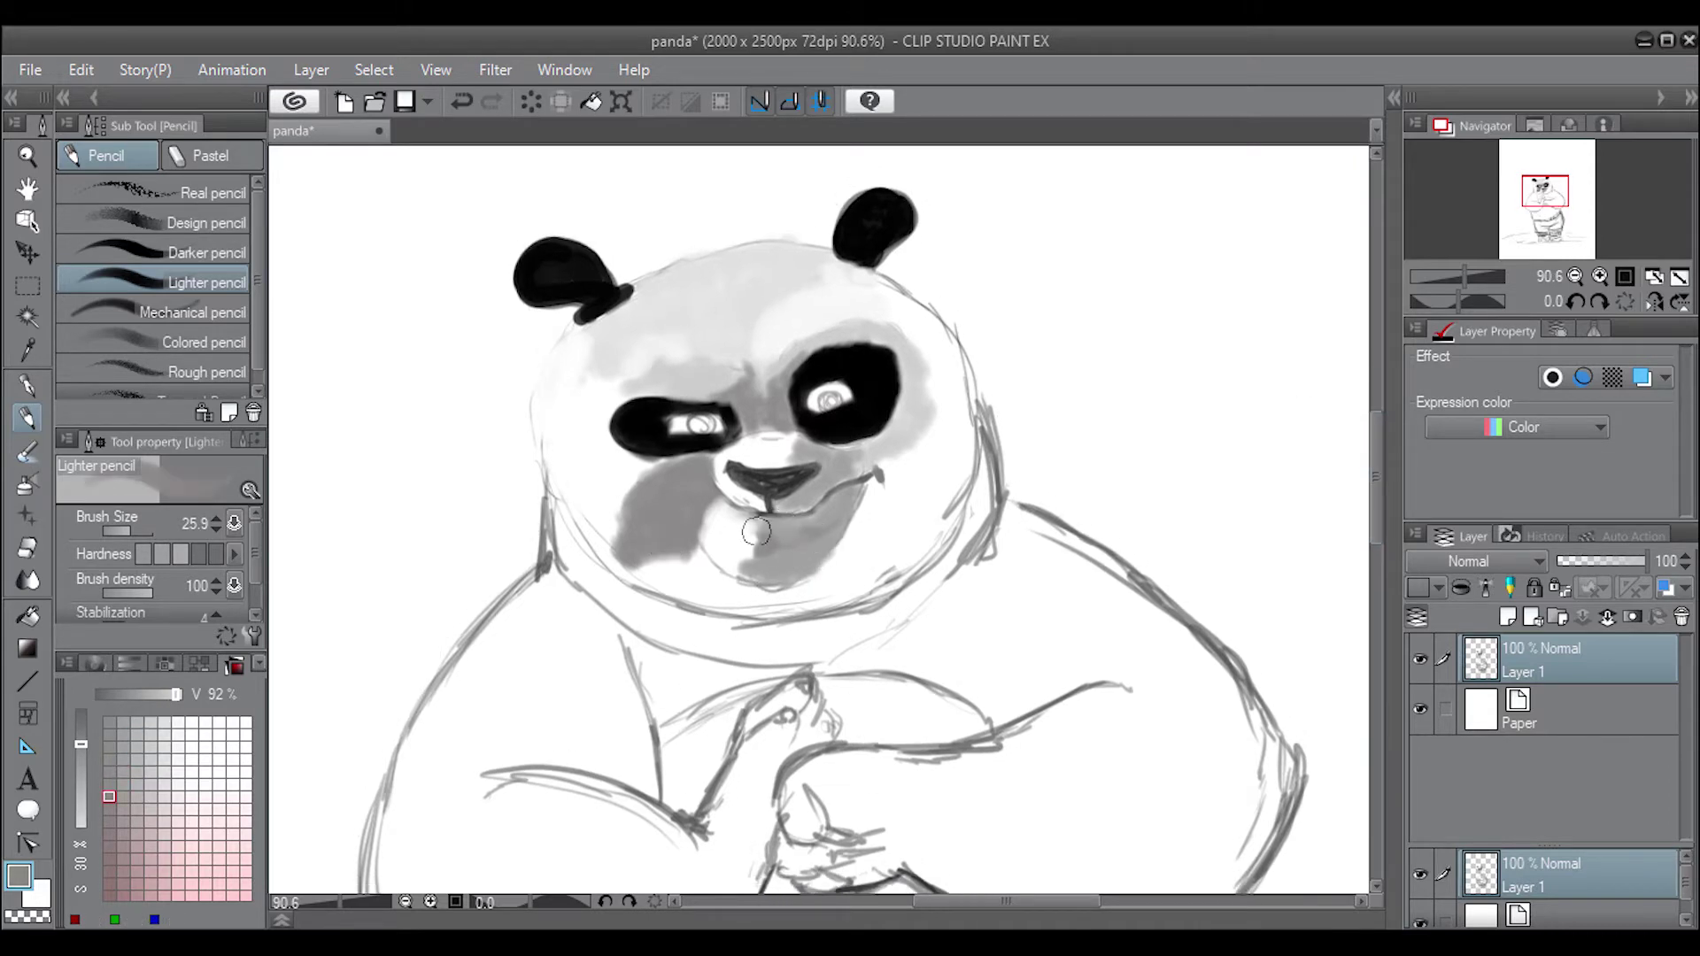
mouse_move(776, 550)
left_mouse_down()
mouse_move(811, 556)
mouse_move(779, 578)
mouse_move(814, 553)
left_mouse_up()
left_click(122, 531)
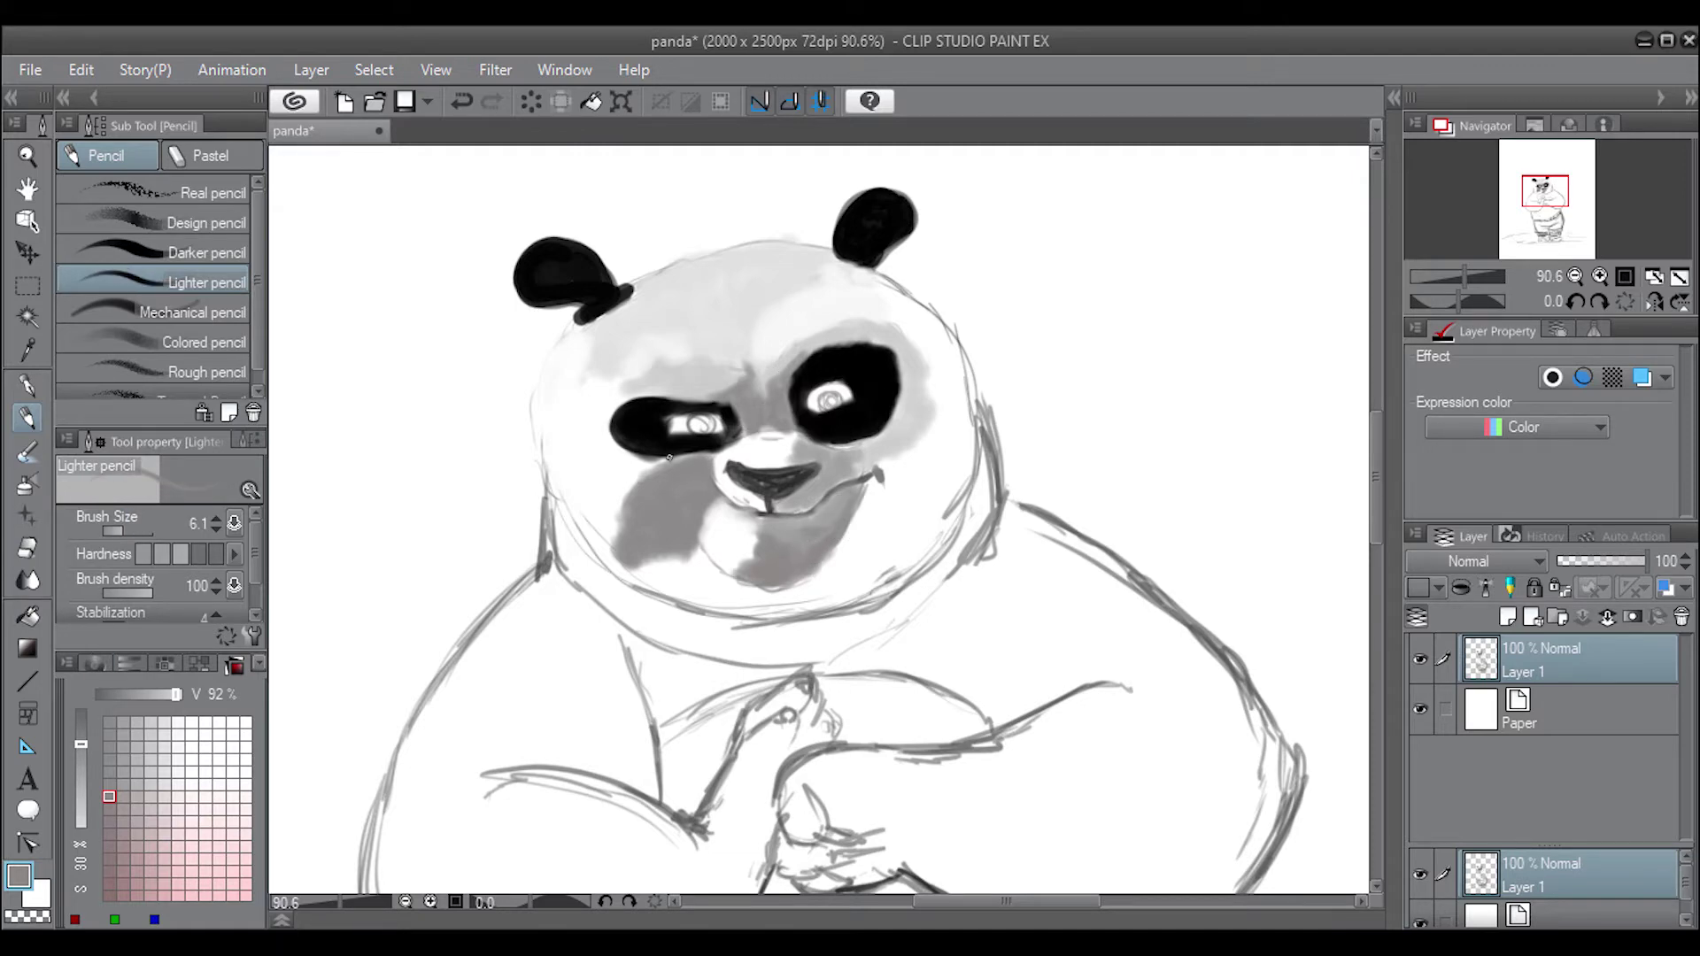
left_click(95, 663)
left_click(195, 820)
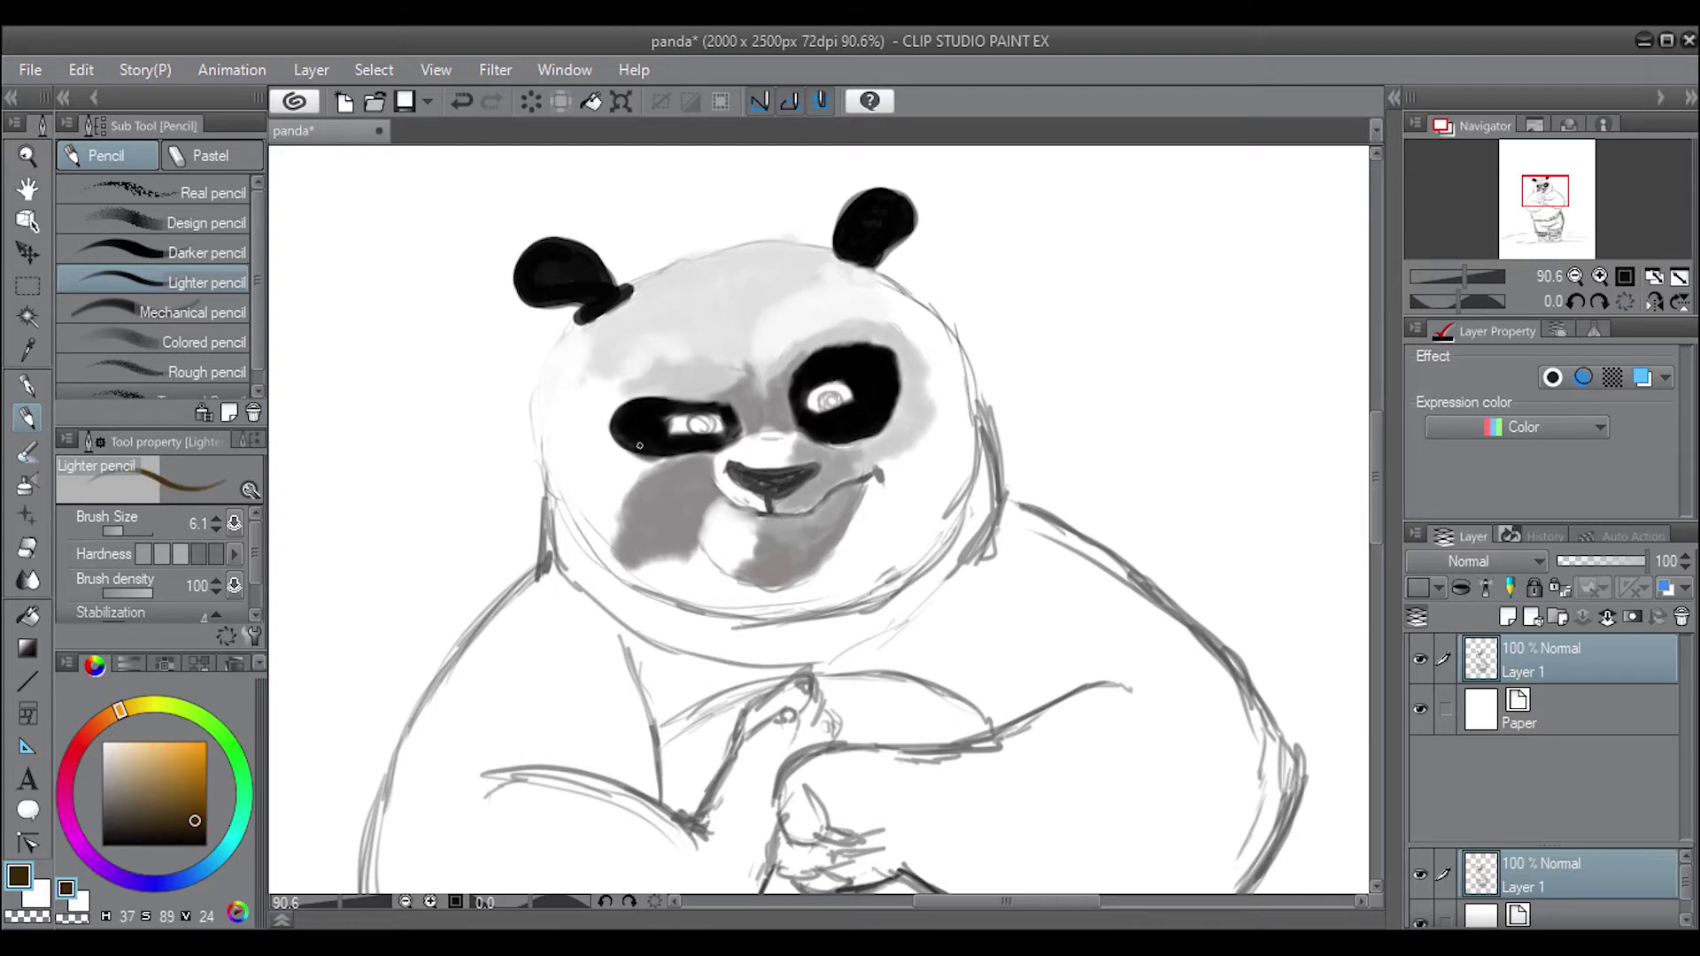
left_click(133, 753)
left_click(235, 663)
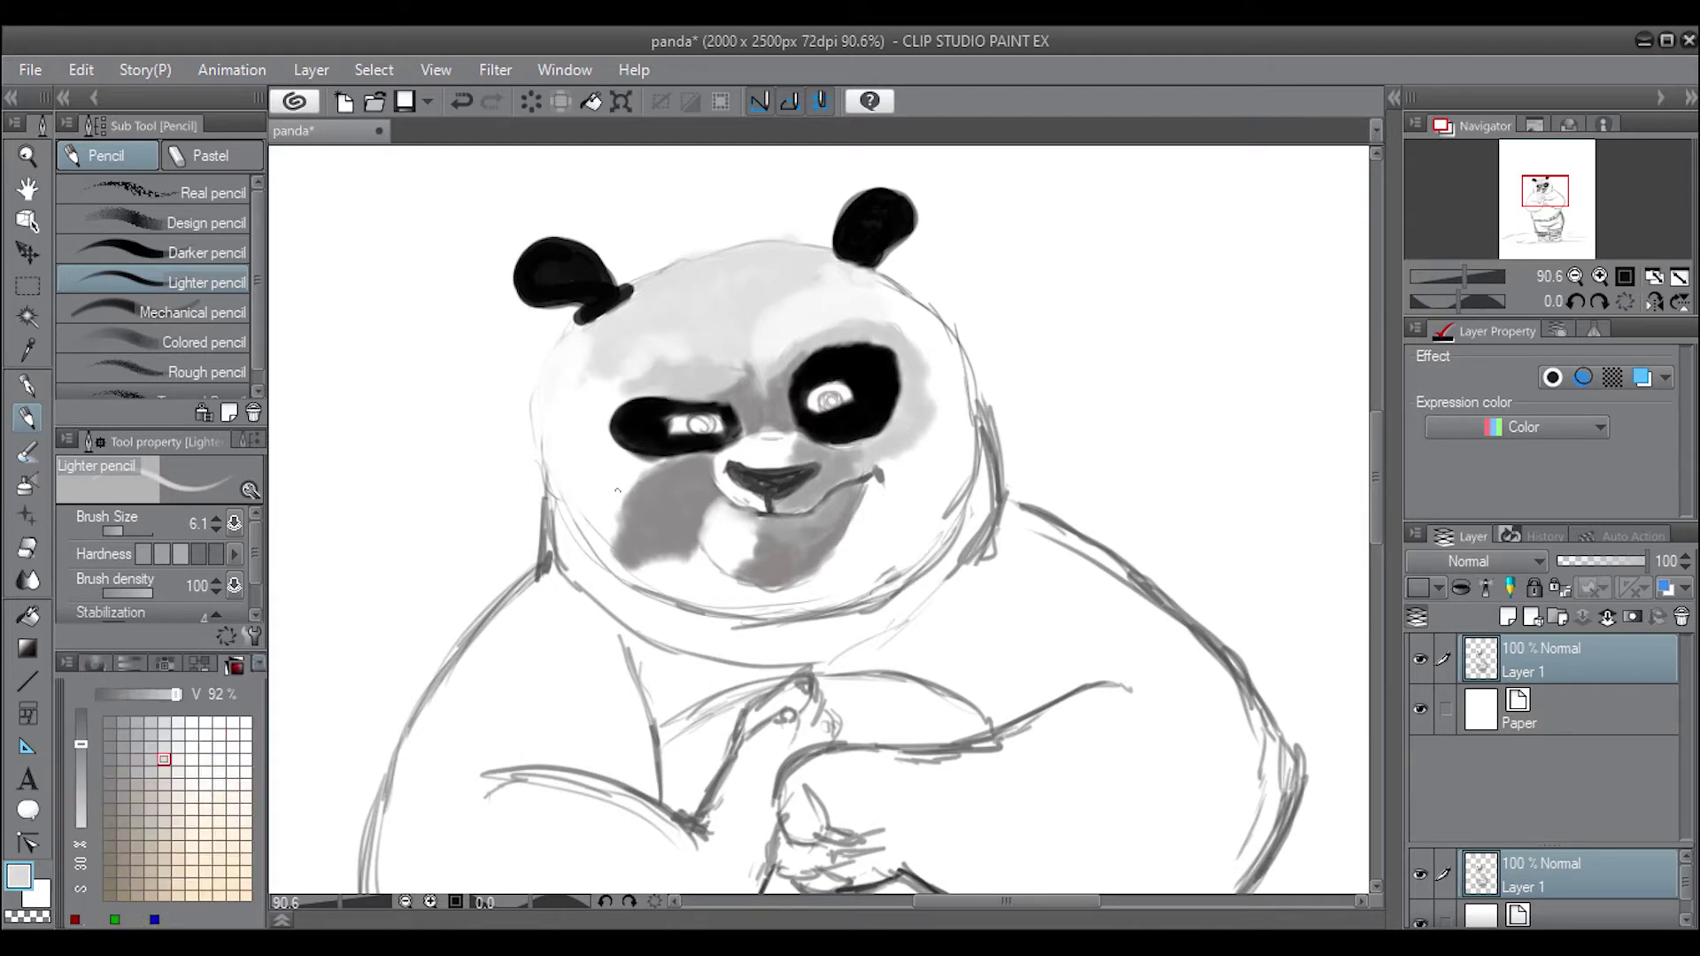
Paint soft grey patches on the left cheek and beside the right eye
left_click(629, 544, "alt")
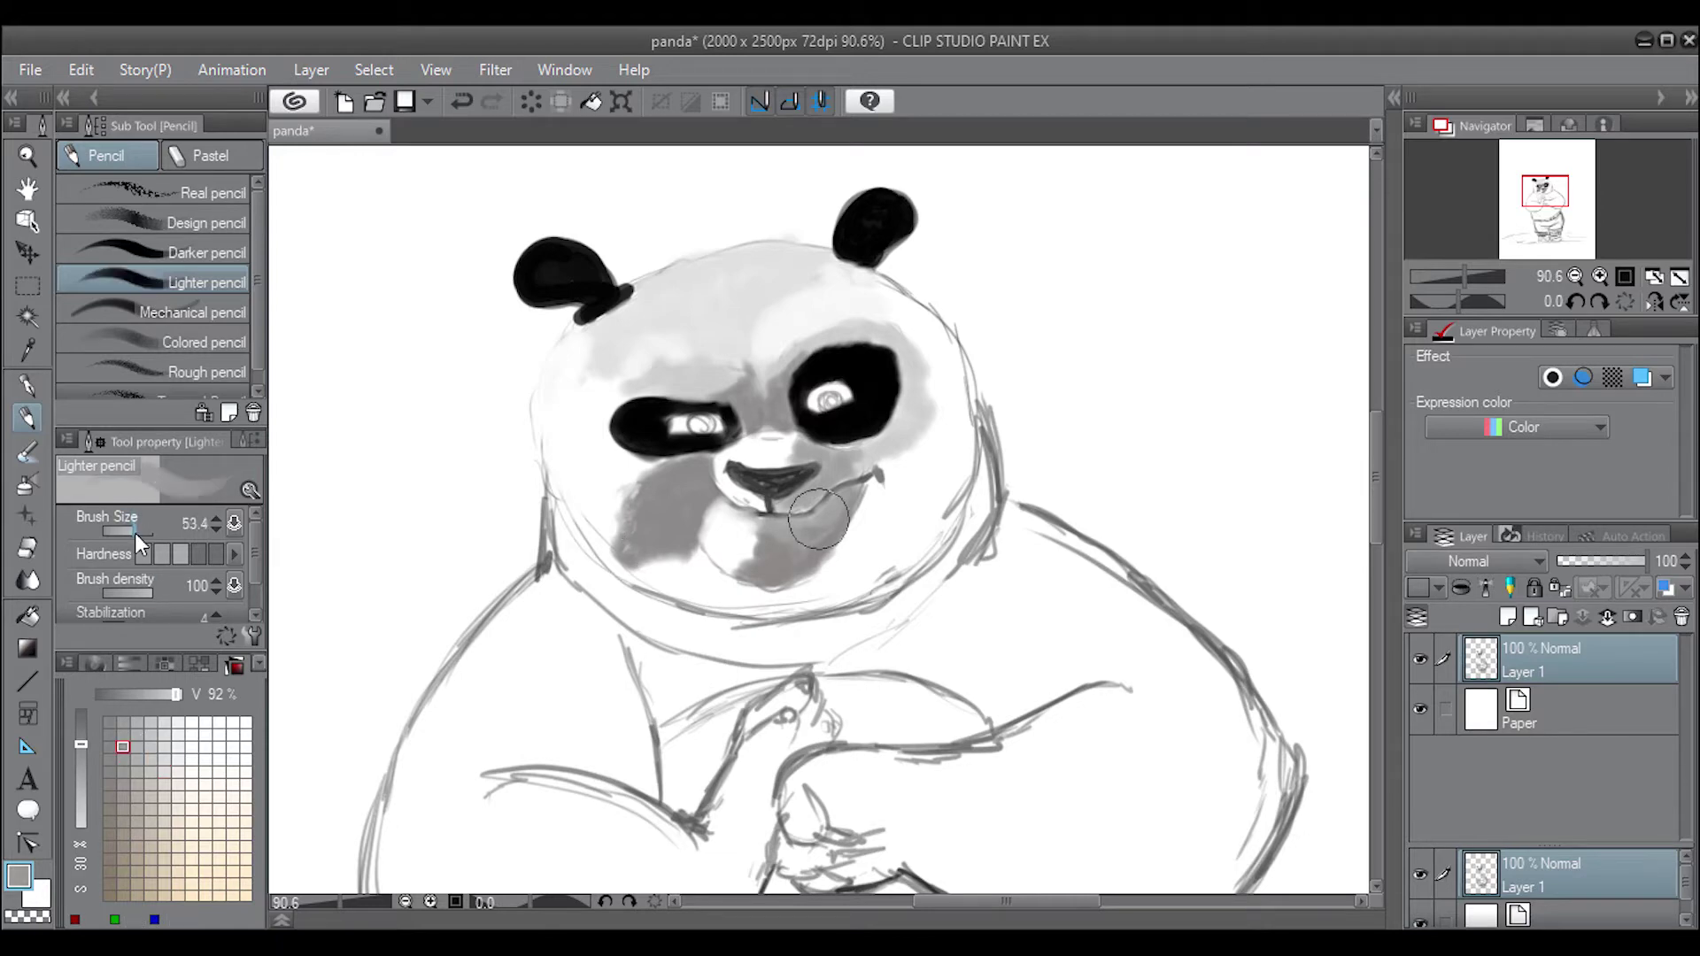
mouse_move(588, 504)
left_mouse_down()
mouse_move(542, 440)
mouse_move(548, 451)
left_mouse_up()
left_click(151, 747)
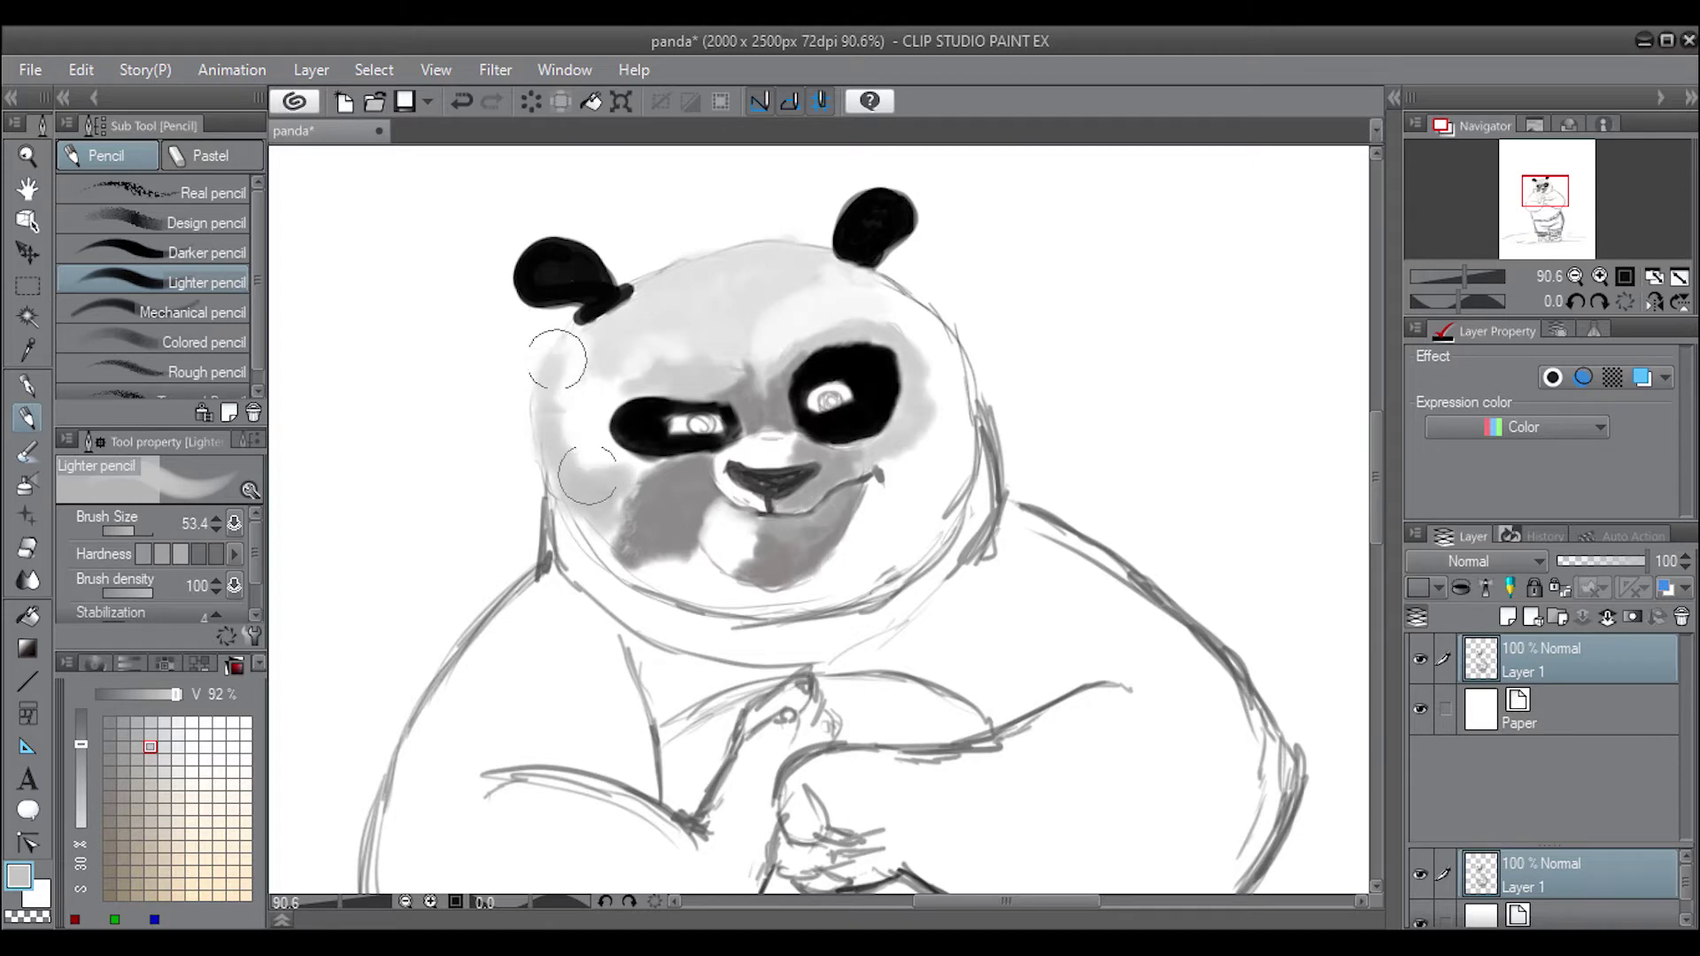
mouse_move(953, 460)
left_mouse_down()
mouse_move(871, 461)
mouse_move(878, 501)
mouse_move(928, 511)
mouse_move(874, 486)
mouse_move(881, 314)
mouse_move(850, 324)
left_mouse_up()
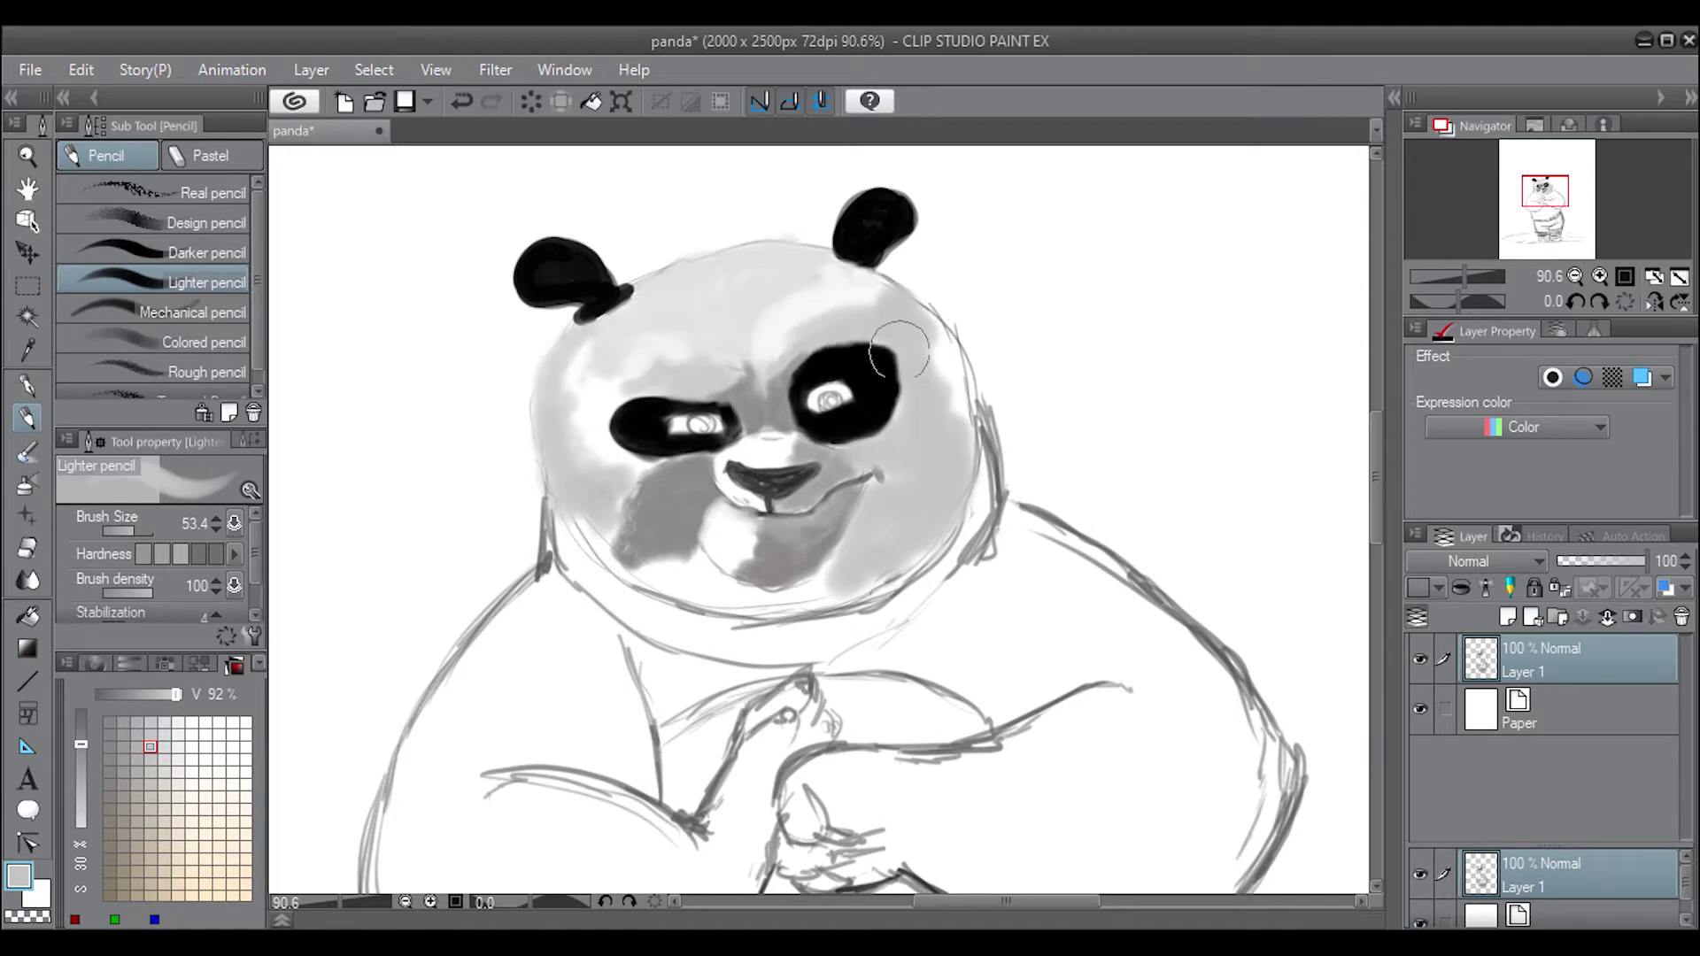
Hatch short grey fur strokes beside the right eye patch and across the forehead
left_click(109, 734)
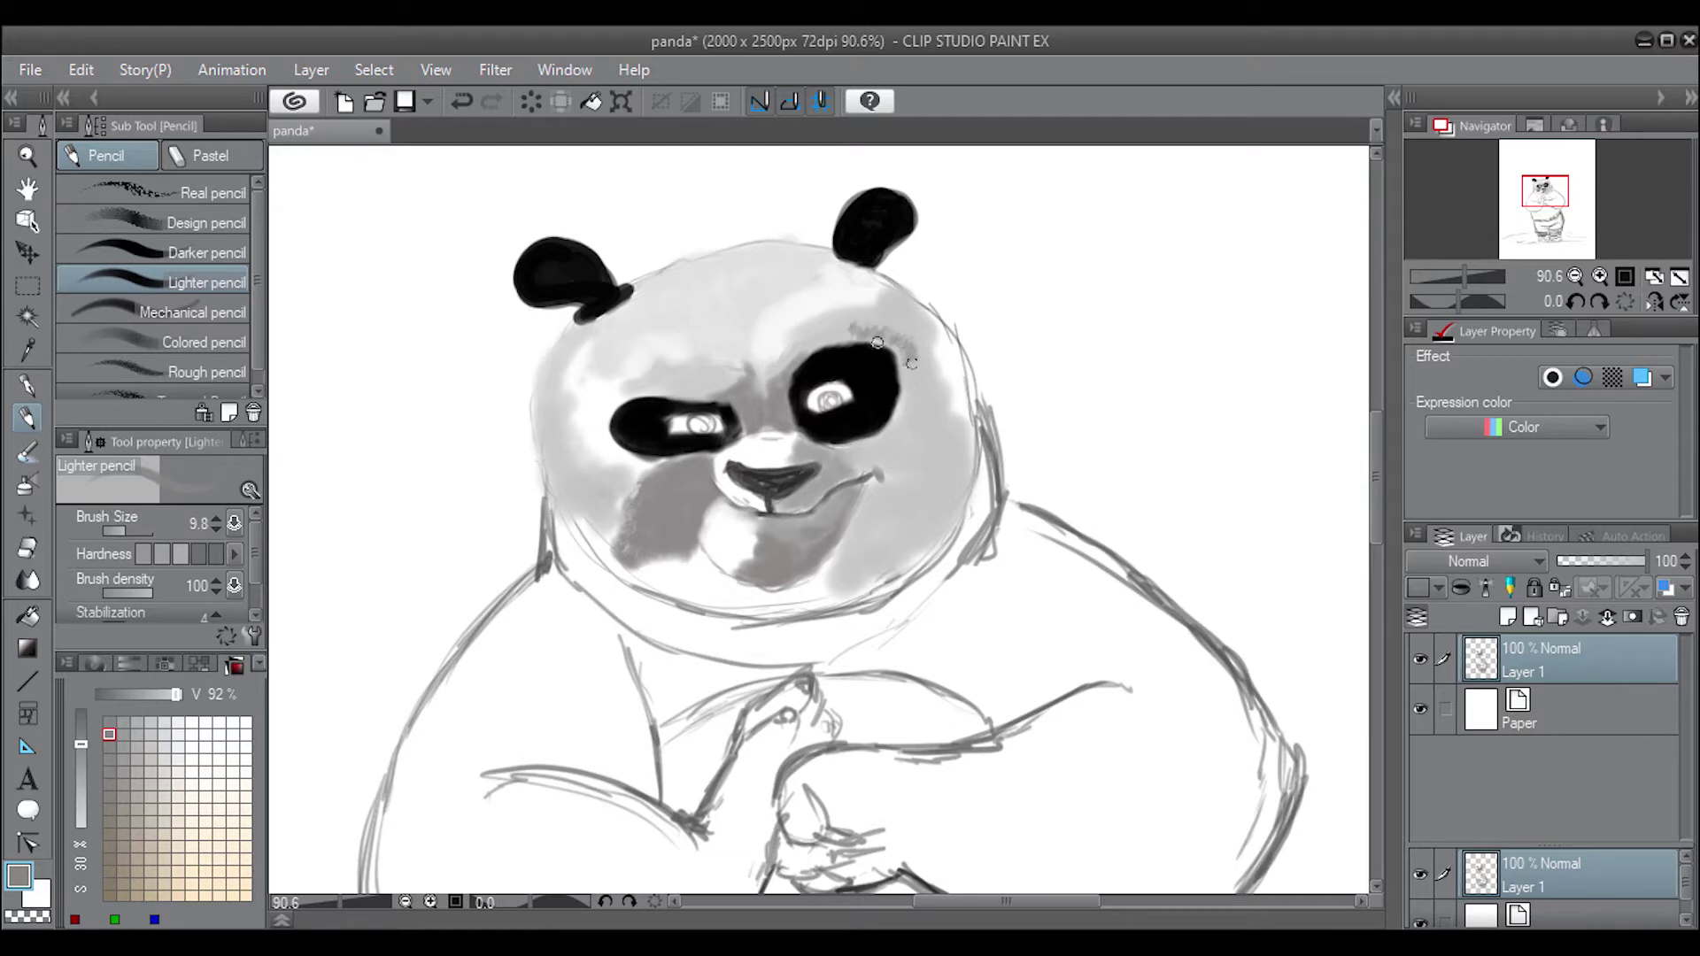
left_click_drag(911, 363, 870, 343)
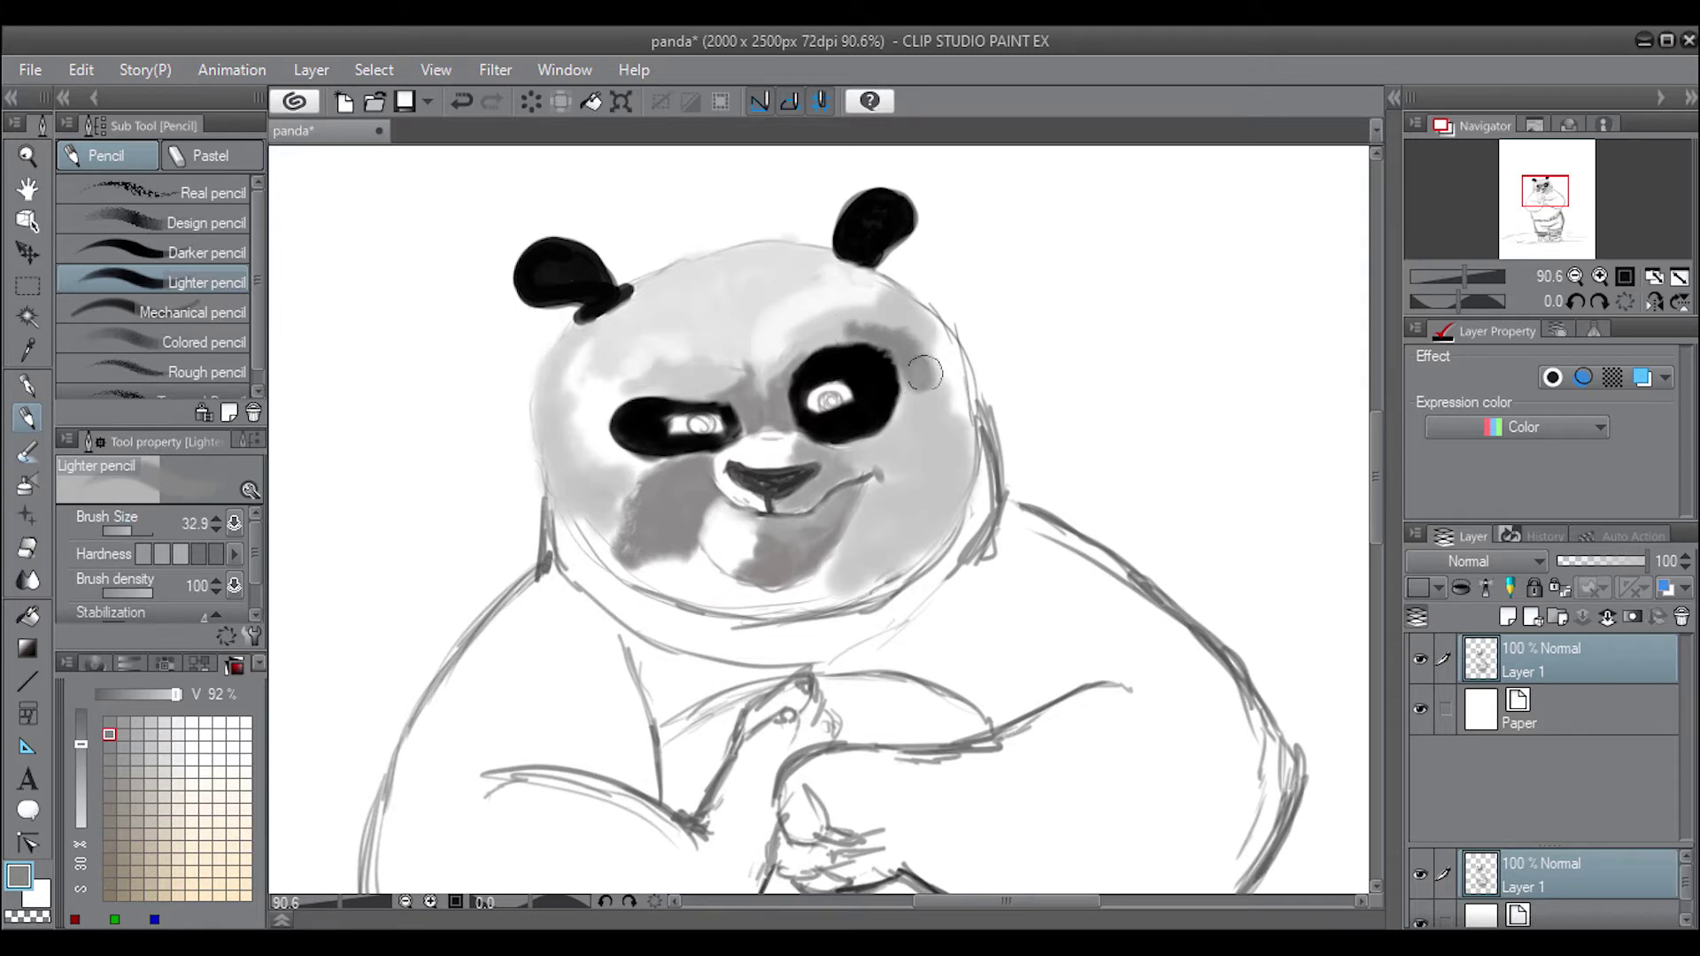
mouse_move(924, 356)
left_mouse_down()
mouse_move(933, 333)
mouse_move(832, 342)
mouse_move(912, 341)
mouse_move(802, 350)
mouse_move(735, 380)
mouse_move(753, 336)
left_mouse_up()
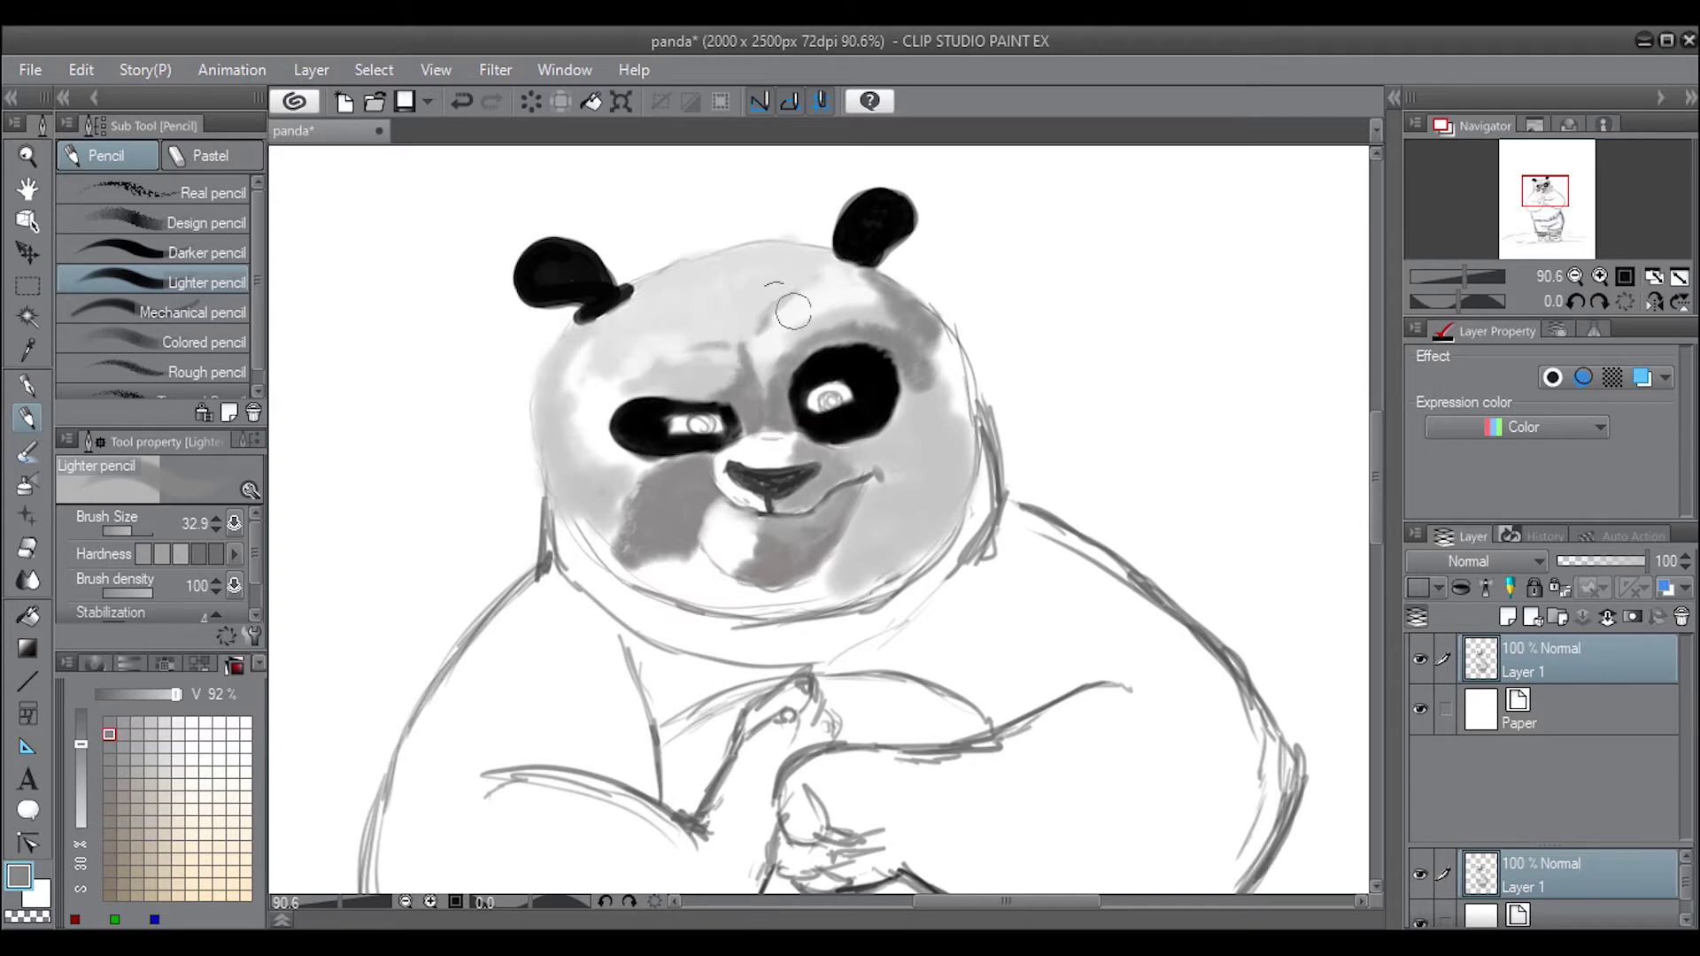
left_click(95, 663)
Brush grey shading onto the forehead, between the eyes and on the chin
left_click(156, 880)
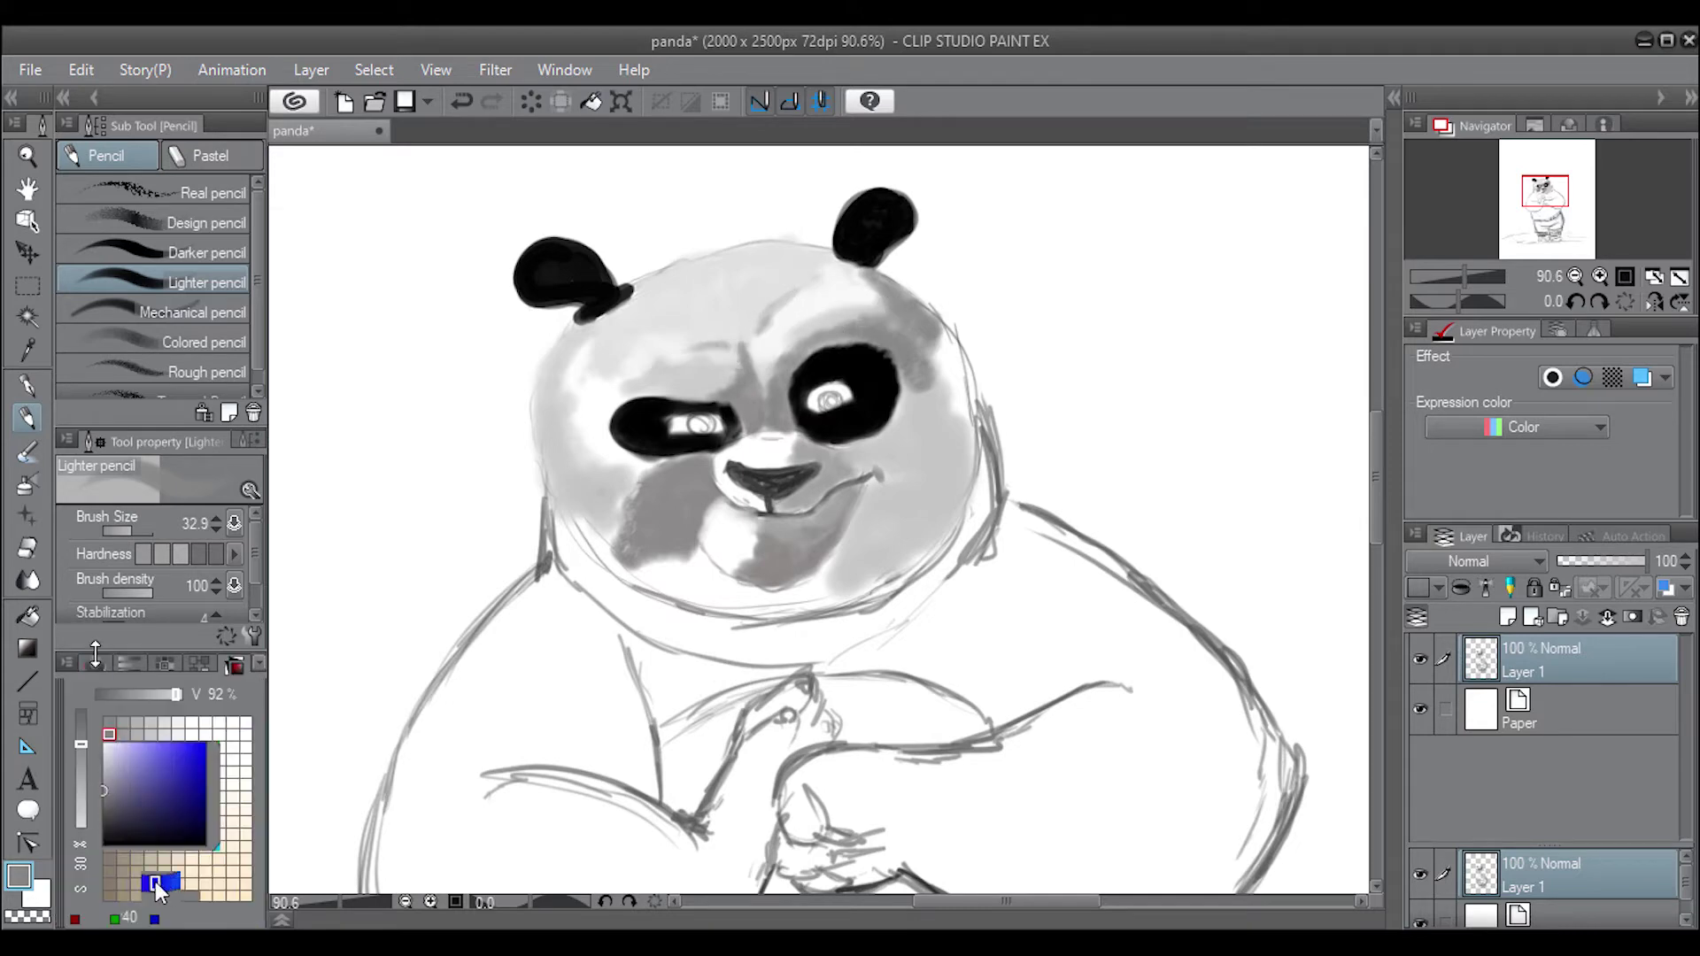
left_click(144, 784)
left_click(232, 664)
left_click(122, 733)
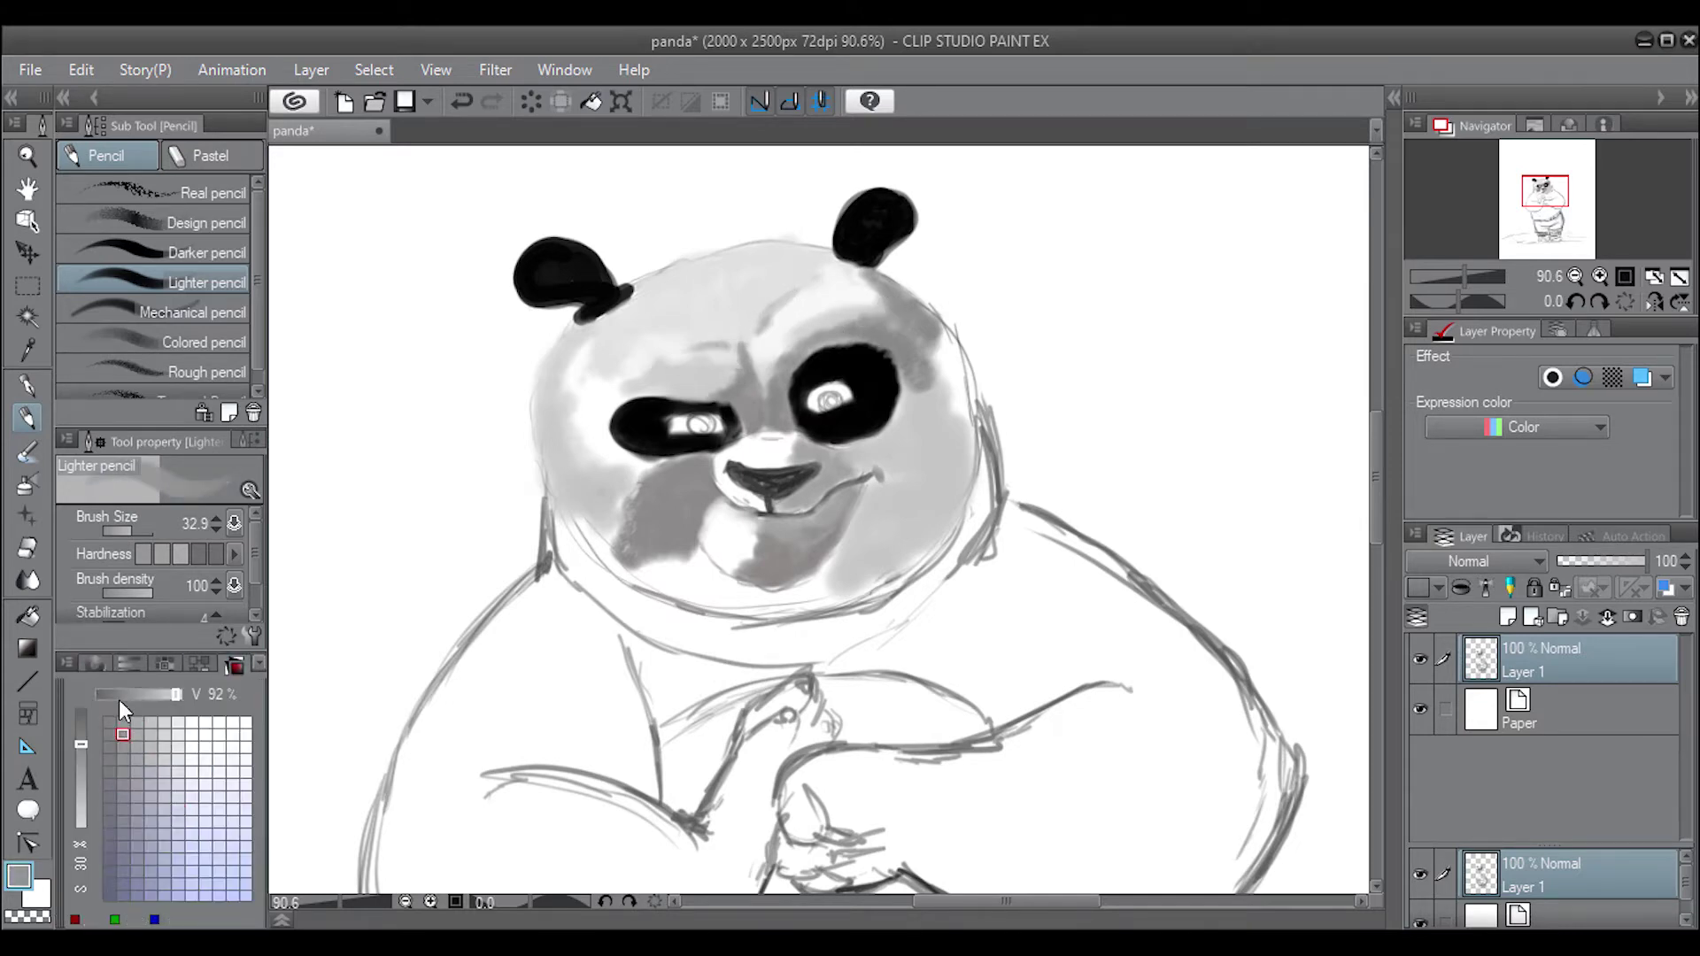
mouse_move(739, 323)
left_mouse_down()
mouse_move(761, 297)
mouse_move(783, 305)
mouse_move(770, 376)
mouse_move(805, 340)
mouse_move(761, 412)
left_mouse_up()
left_click(219, 746)
mouse_move(744, 527)
left_mouse_down()
mouse_move(760, 557)
mouse_move(717, 556)
mouse_move(708, 522)
mouse_move(762, 558)
left_mouse_up()
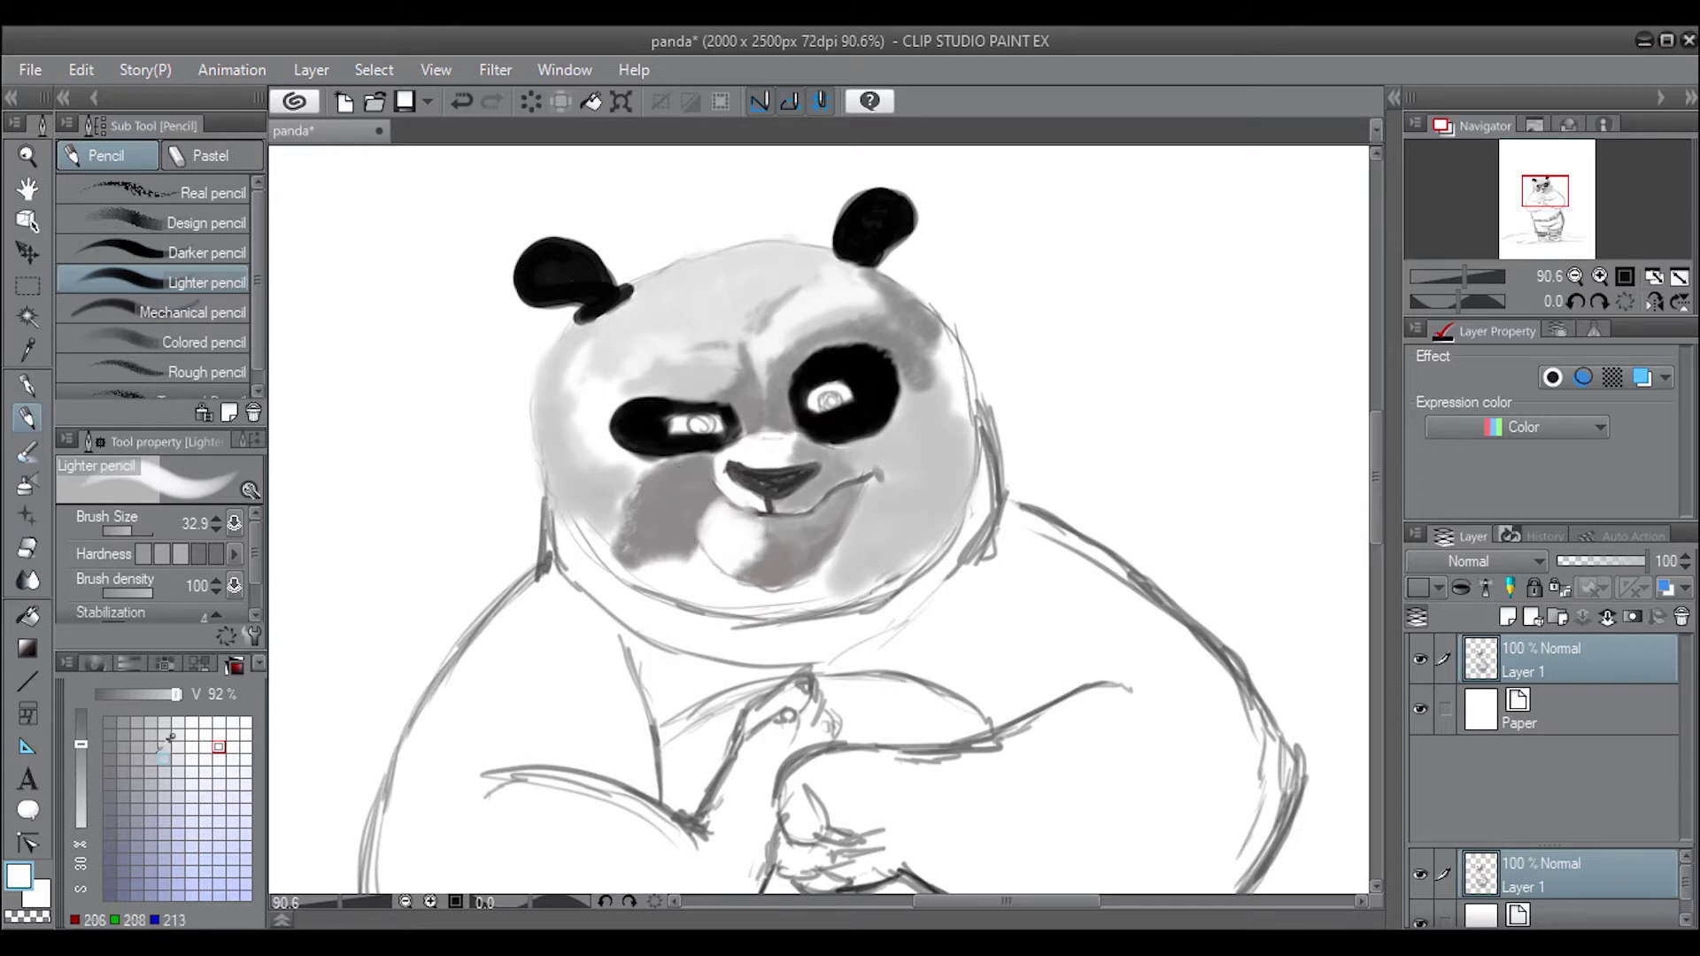
Deepen grey shading between the eyes, on the lower cheeks, jaw and beside the mouth
left_click(724, 368, "alt")
mouse_move(726, 363)
left_mouse_down()
mouse_move(713, 385)
mouse_move(777, 378)
left_mouse_up()
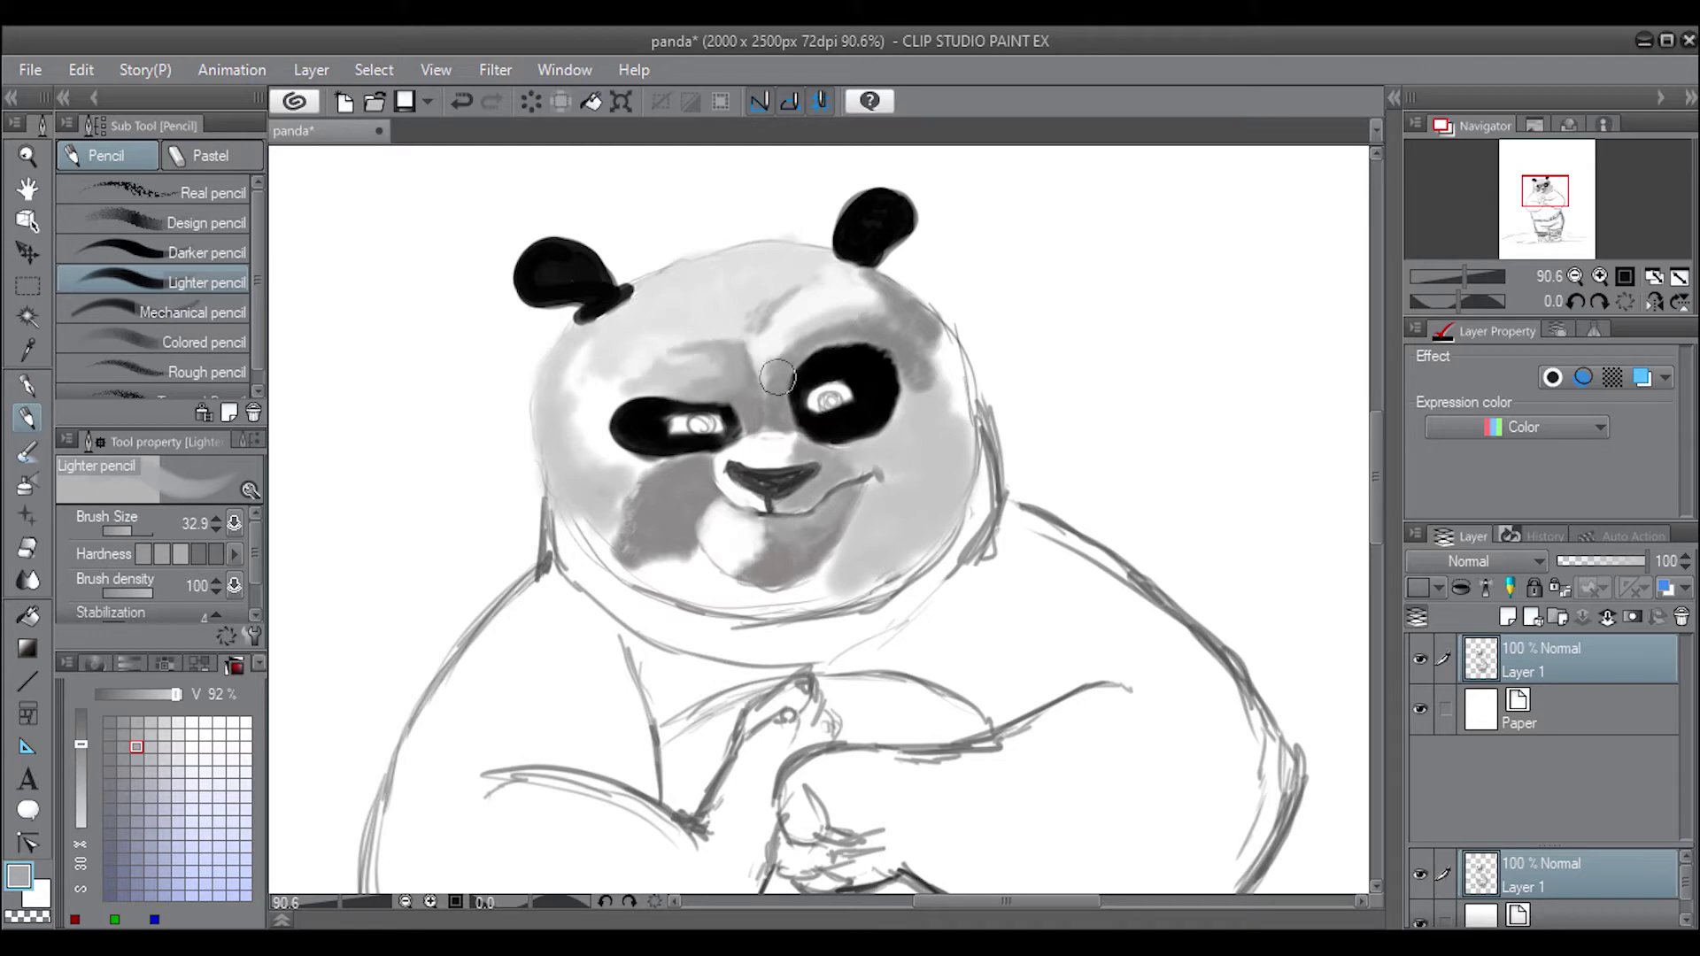
mouse_move(819, 615)
left_mouse_down()
mouse_move(956, 522)
mouse_move(801, 610)
mouse_move(894, 531)
mouse_move(938, 522)
mouse_move(863, 485)
mouse_move(841, 557)
mouse_move(779, 611)
mouse_move(730, 611)
mouse_move(735, 583)
mouse_move(700, 558)
mouse_move(753, 588)
mouse_move(699, 566)
mouse_move(683, 588)
mouse_move(651, 576)
mouse_move(699, 567)
mouse_move(753, 620)
left_mouse_up()
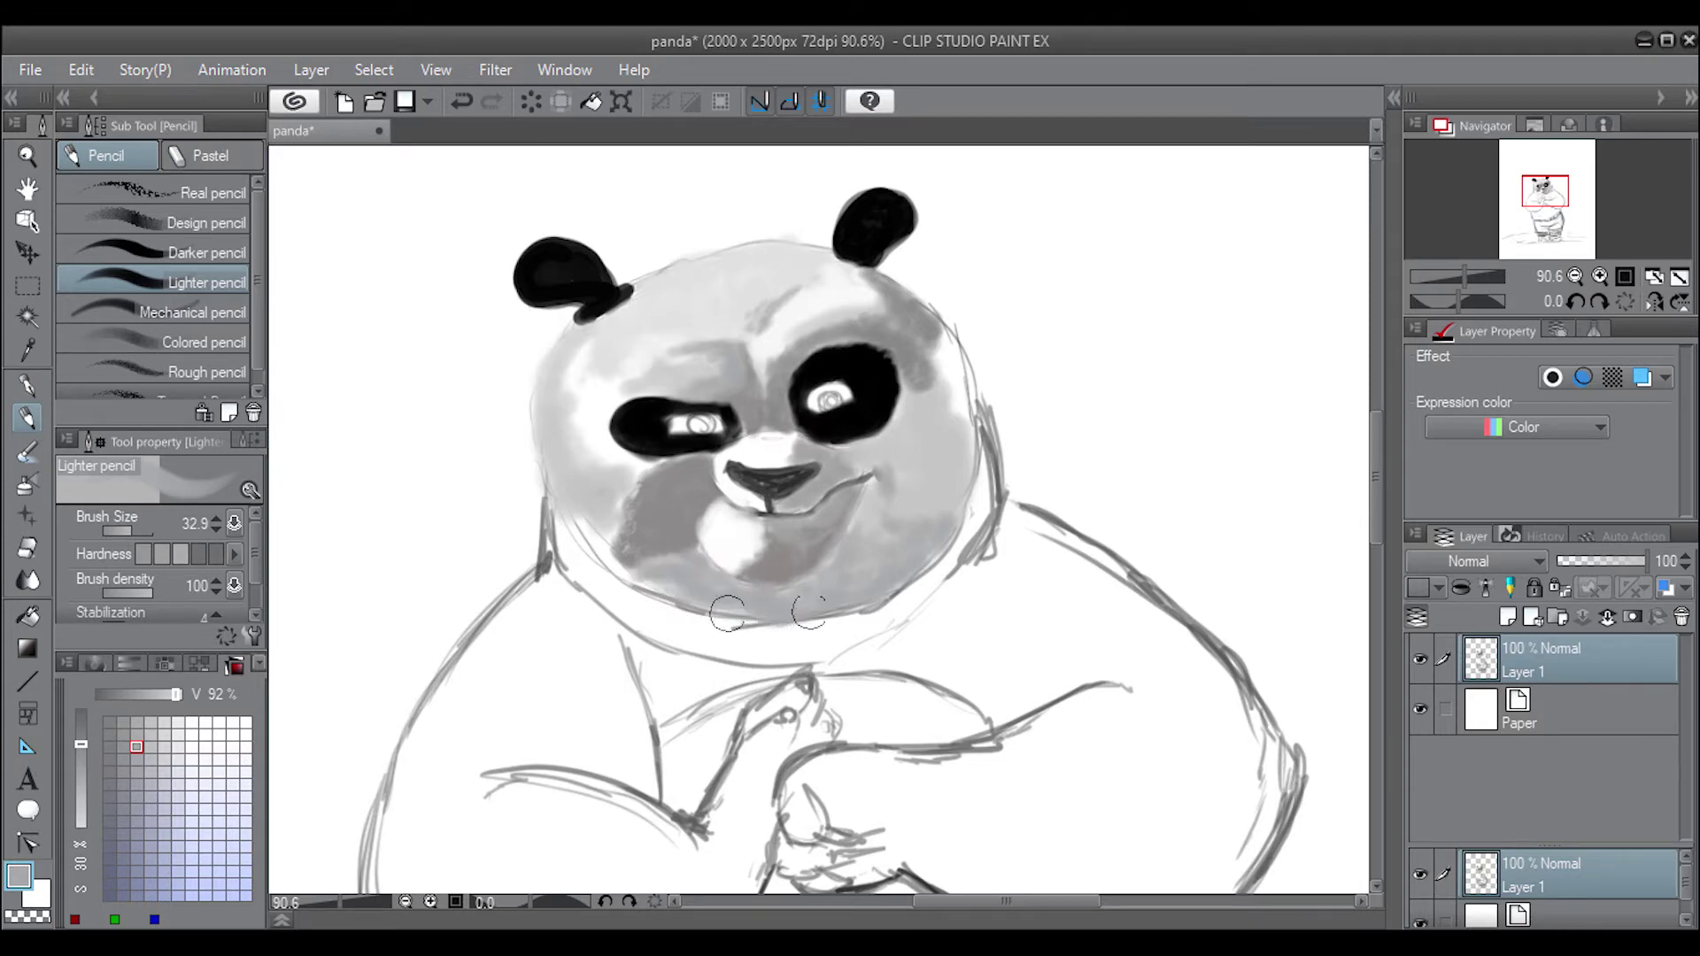
mouse_move(884, 486)
left_mouse_down()
mouse_move(877, 540)
mouse_move(947, 491)
mouse_move(916, 487)
left_mouse_up()
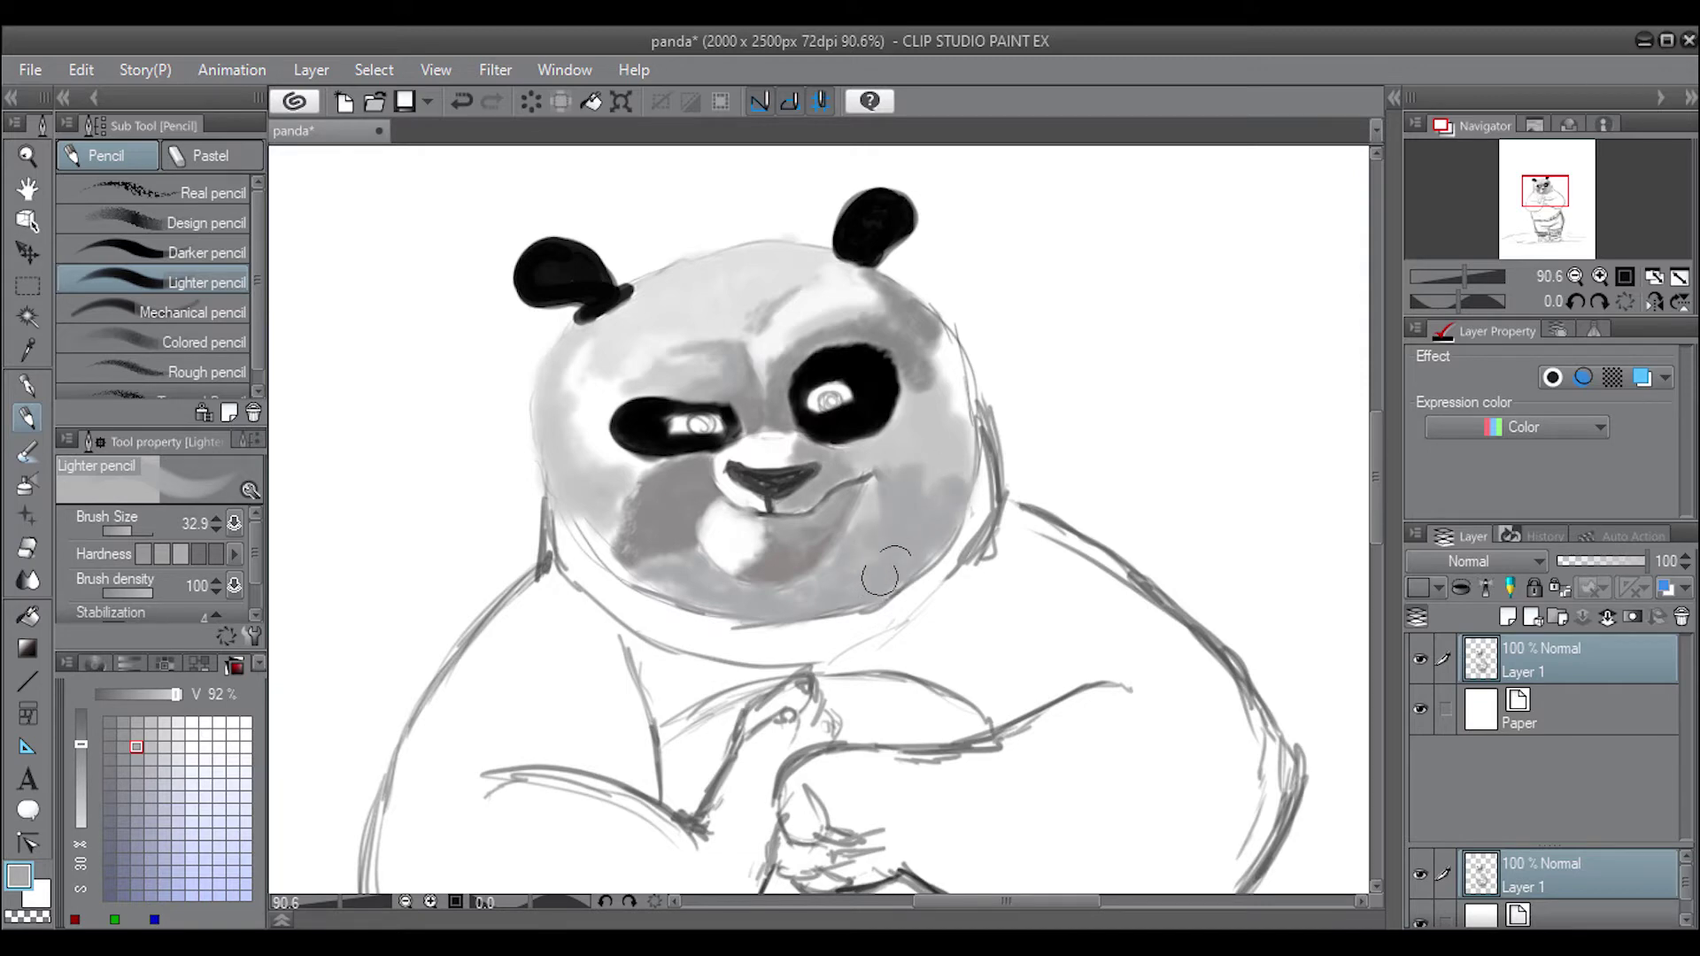
left_click(830, 560)
left_click_drag(828, 562, 779, 598)
mouse_move(663, 517)
left_mouse_down()
mouse_move(620, 562)
mouse_move(588, 509)
mouse_move(620, 540)
mouse_move(590, 540)
left_mouse_up()
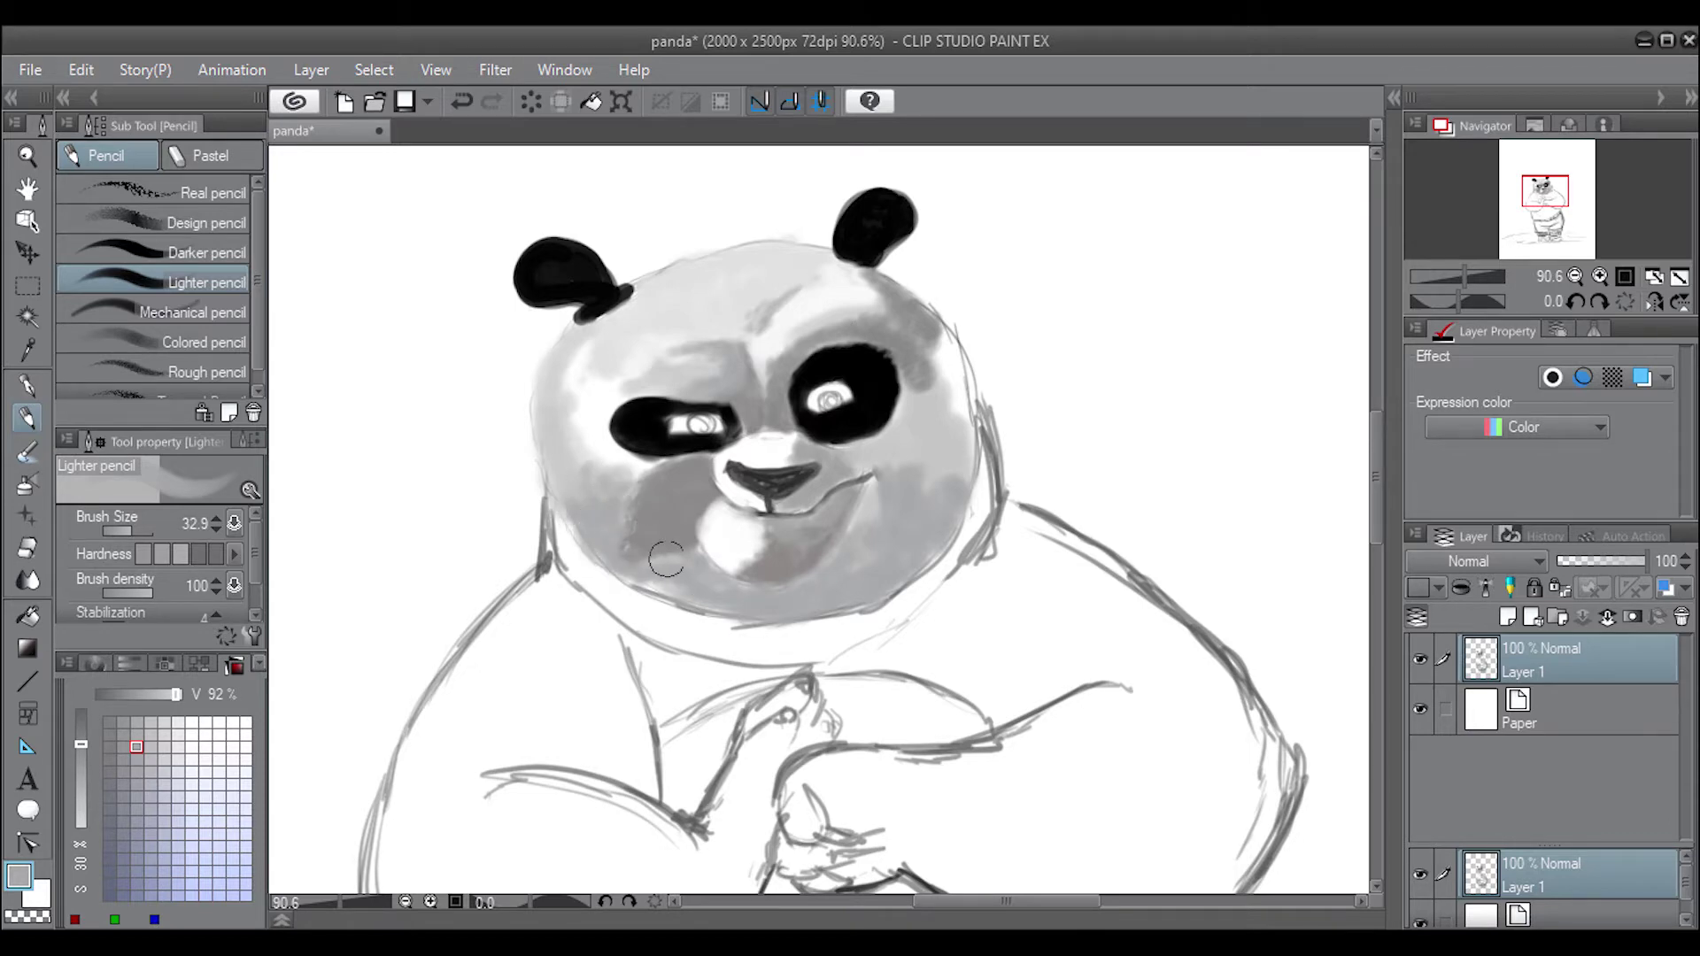
Soften the face shading with the Blur tool across cheeks, jaw and chin
left_click(27, 579)
mouse_move(767, 520)
left_mouse_down()
mouse_move(759, 532)
mouse_move(857, 558)
mouse_move(910, 493)
mouse_move(930, 367)
mouse_move(855, 283)
mouse_move(912, 328)
mouse_move(952, 433)
left_mouse_up()
mouse_move(907, 491)
left_mouse_down()
mouse_move(921, 505)
mouse_move(827, 588)
mouse_move(759, 604)
mouse_move(783, 542)
mouse_move(644, 566)
mouse_move(730, 582)
mouse_move(943, 496)
mouse_move(898, 465)
left_mouse_up()
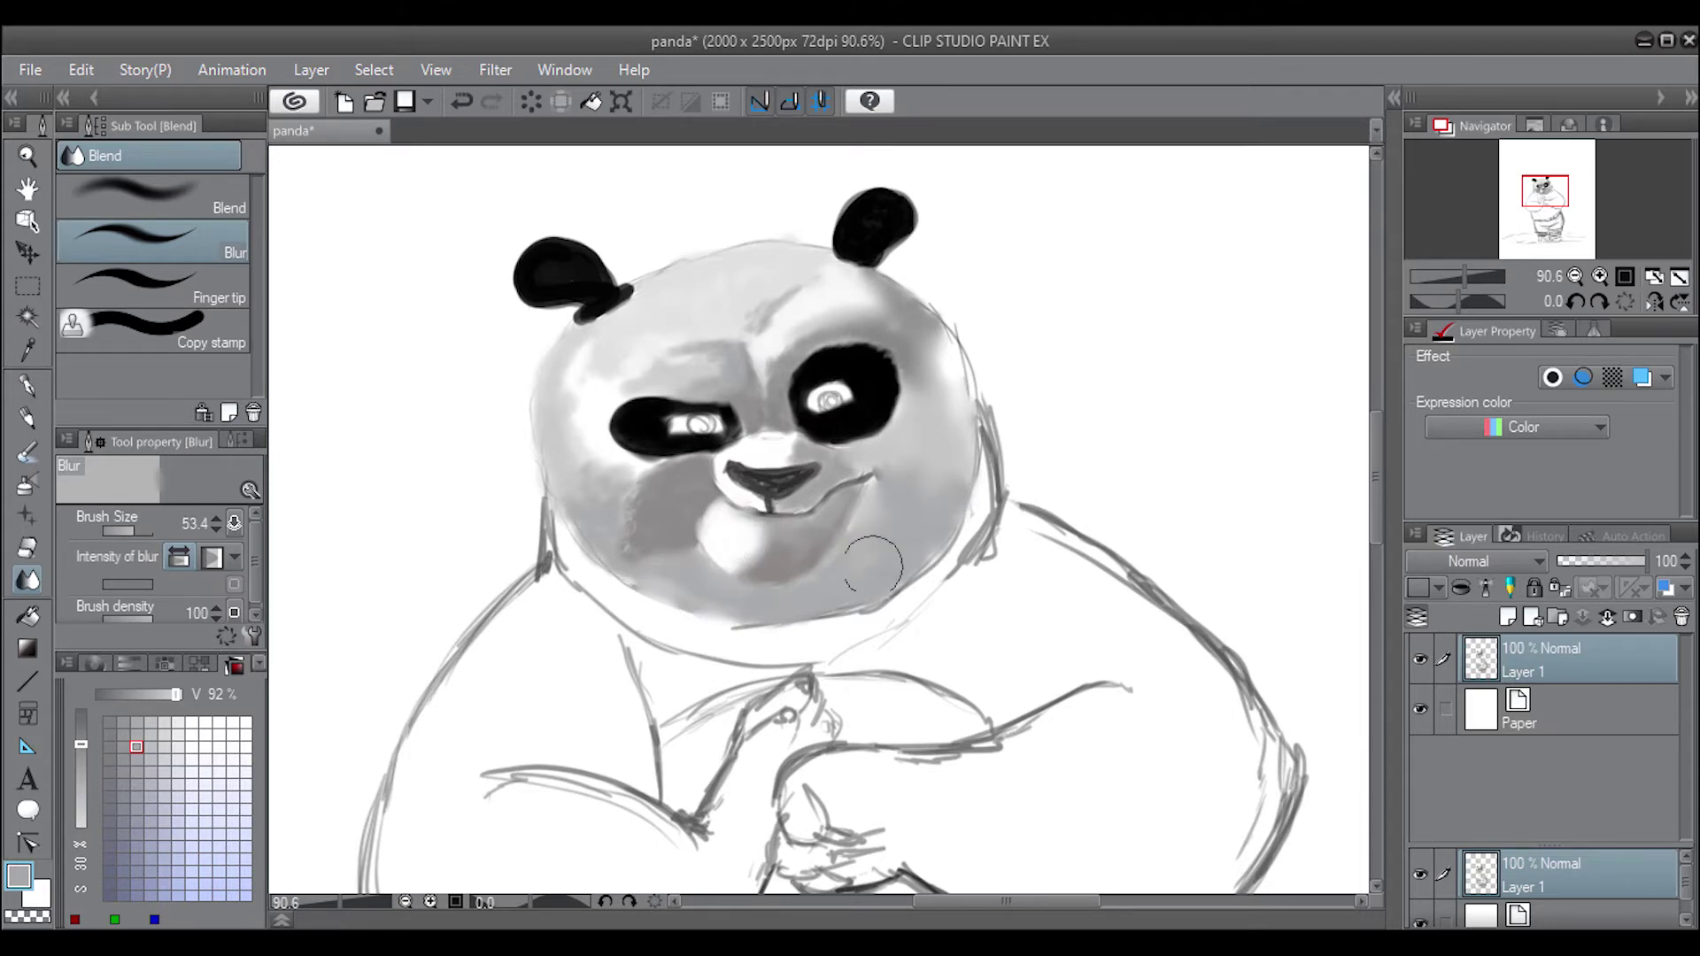
mouse_move(673, 363)
left_mouse_down()
mouse_move(865, 411)
mouse_move(562, 368)
mouse_move(592, 443)
mouse_move(633, 465)
mouse_move(608, 482)
mouse_move(563, 372)
mouse_move(726, 323)
mouse_move(777, 284)
mouse_move(787, 245)
left_mouse_up()
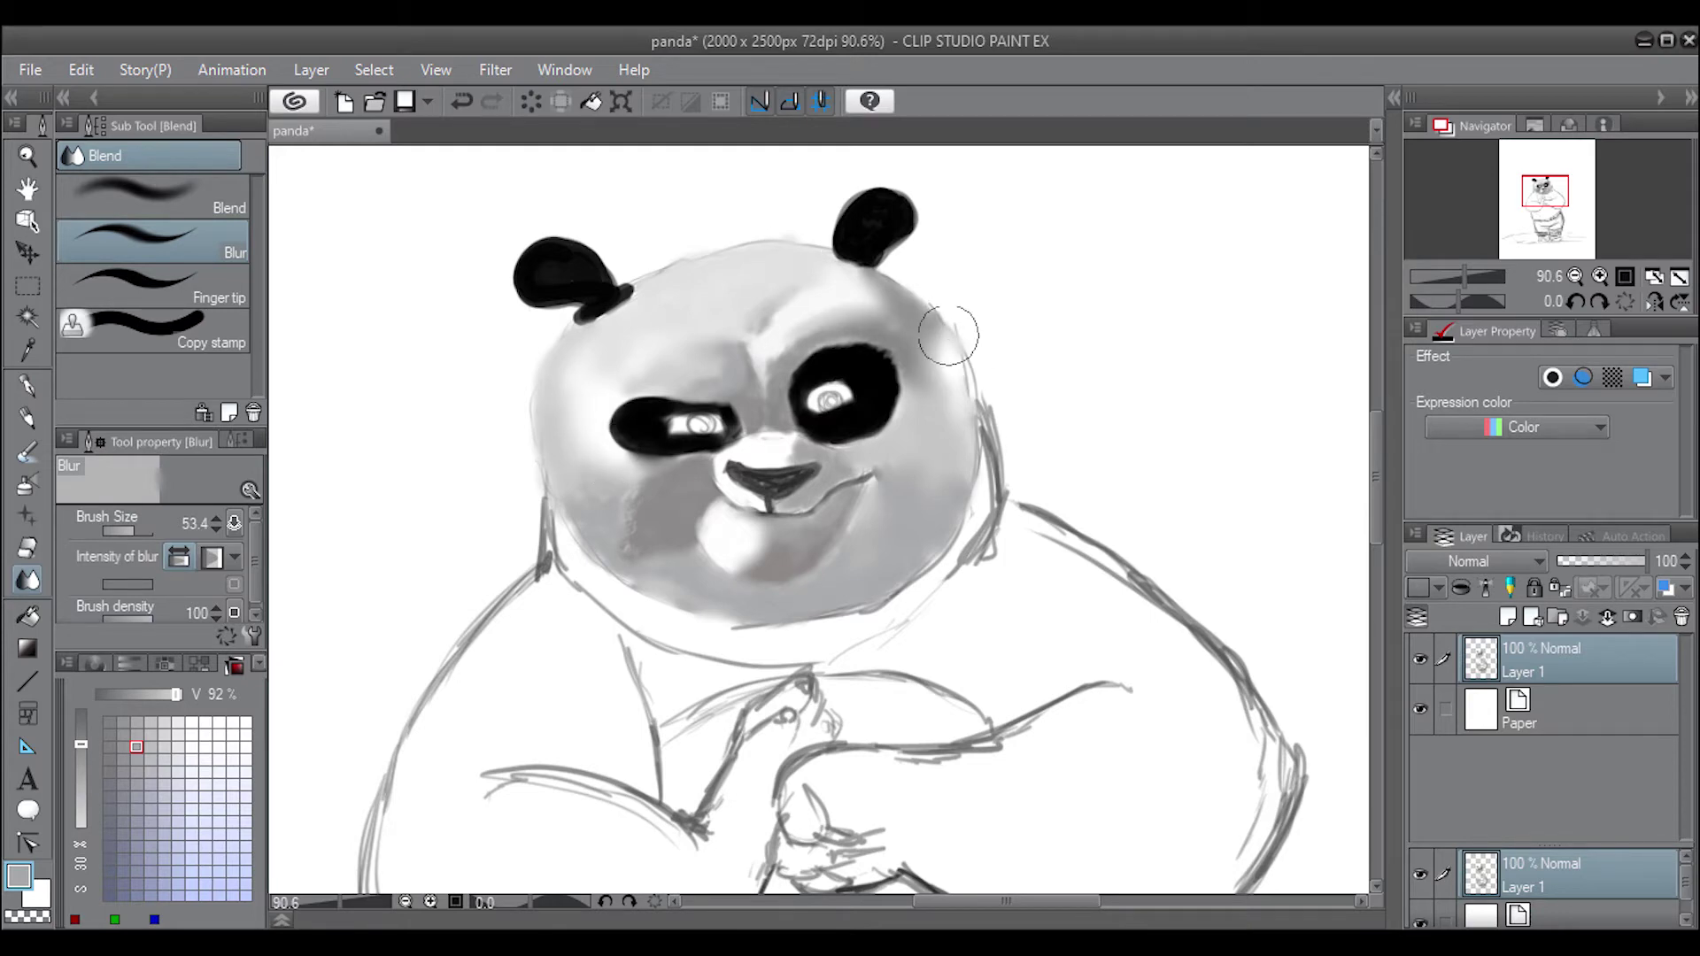
Load an orange-brown colour from the colour wheel and switch to the brush
left_click(95, 664)
left_click(196, 777)
key("b")
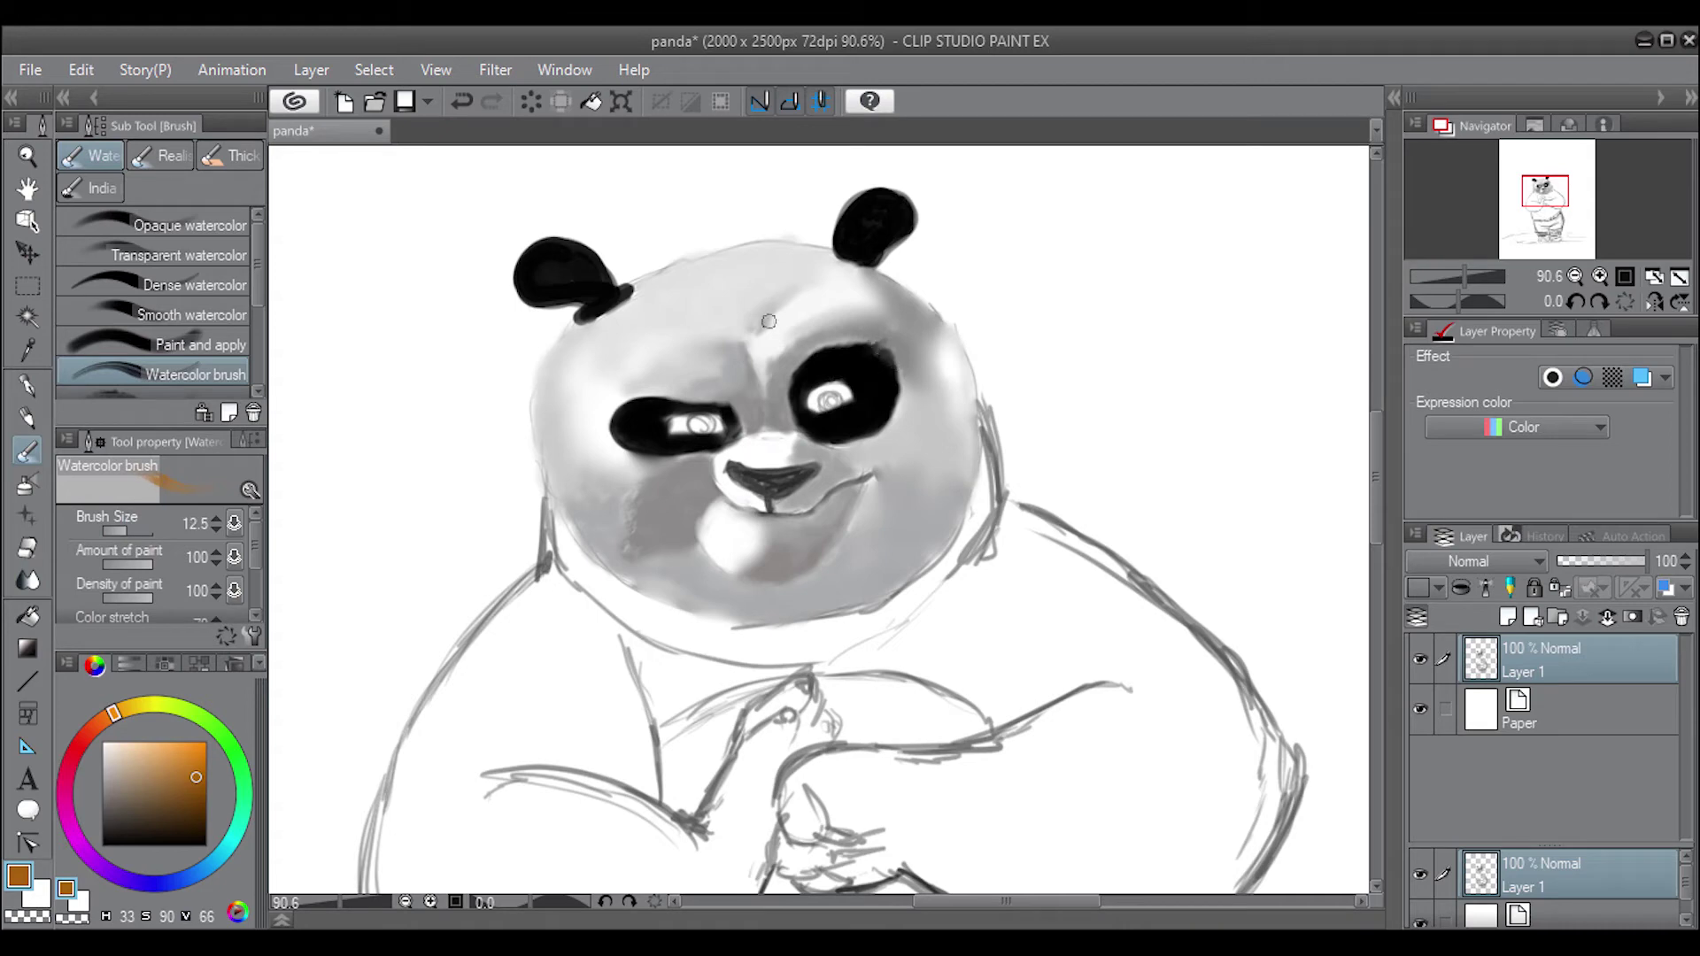
Add brown strokes below the right eye with the Darker pencil
left_click(26, 418)
left_click(204, 252)
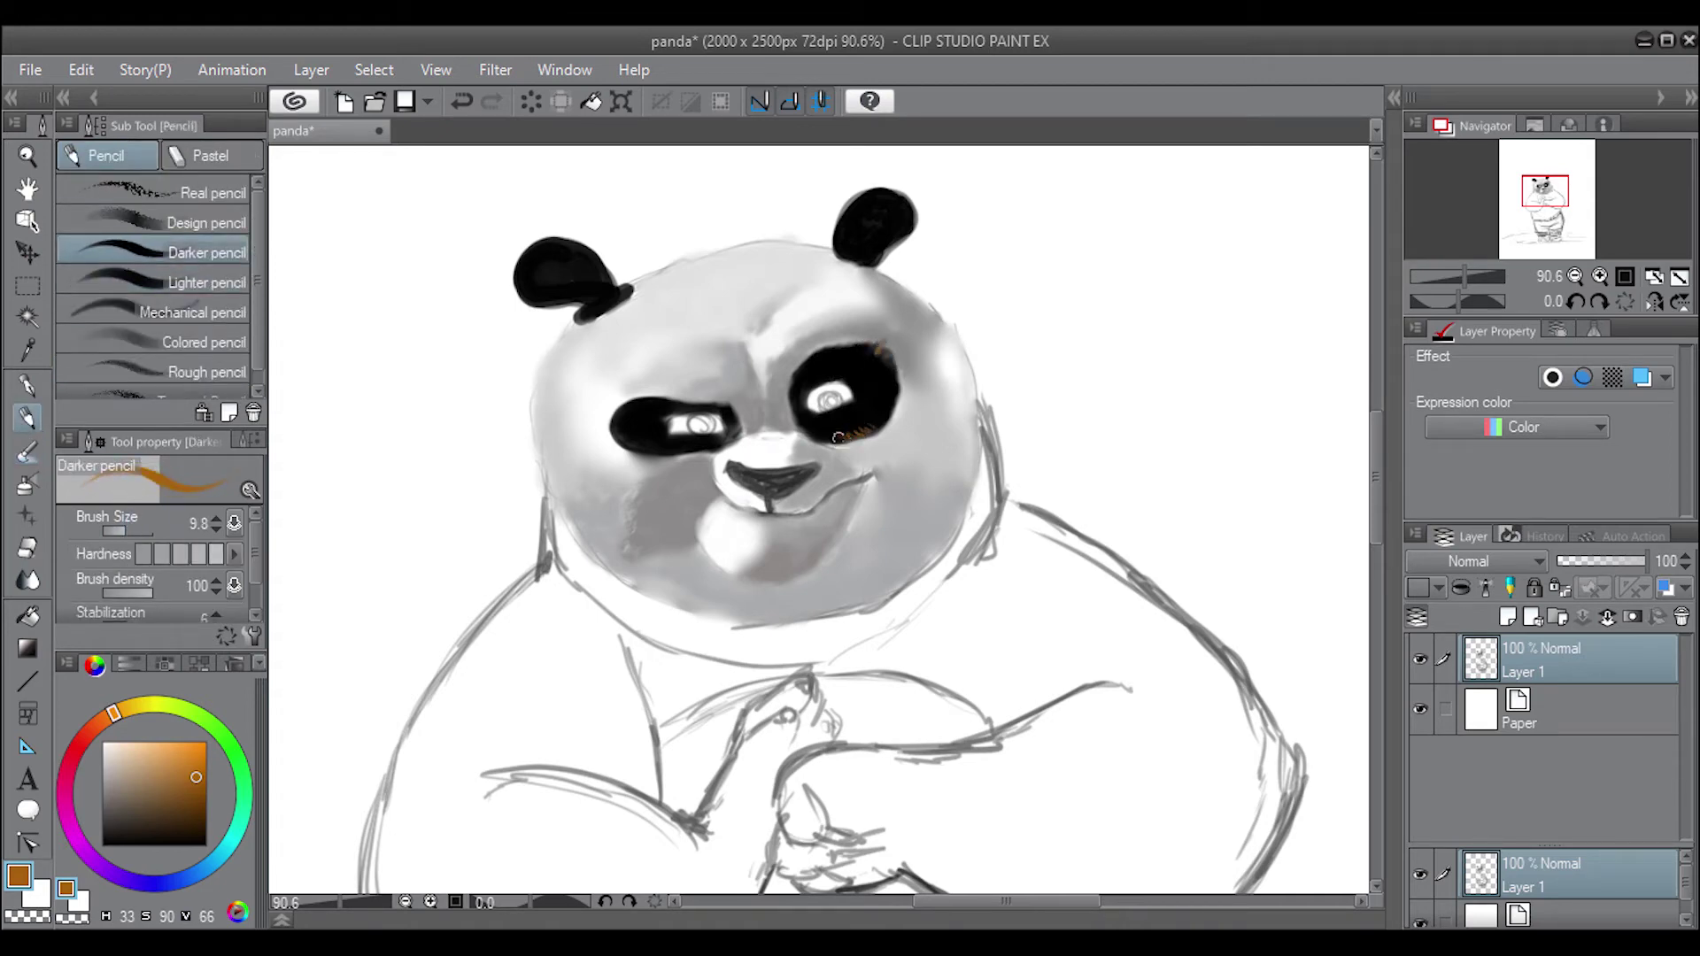
left_click_drag(837, 438, 850, 431)
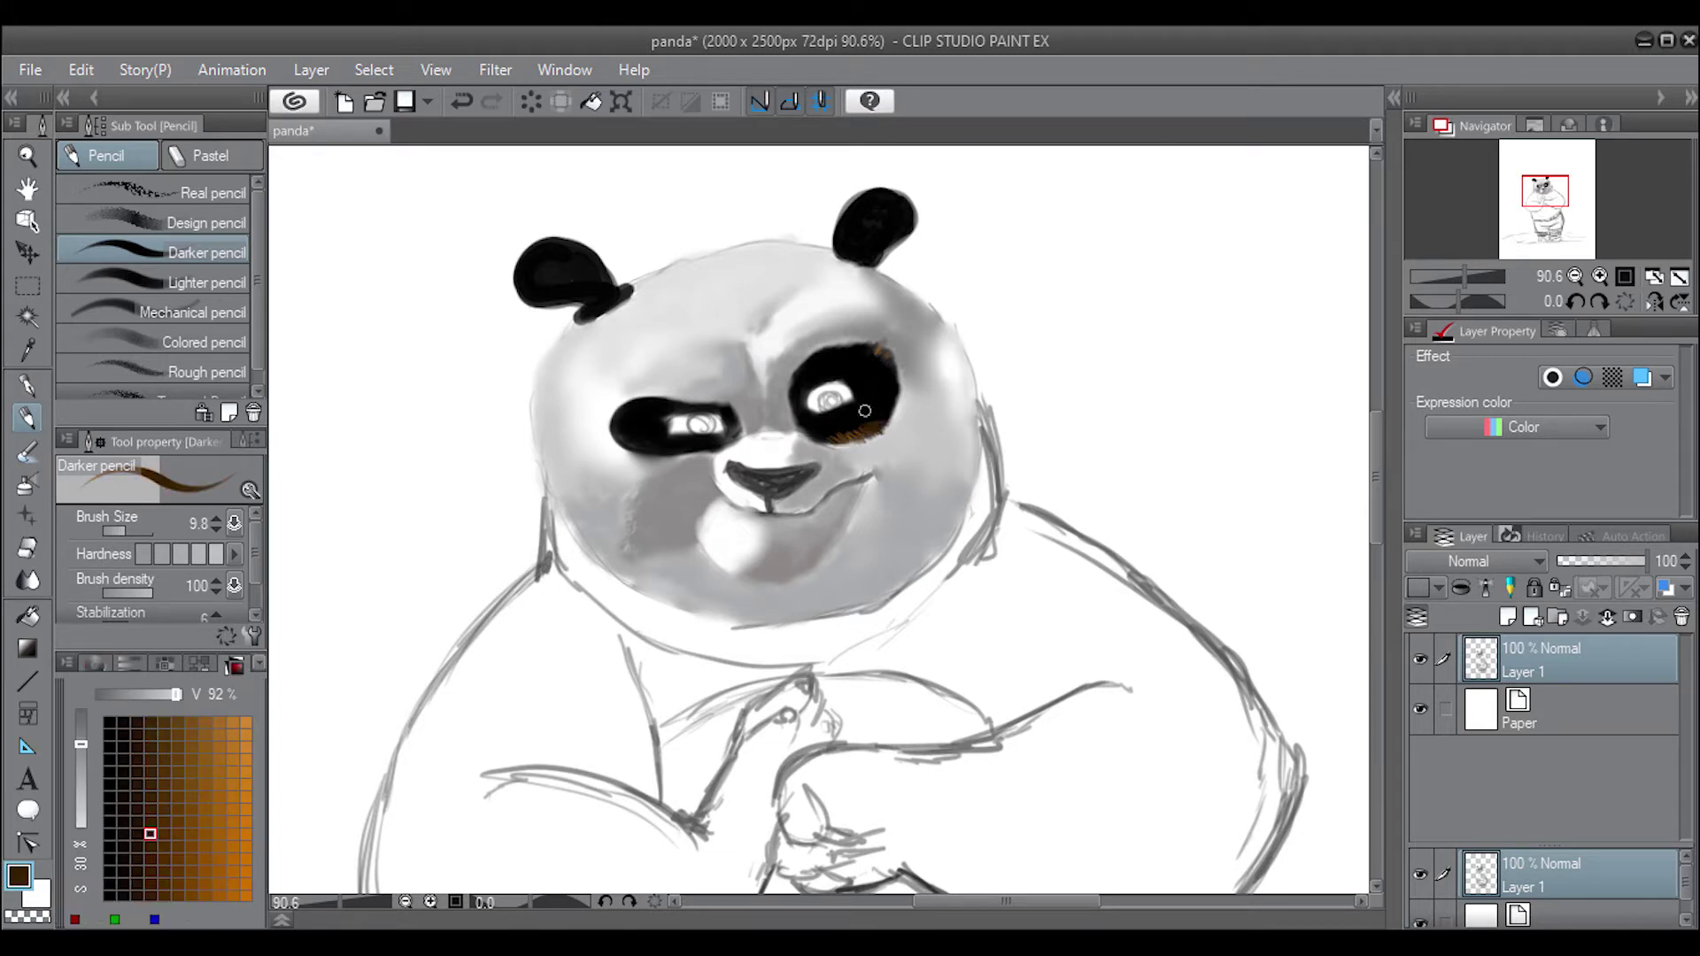
left_click_drag(864, 410, 838, 439)
Paint green irises in both eyes, then choose darker green shades
left_click(95, 664)
mouse_move(245, 777)
left_mouse_down()
mouse_move(230, 761)
mouse_move(251, 790)
left_mouse_up()
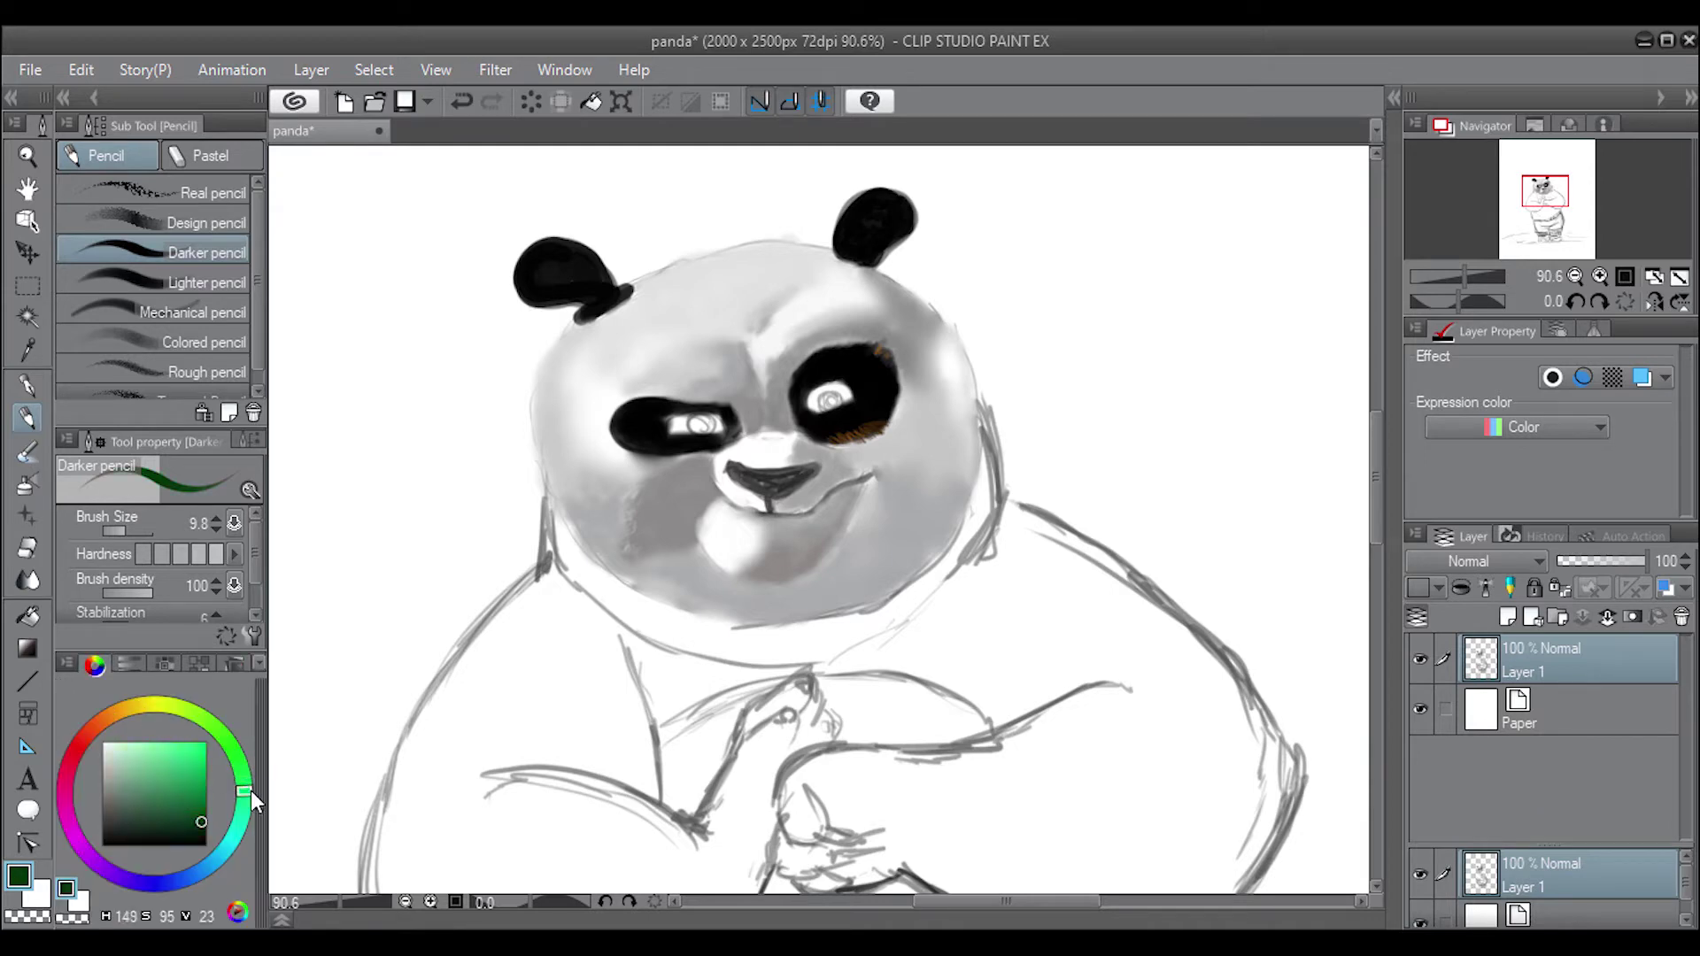
left_click_drag(188, 742, 201, 803)
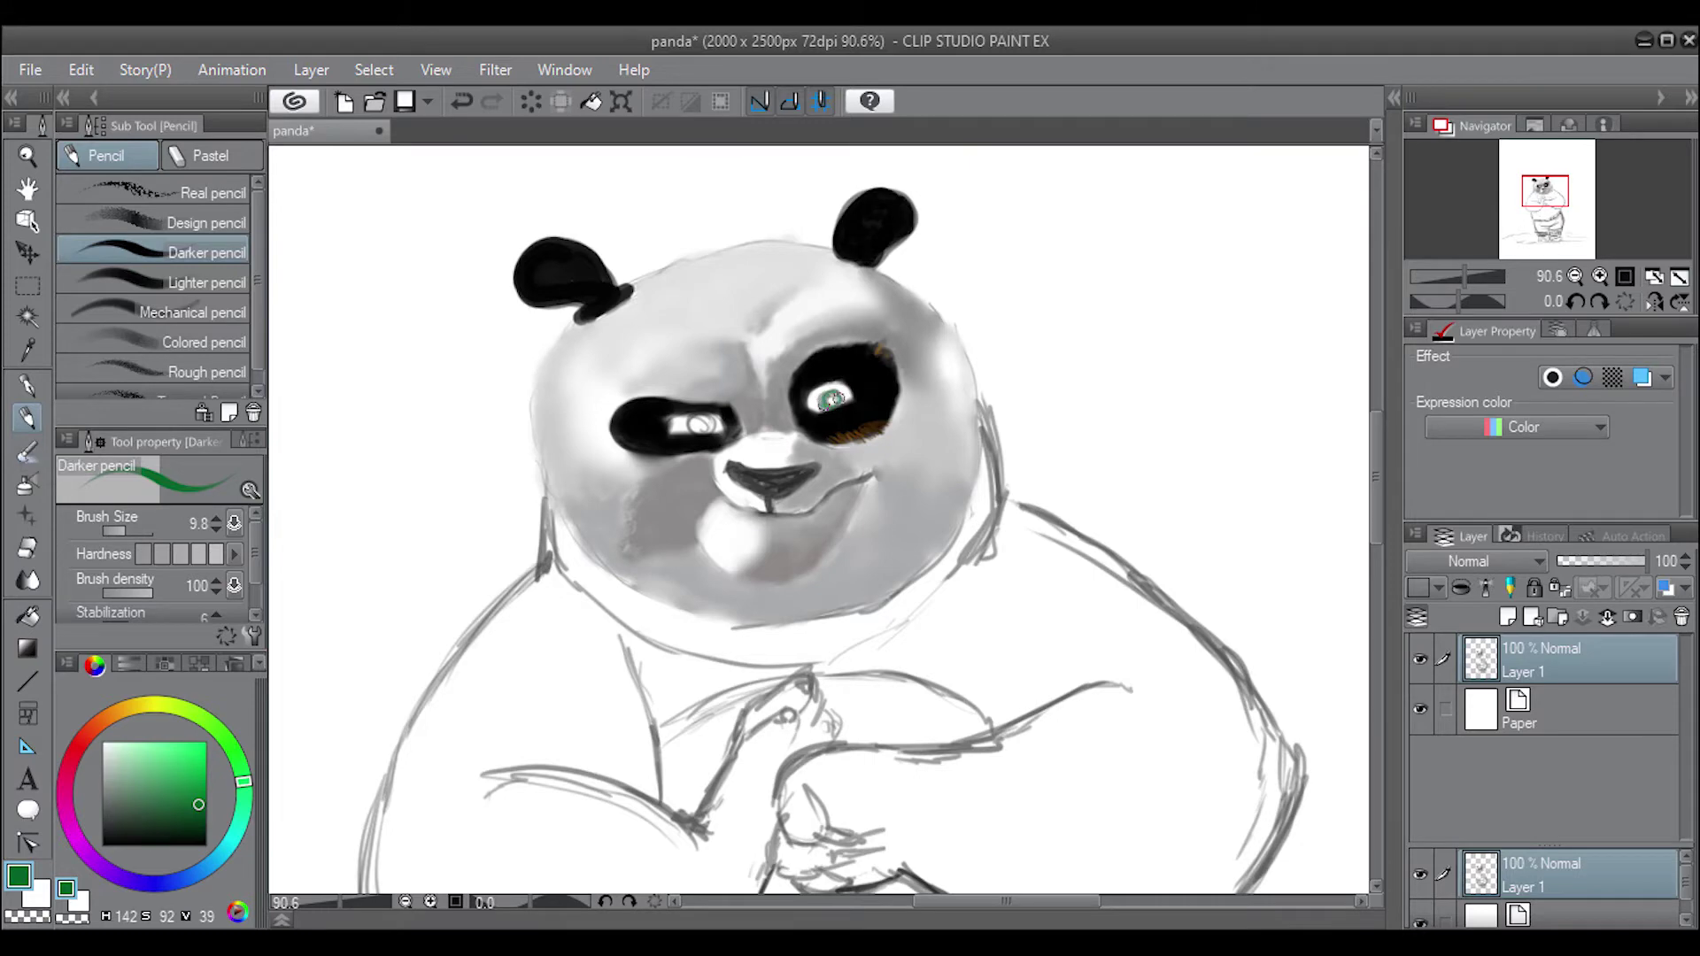
left_click_drag(828, 400, 833, 389)
left_click_drag(707, 417, 704, 415)
left_click(164, 822)
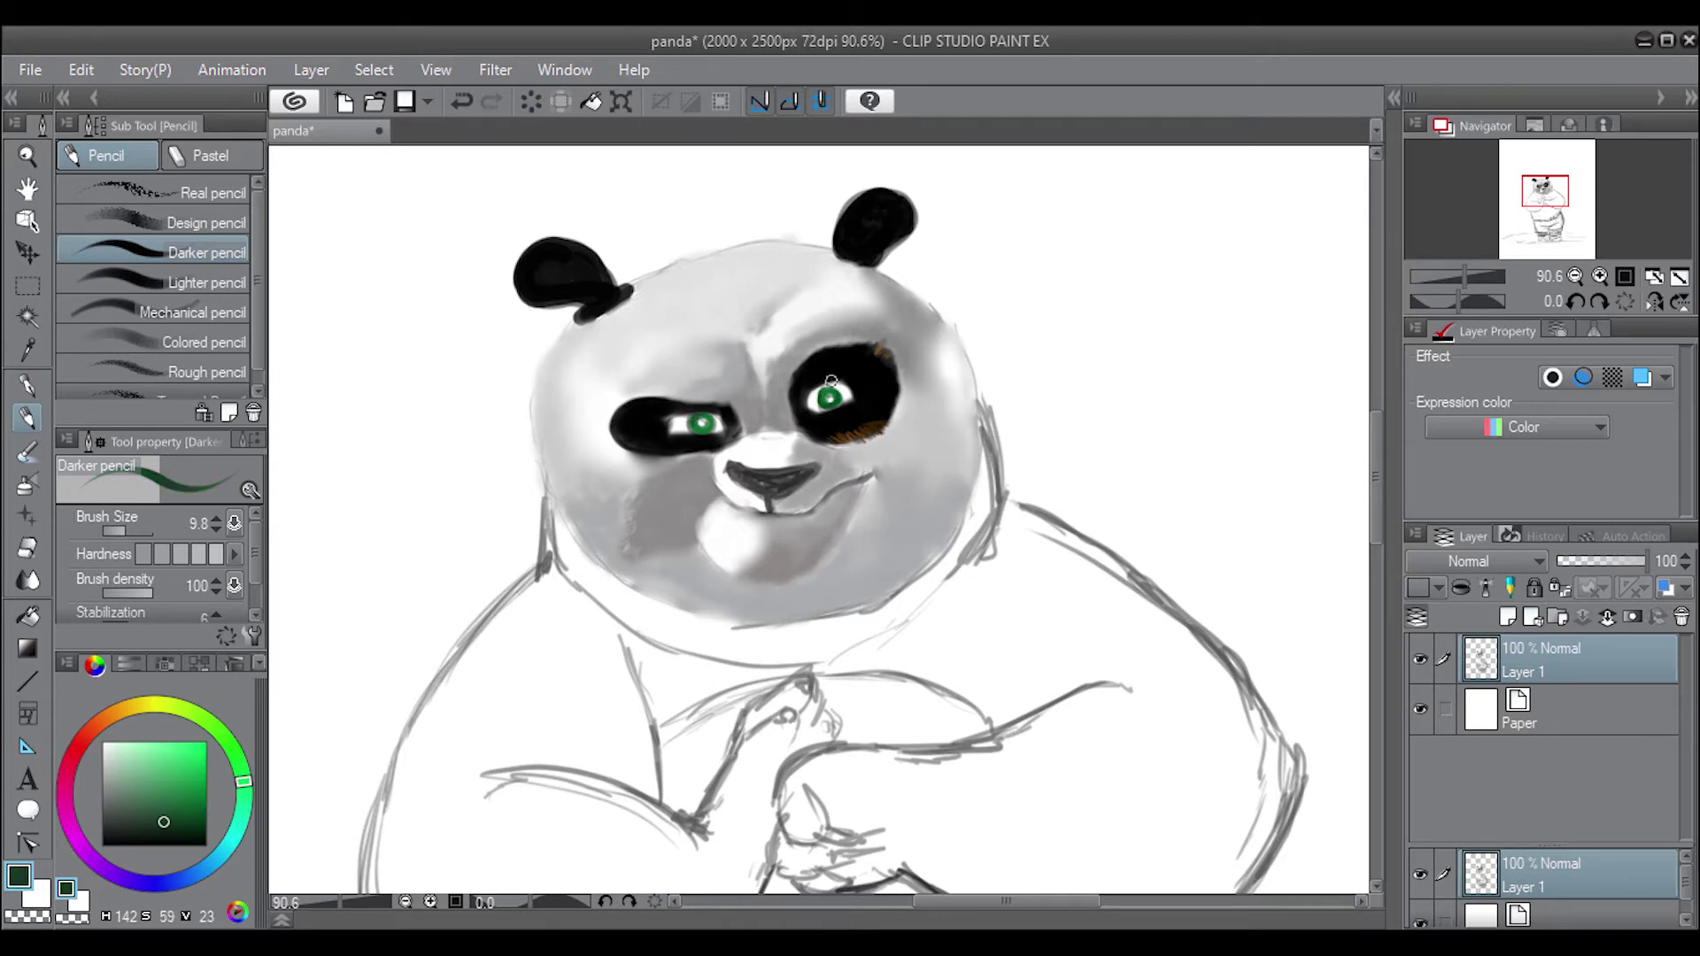
left_click(828, 397, "alt")
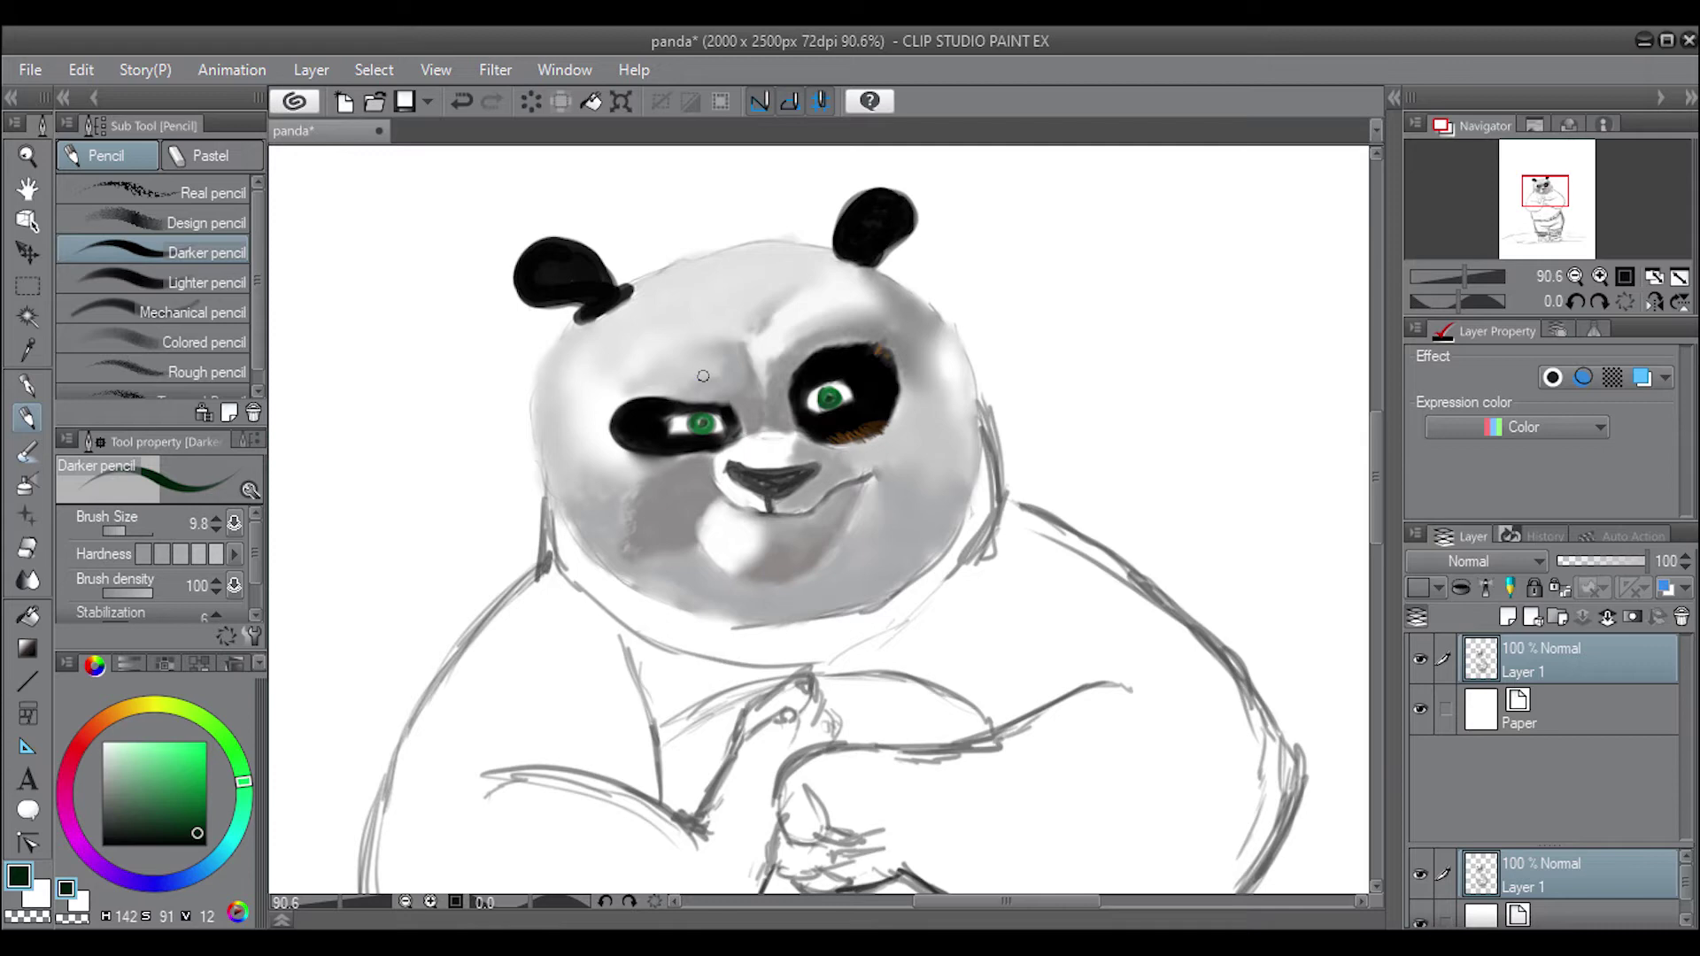
Sample black, grey-green and light pinkish-white colours from the swatches and eyes
left_click(232, 663)
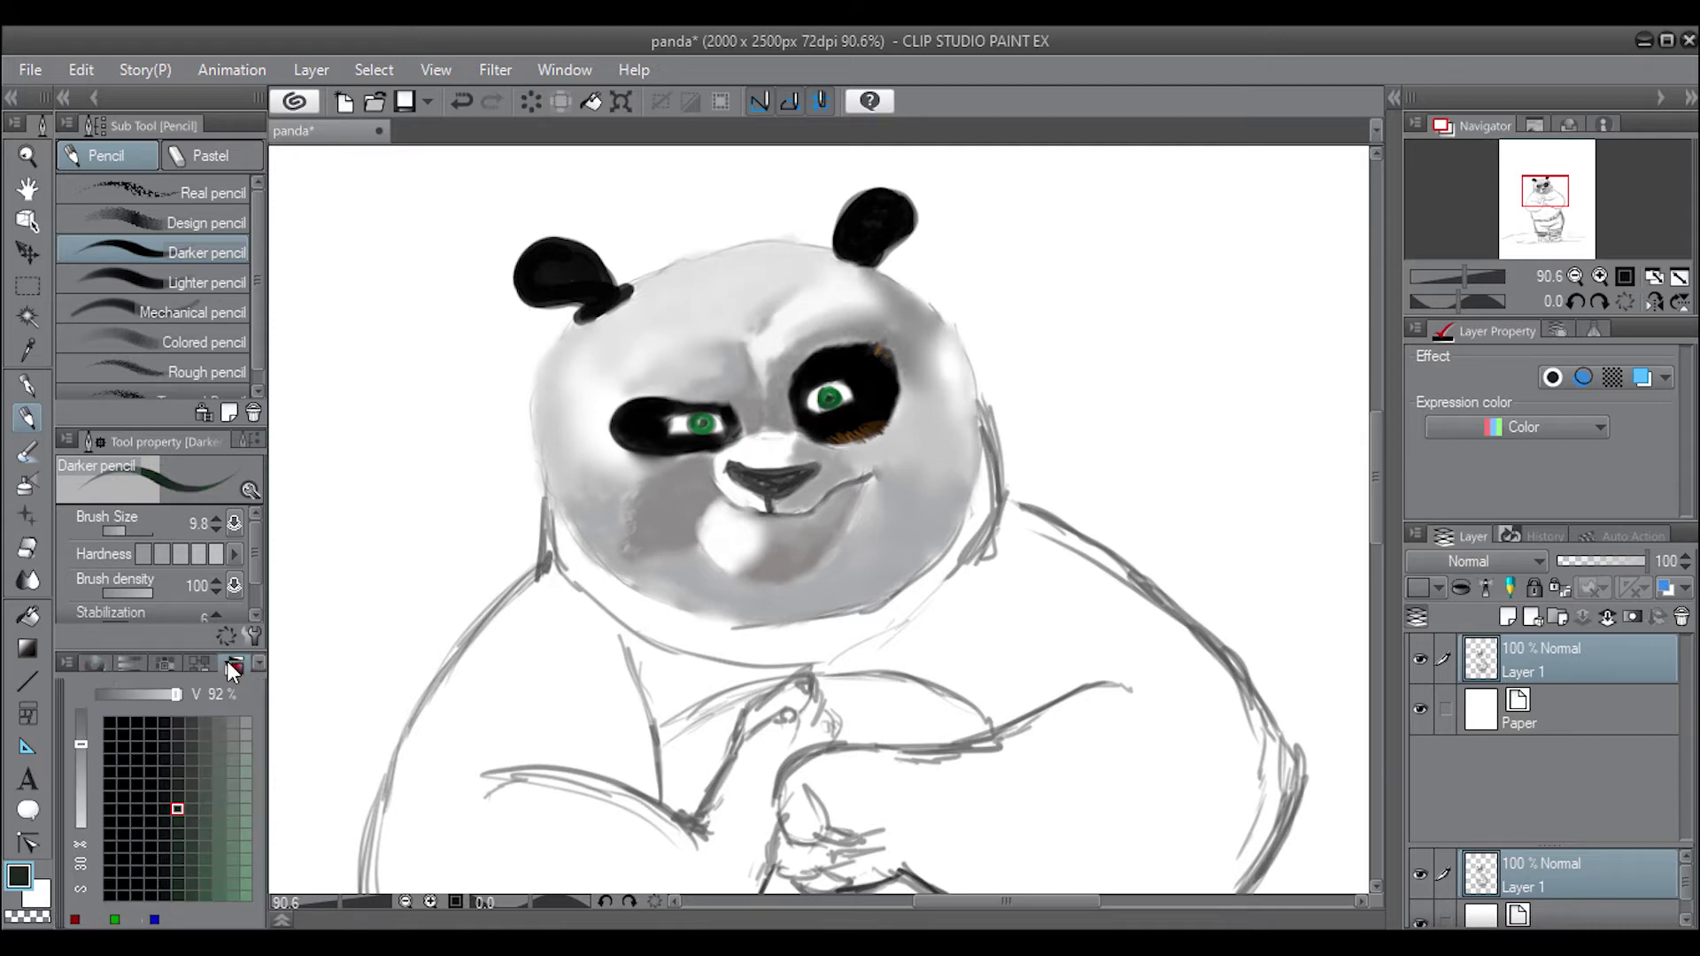
left_click(827, 398, "alt")
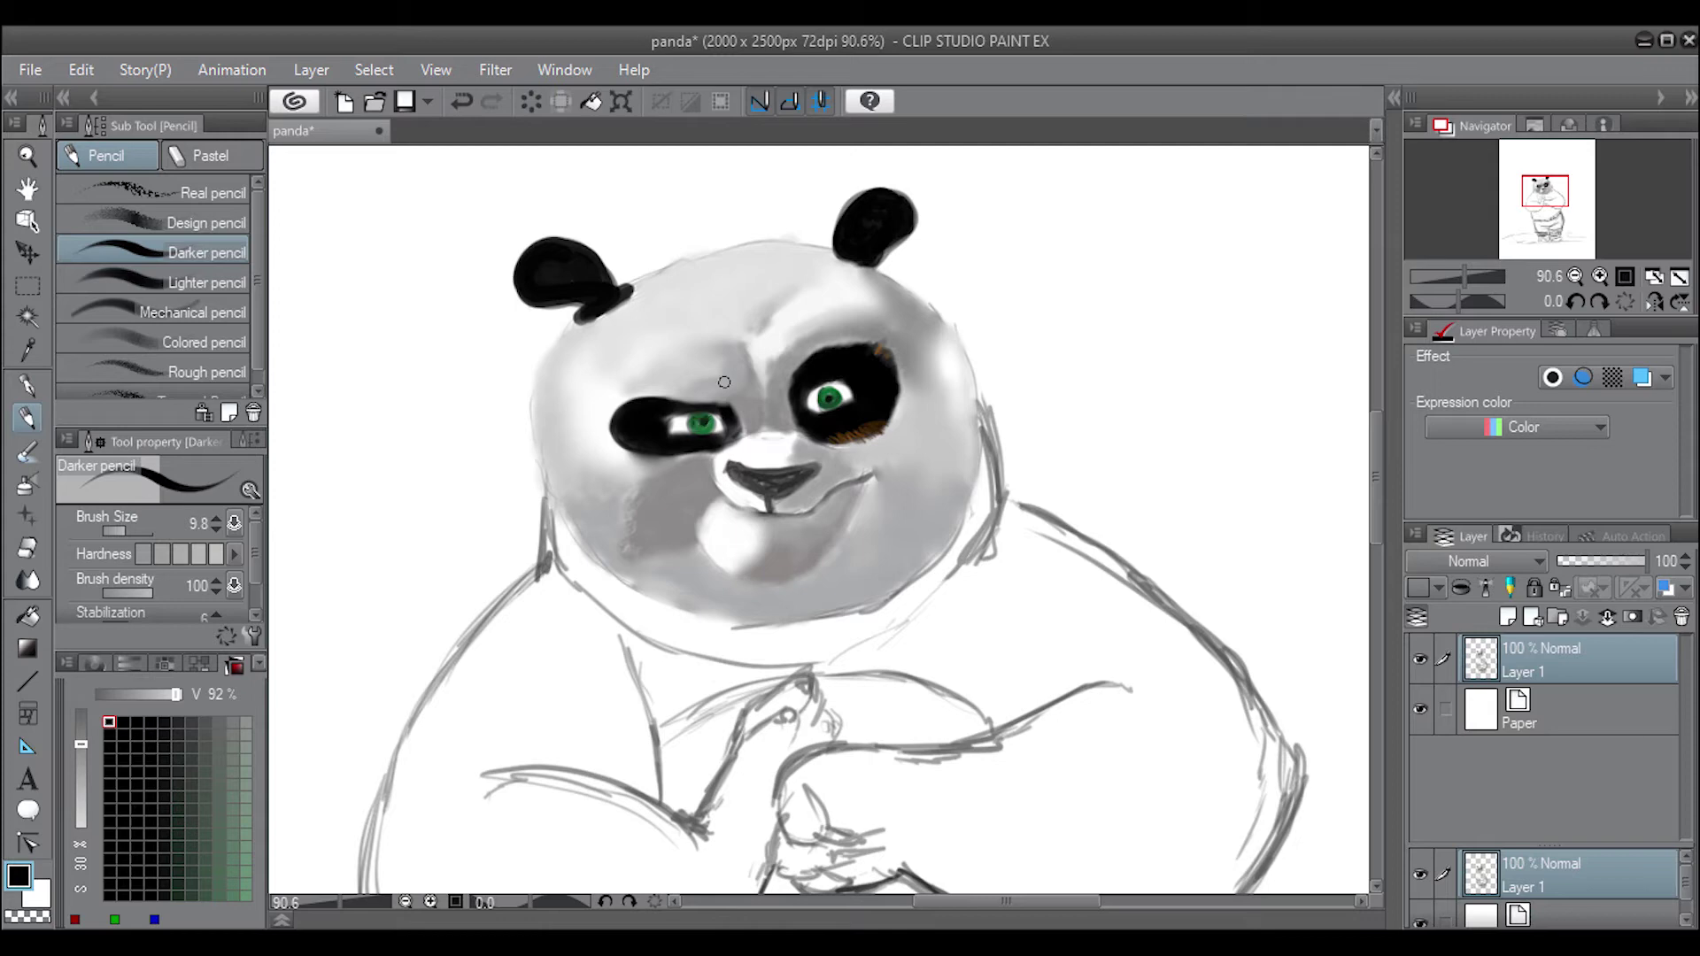
left_click(652, 403, "alt")
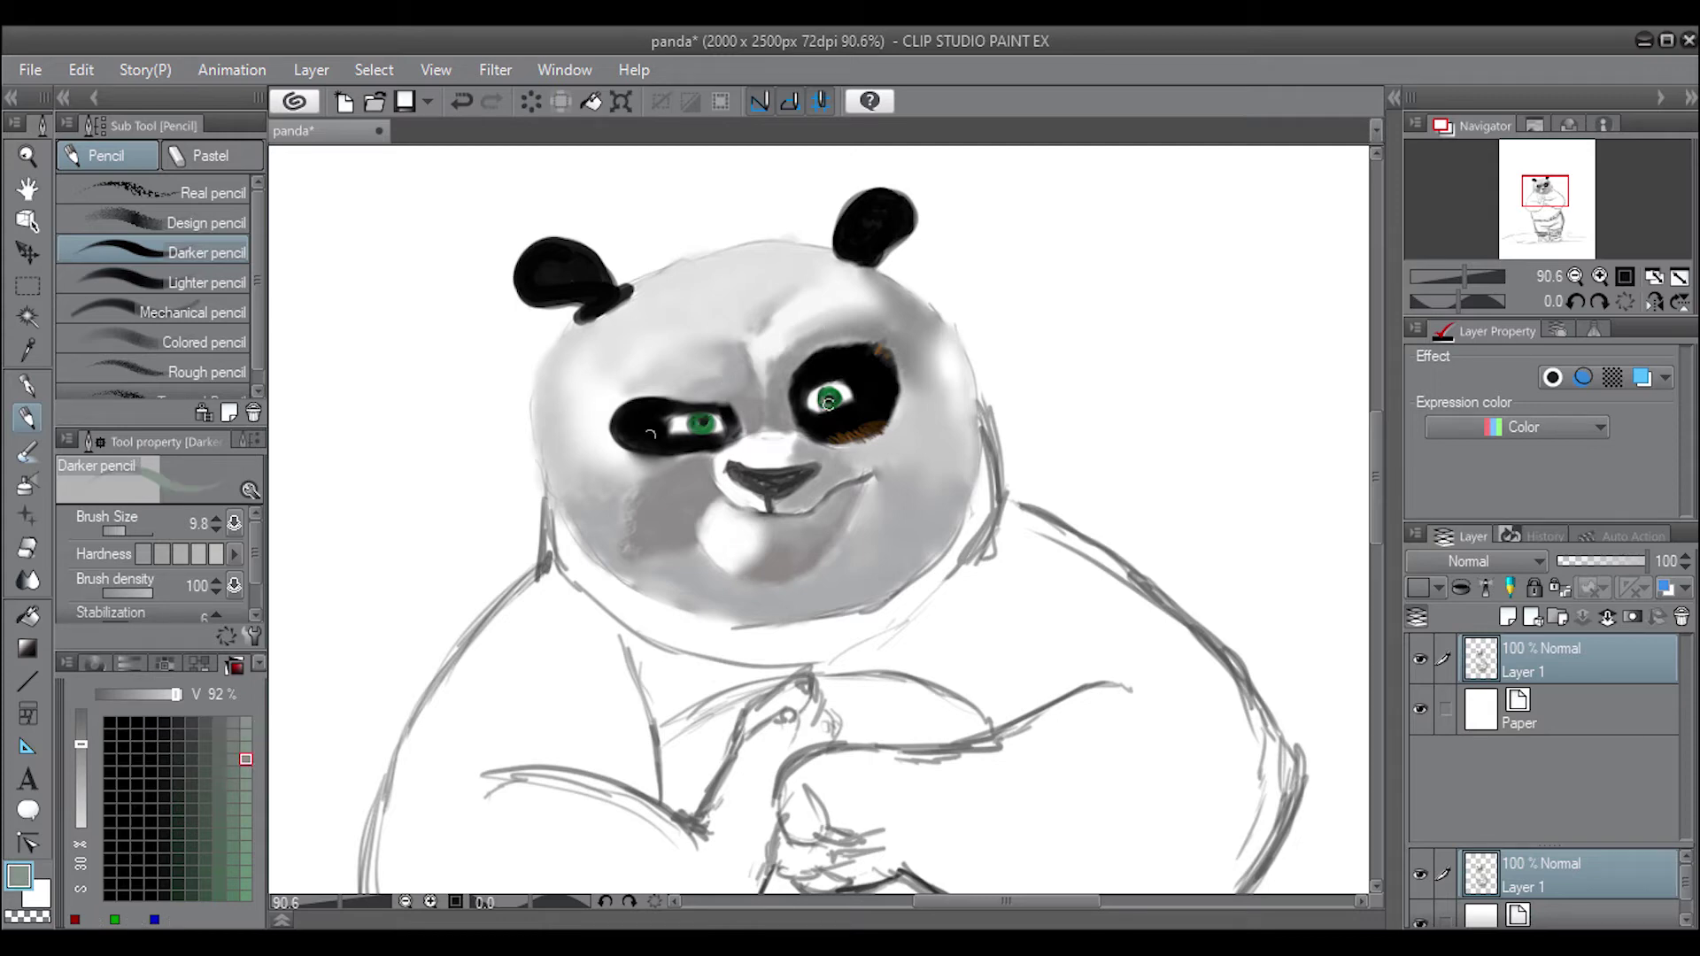
left_click(109, 734)
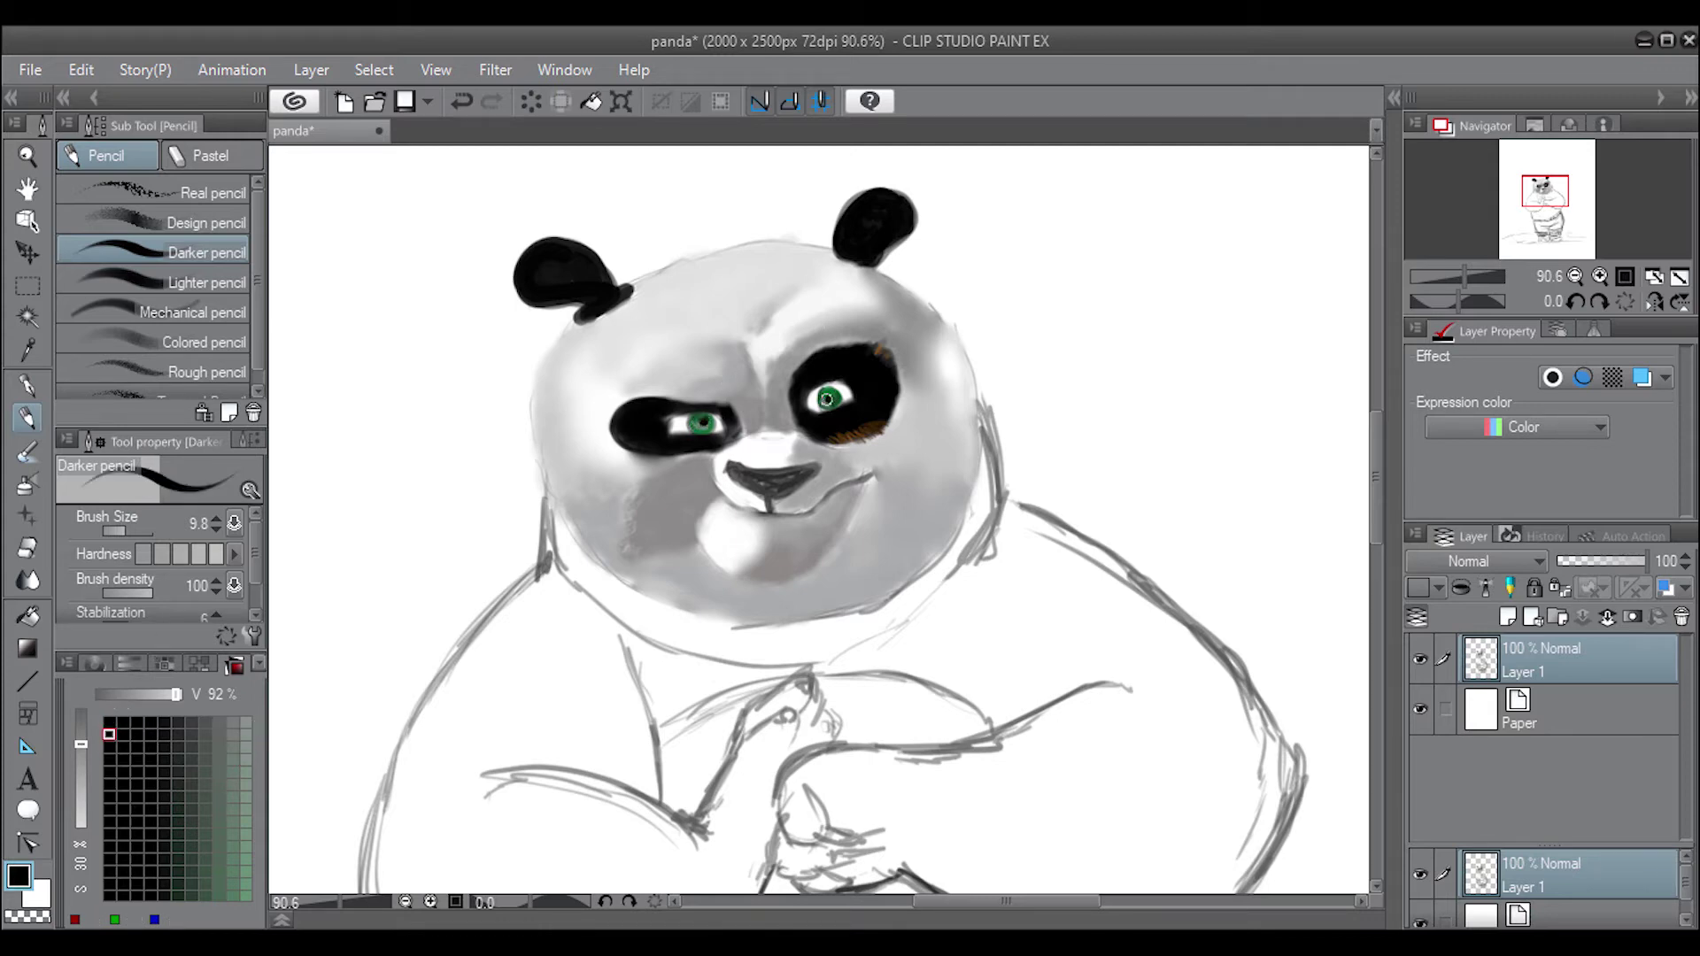
left_click(700, 426, "alt")
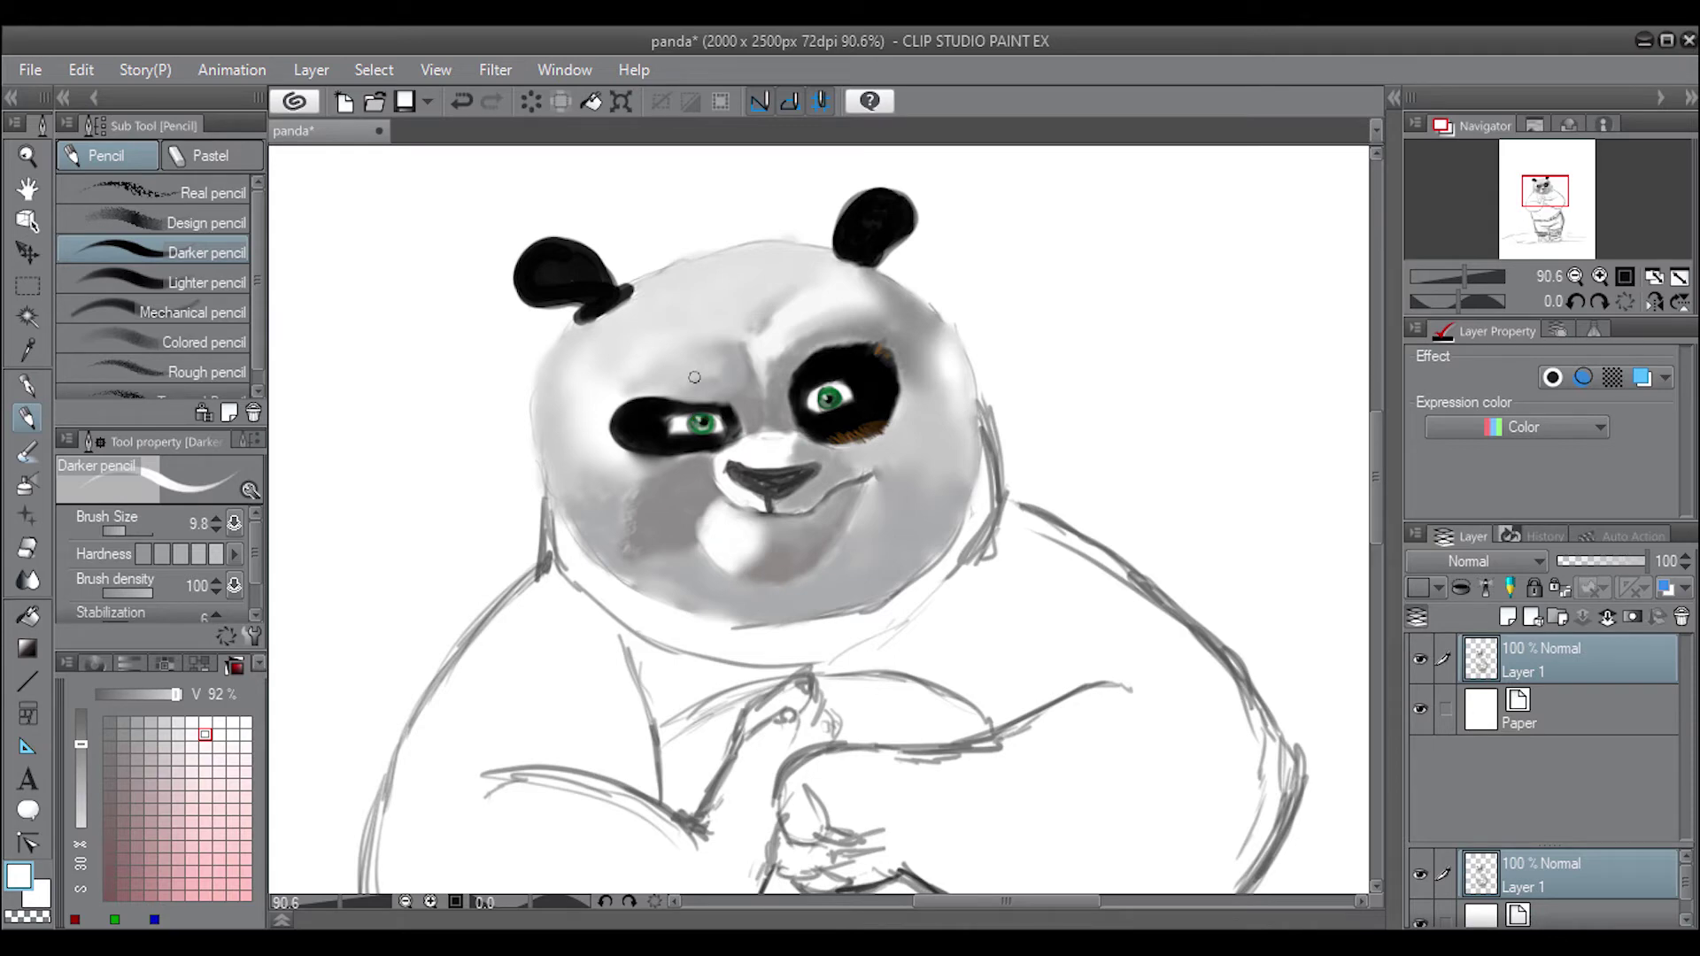
Stroke brown fur along both eye patch rims with the pencil, then zoom in on the face
left_click(94, 664)
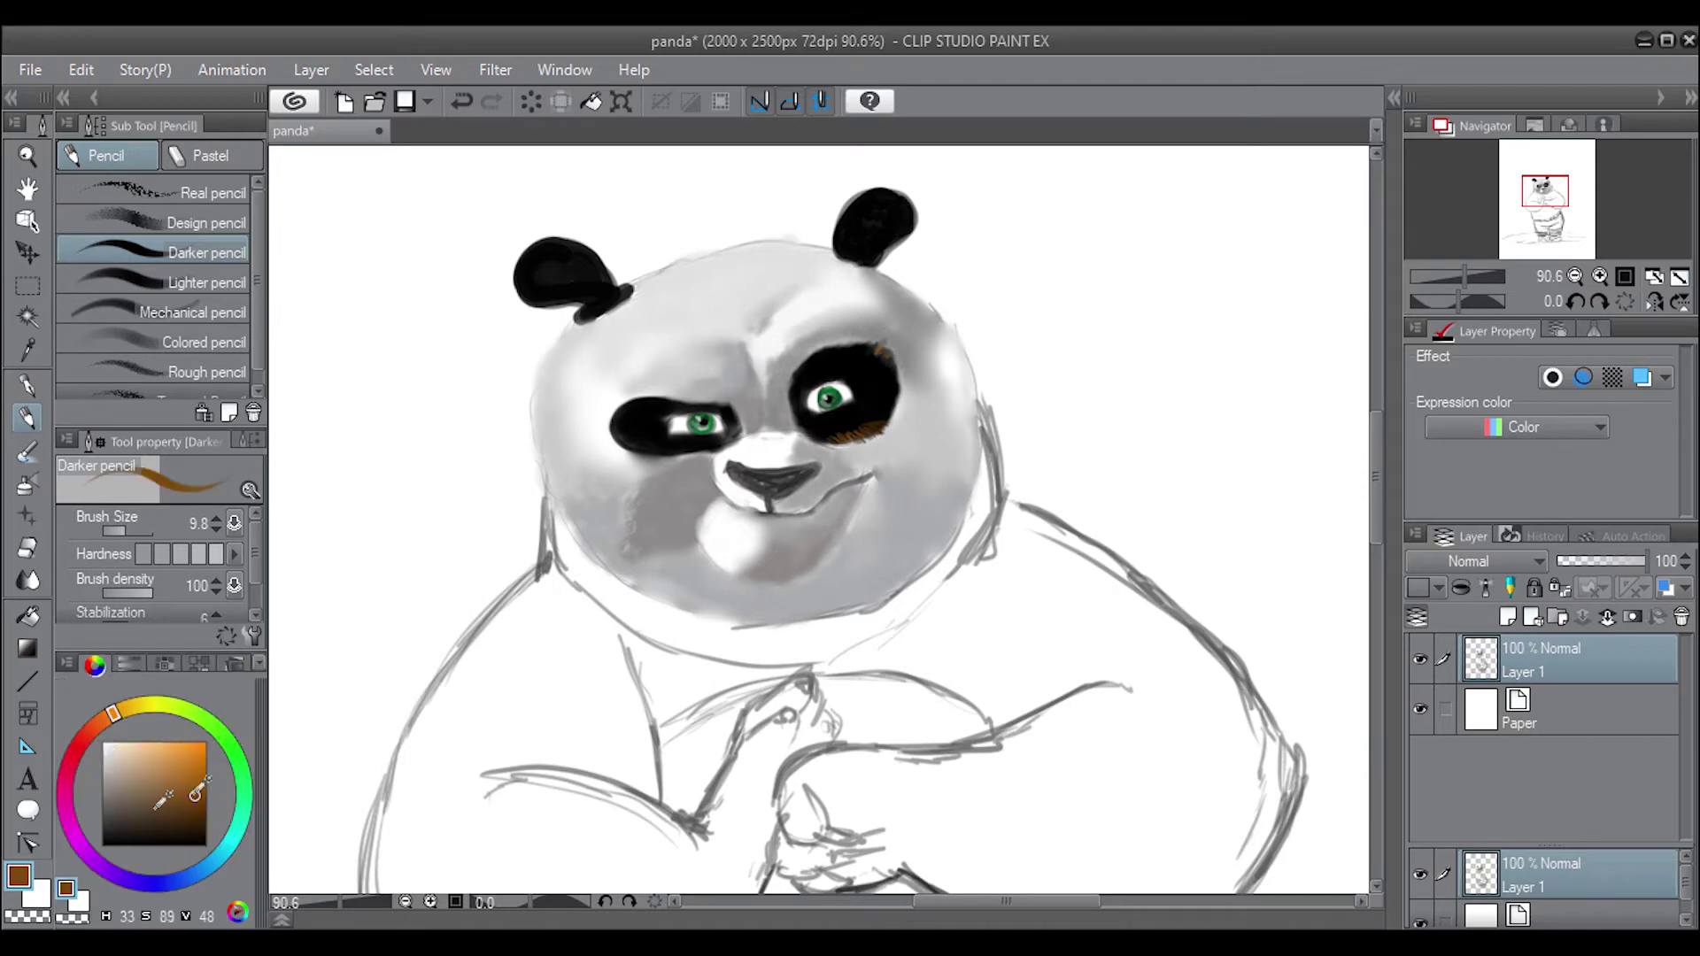
left_click(192, 794)
left_click(28, 418)
mouse_move(867, 423)
left_mouse_down()
mouse_move(889, 409)
mouse_move(871, 422)
left_mouse_up()
left_click_drag(867, 408, 877, 424)
mouse_move(680, 448)
left_mouse_down()
mouse_move(608, 445)
mouse_move(677, 444)
mouse_move(615, 416)
mouse_move(625, 406)
left_mouse_up()
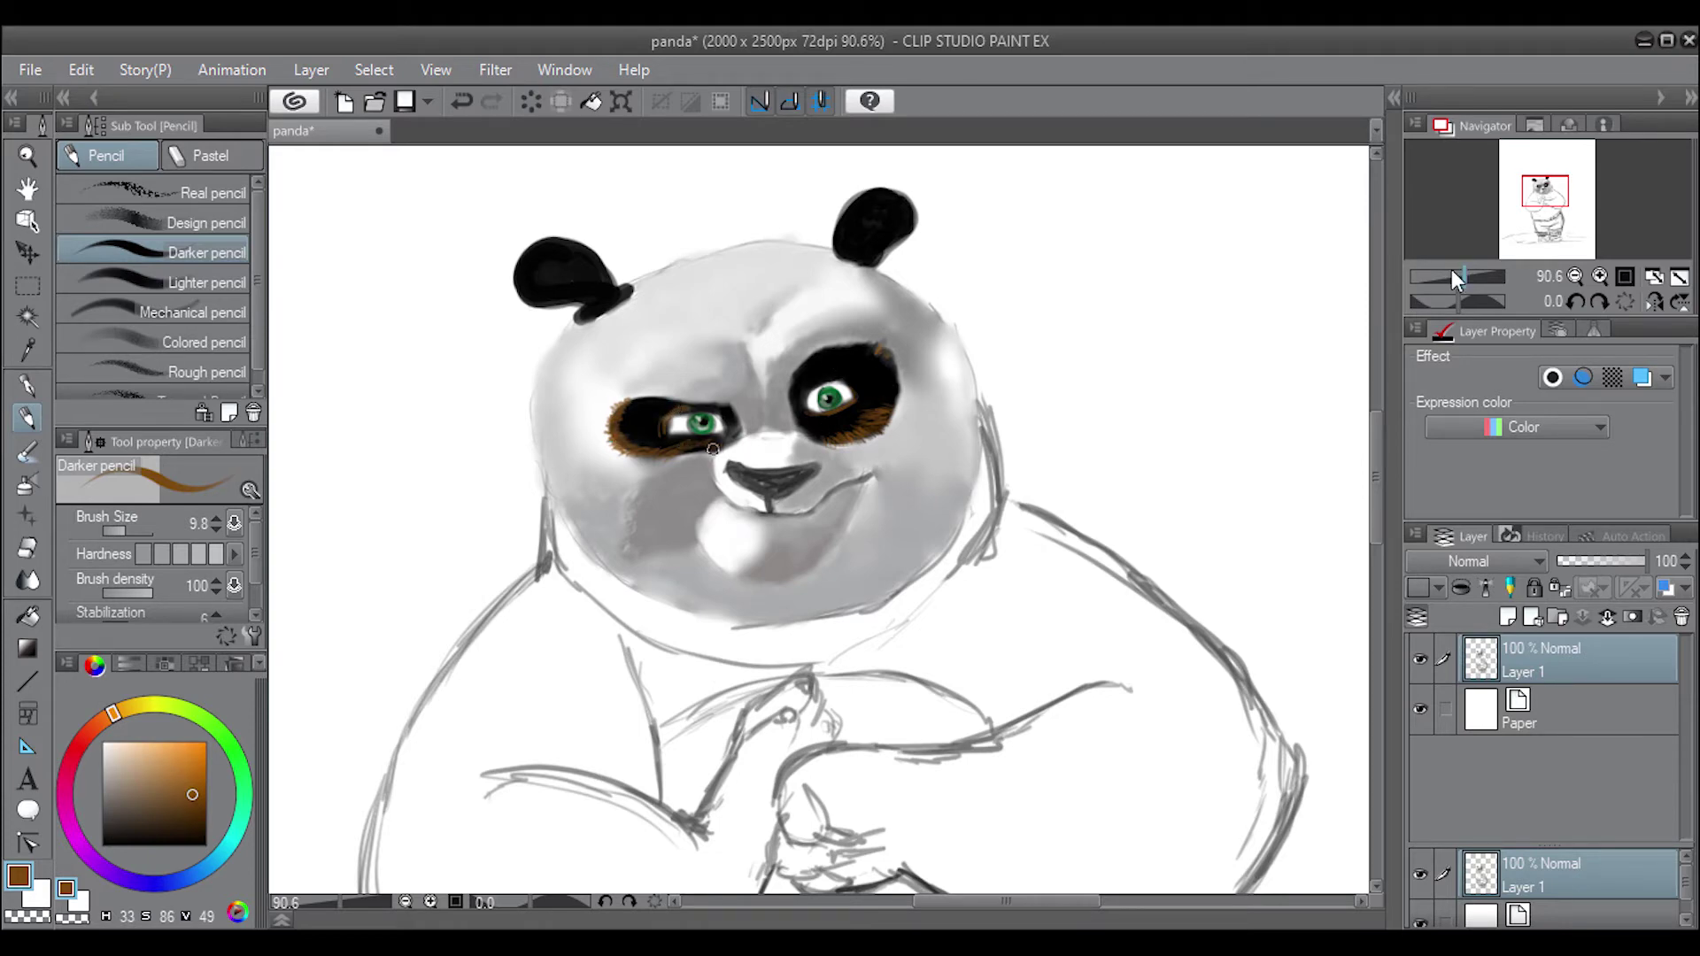
left_click_drag(1469, 279, 1487, 279)
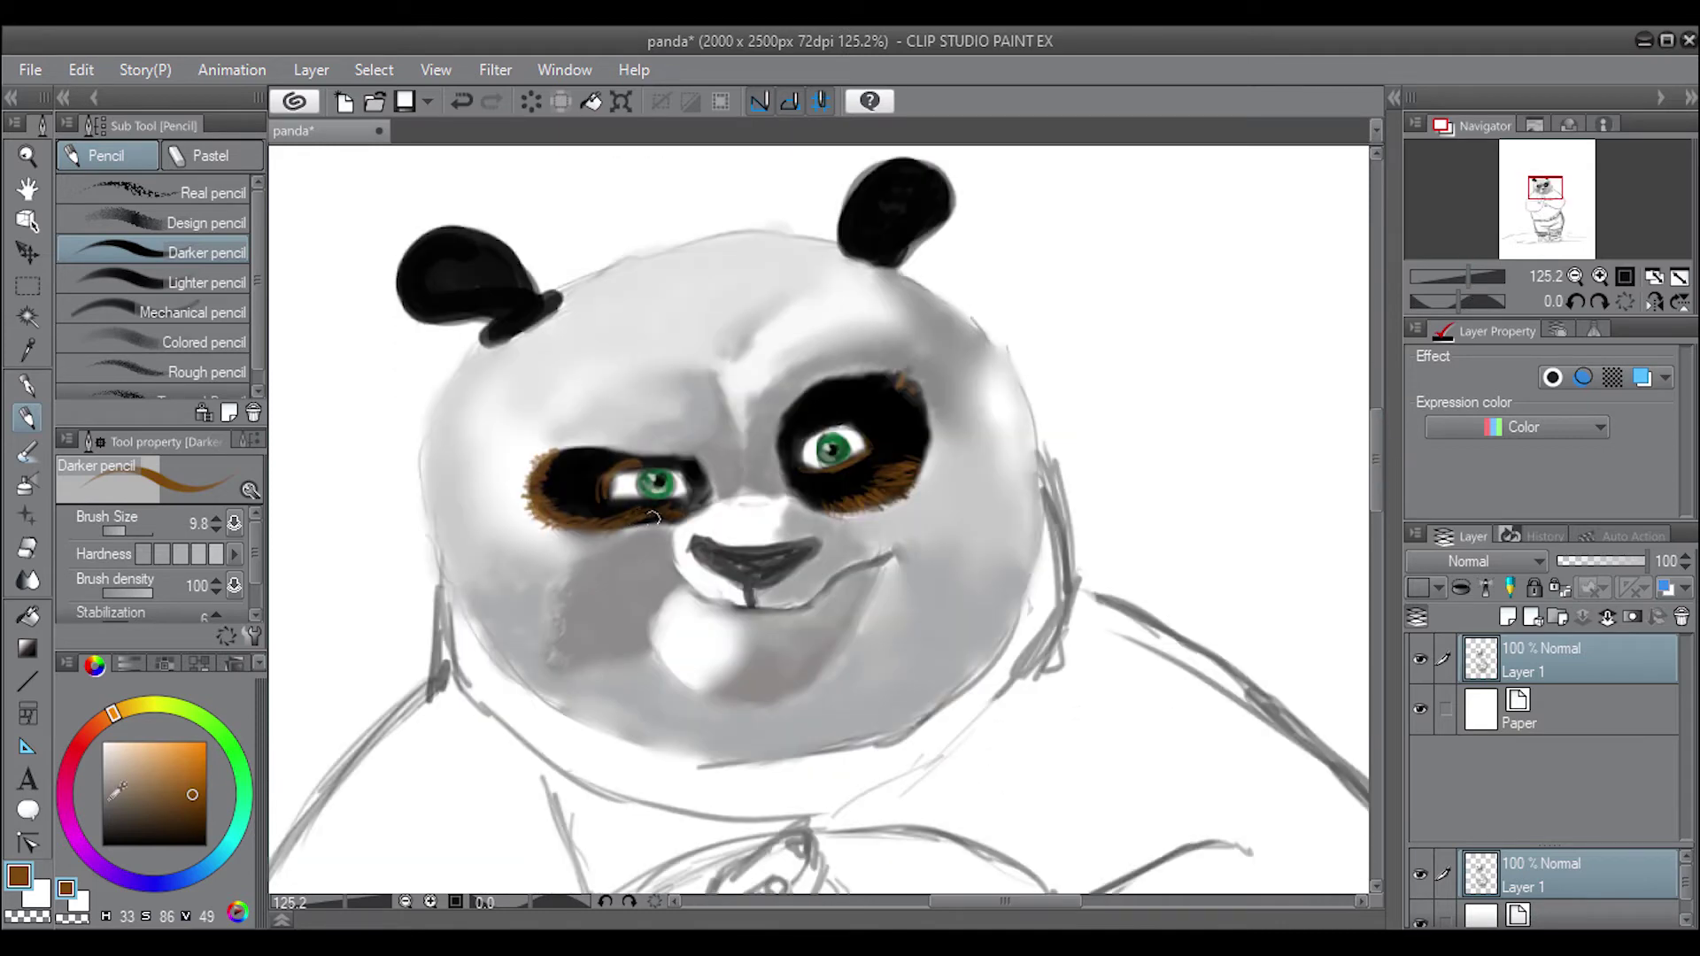
Darken the left eye patch's upper edge with grey-brown strokes and a dark brown upper lid
left_click(653, 516, "alt")
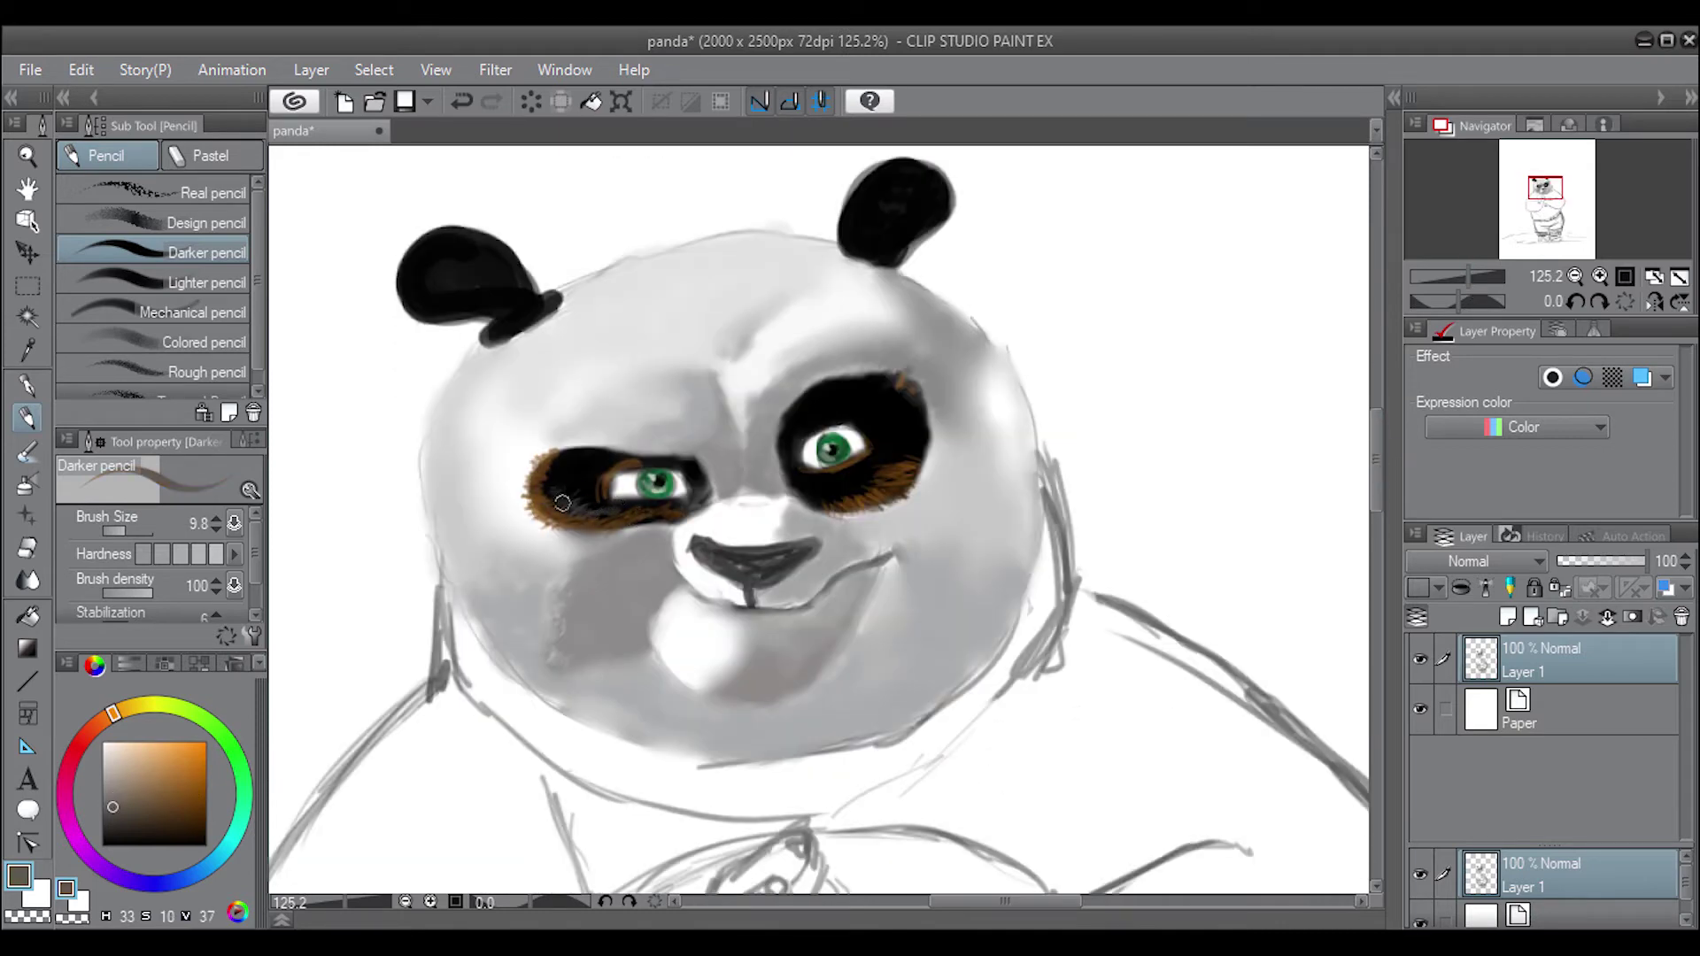
mouse_move(562, 503)
left_mouse_down()
mouse_move(598, 509)
mouse_move(575, 455)
mouse_move(564, 503)
mouse_move(613, 514)
mouse_move(559, 486)
left_mouse_up()
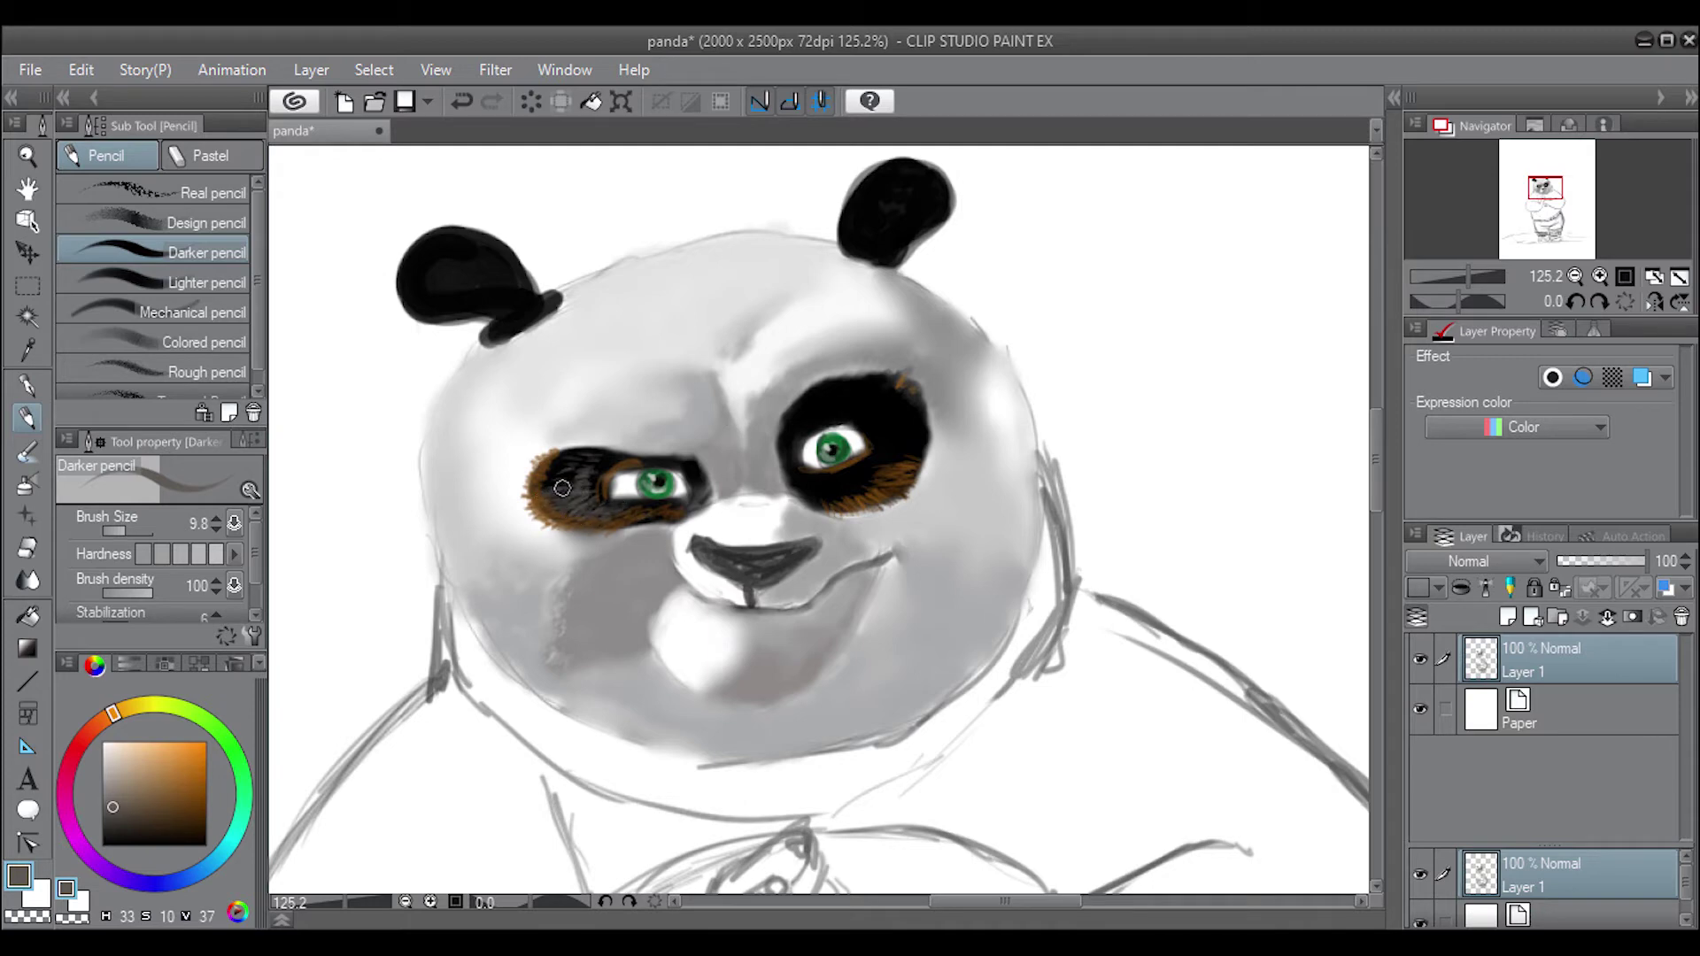
left_click(632, 494, "alt")
left_click(685, 468, "alt")
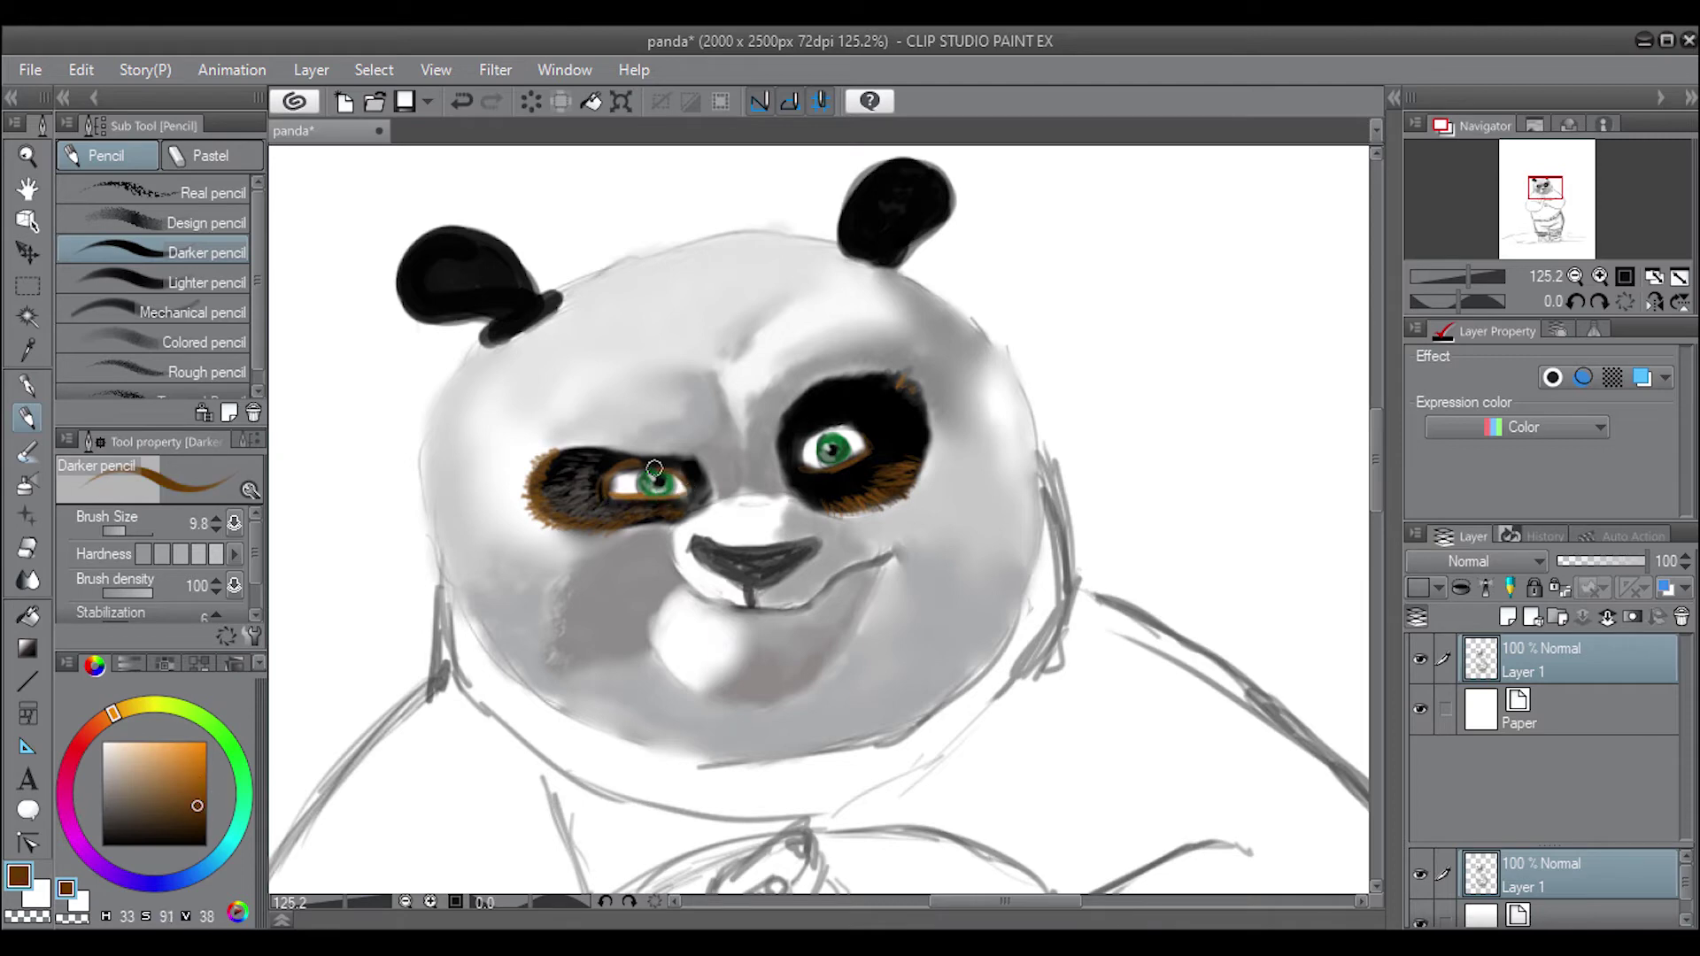
mouse_move(702, 476)
left_mouse_down()
mouse_move(615, 472)
mouse_move(549, 522)
mouse_move(570, 527)
left_mouse_up()
left_click(615, 523, "alt")
left_click_drag(563, 440, 553, 464)
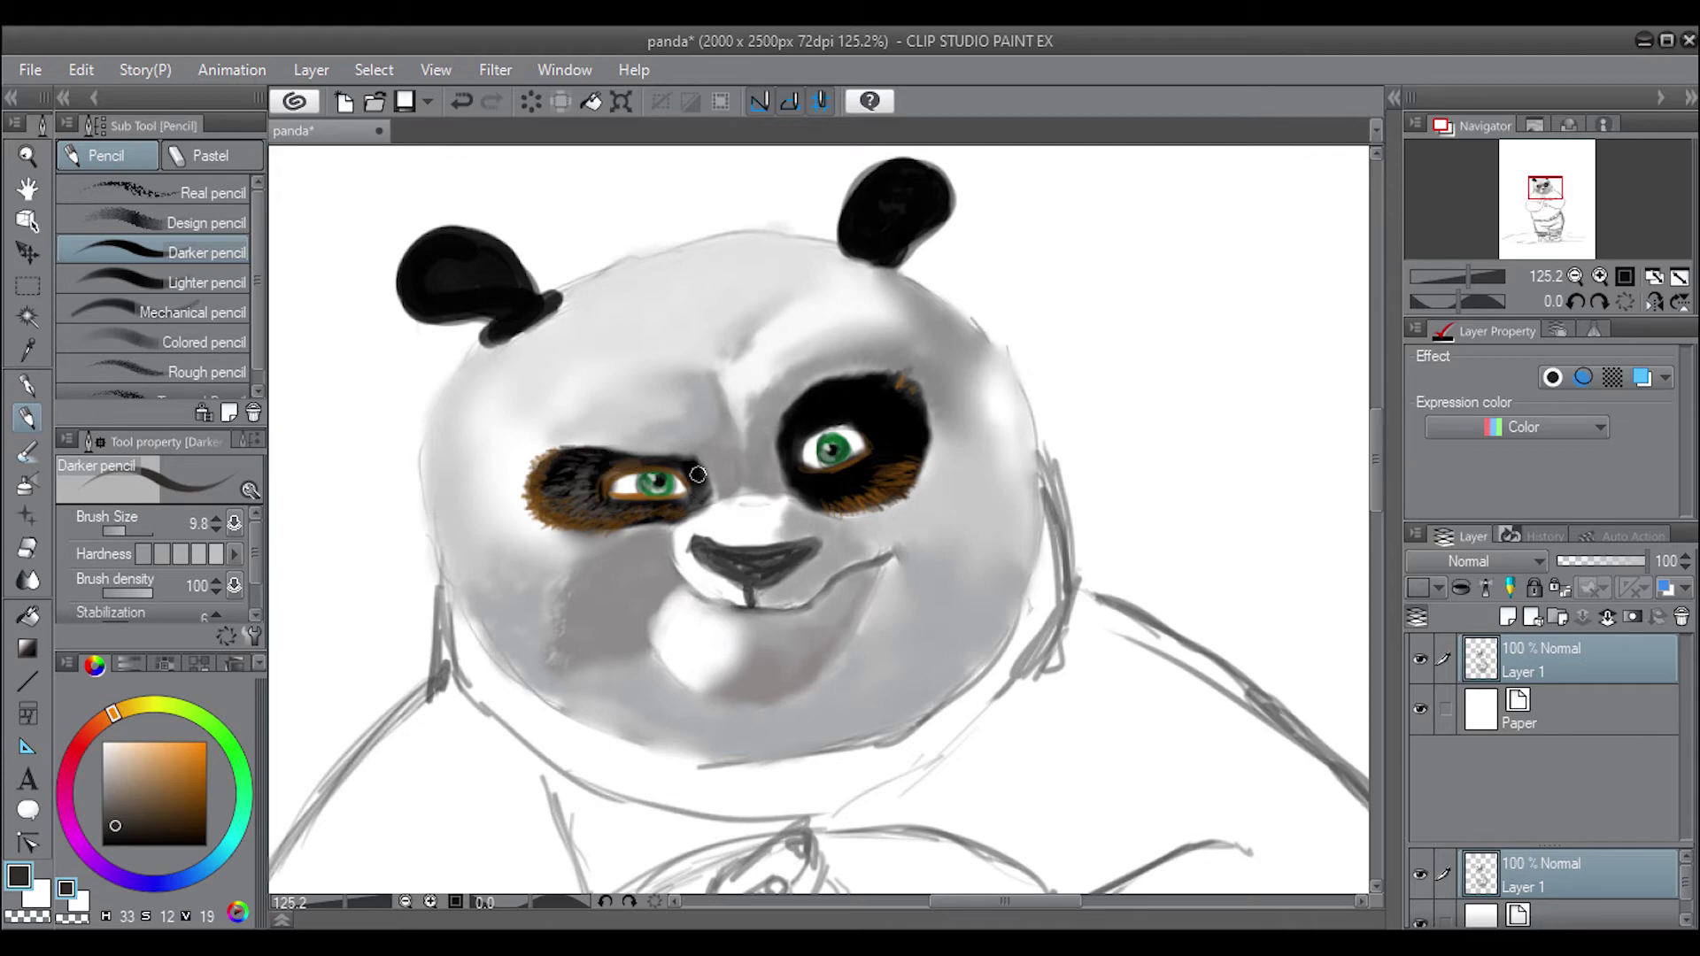
left_click(235, 664)
Paint the nose brown with the Lighter pencil, darkening its left edge
left_click(94, 664)
left_click(192, 801)
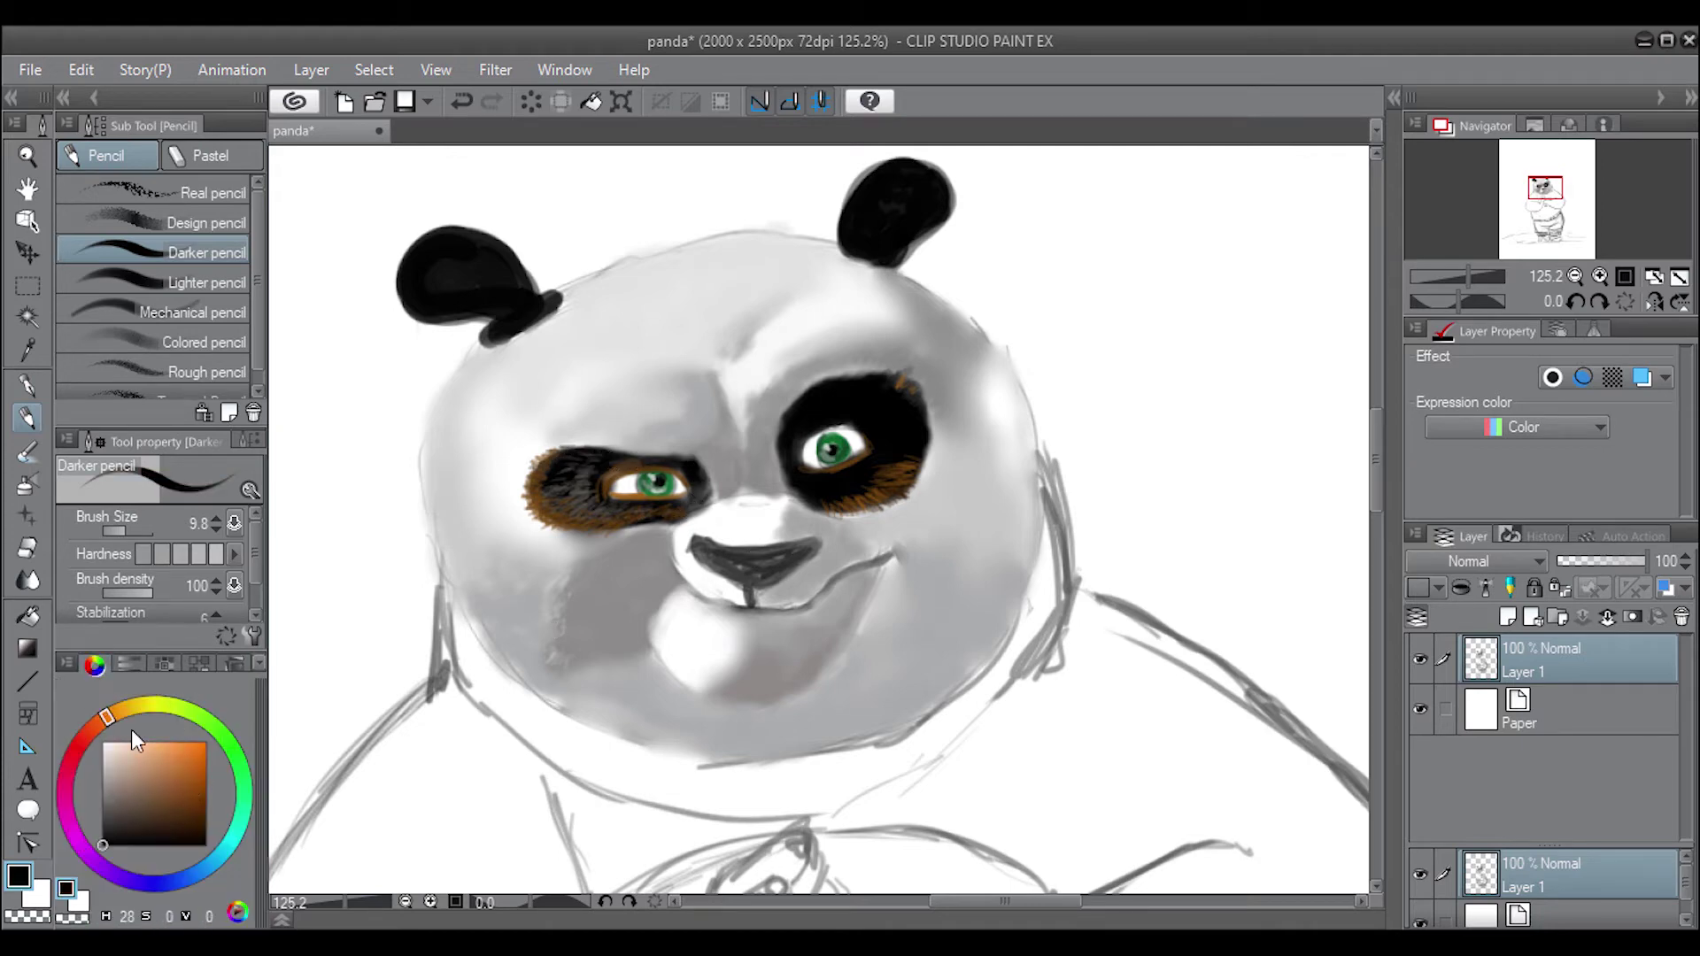
left_click(170, 273)
left_click_drag(739, 556, 775, 562)
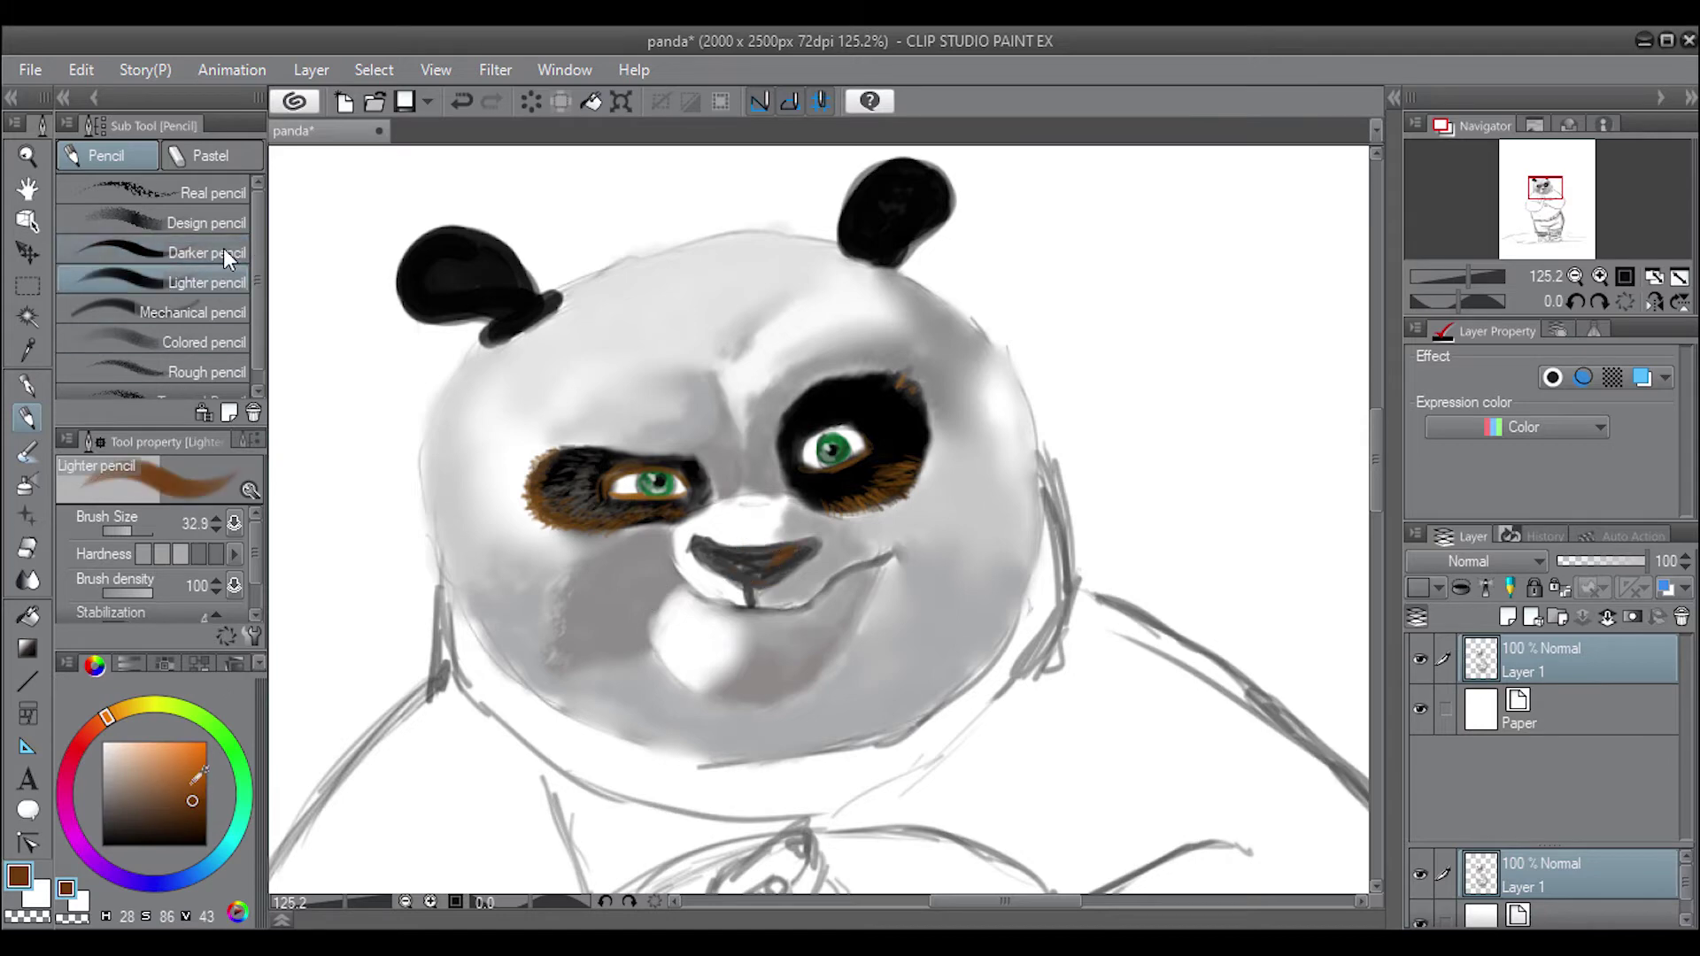
left_click(192, 818)
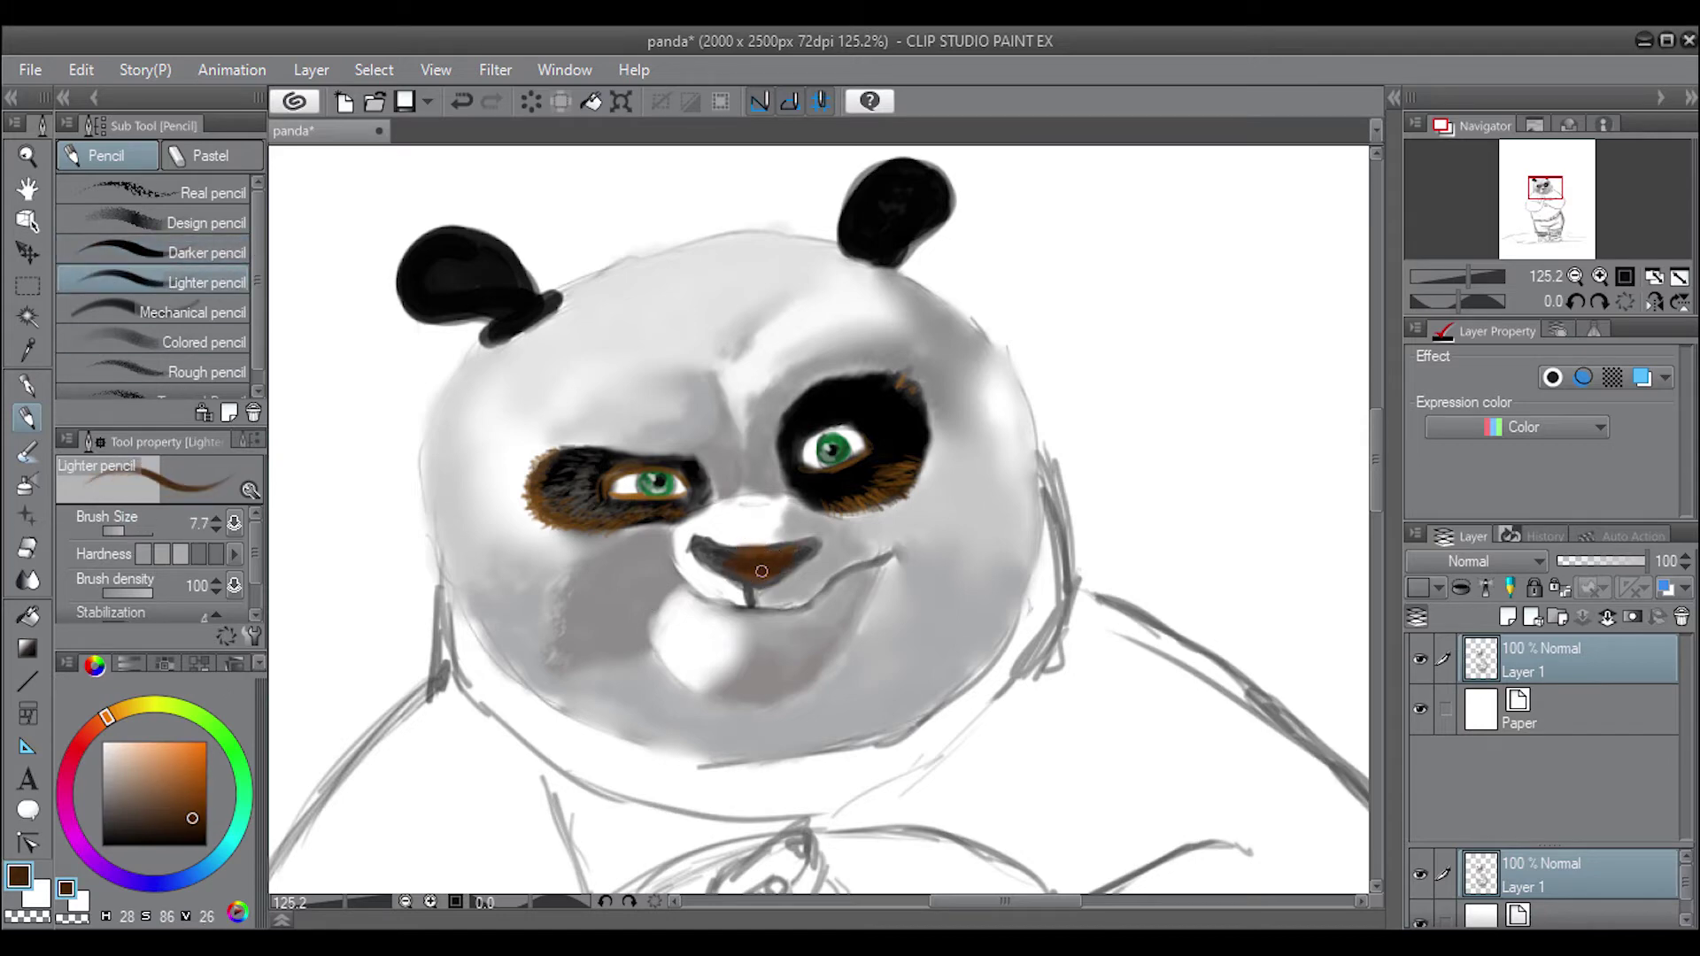
mouse_move(740, 581)
left_mouse_down()
mouse_move(701, 560)
mouse_move(792, 571)
left_mouse_up()
mouse_move(715, 562)
left_mouse_down()
mouse_move(691, 549)
mouse_move(810, 542)
mouse_move(699, 538)
mouse_move(802, 540)
mouse_move(802, 565)
left_mouse_up()
Darken the lower part of the nose with a deeper brown
left_click(133, 756)
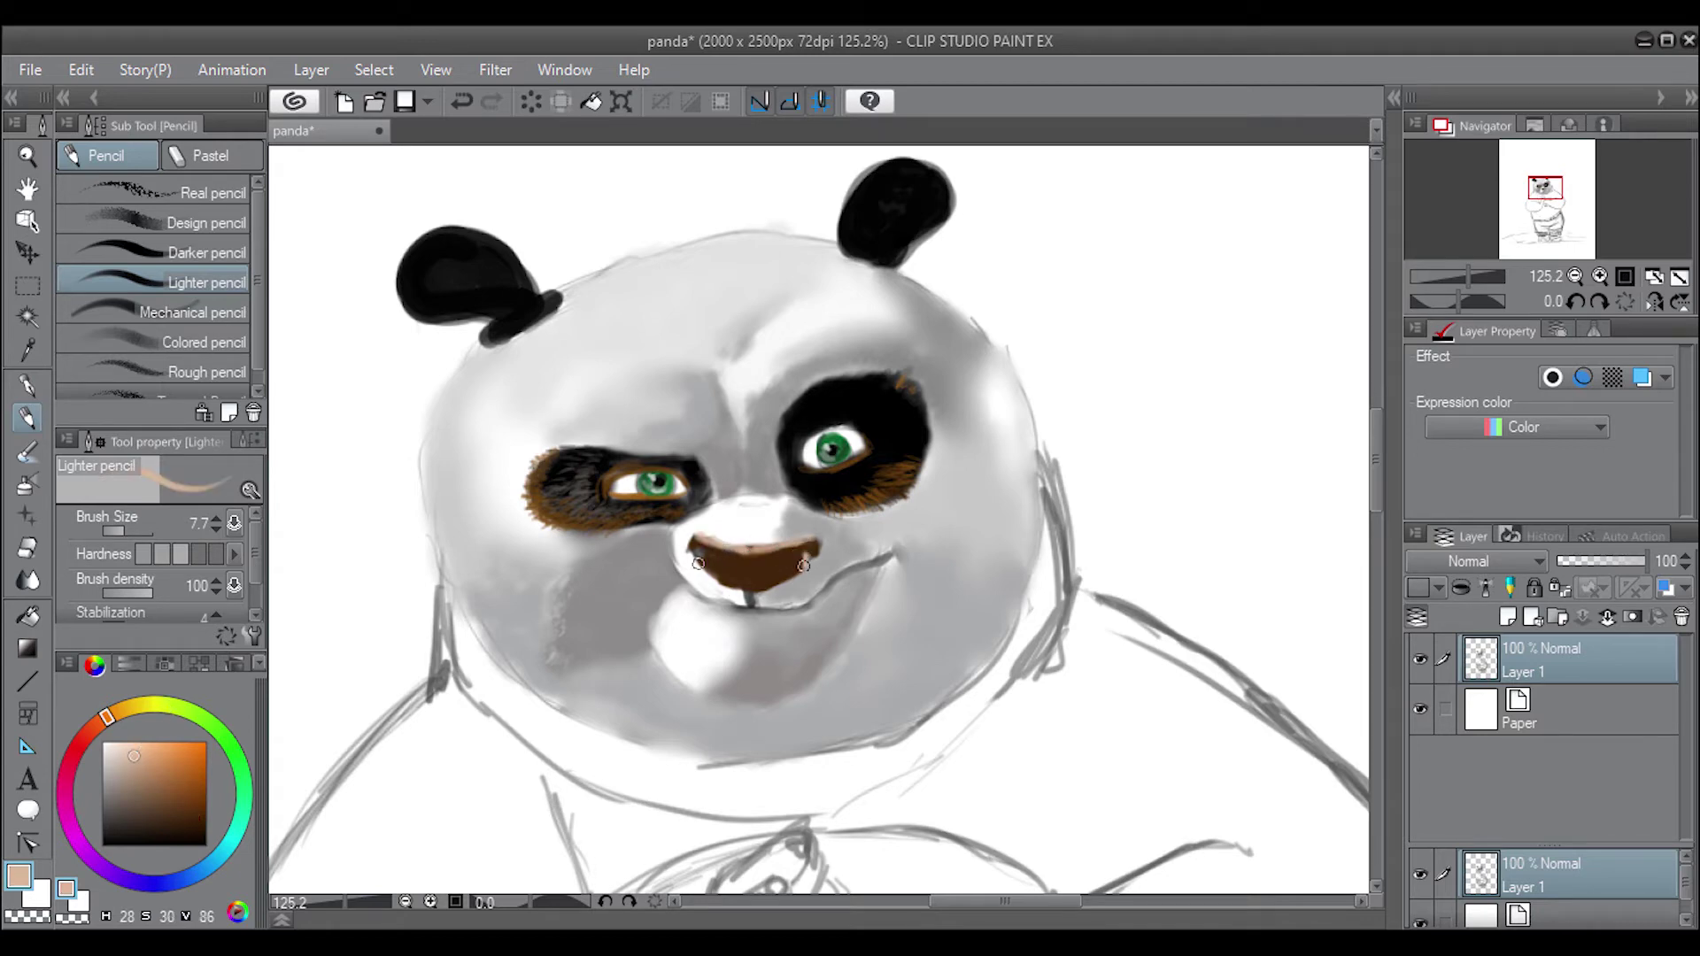
left_click(725, 581, "alt")
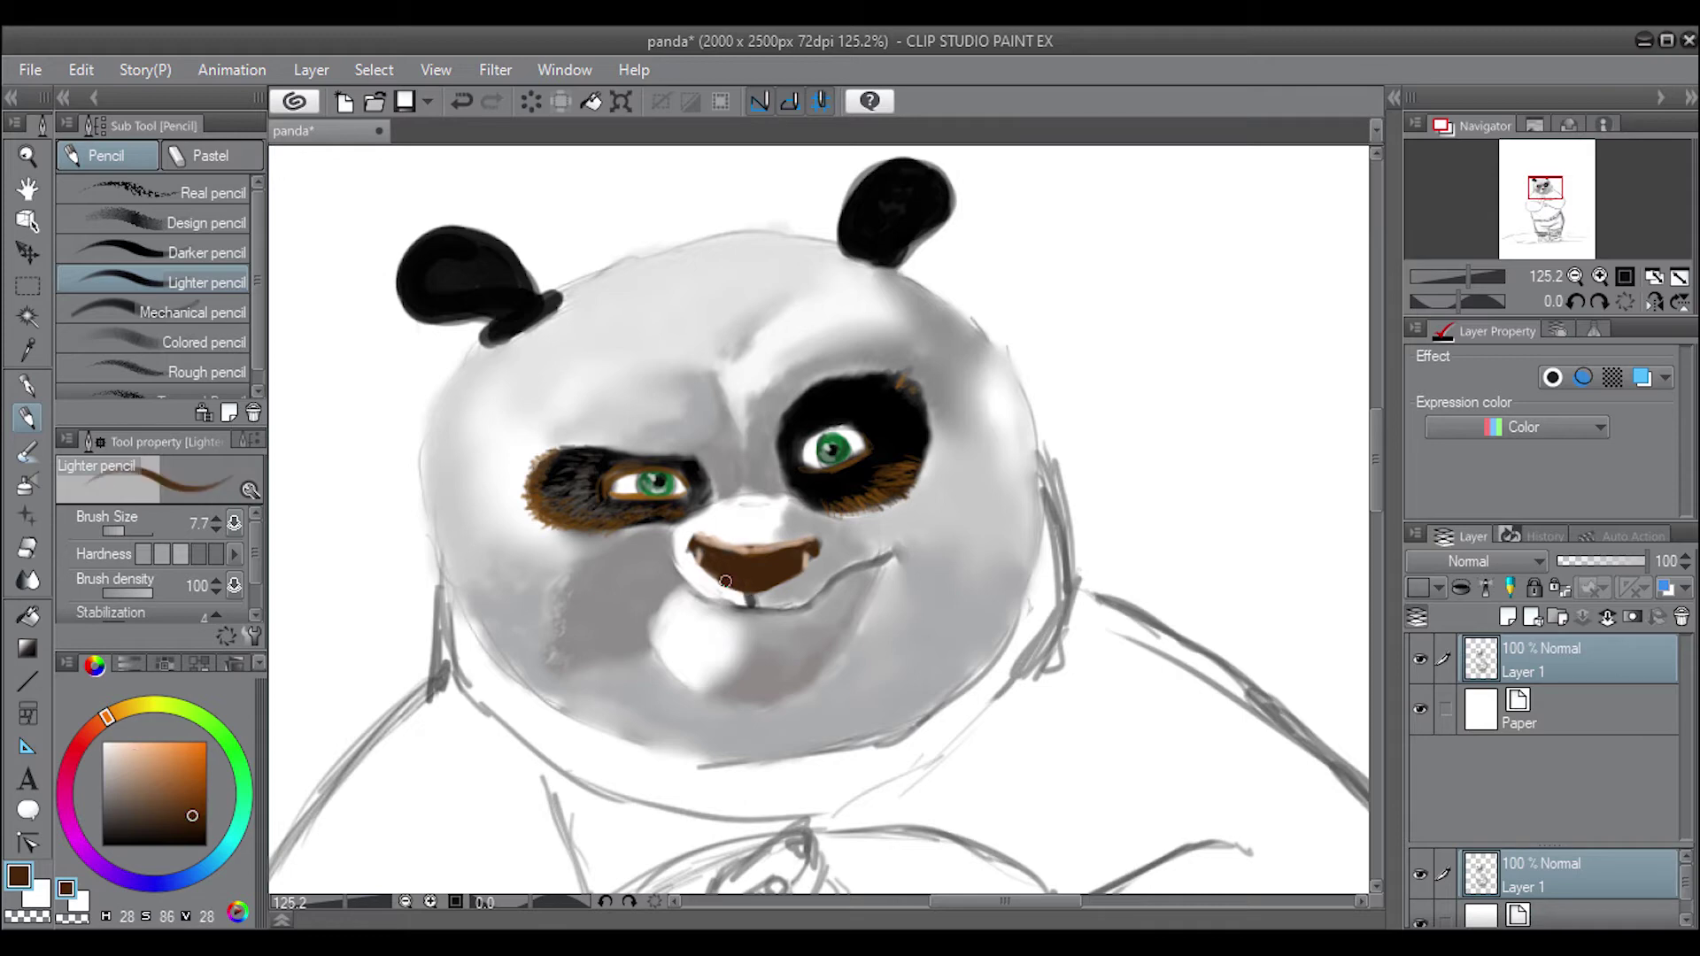
left_click(769, 582, "alt")
mouse_move(770, 580)
left_mouse_down()
mouse_move(751, 580)
mouse_move(786, 575)
mouse_move(748, 605)
left_mouse_up()
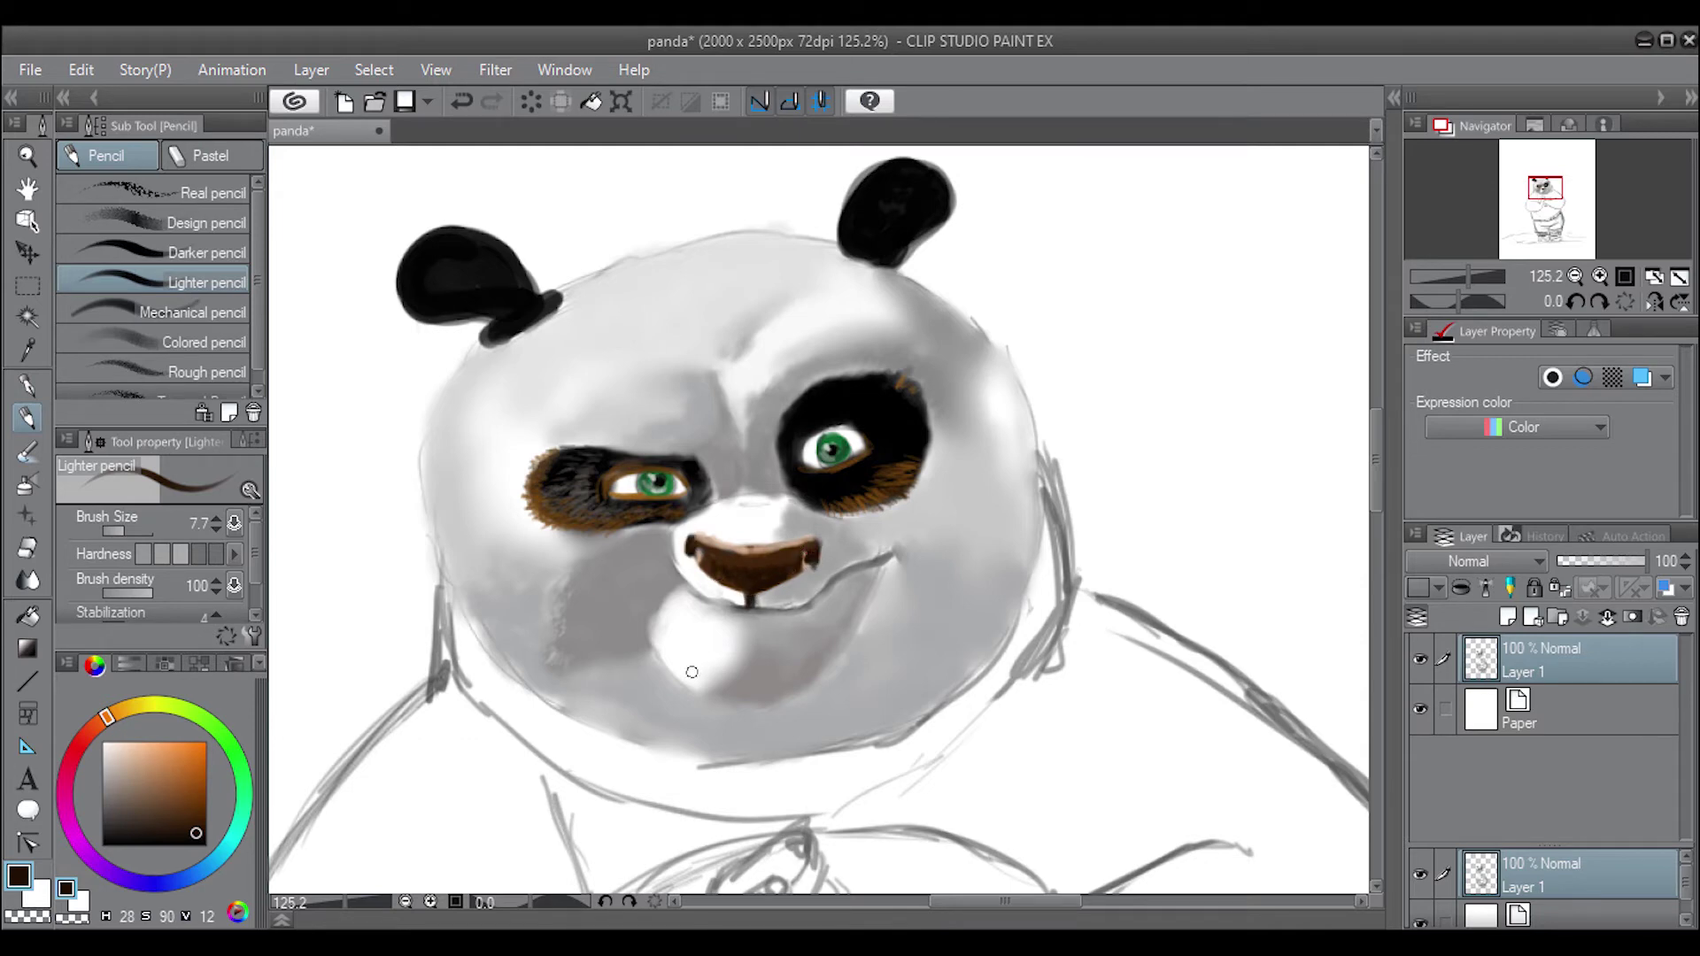
Shade grey strokes below and along the top of the right eye patch
left_click(890, 474, "alt")
left_click(885, 469, "alt")
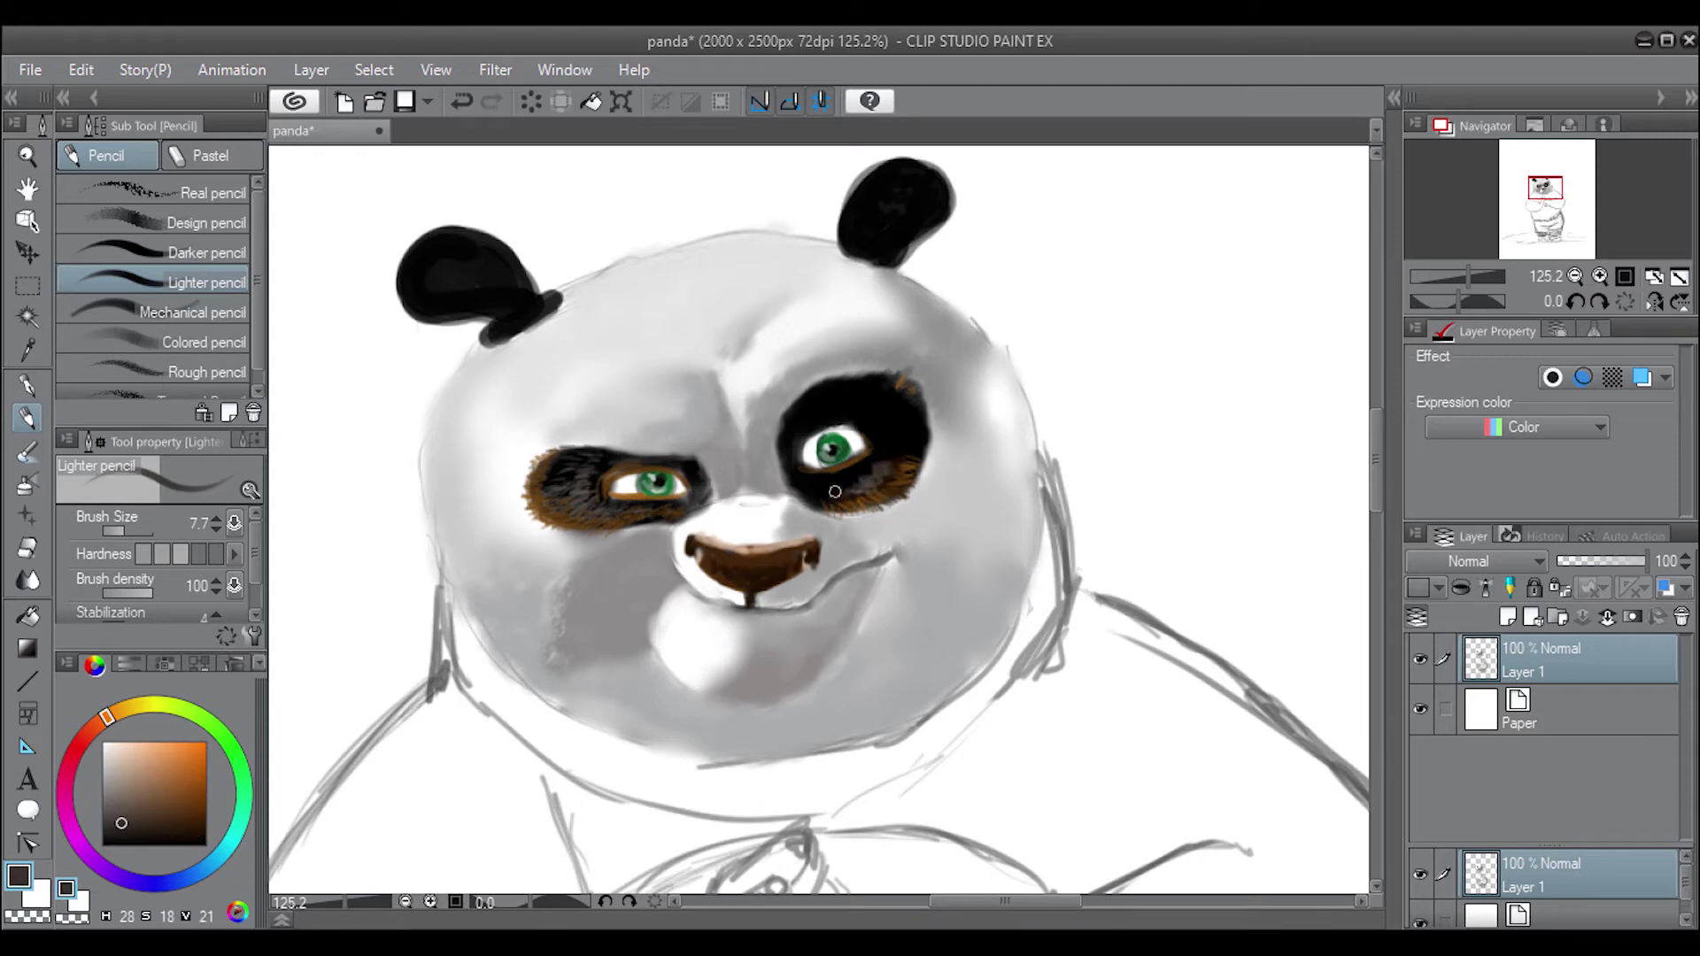
left_click_drag(876, 455, 866, 484)
mouse_move(848, 421)
left_mouse_down()
mouse_move(810, 426)
mouse_move(792, 469)
mouse_move(852, 425)
mouse_move(805, 473)
mouse_move(783, 443)
mouse_move(795, 383)
left_mouse_up()
With the Darker pencil in dark grey-brown, darken the upper right eye patch
key("comma")
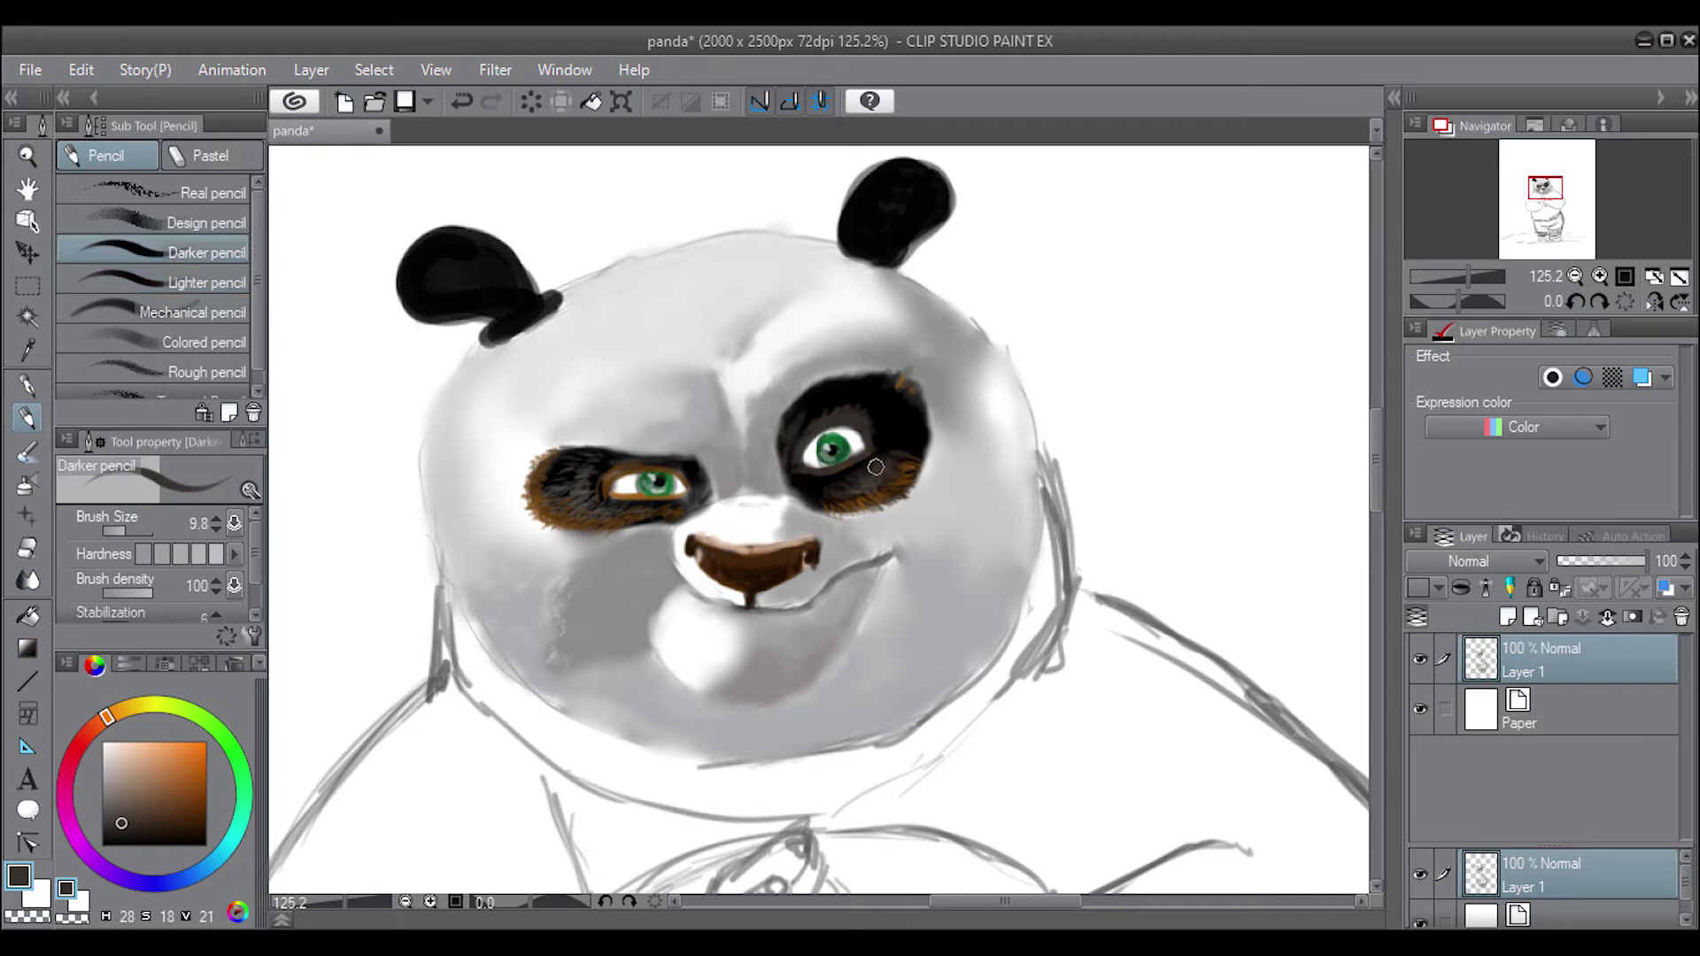
left_click(875, 466, "alt")
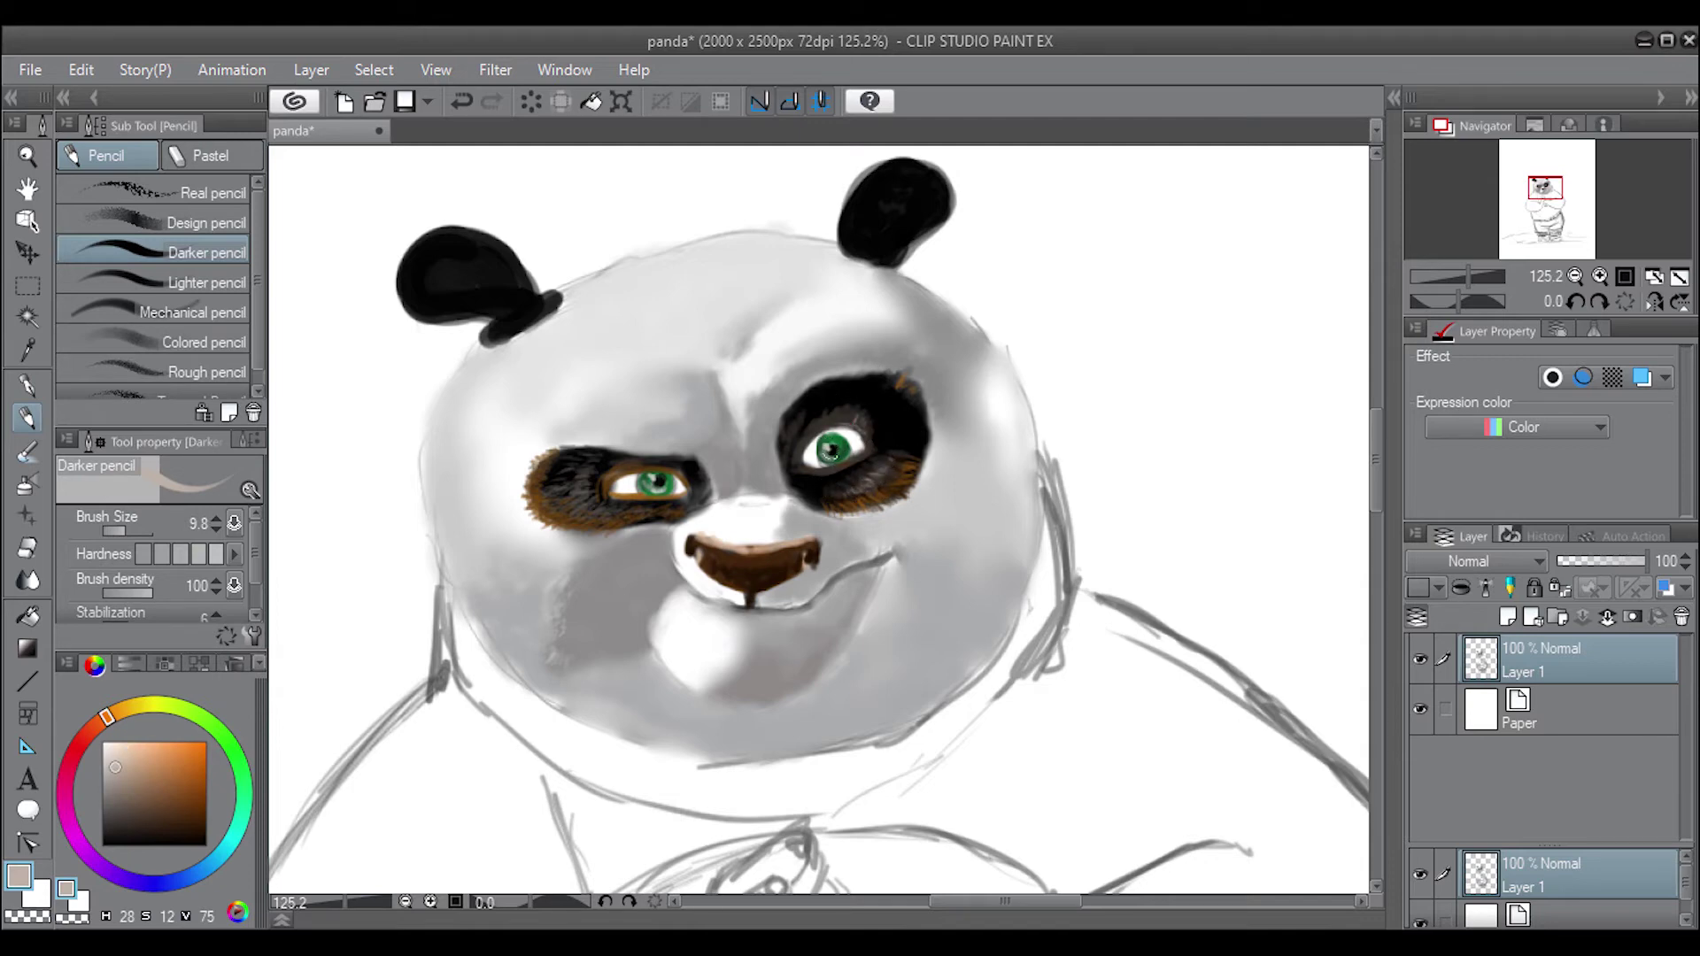
left_click(788, 467, "alt")
left_click(116, 816)
left_click_drag(804, 416, 897, 417)
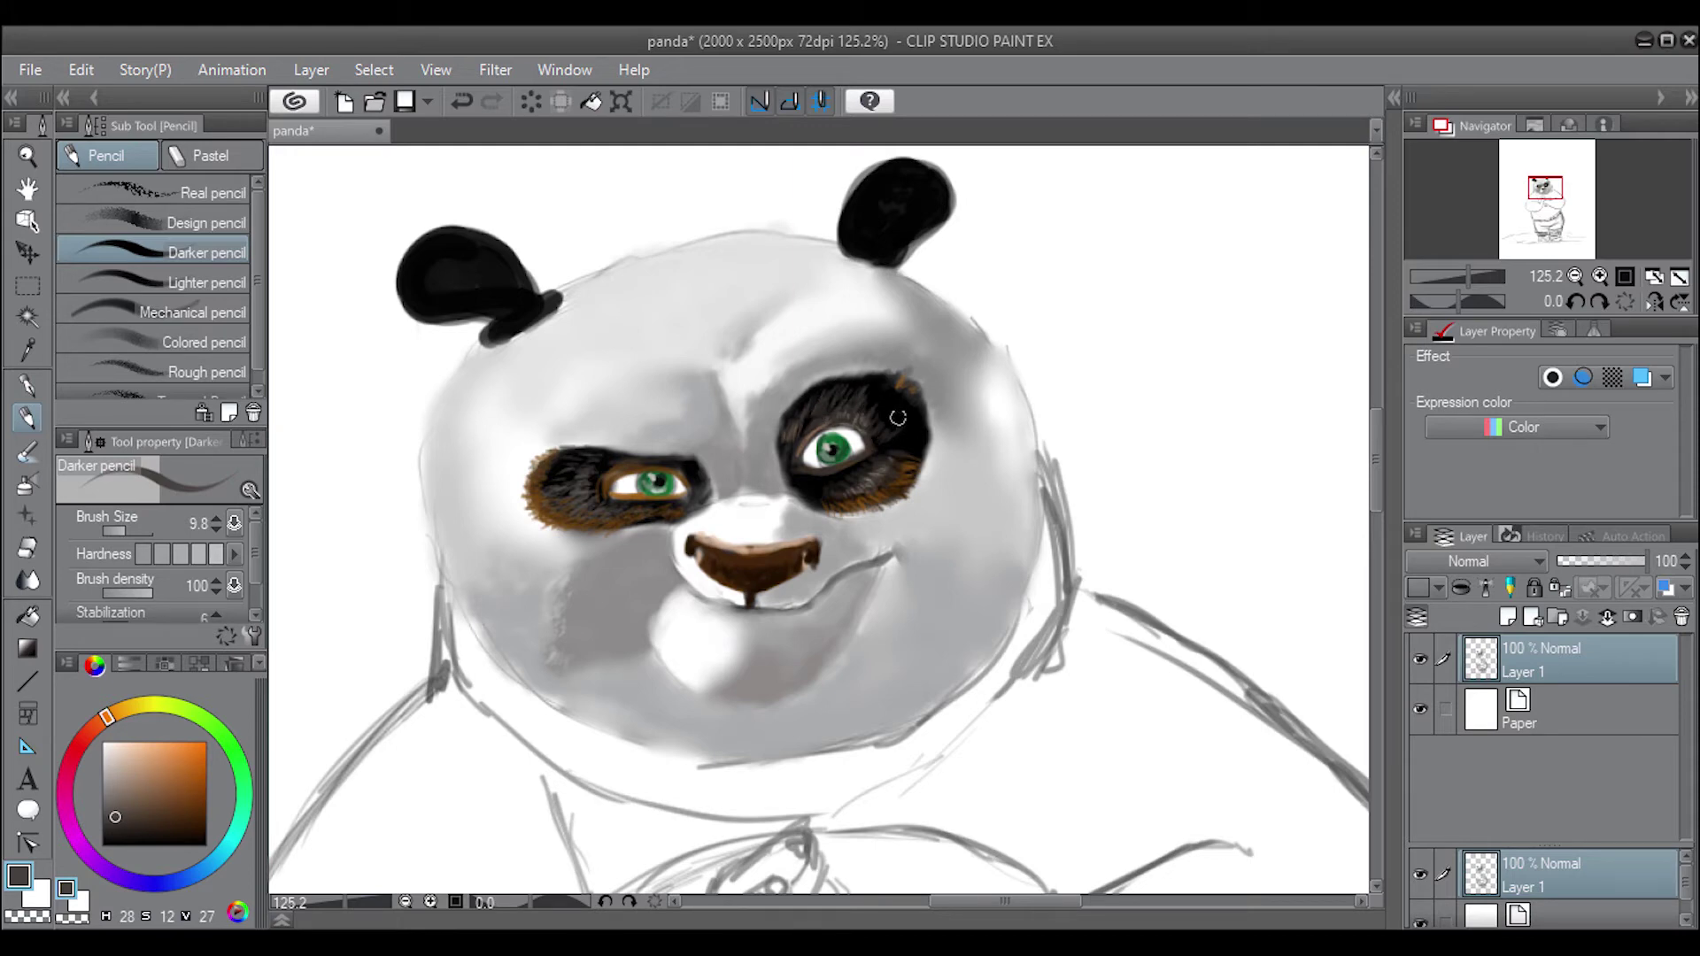
Add black fur strokes along the edges of both eye patches
left_click(233, 664)
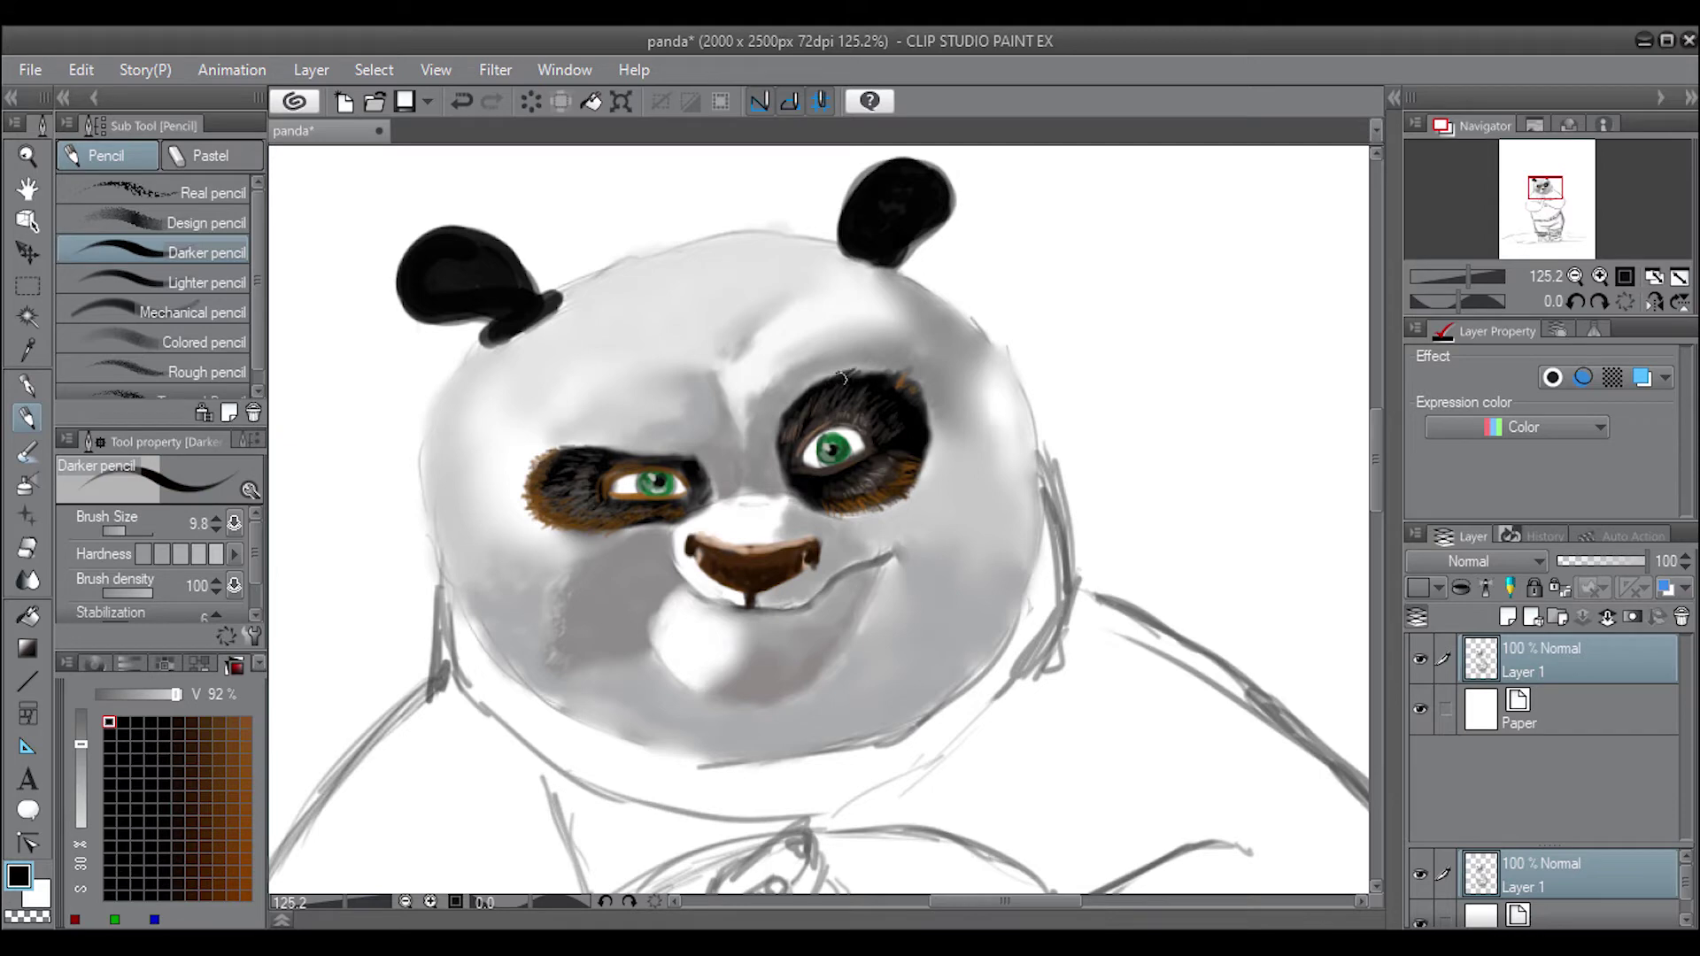
mouse_move(840, 377)
left_mouse_down()
mouse_move(894, 381)
mouse_move(828, 370)
mouse_move(923, 412)
left_mouse_up()
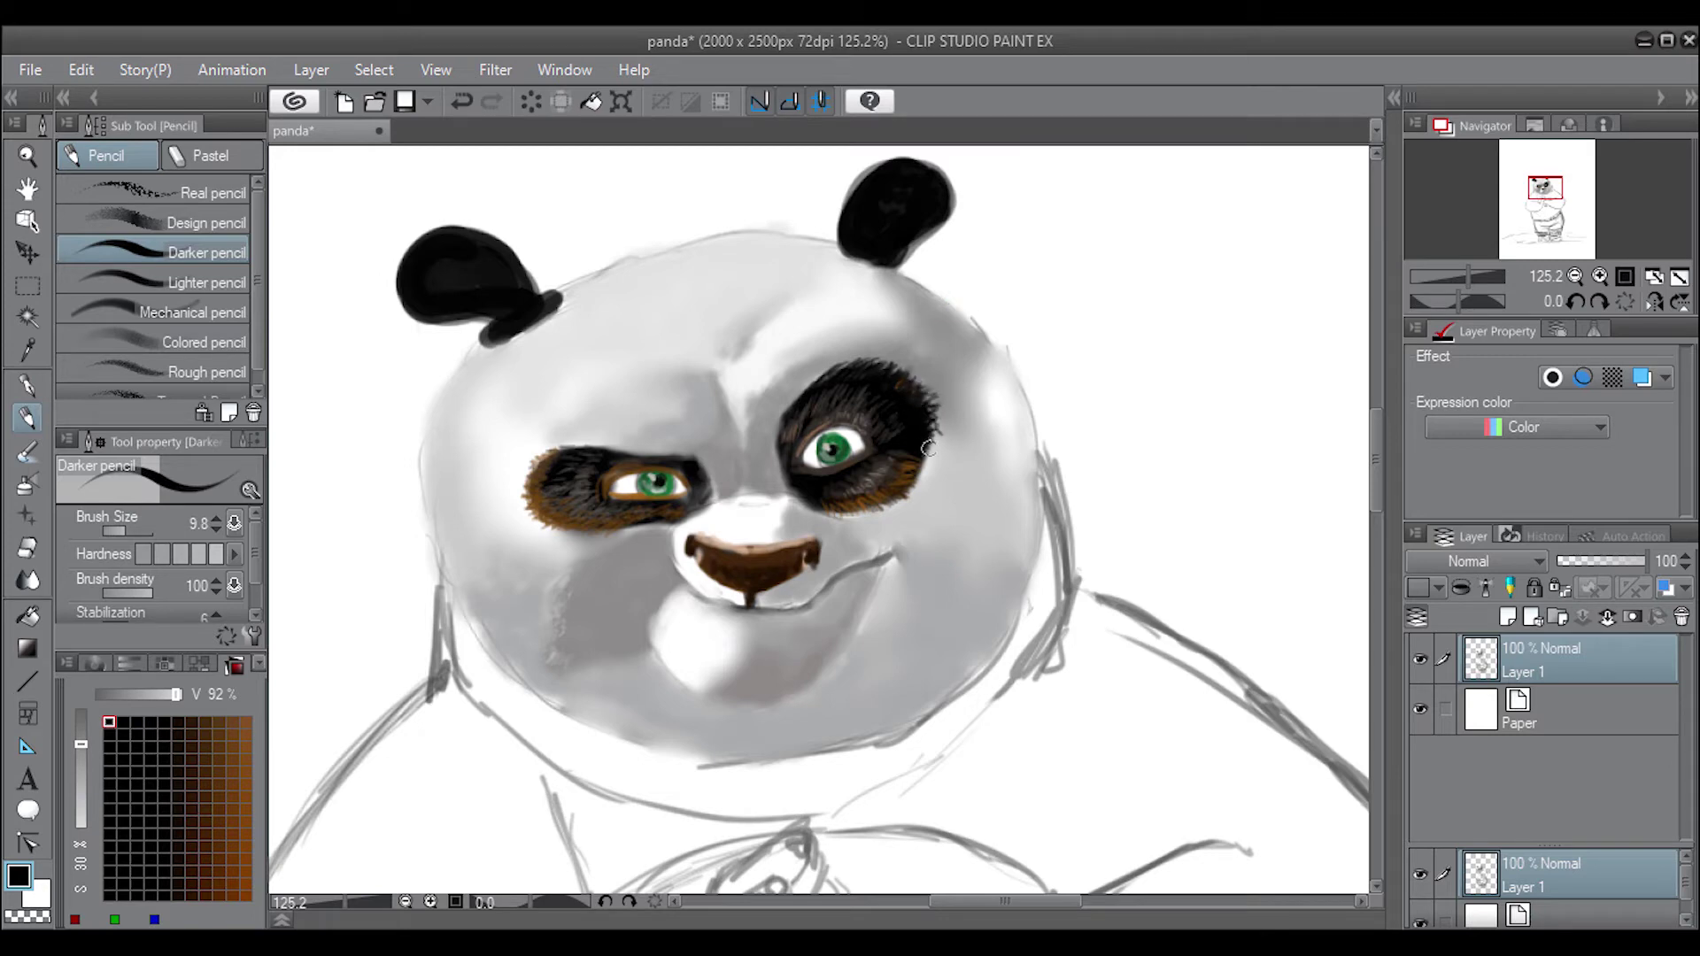
mouse_move(929, 425)
left_mouse_down()
mouse_move(886, 512)
mouse_move(926, 433)
mouse_move(932, 462)
left_mouse_up()
left_click_drag(779, 423, 786, 470)
left_click_drag(907, 462, 894, 476)
mouse_move(611, 524)
left_mouse_down()
mouse_move(579, 535)
mouse_move(509, 500)
mouse_move(529, 463)
mouse_move(517, 498)
left_mouse_up()
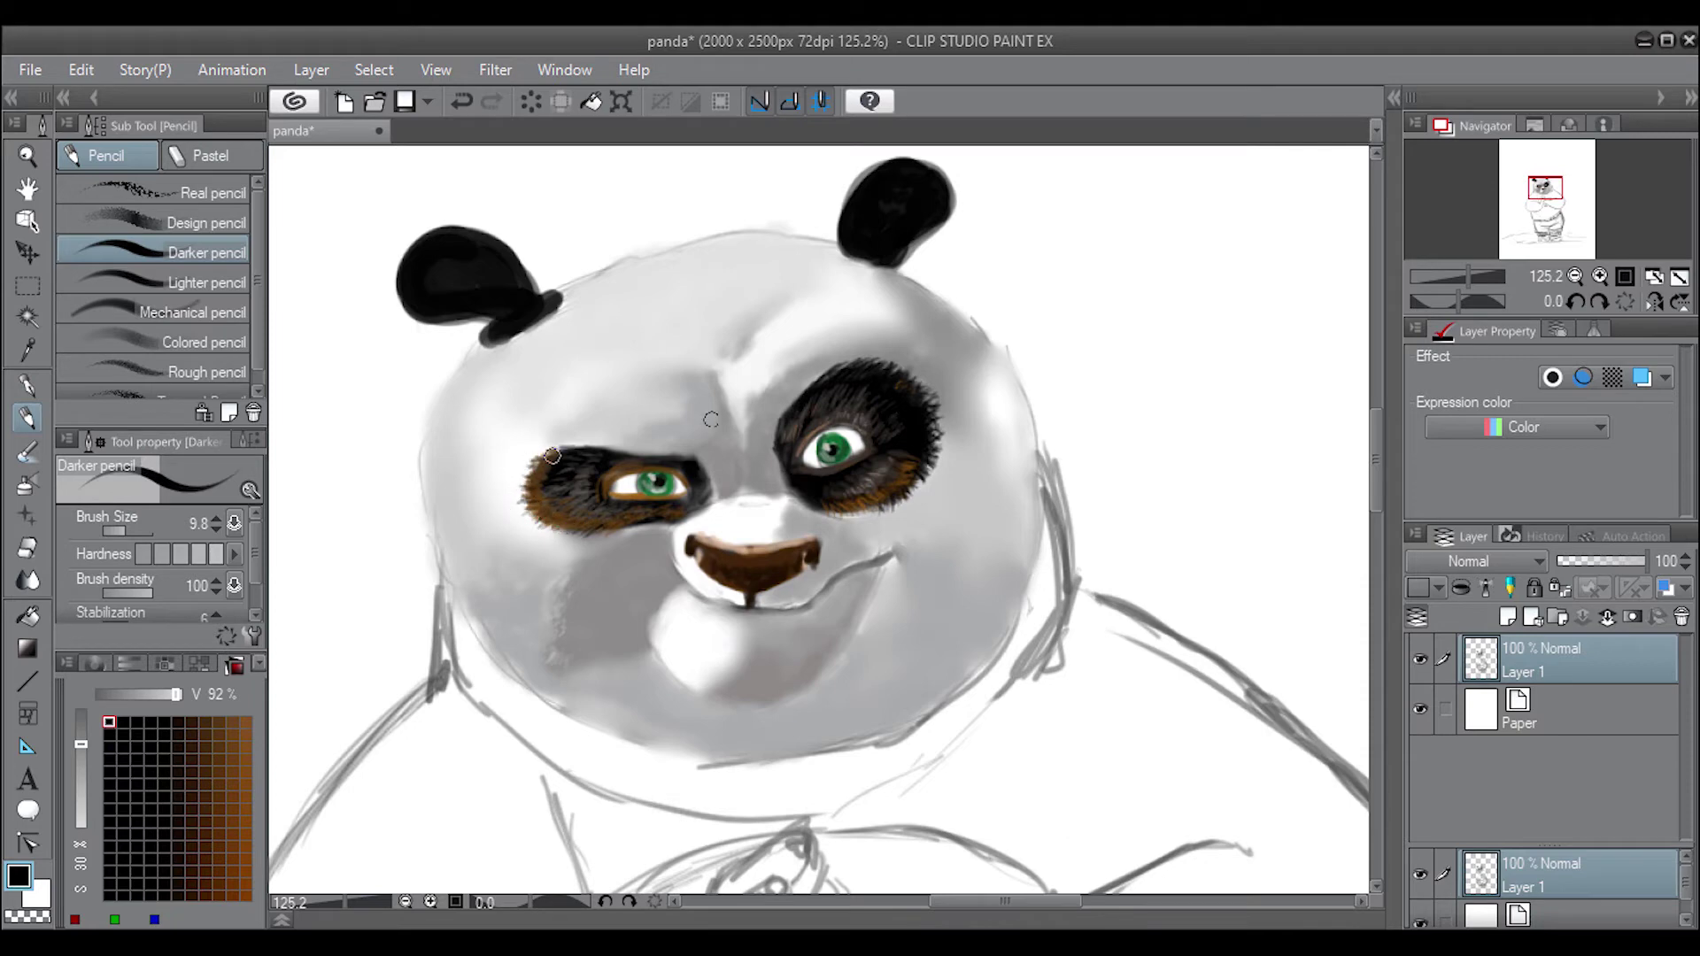
Draw a smile line from the nose to the right cheek, undo a stray stroke, and darken the right iris
mouse_move(733, 609)
left_mouse_down()
mouse_move(873, 559)
mouse_move(900, 526)
left_mouse_up()
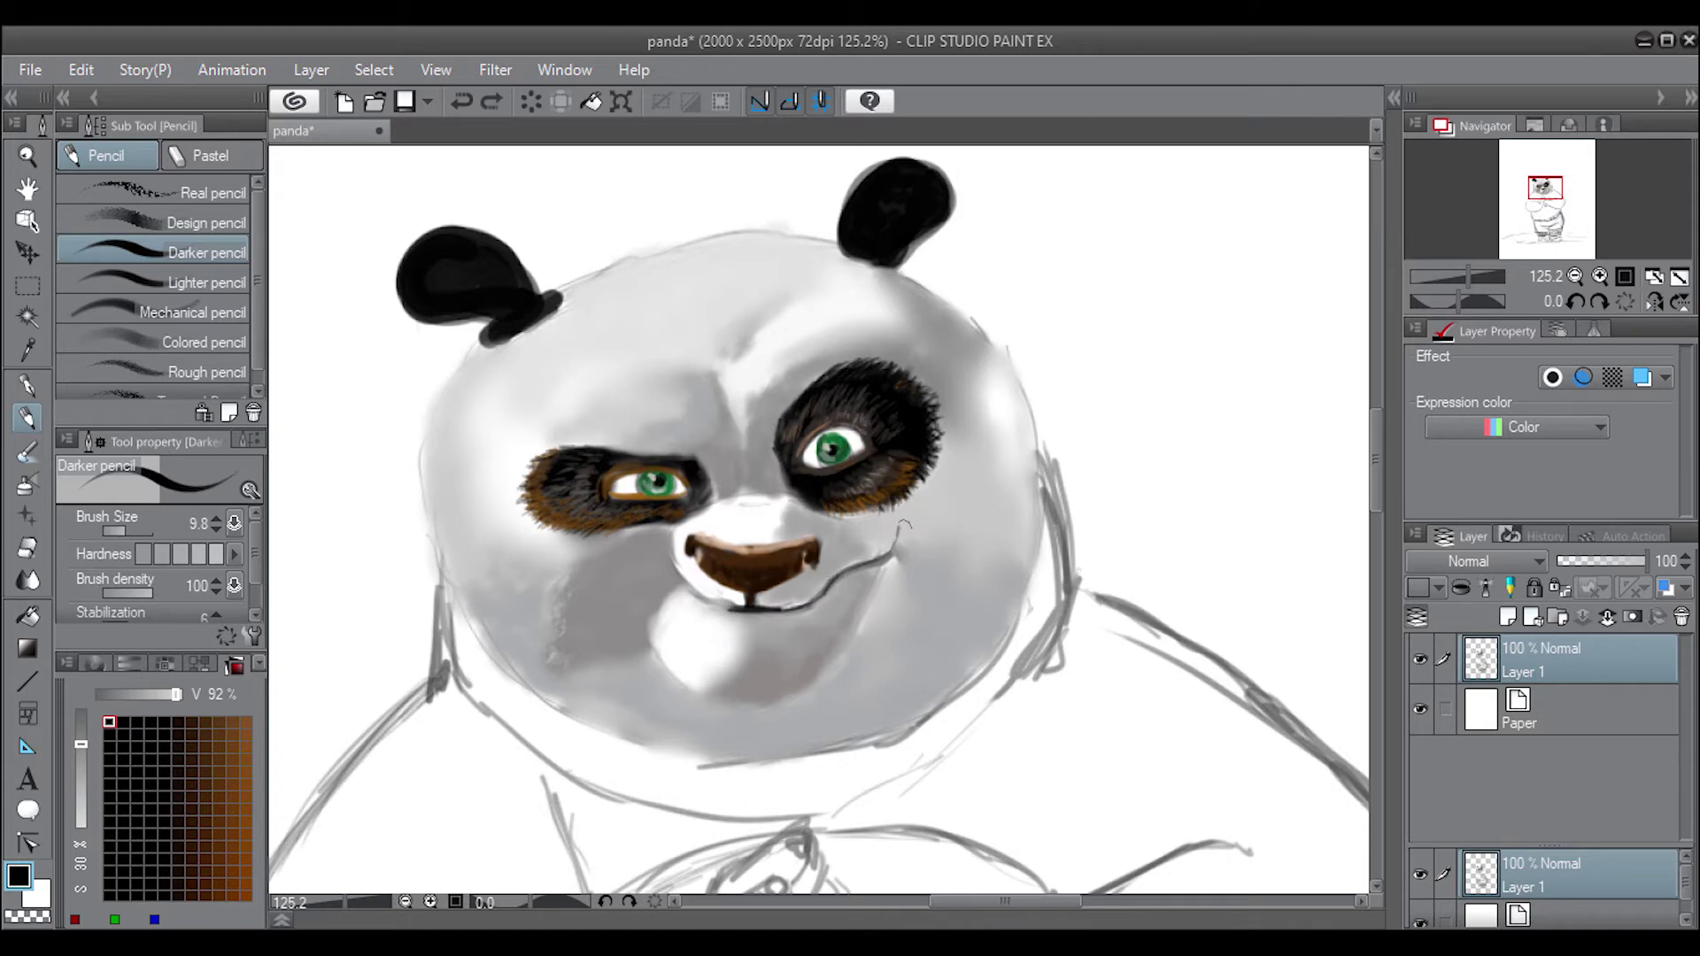
left_click_drag(893, 529, 912, 556)
mouse_move(751, 608)
left_mouse_down()
mouse_move(749, 588)
mouse_move(802, 553)
left_mouse_up()
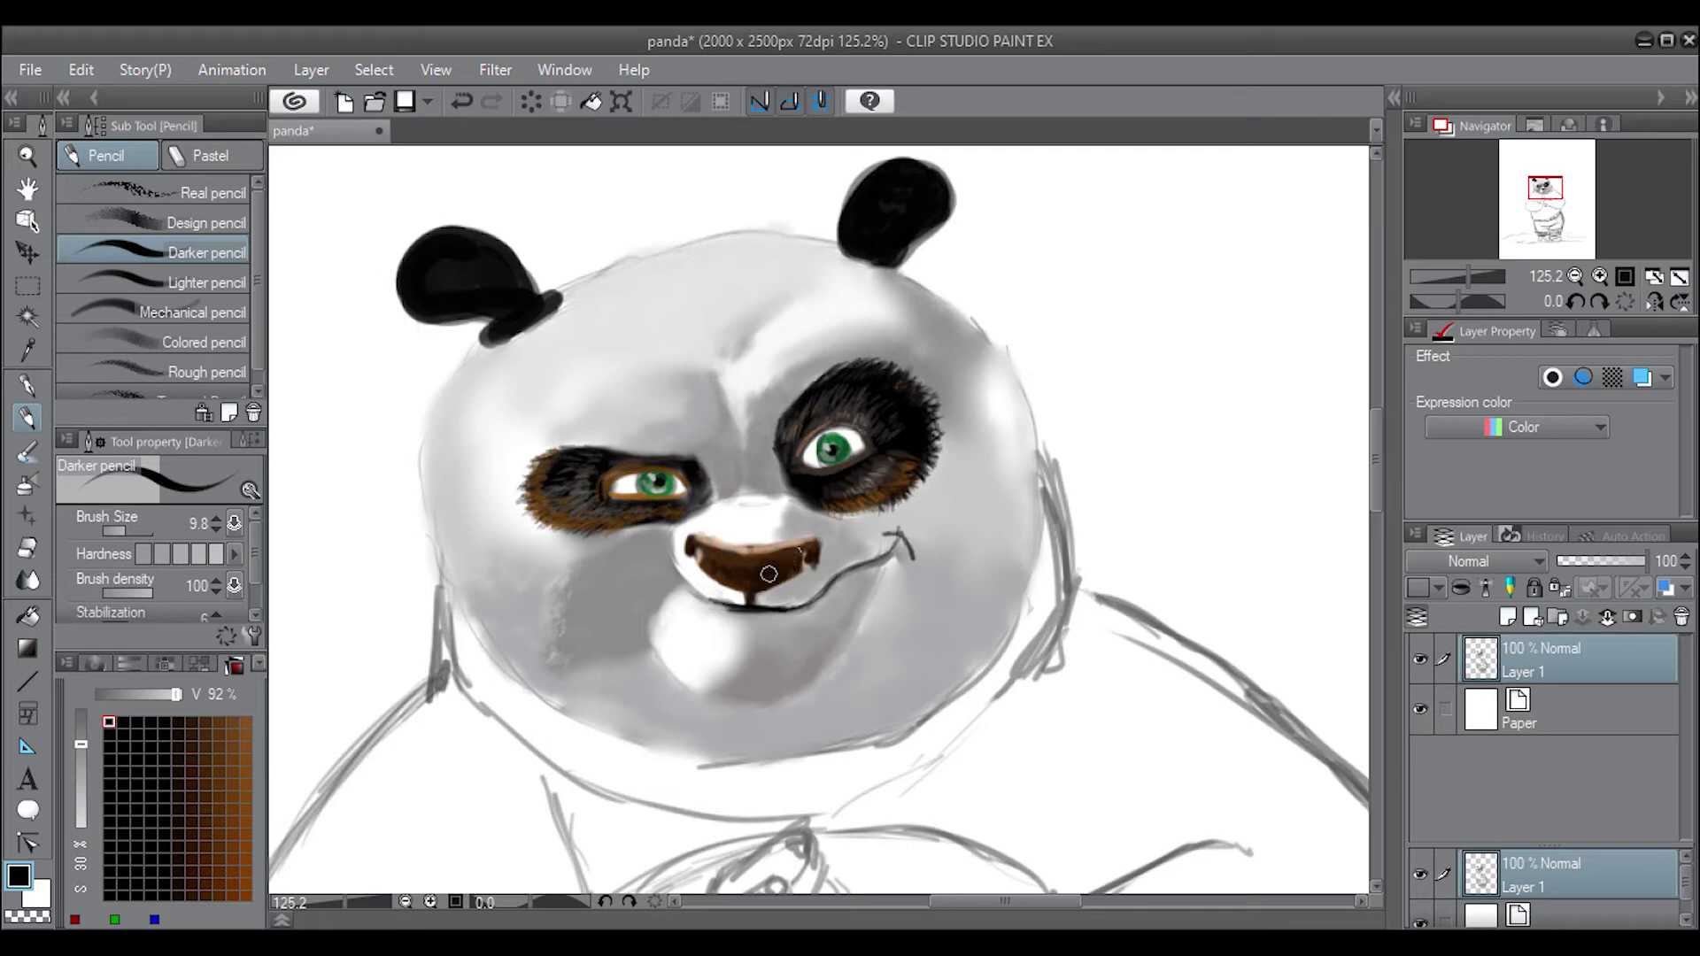
key("ctrl+z")
left_click_drag(841, 439, 836, 465)
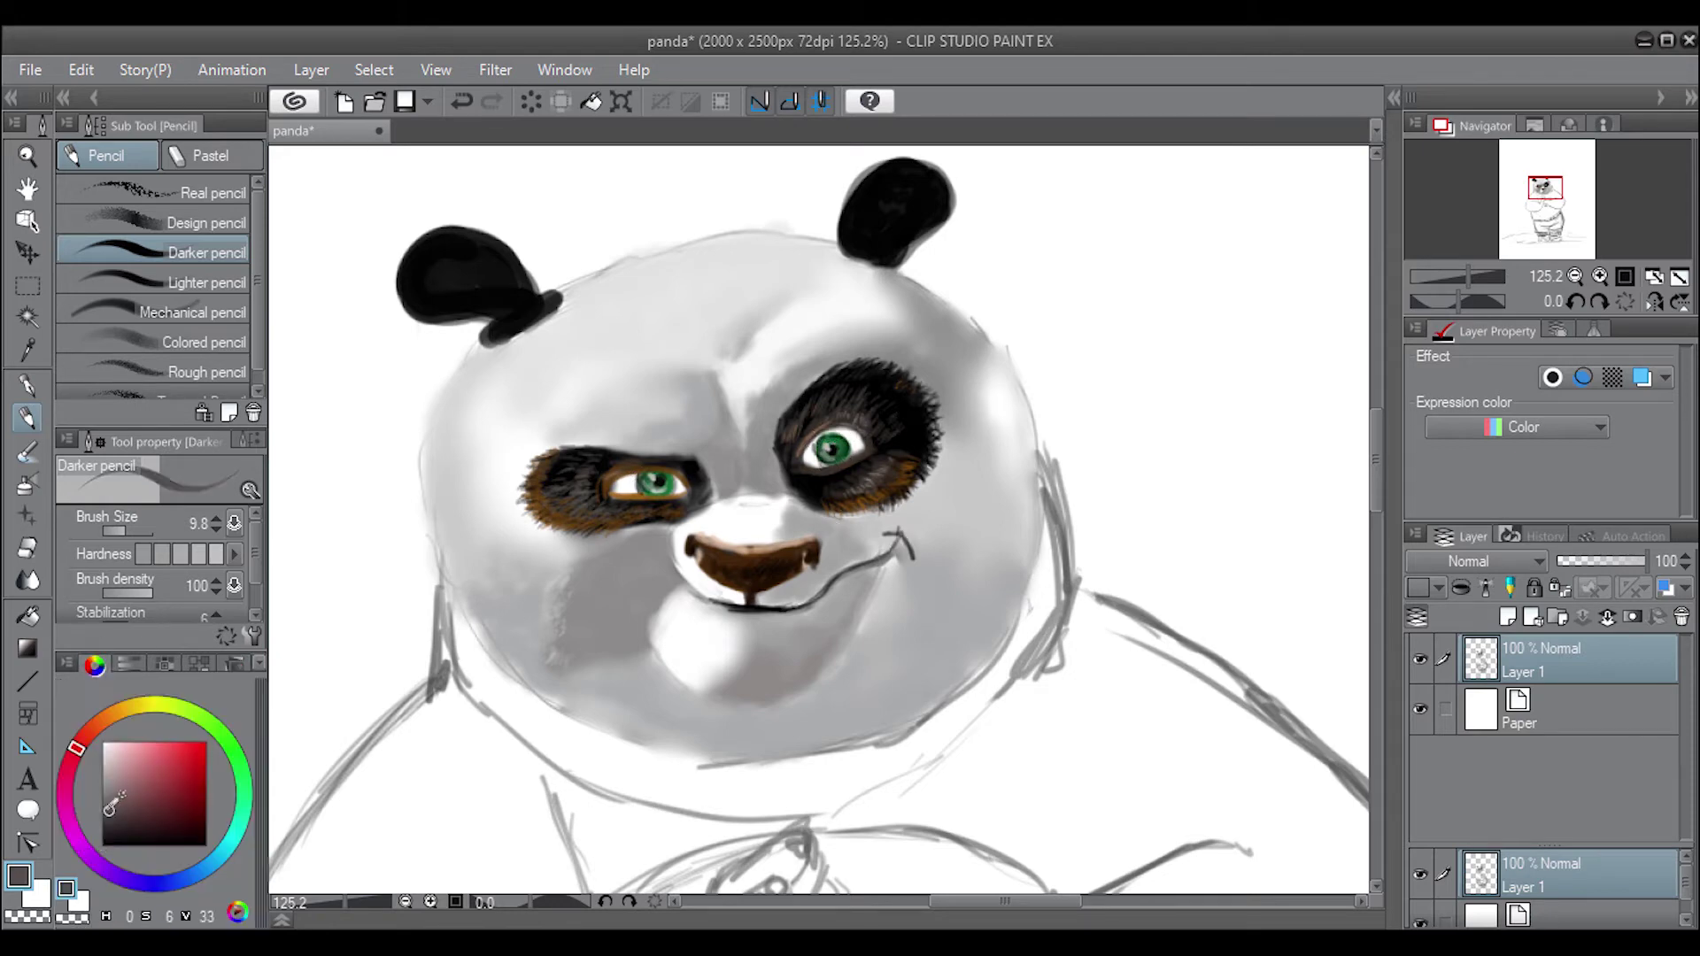
Grey the right eye's inner corner and darken the left iris
left_click(810, 459, "alt")
left_click_drag(810, 459, 806, 461)
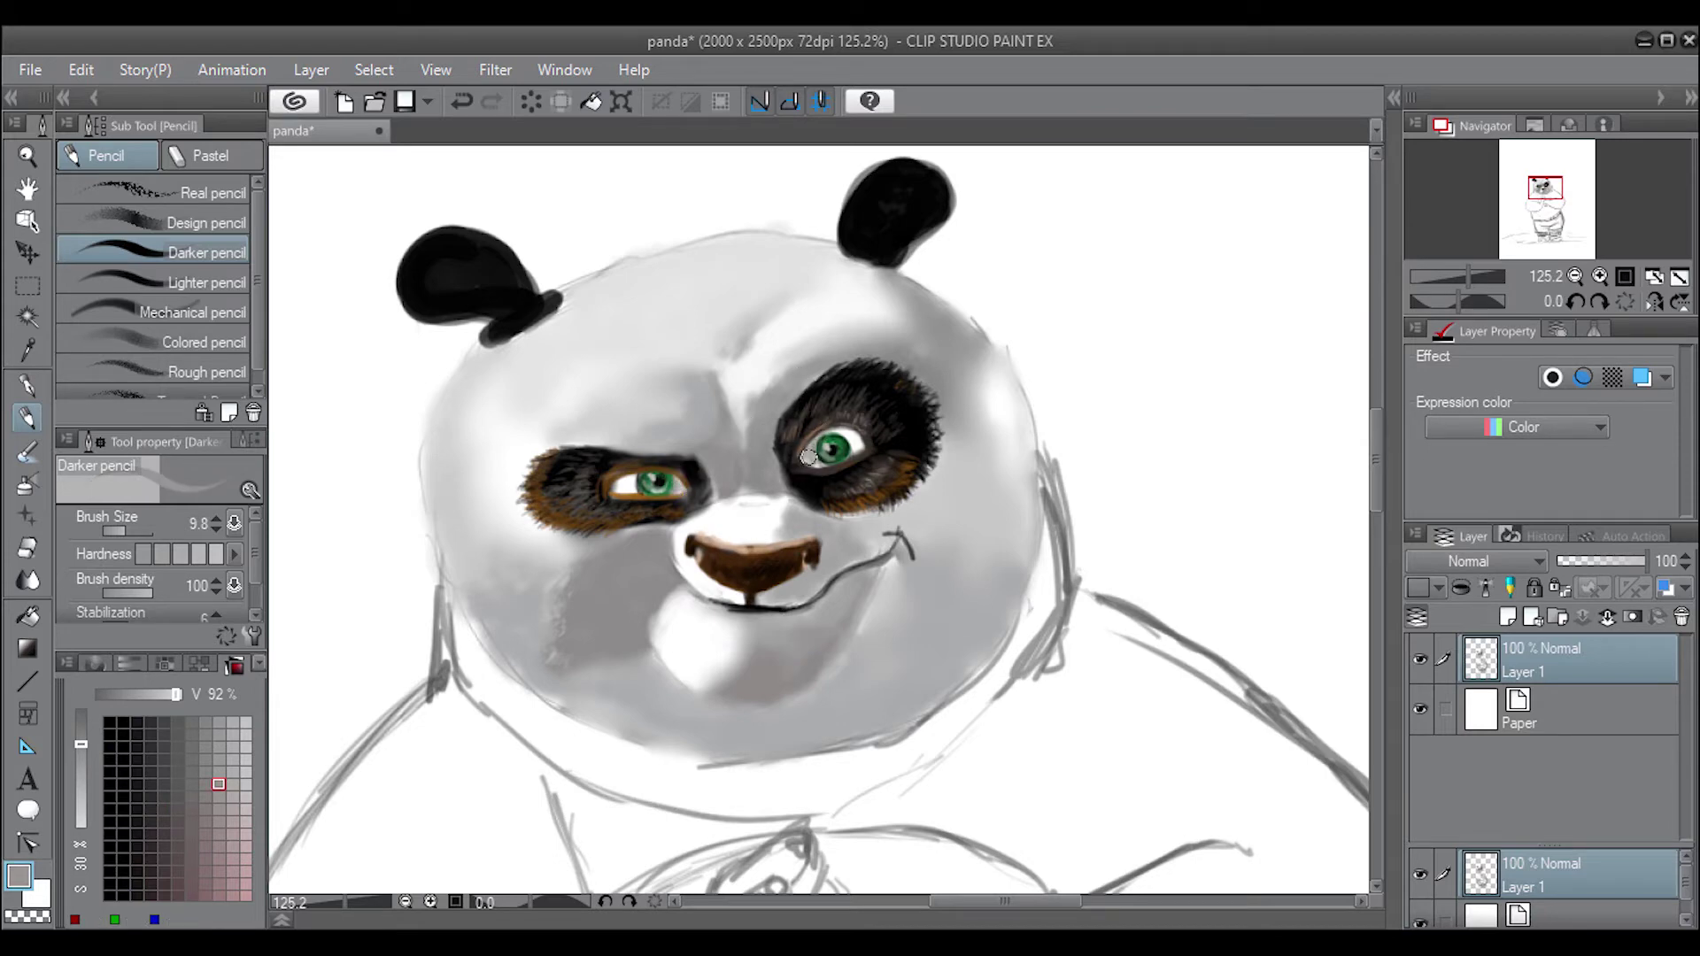
left_click_drag(673, 484, 625, 486)
left_click_drag(798, 478, 809, 476)
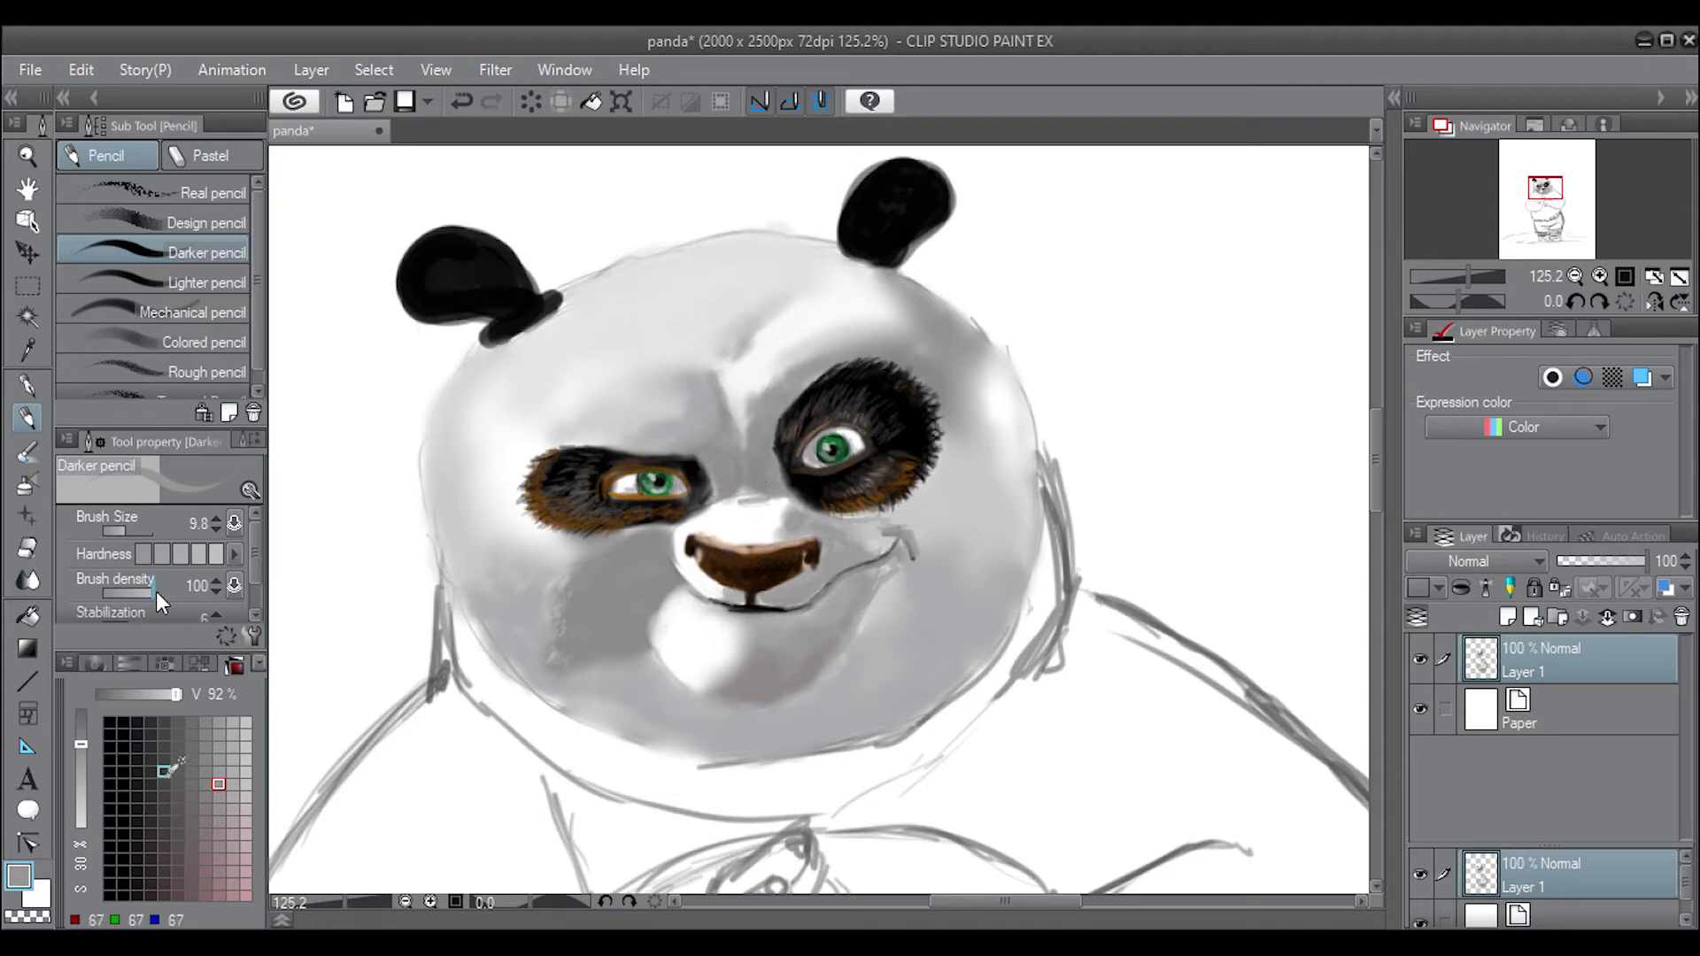
left_click(150, 796)
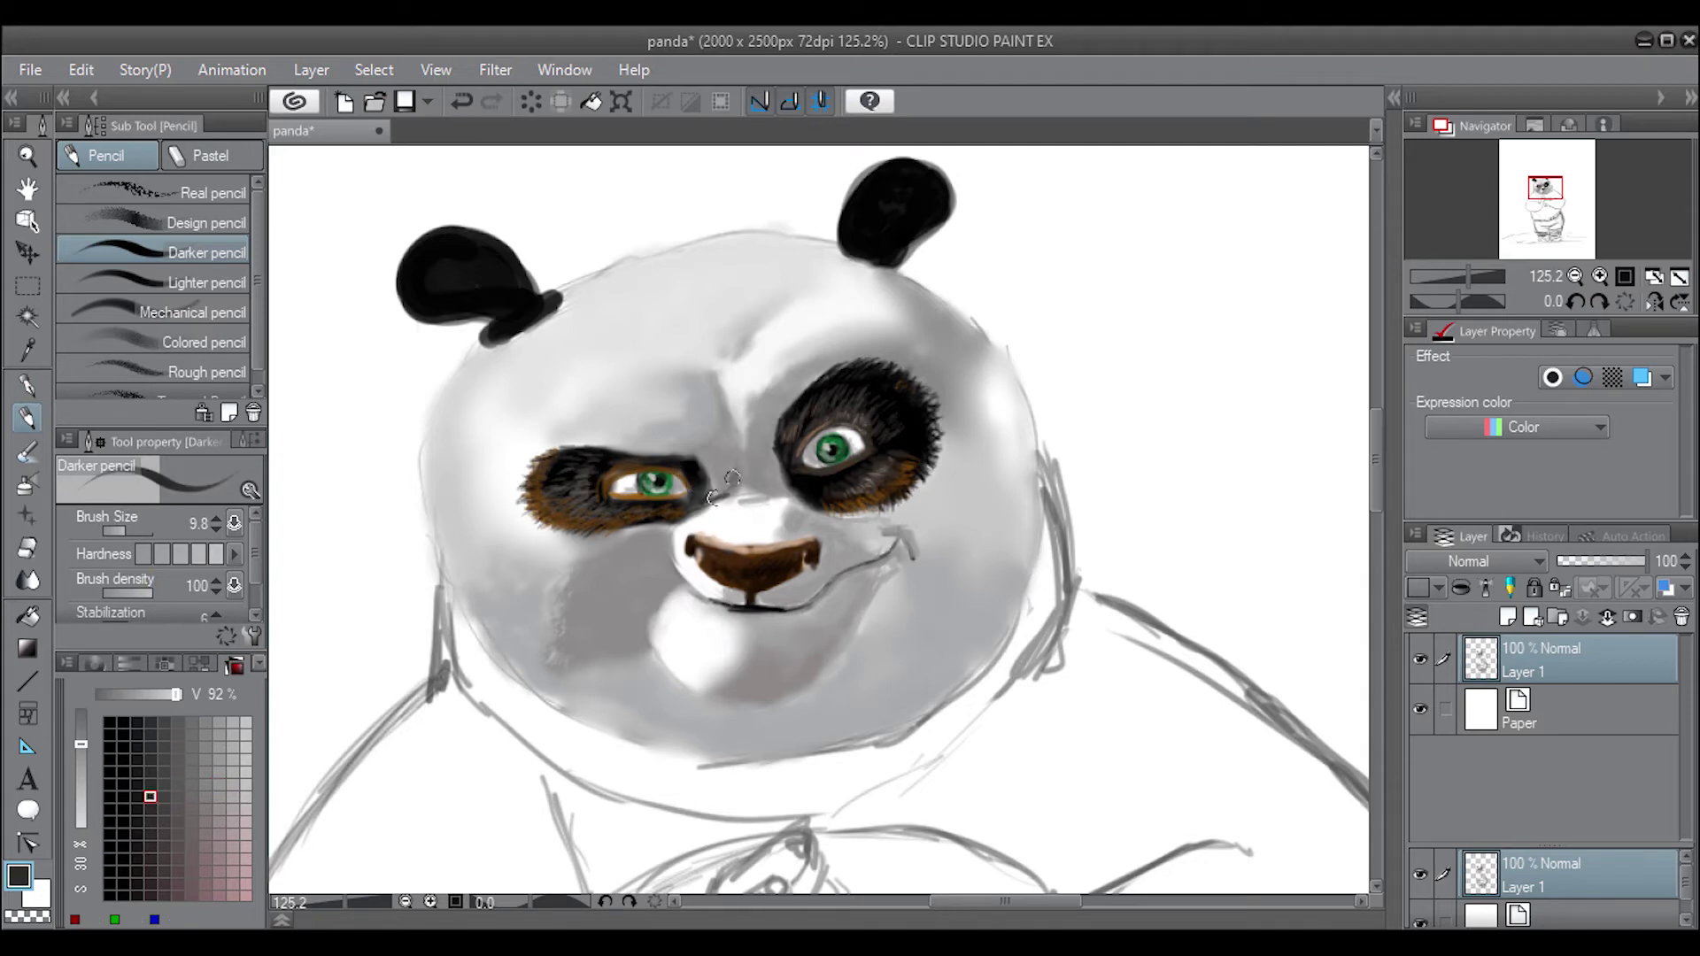
Stroke mid-grey furrow shading between the eyes to form the brow
left_click(177, 796)
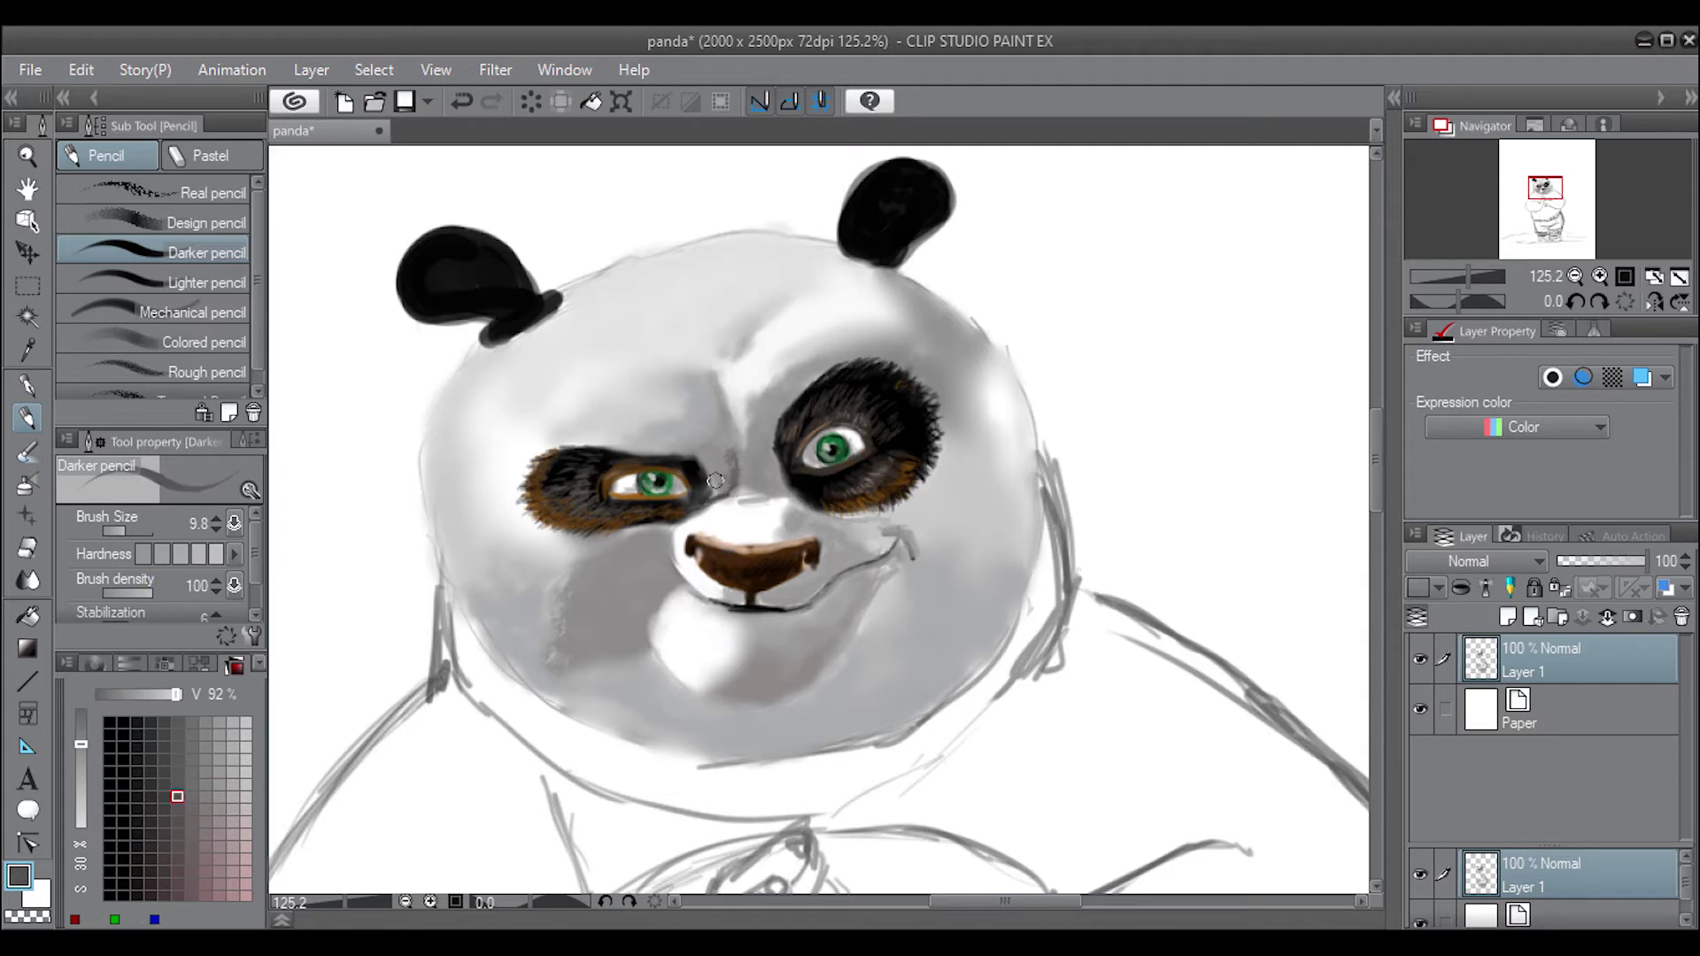
mouse_move(713, 490)
left_mouse_down()
mouse_move(728, 425)
mouse_move(679, 366)
left_mouse_up()
left_click(192, 796)
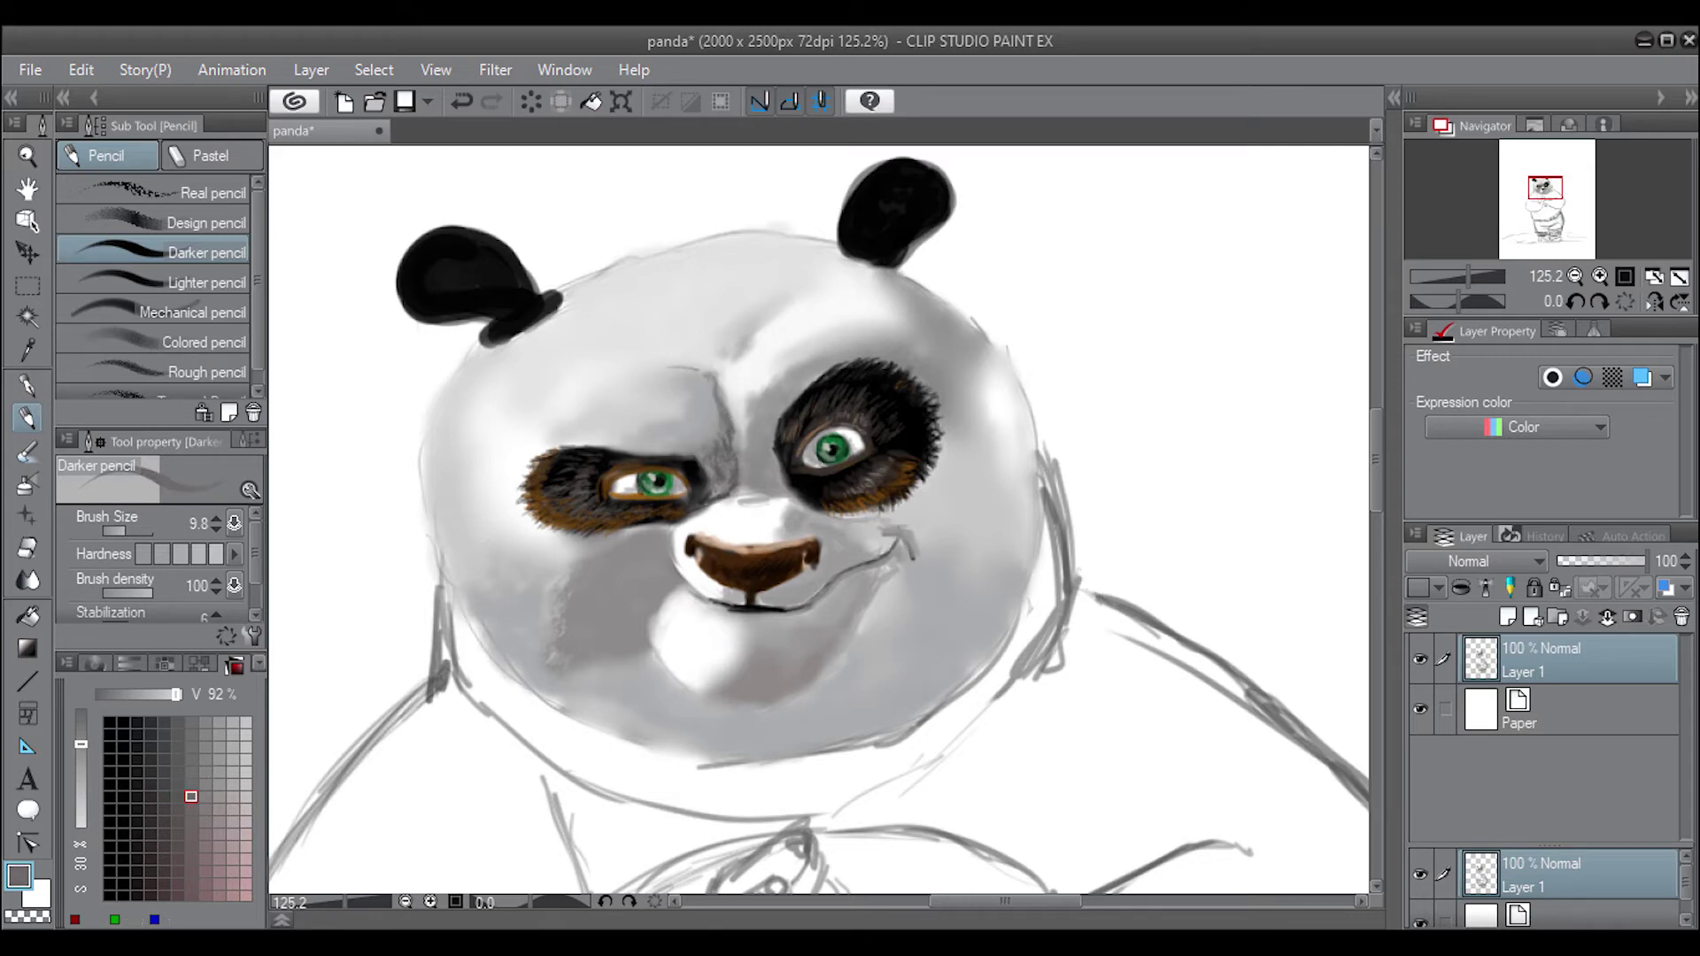
left_click_drag(712, 434, 716, 376)
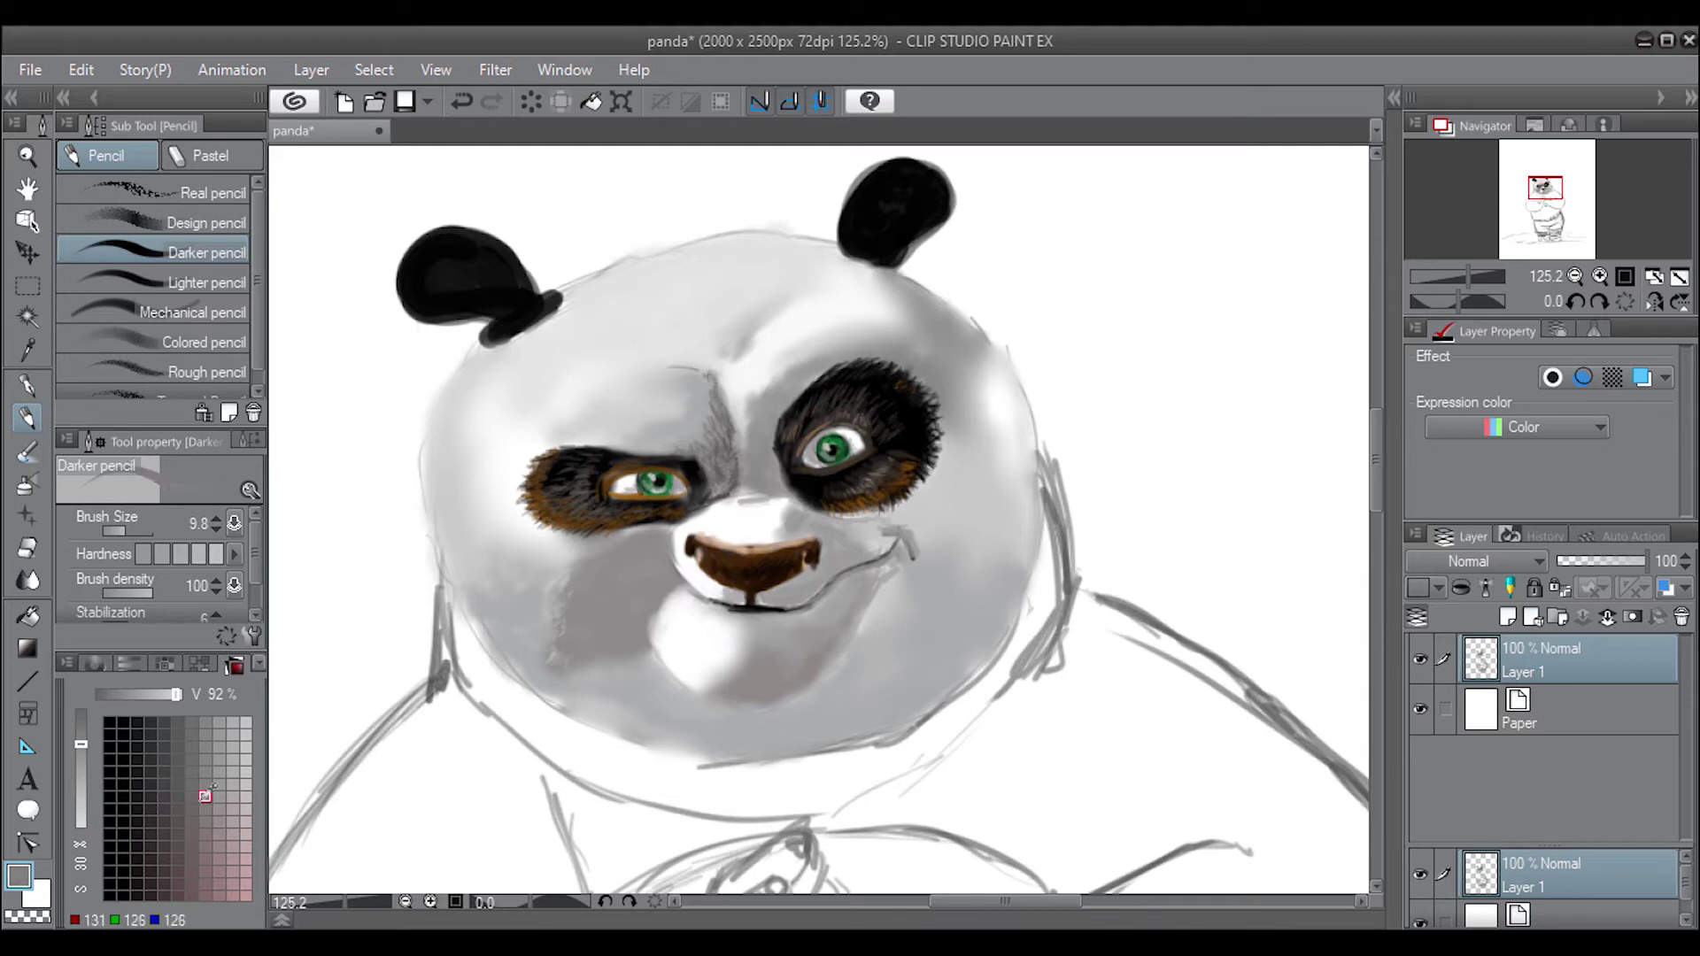
left_click(722, 438, "alt")
left_click(732, 369, "alt")
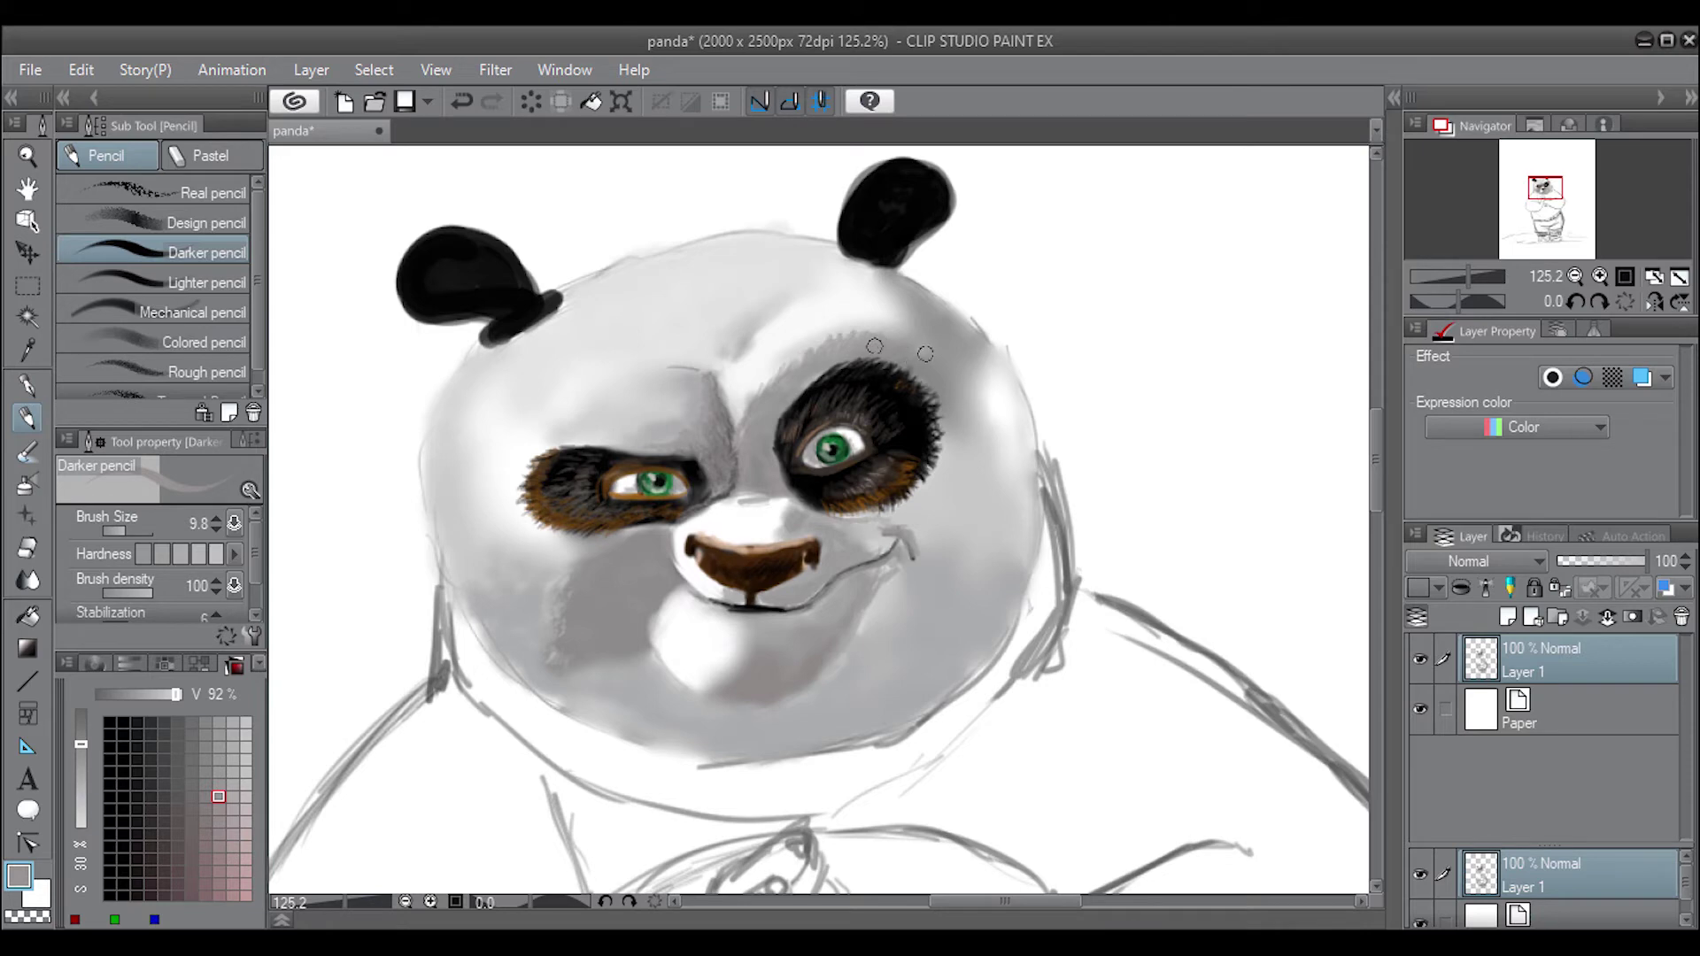
Shade the head edge and forehead right of the right eye patch in grey
left_click_drag(965, 410, 963, 443)
mouse_move(904, 319)
left_mouse_down()
mouse_move(894, 288)
mouse_move(983, 358)
left_mouse_up()
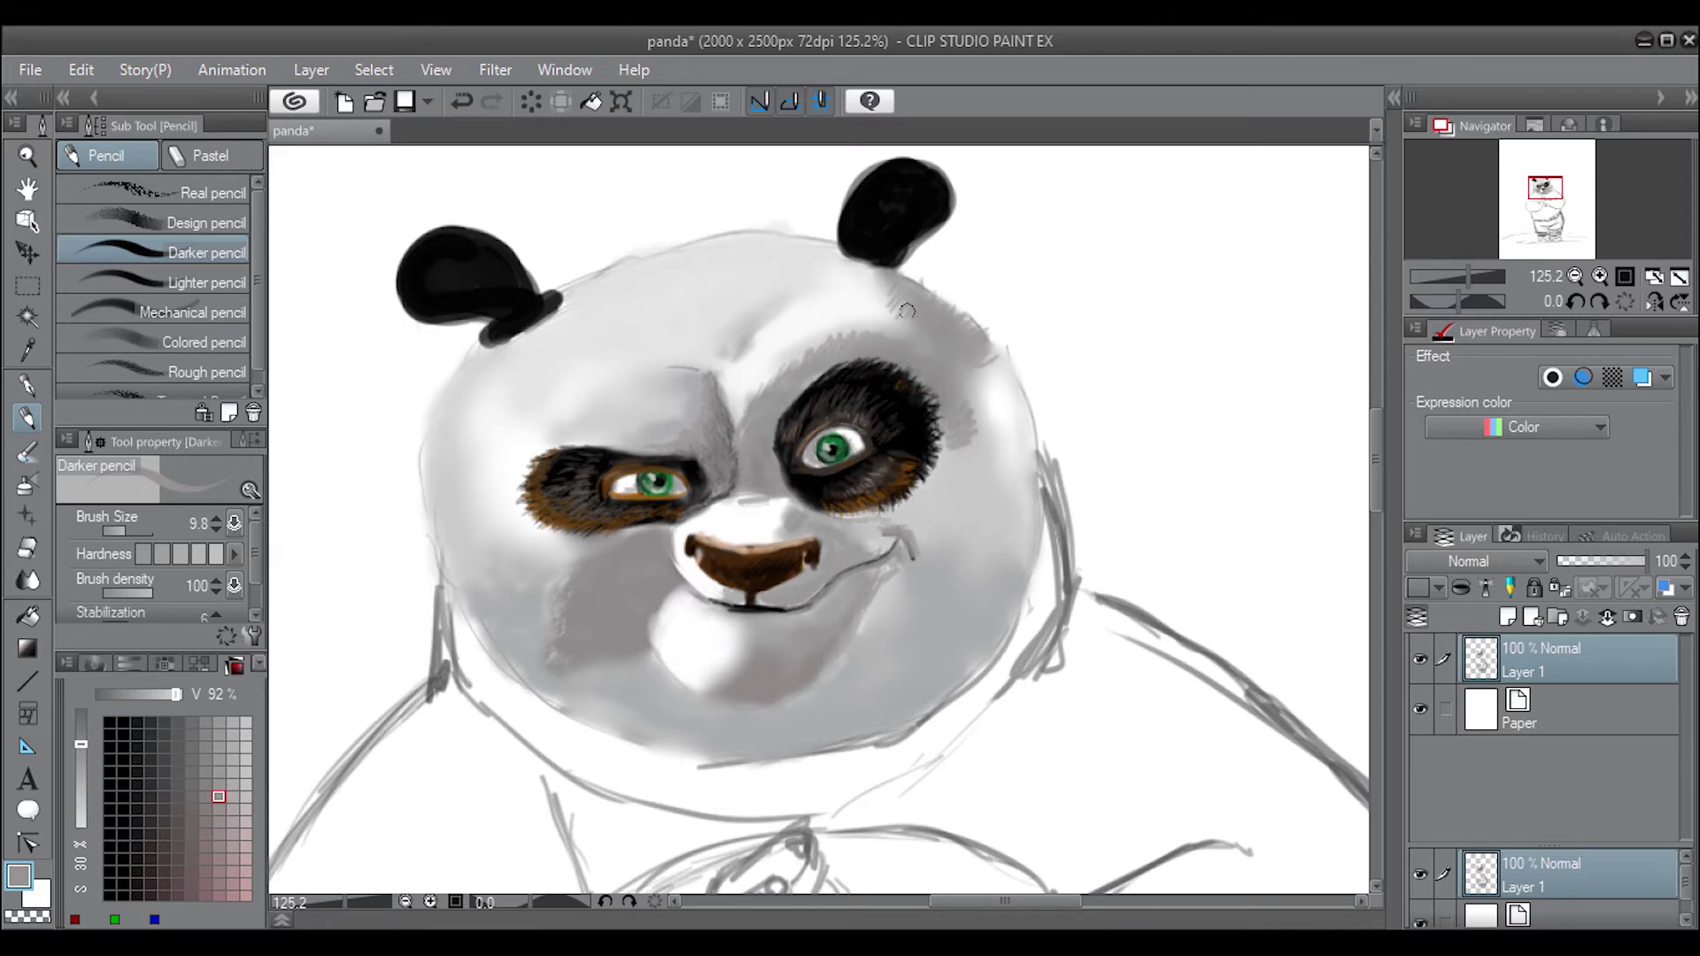
mouse_move(872, 279)
left_mouse_down()
mouse_move(998, 377)
mouse_move(981, 428)
left_mouse_up()
left_click_drag(115, 531, 131, 531)
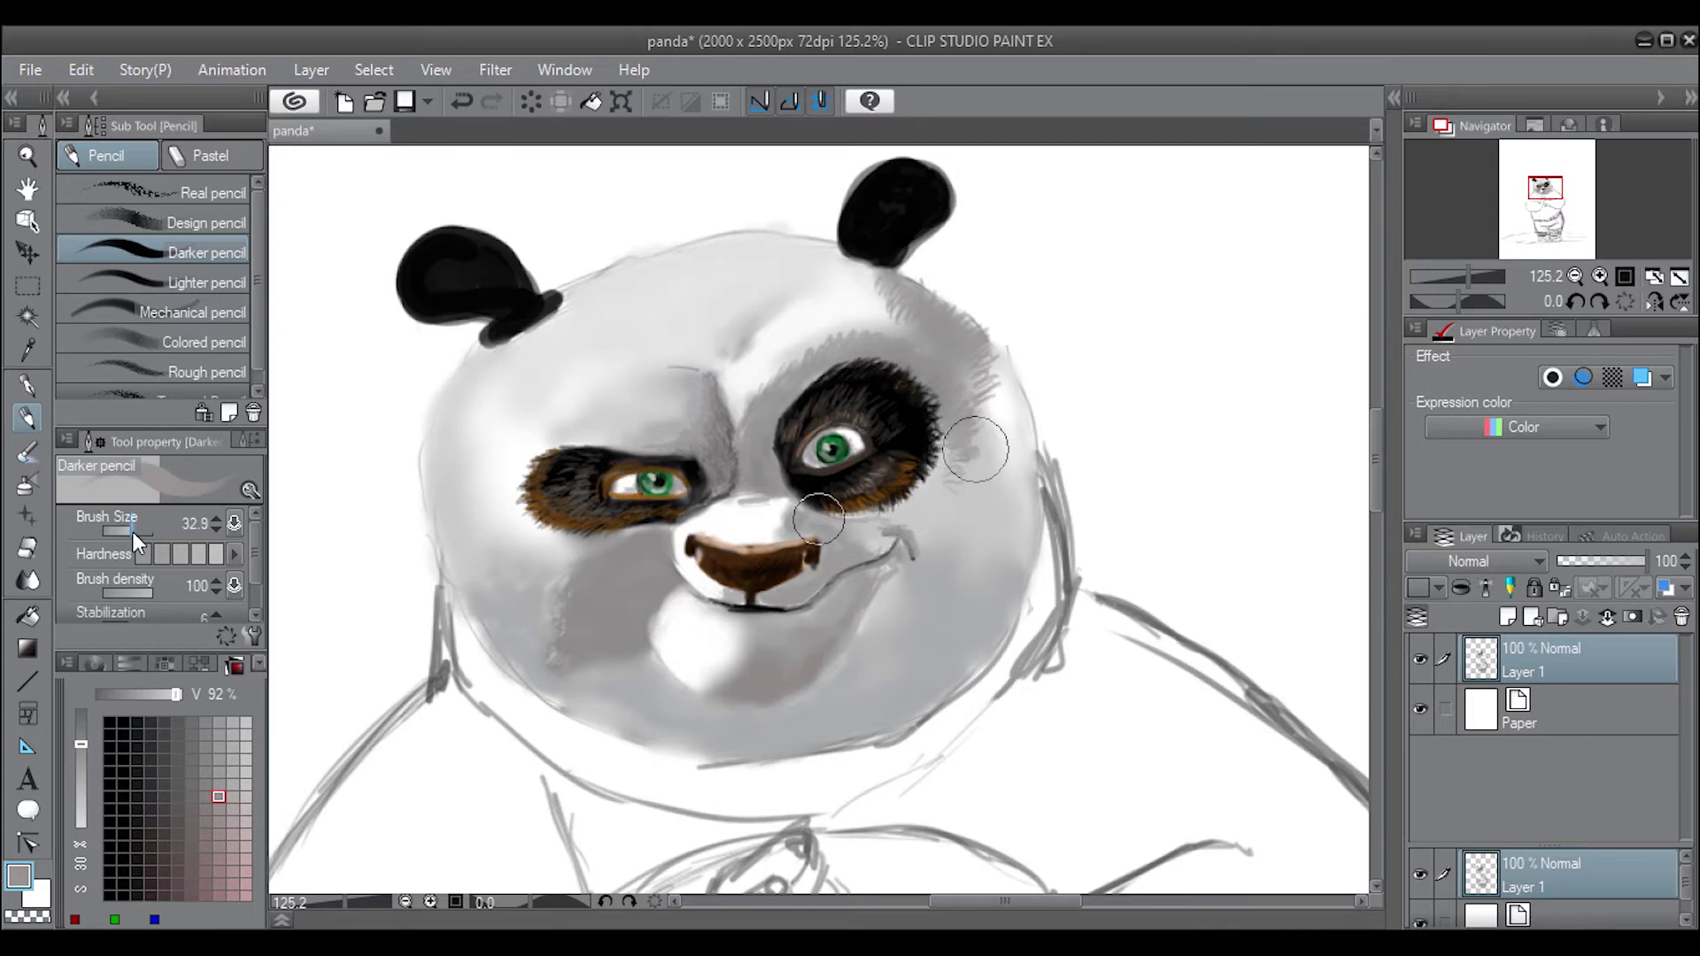
mouse_move(974, 442)
left_mouse_down()
mouse_move(997, 417)
mouse_move(941, 482)
mouse_move(980, 448)
mouse_move(976, 379)
left_mouse_up()
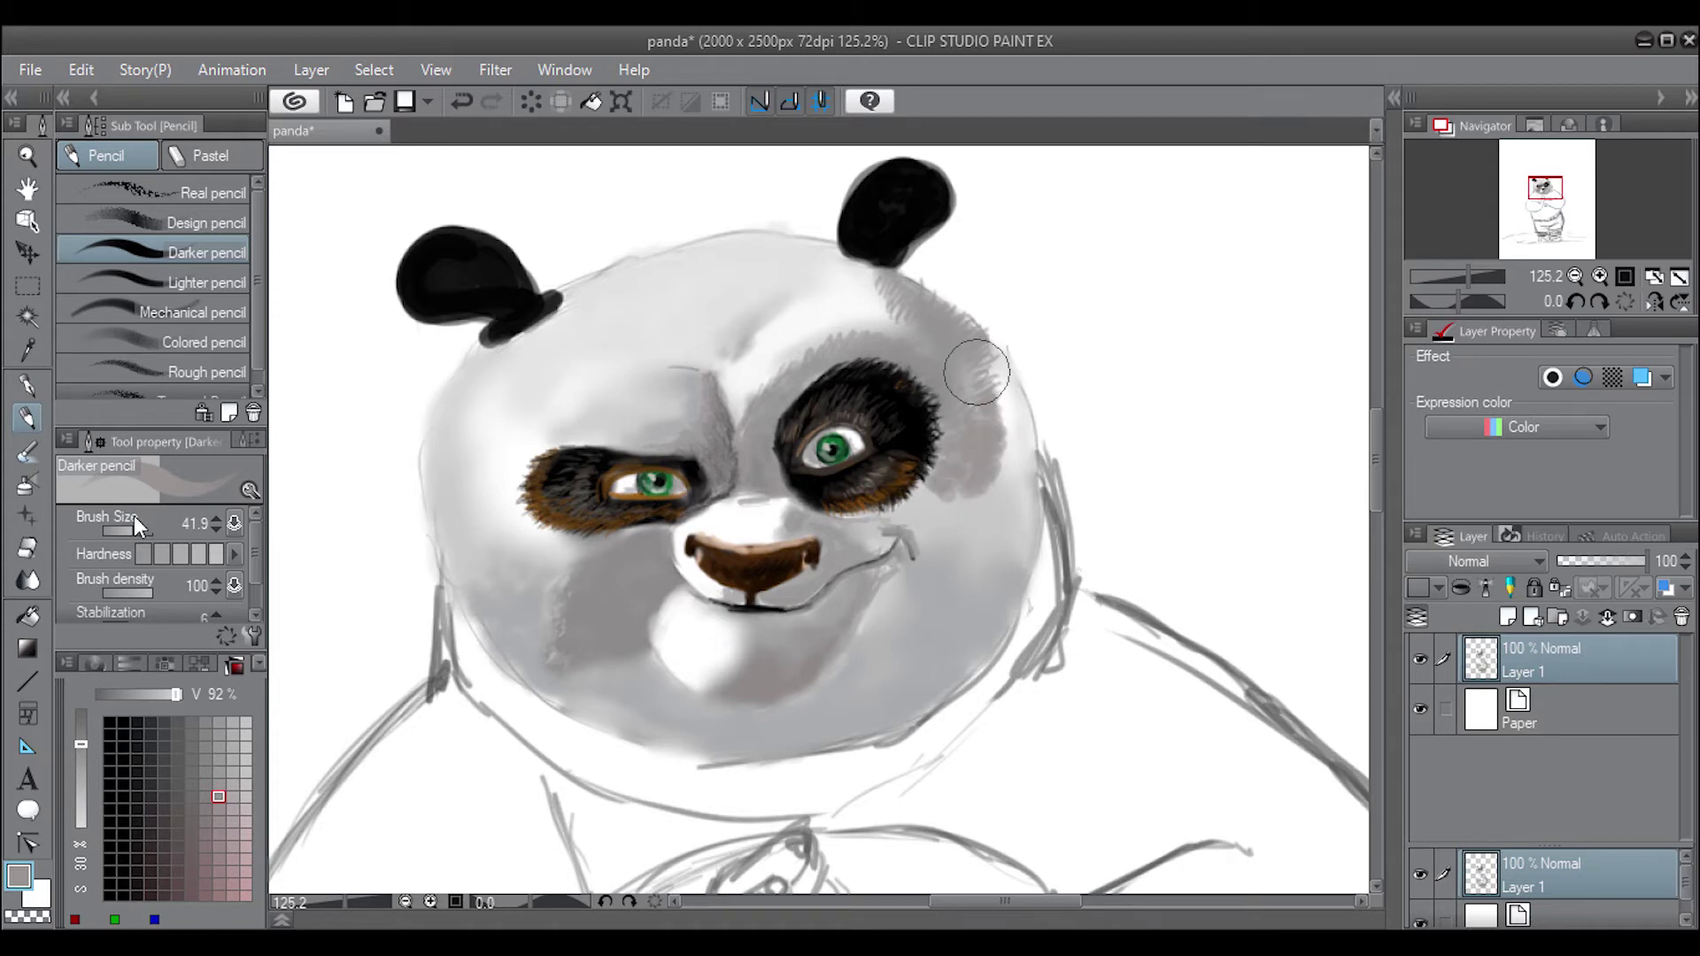
left_click_drag(131, 531, 113, 532)
left_click(983, 456, "alt")
mouse_move(952, 394)
left_mouse_down()
mouse_move(965, 465)
mouse_move(958, 376)
mouse_move(872, 336)
mouse_move(903, 359)
left_mouse_up()
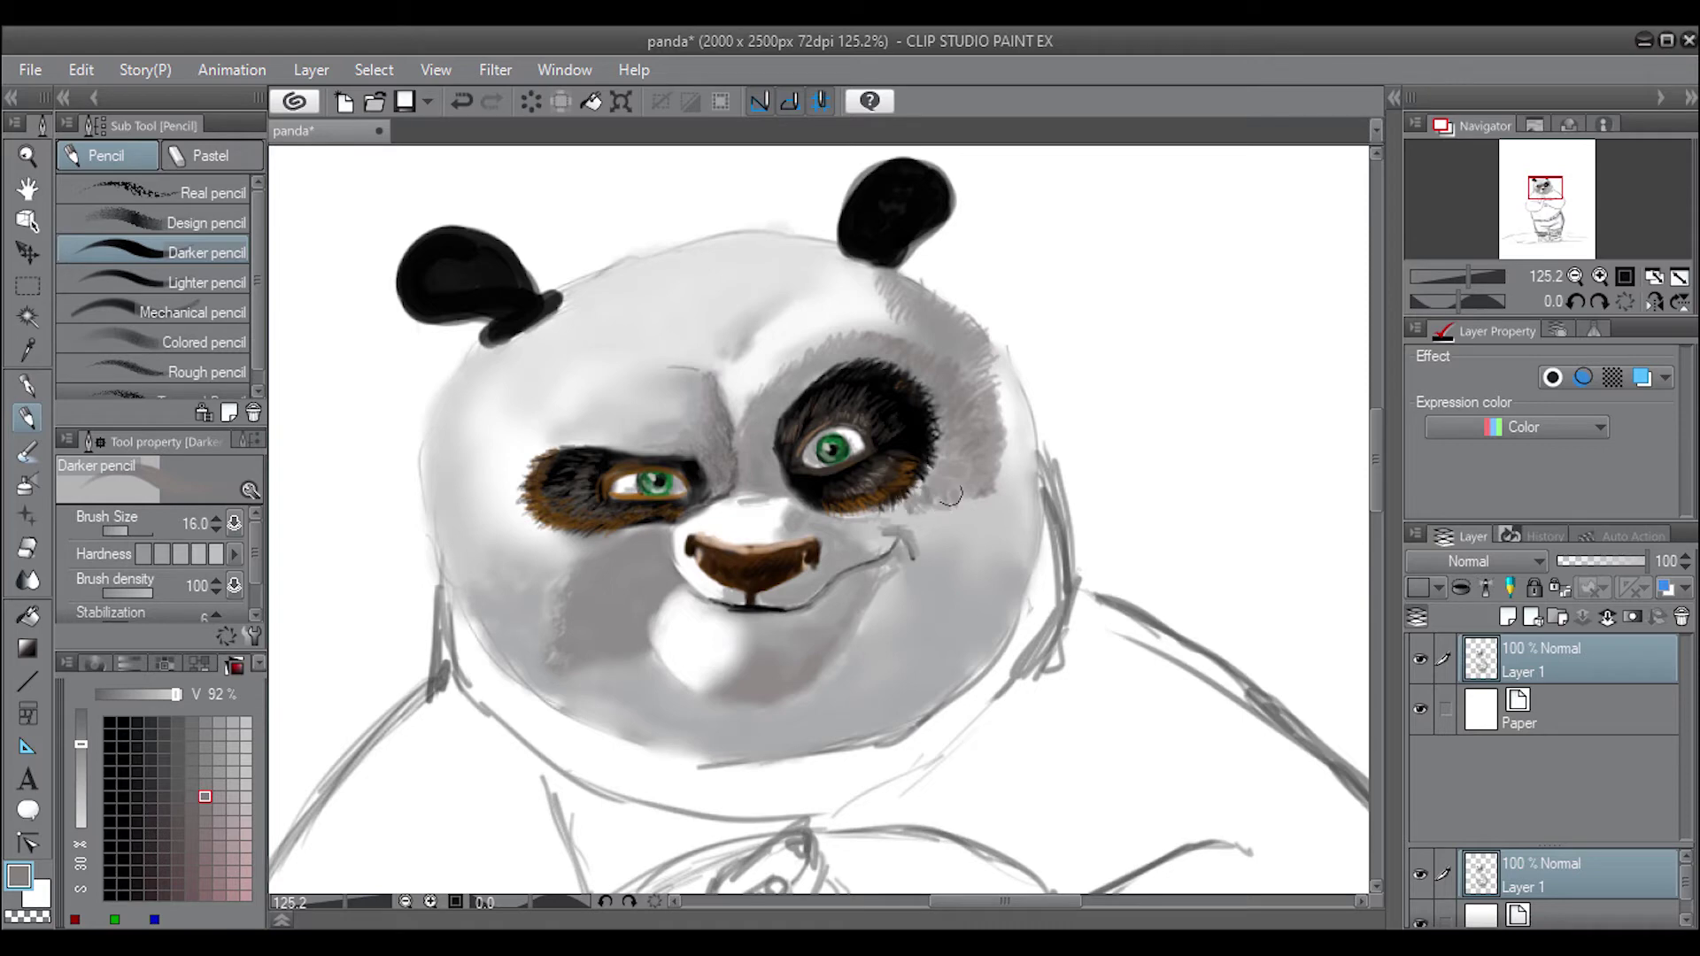
Dab textured grey shading onto the cheek right of the eye, undoing one stroke
left_click_drag(105, 531, 124, 531)
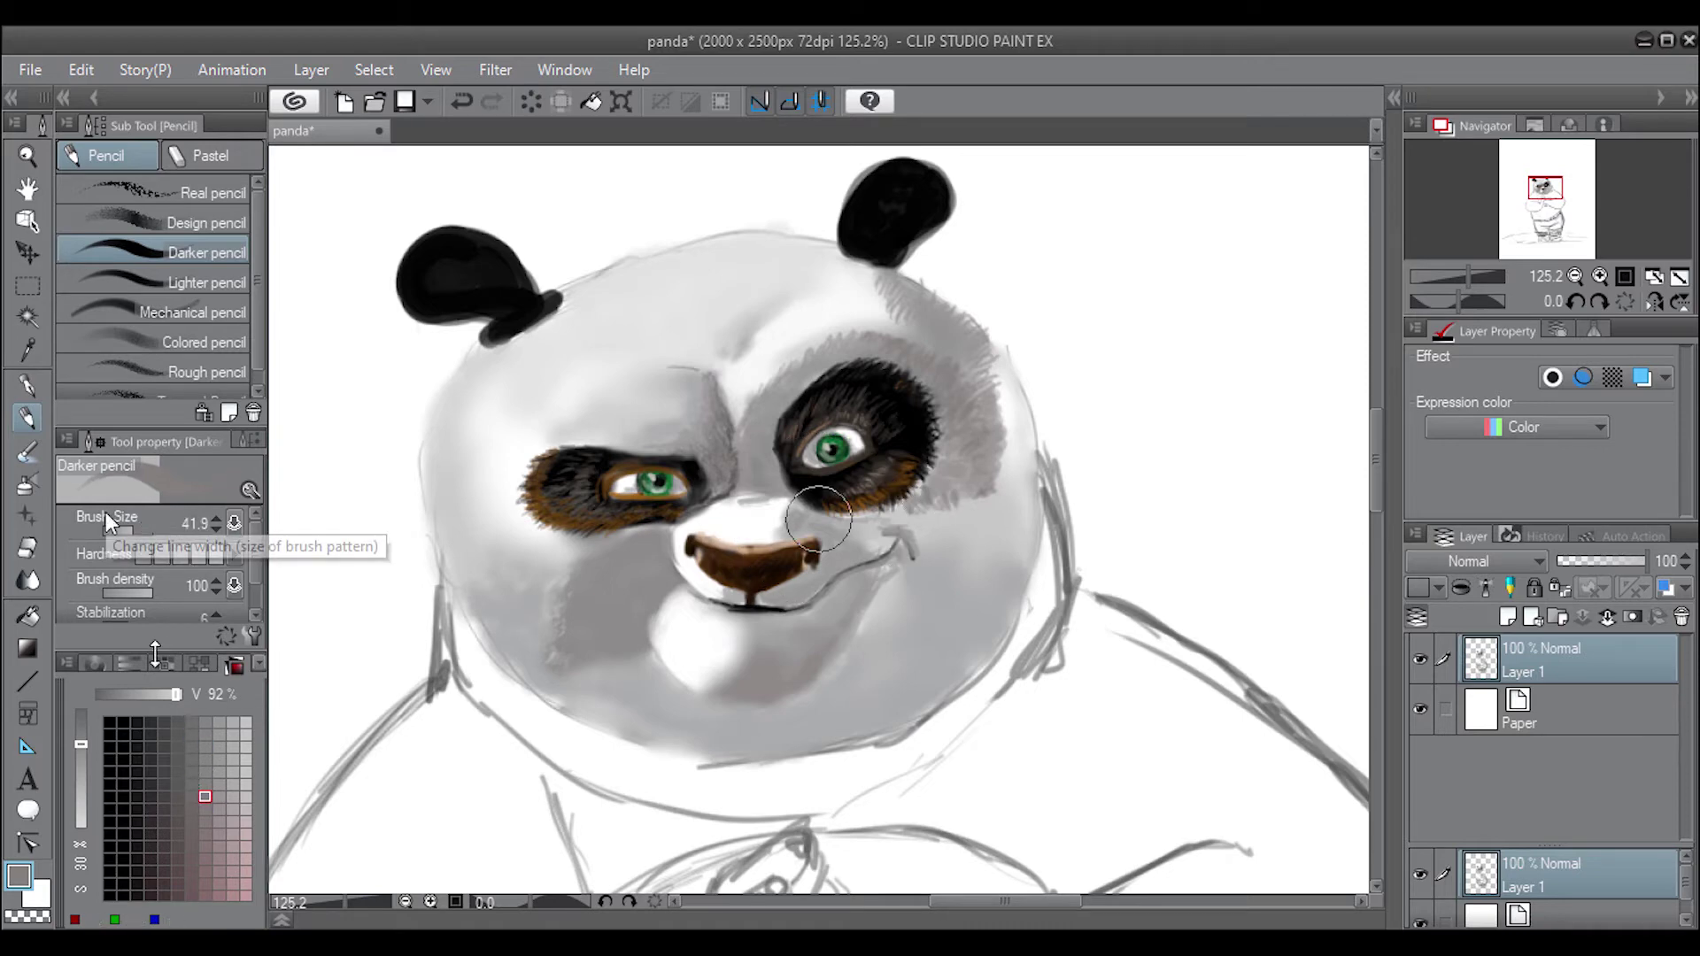
left_click(177, 796)
mouse_move(911, 531)
left_mouse_down()
mouse_move(980, 521)
mouse_move(938, 496)
left_mouse_up()
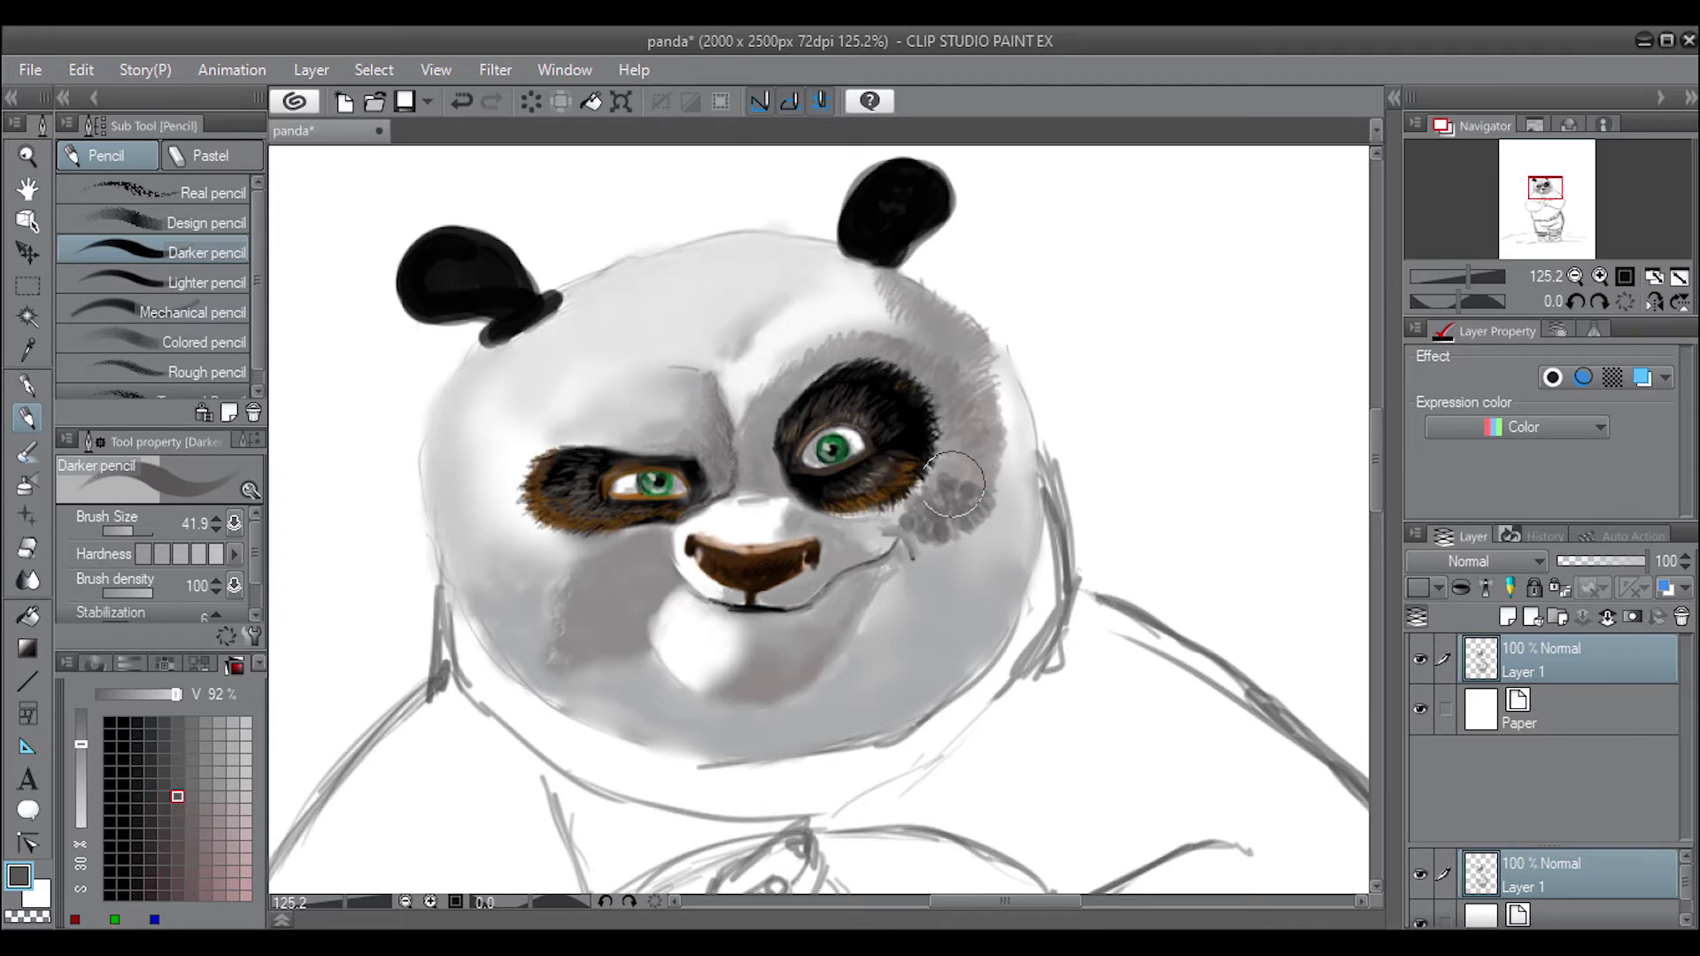
key("ctrl+z")
key("ctrl+z")
key("ctrl+z")
key("ctrl+z")
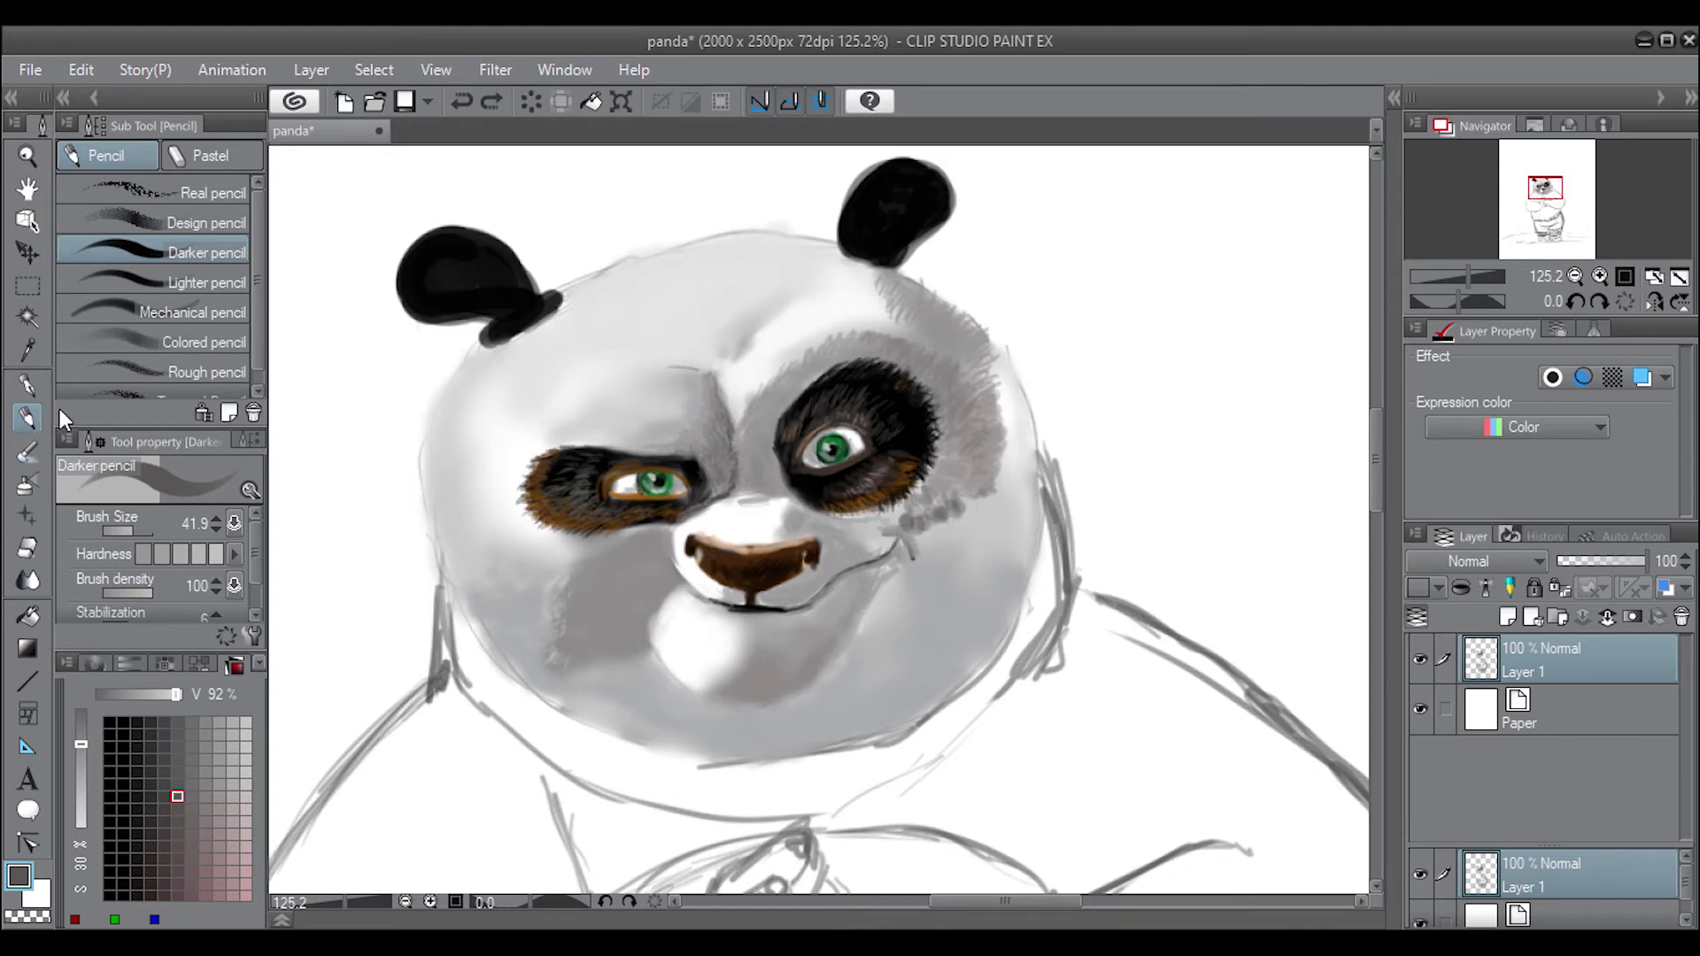
left_click(177, 192)
mouse_move(917, 518)
left_mouse_down()
mouse_move(956, 519)
mouse_move(962, 484)
left_mouse_up()
left_click(923, 509, "alt")
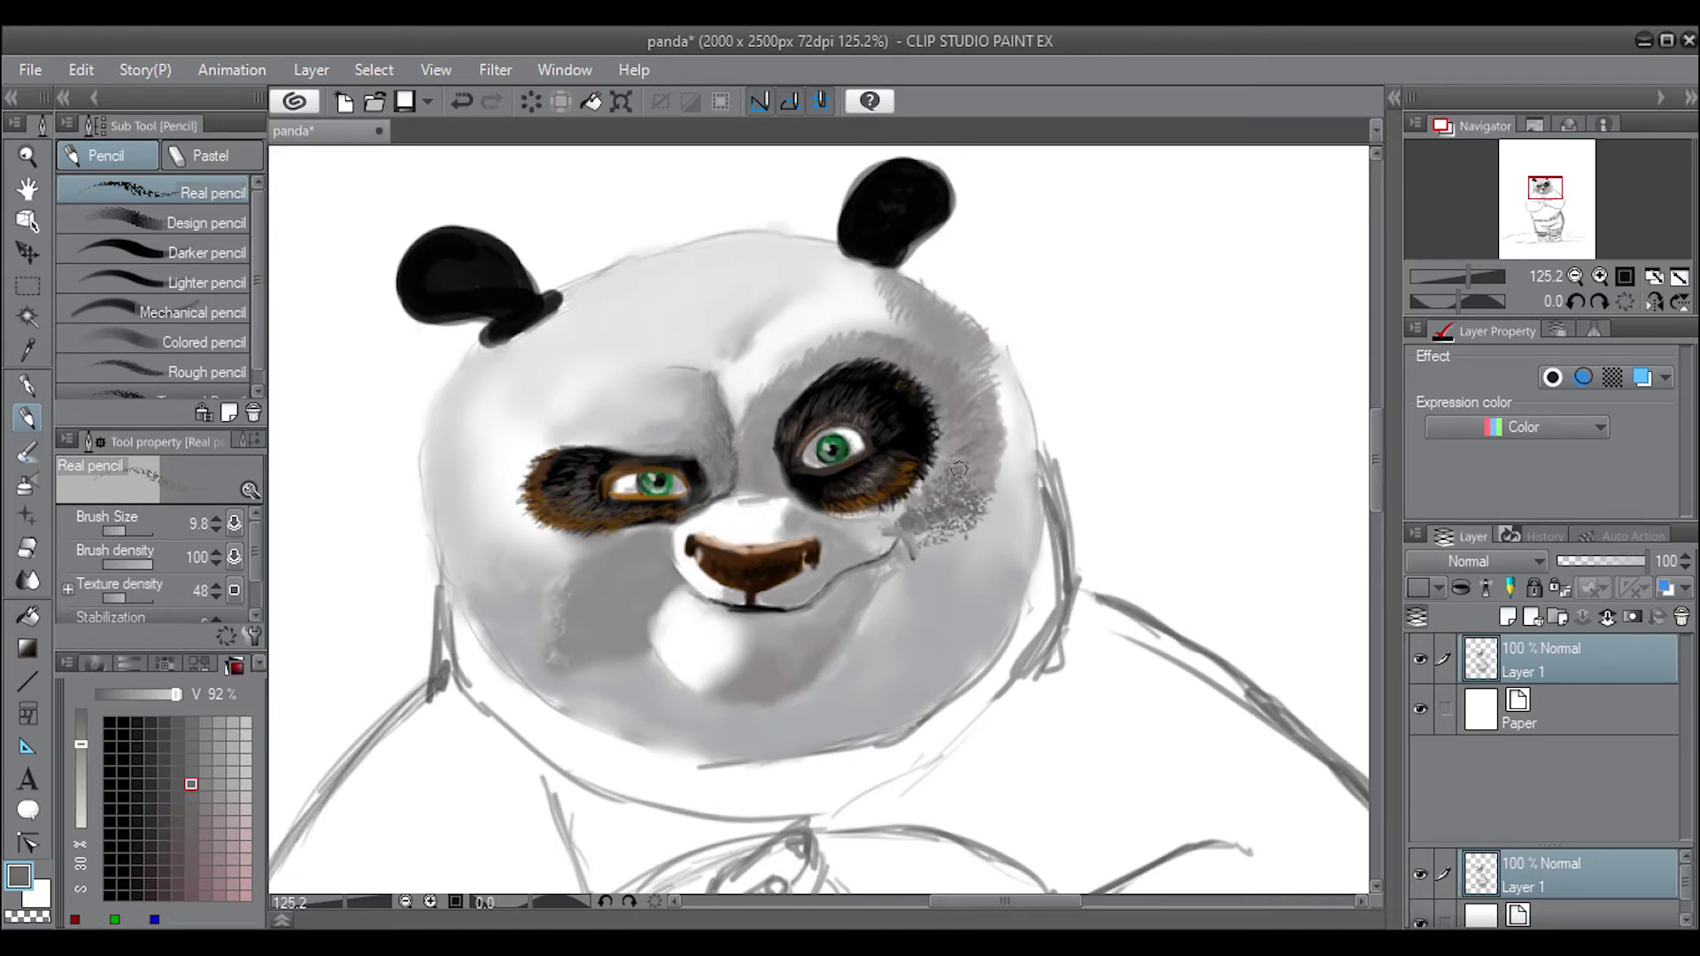
Refine the grey cheek shading with the Darker pencil
left_click(195, 340)
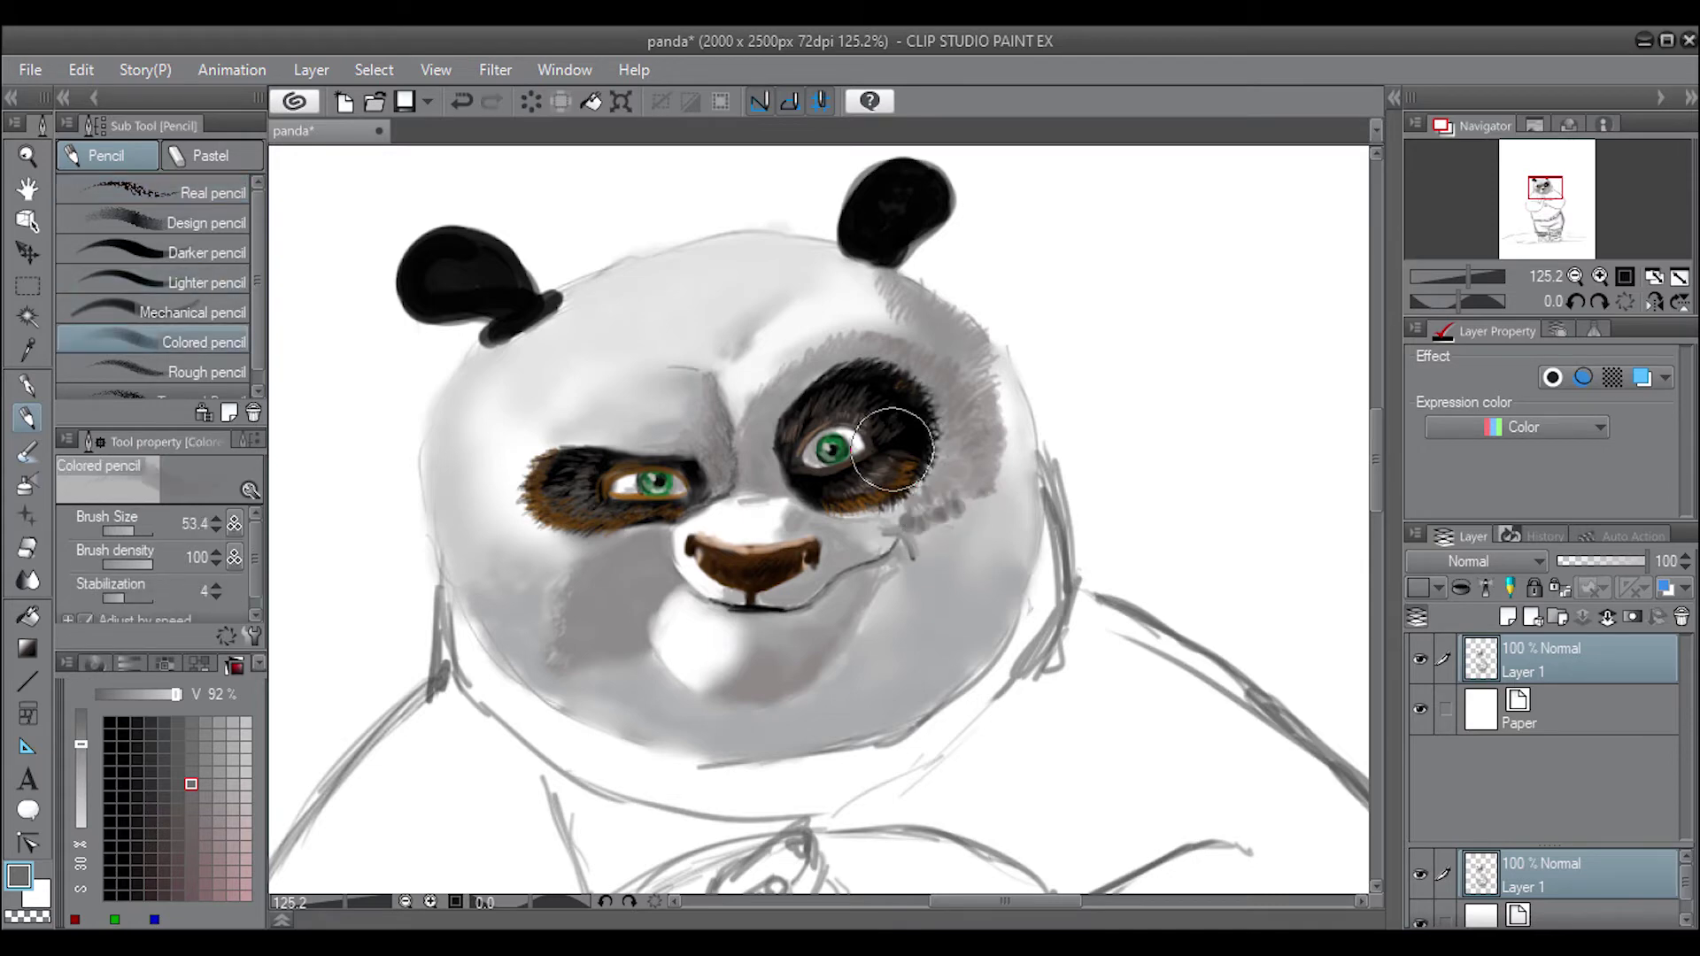
key("comma")
key("comma")
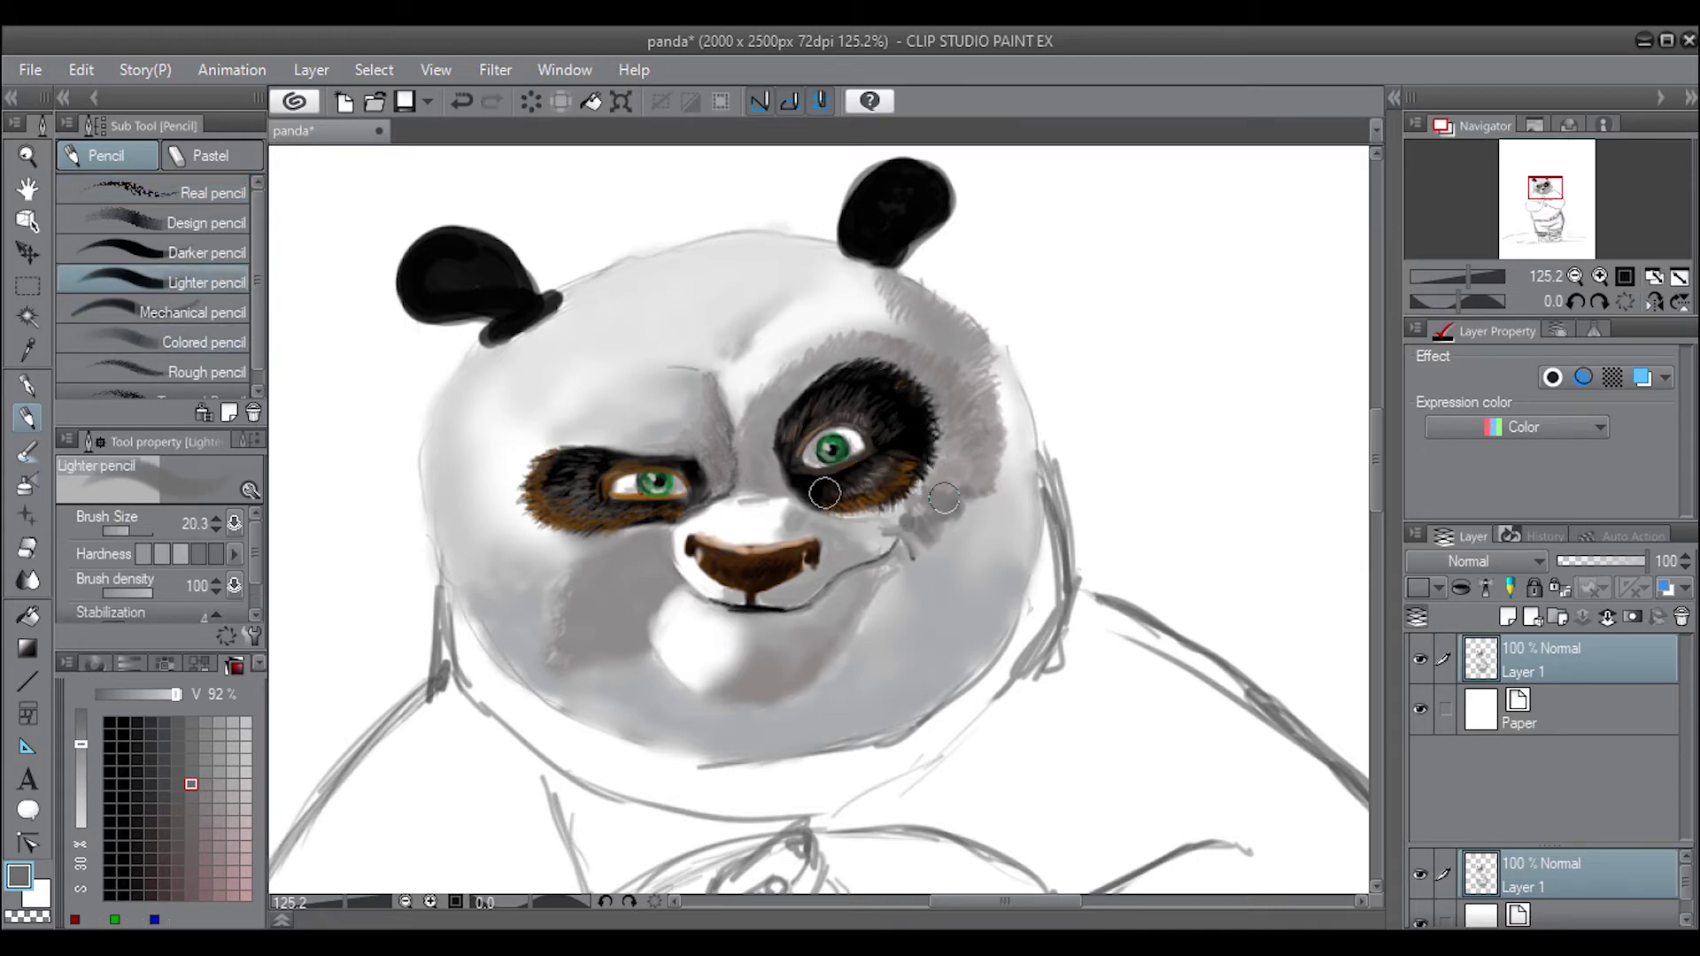
left_click(185, 253)
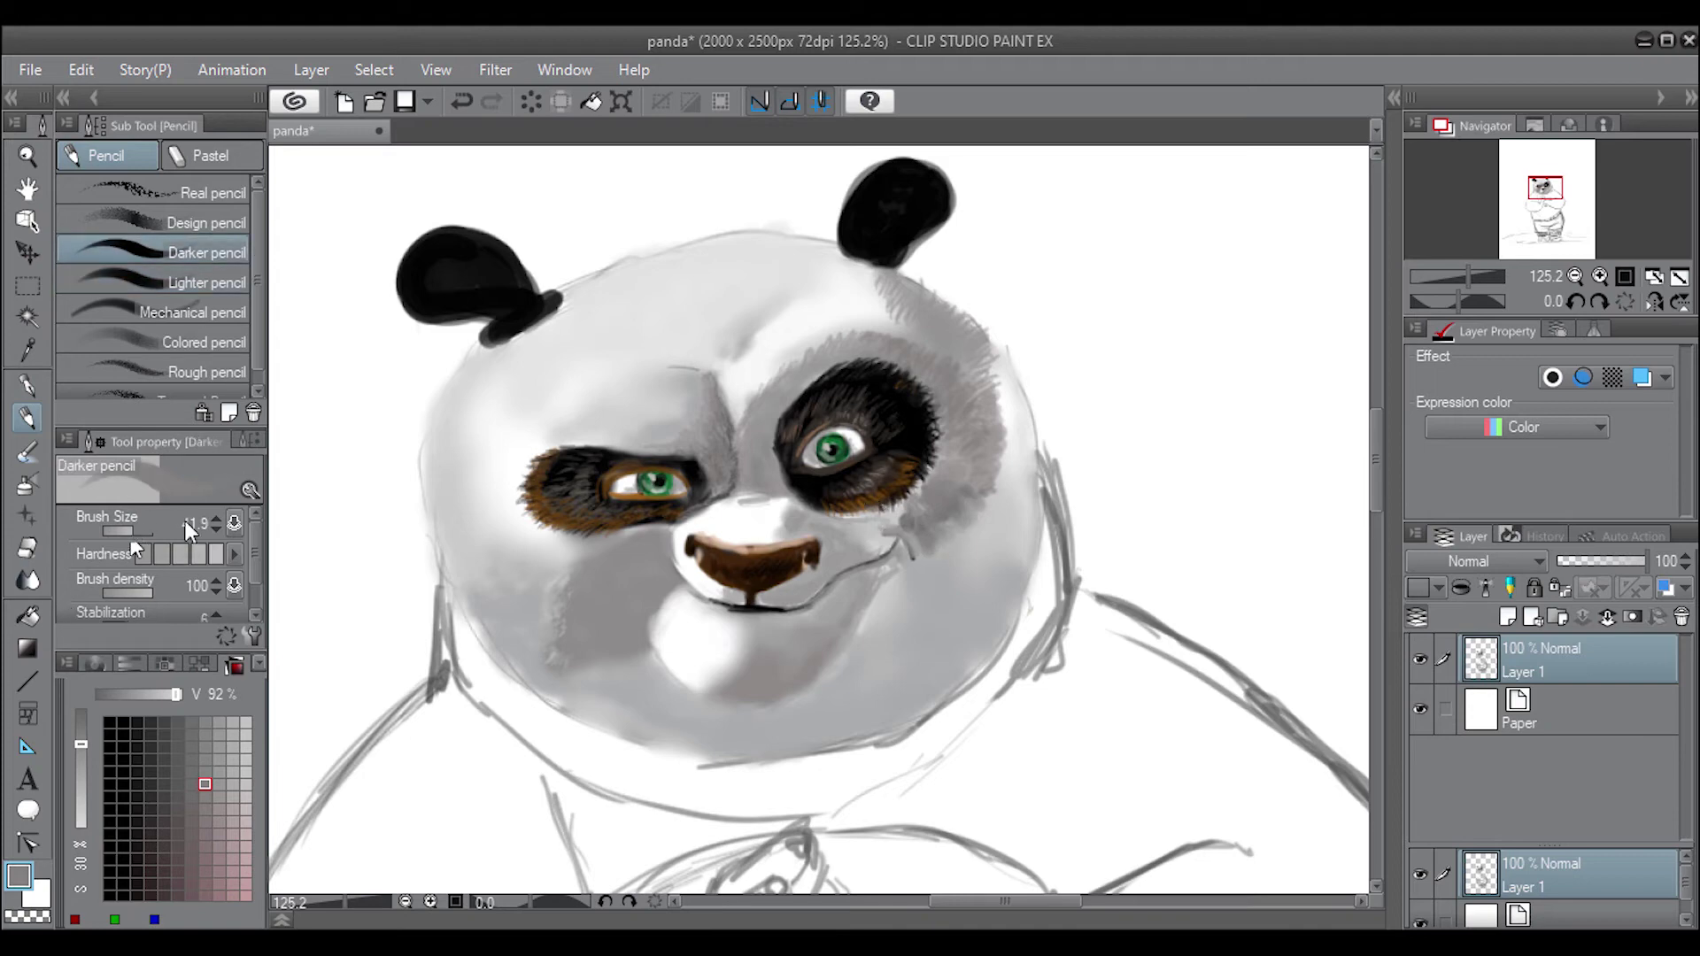
left_click_drag(917, 531, 972, 480)
left_click(971, 479, "alt")
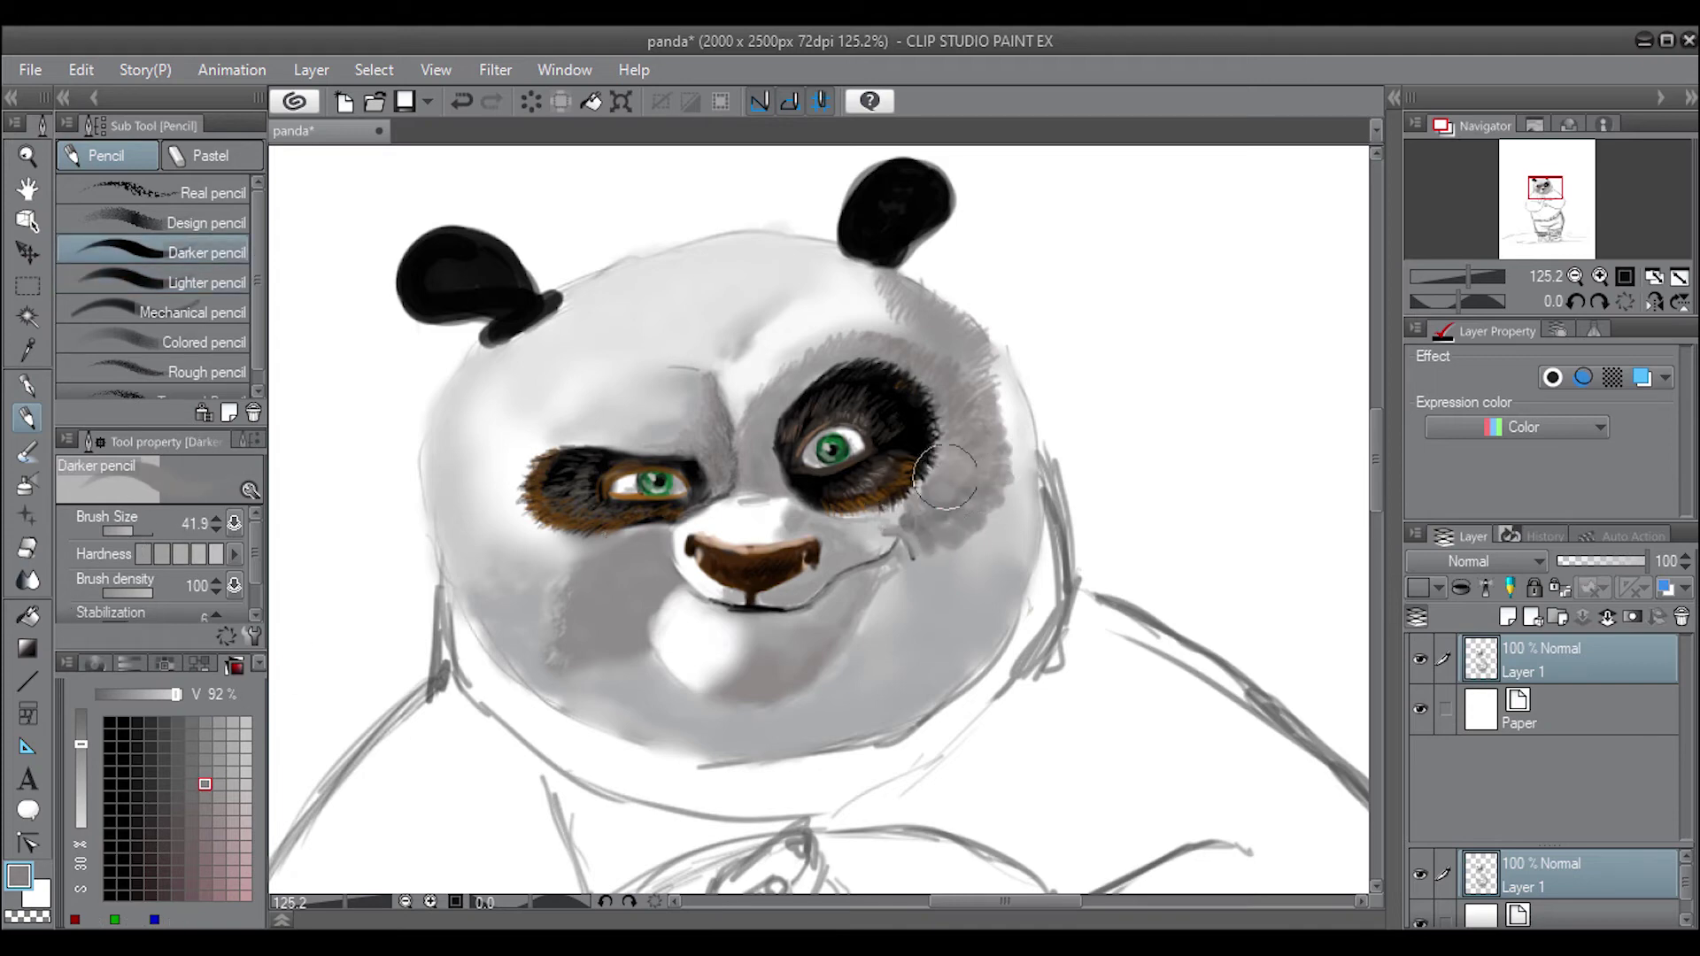
mouse_move(959, 502)
left_mouse_down()
mouse_move(872, 521)
mouse_move(982, 522)
mouse_move(1009, 496)
mouse_move(982, 437)
left_mouse_up()
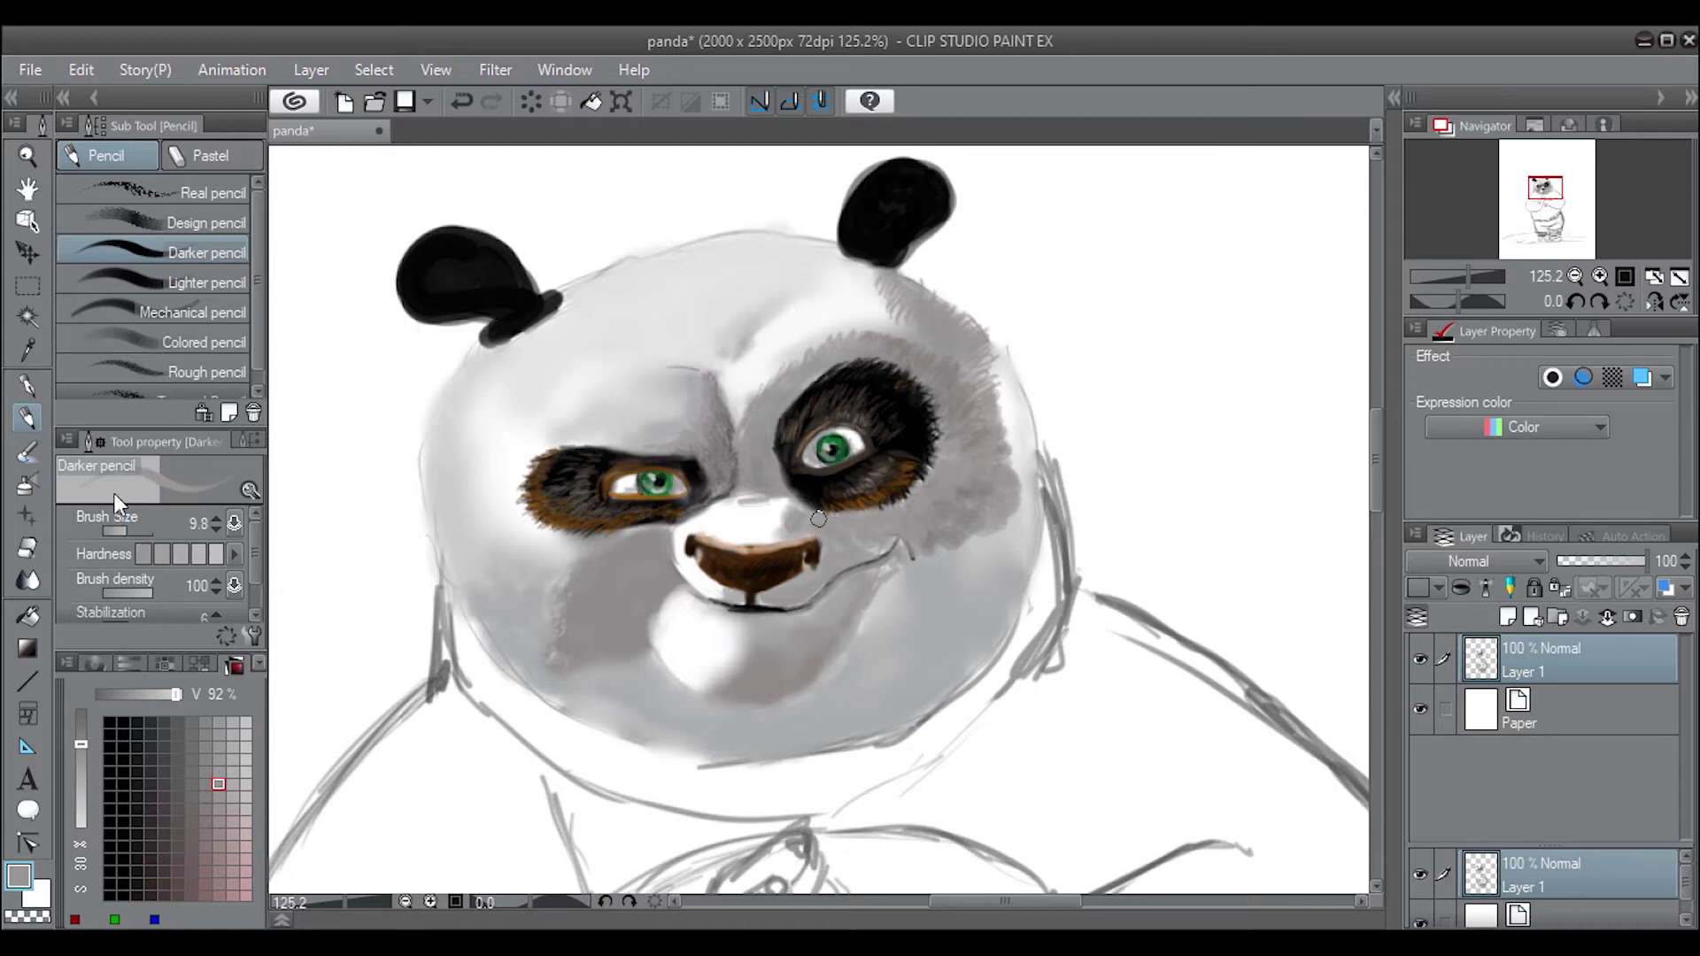
Flick thin darker-grey fur strokes along the eye patch edge and down the cheek
left_click_drag(133, 531, 126, 529)
left_click(978, 452, "alt")
left_click(980, 456, "alt")
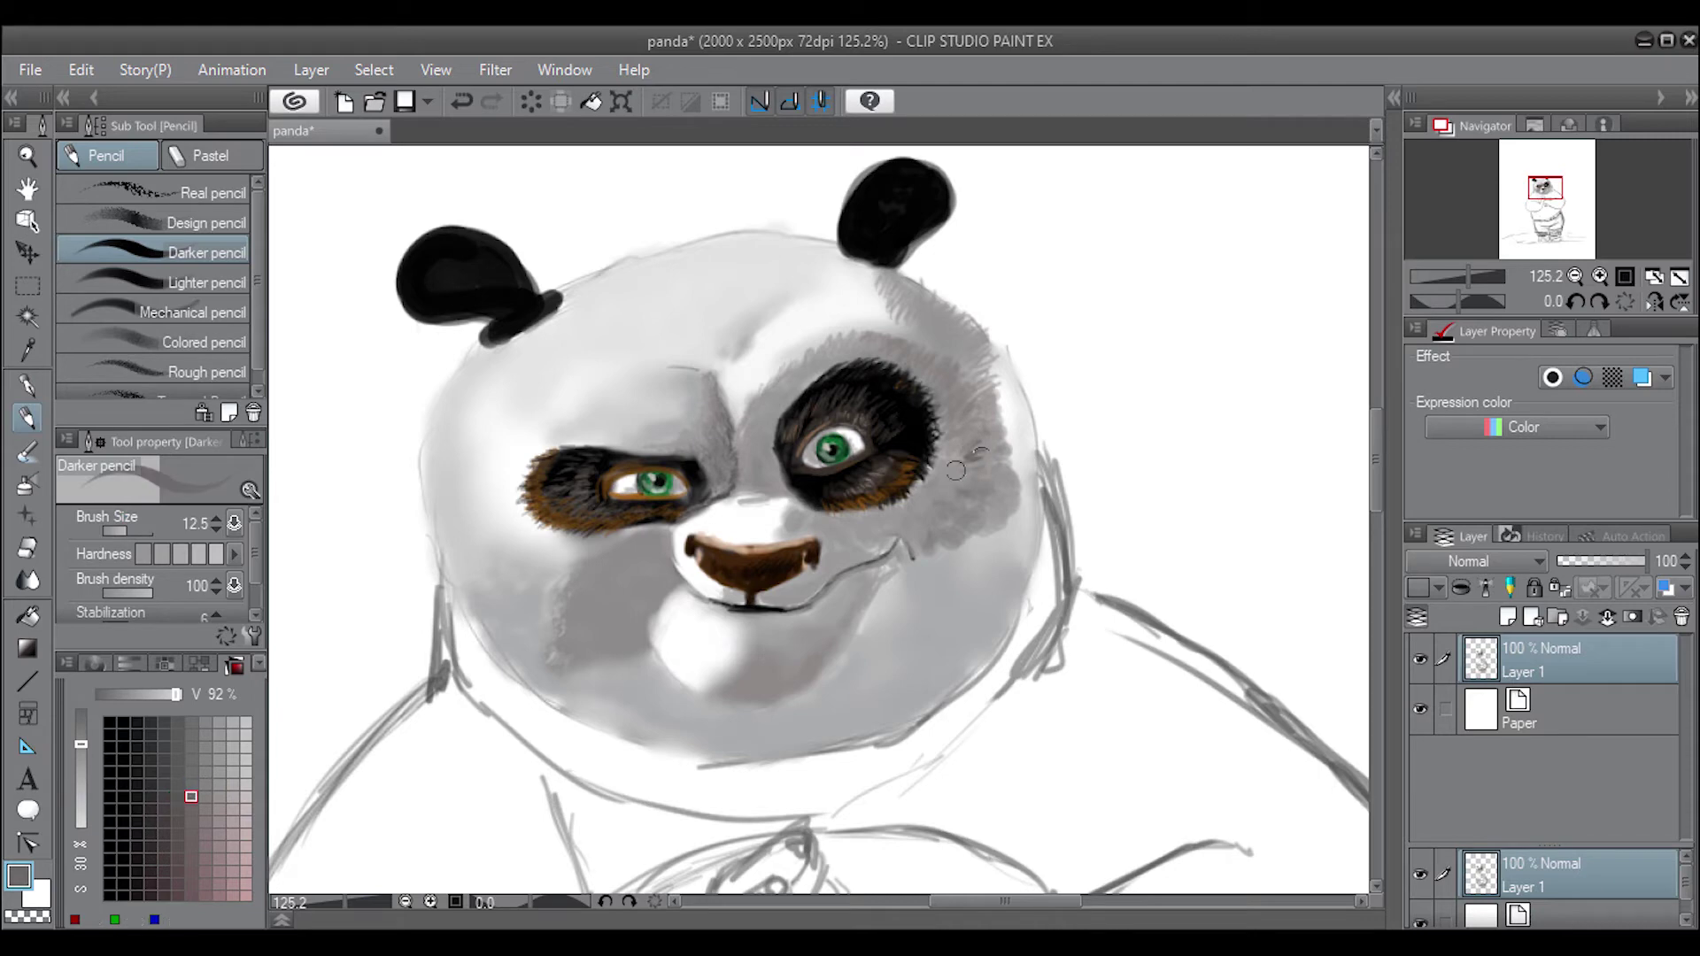
mouse_move(980, 456)
left_mouse_down()
mouse_move(948, 460)
mouse_move(983, 443)
mouse_move(967, 429)
left_mouse_up()
mouse_move(956, 493)
left_mouse_down()
mouse_move(1009, 443)
mouse_move(1001, 390)
mouse_move(985, 426)
left_mouse_up()
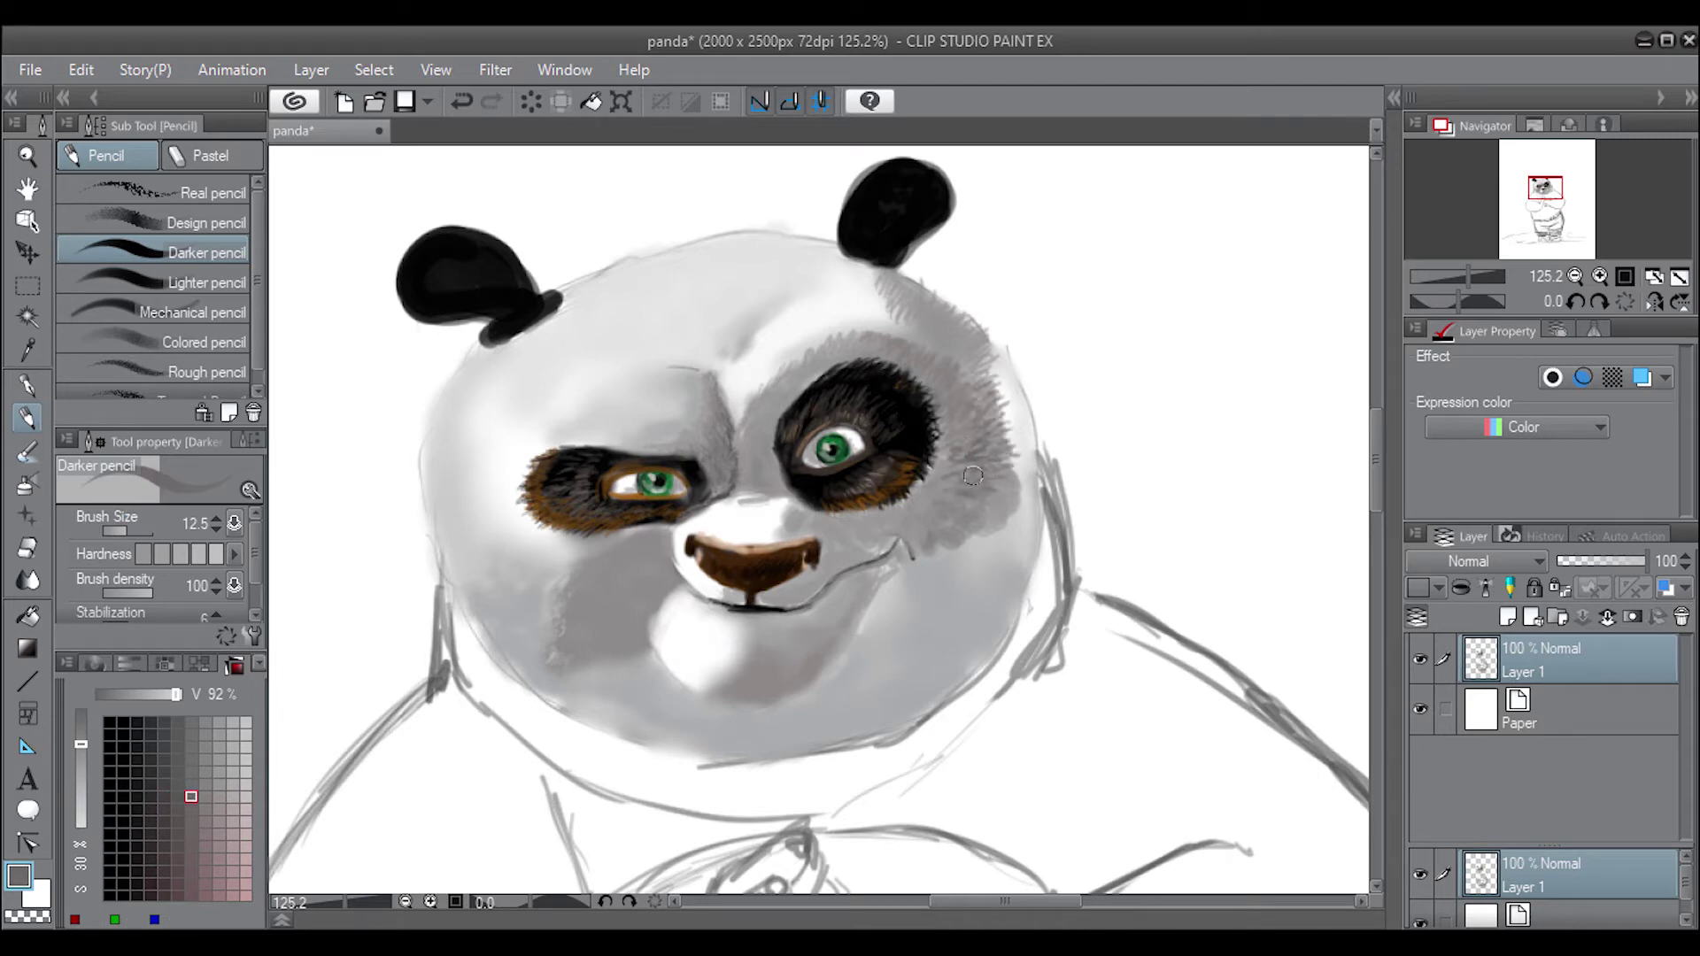
mouse_move(1014, 515)
left_mouse_down()
mouse_move(1005, 483)
mouse_move(1005, 527)
mouse_move(974, 531)
mouse_move(975, 552)
mouse_move(952, 505)
mouse_move(908, 538)
mouse_move(918, 529)
left_mouse_up()
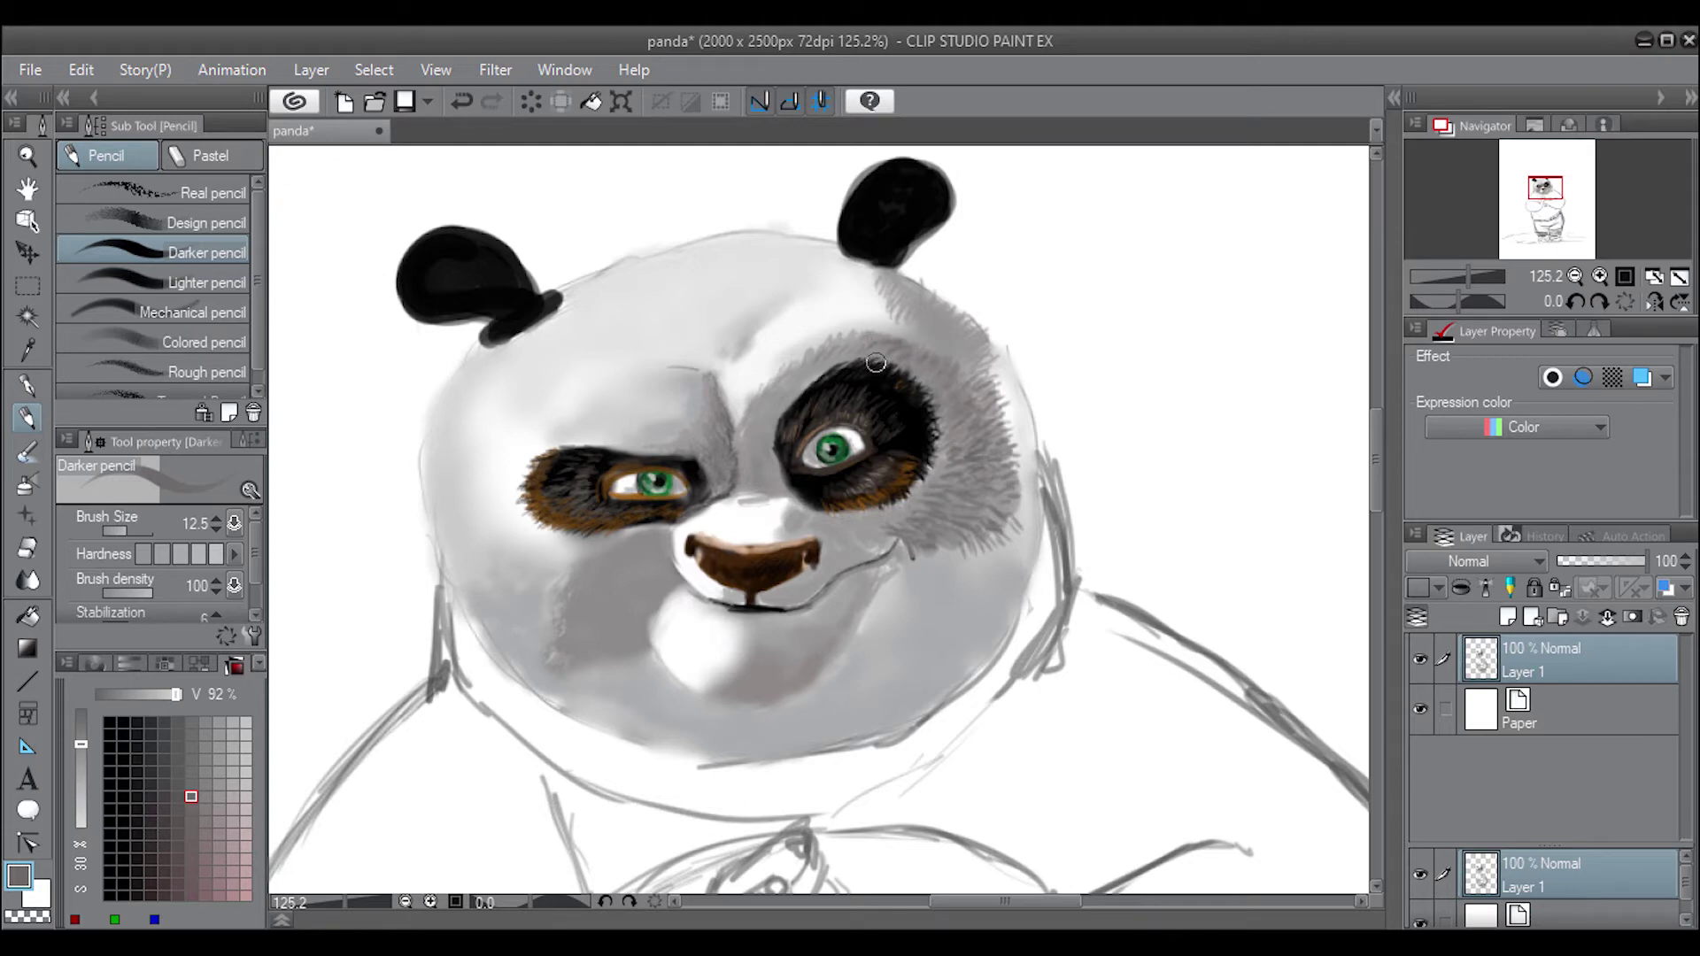
mouse_move(1005, 562)
left_mouse_down()
mouse_move(965, 545)
mouse_move(930, 564)
left_mouse_up()
left_click(982, 548, "alt")
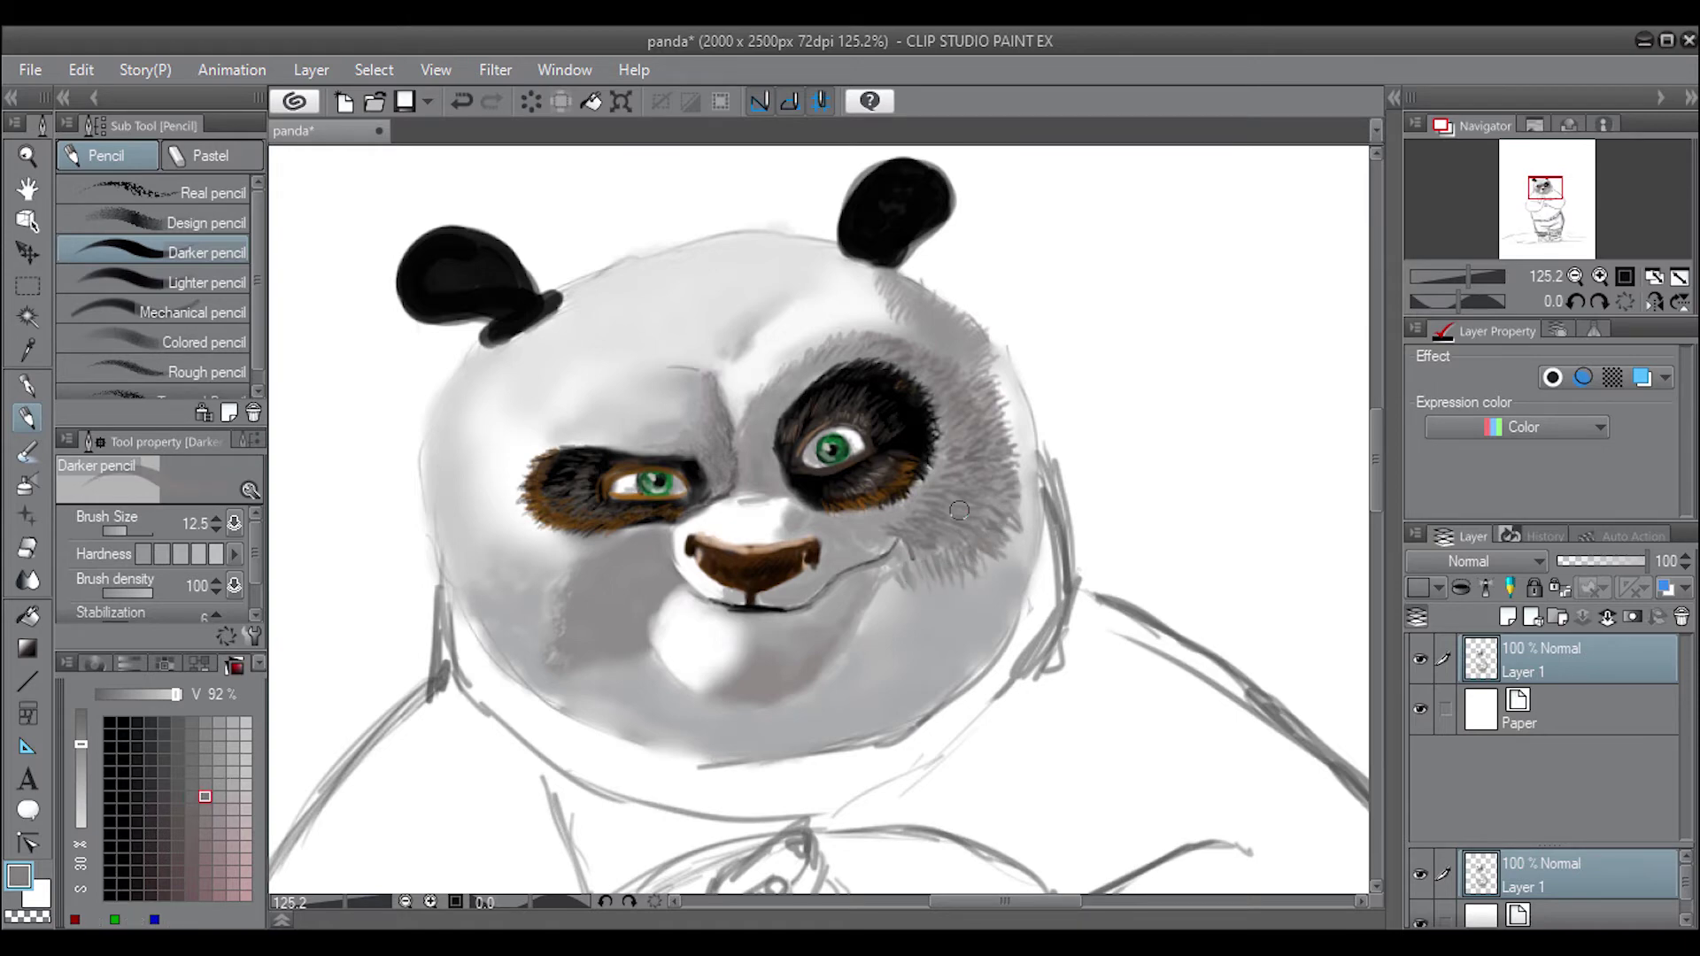
Blur the cheek fur, then paint more grey fur strokes lower on the right cheek
left_click(27, 580)
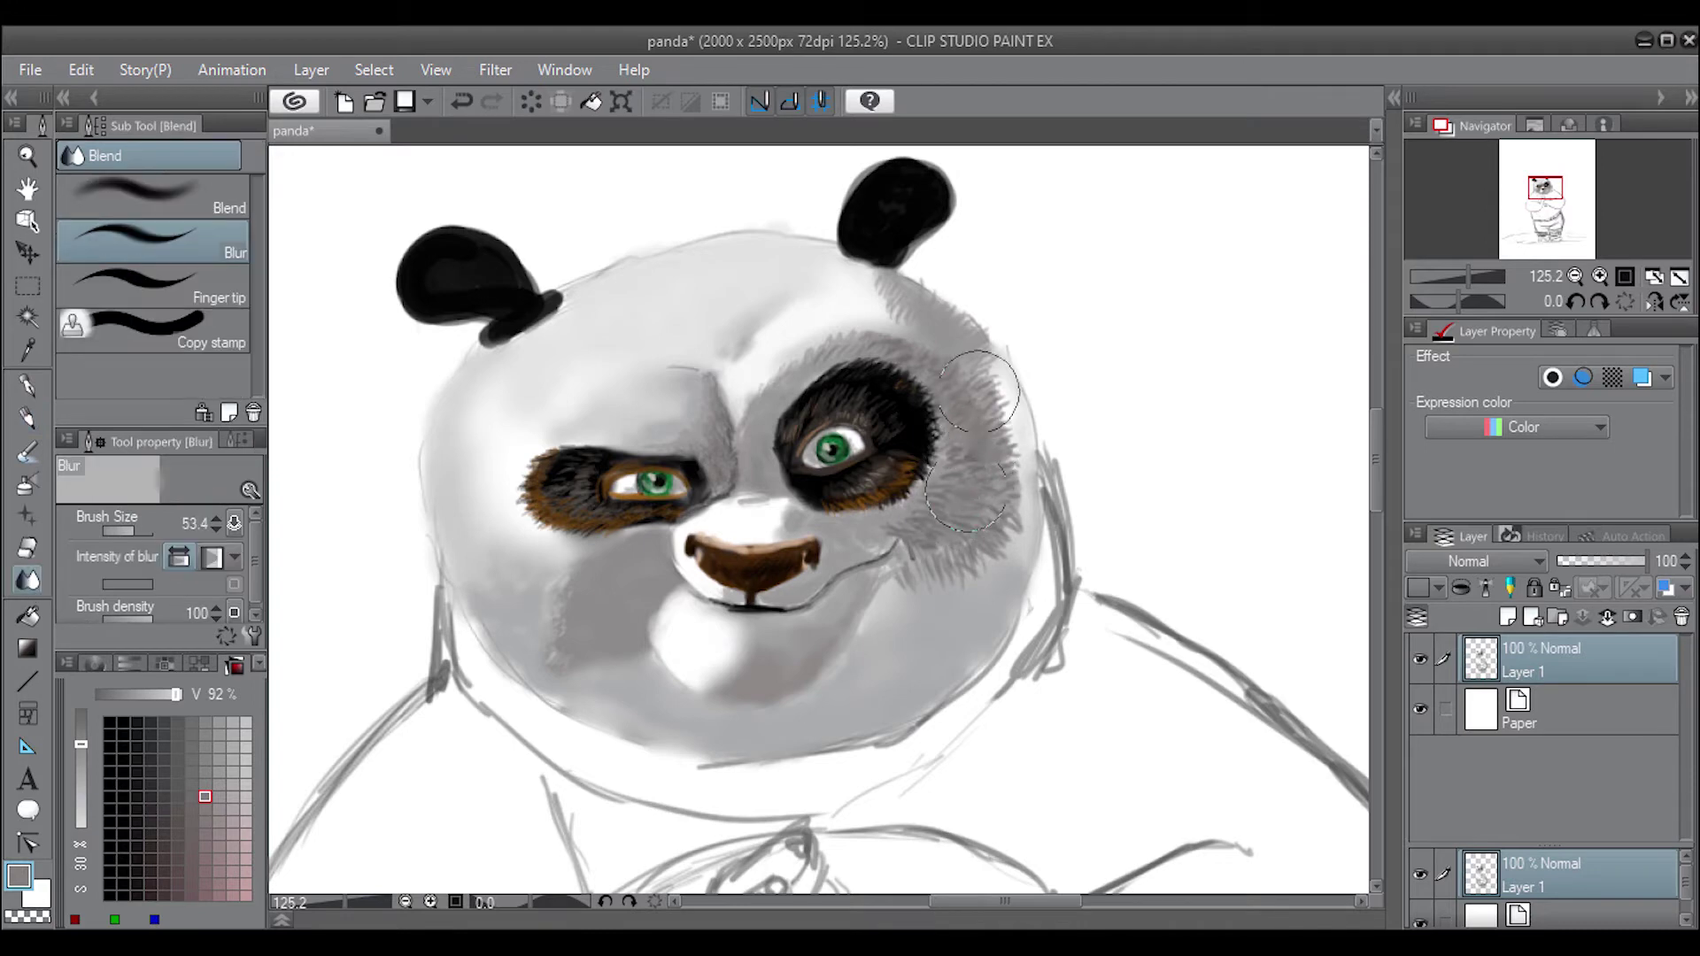
left_click_drag(905, 534, 987, 529)
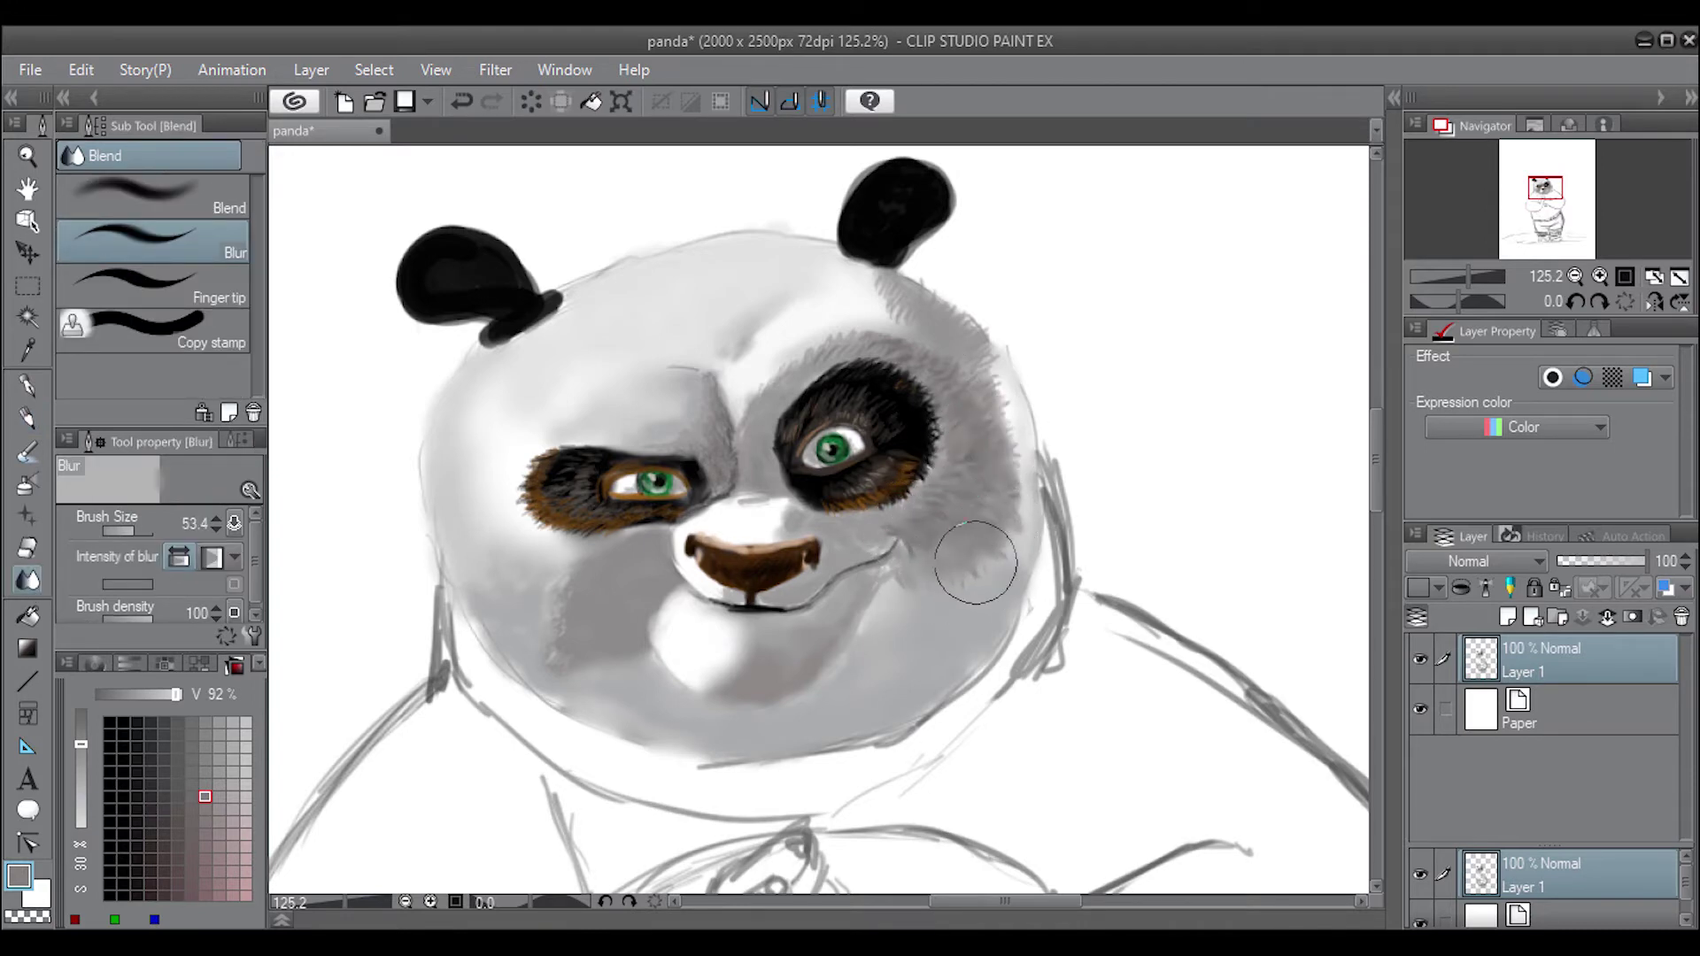
left_click(27, 416)
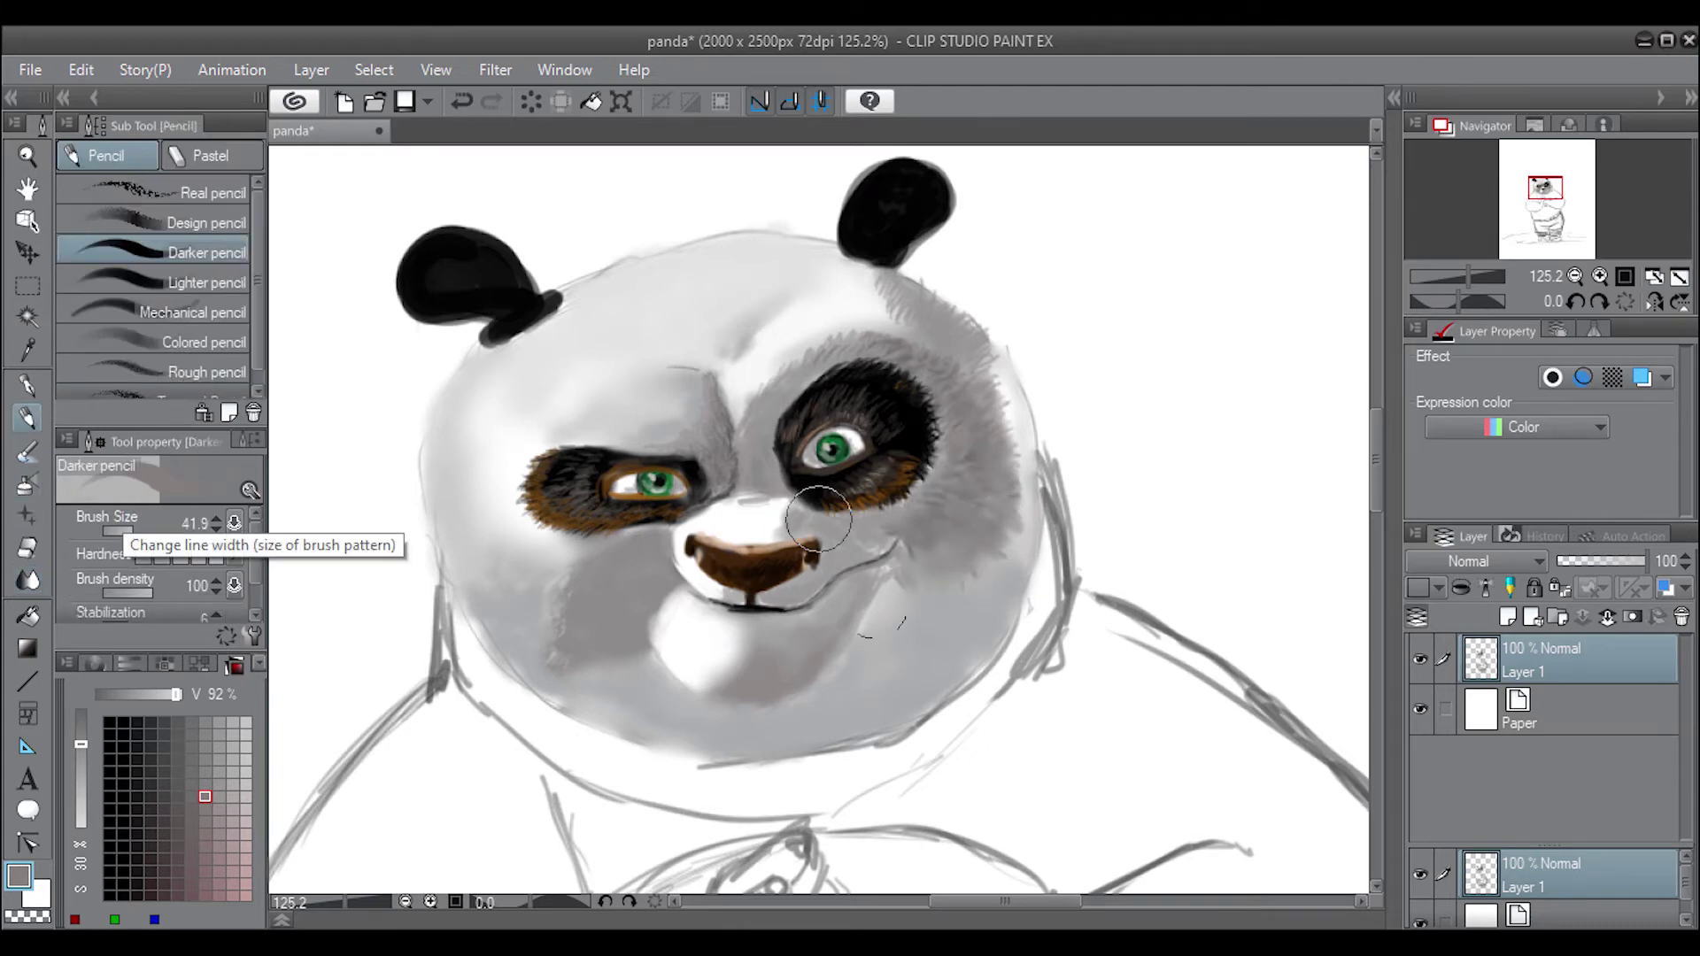
mouse_move(887, 590)
left_mouse_down()
mouse_move(969, 588)
mouse_move(911, 653)
mouse_move(885, 656)
mouse_move(974, 602)
mouse_move(1000, 549)
left_mouse_up()
left_click(190, 796)
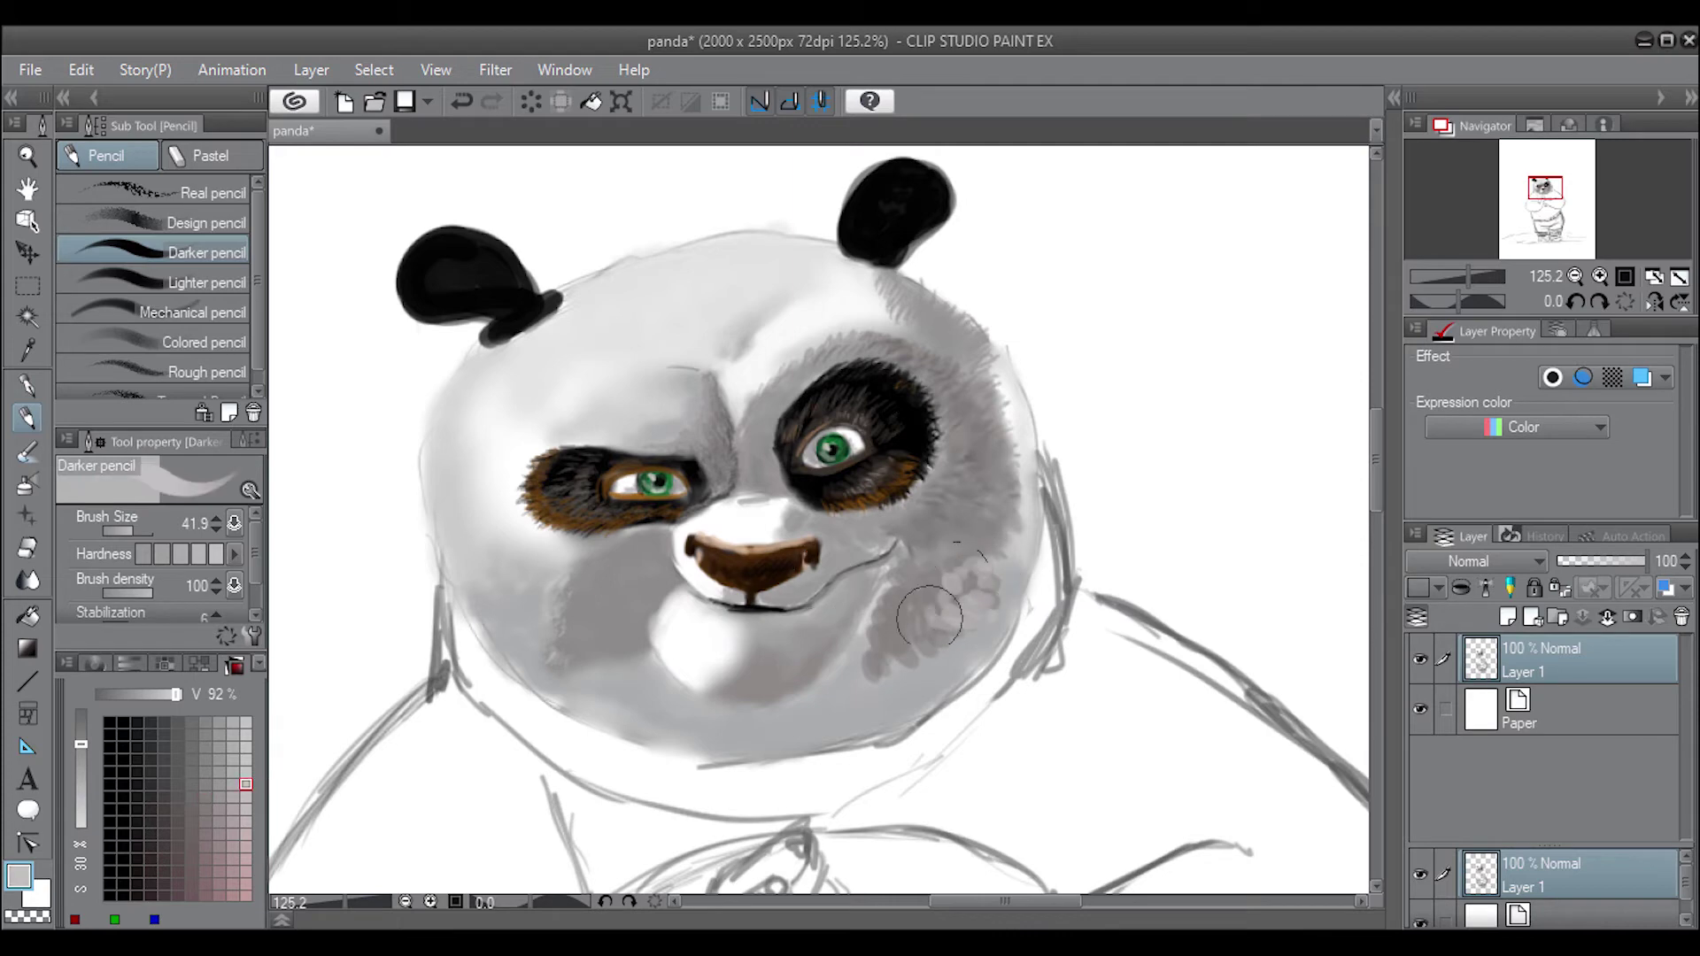
mouse_move(857, 655)
left_mouse_down()
mouse_move(878, 704)
mouse_move(974, 620)
mouse_move(982, 566)
mouse_move(850, 709)
left_mouse_up()
Blur the new dark dabs and the cheek's right edge into the face
key("j")
mouse_move(962, 578)
left_mouse_down()
mouse_move(863, 672)
mouse_move(979, 576)
mouse_move(870, 678)
mouse_move(892, 587)
mouse_move(858, 678)
left_mouse_up()
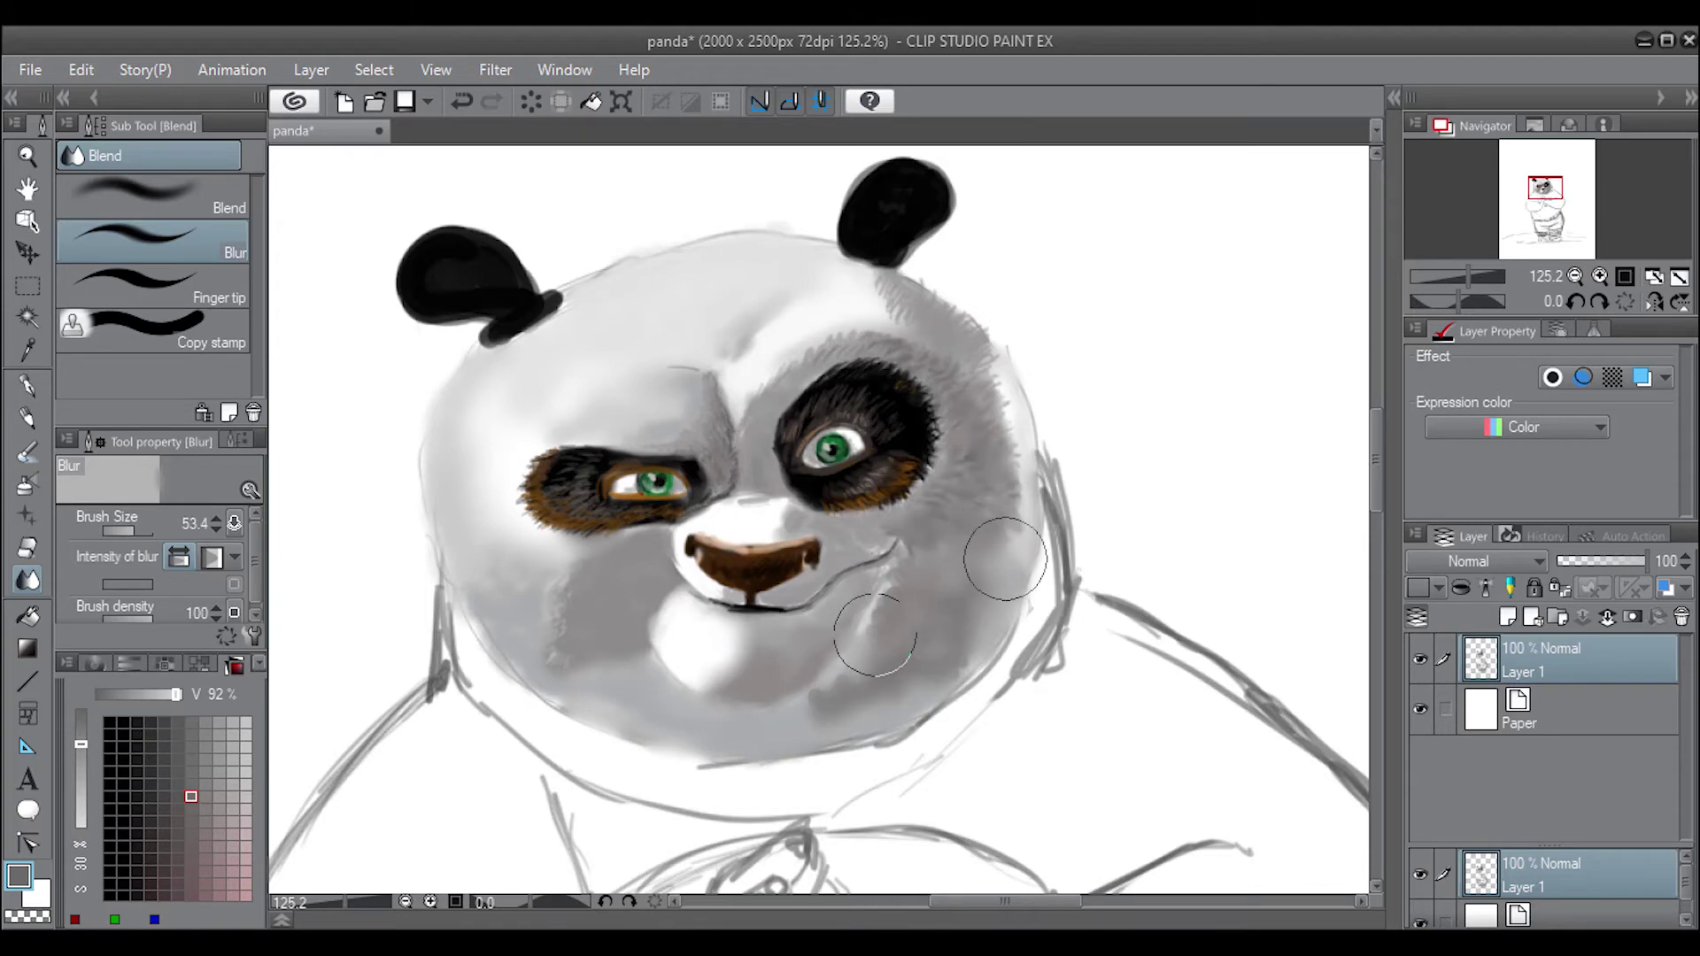
left_click_drag(993, 503, 984, 666)
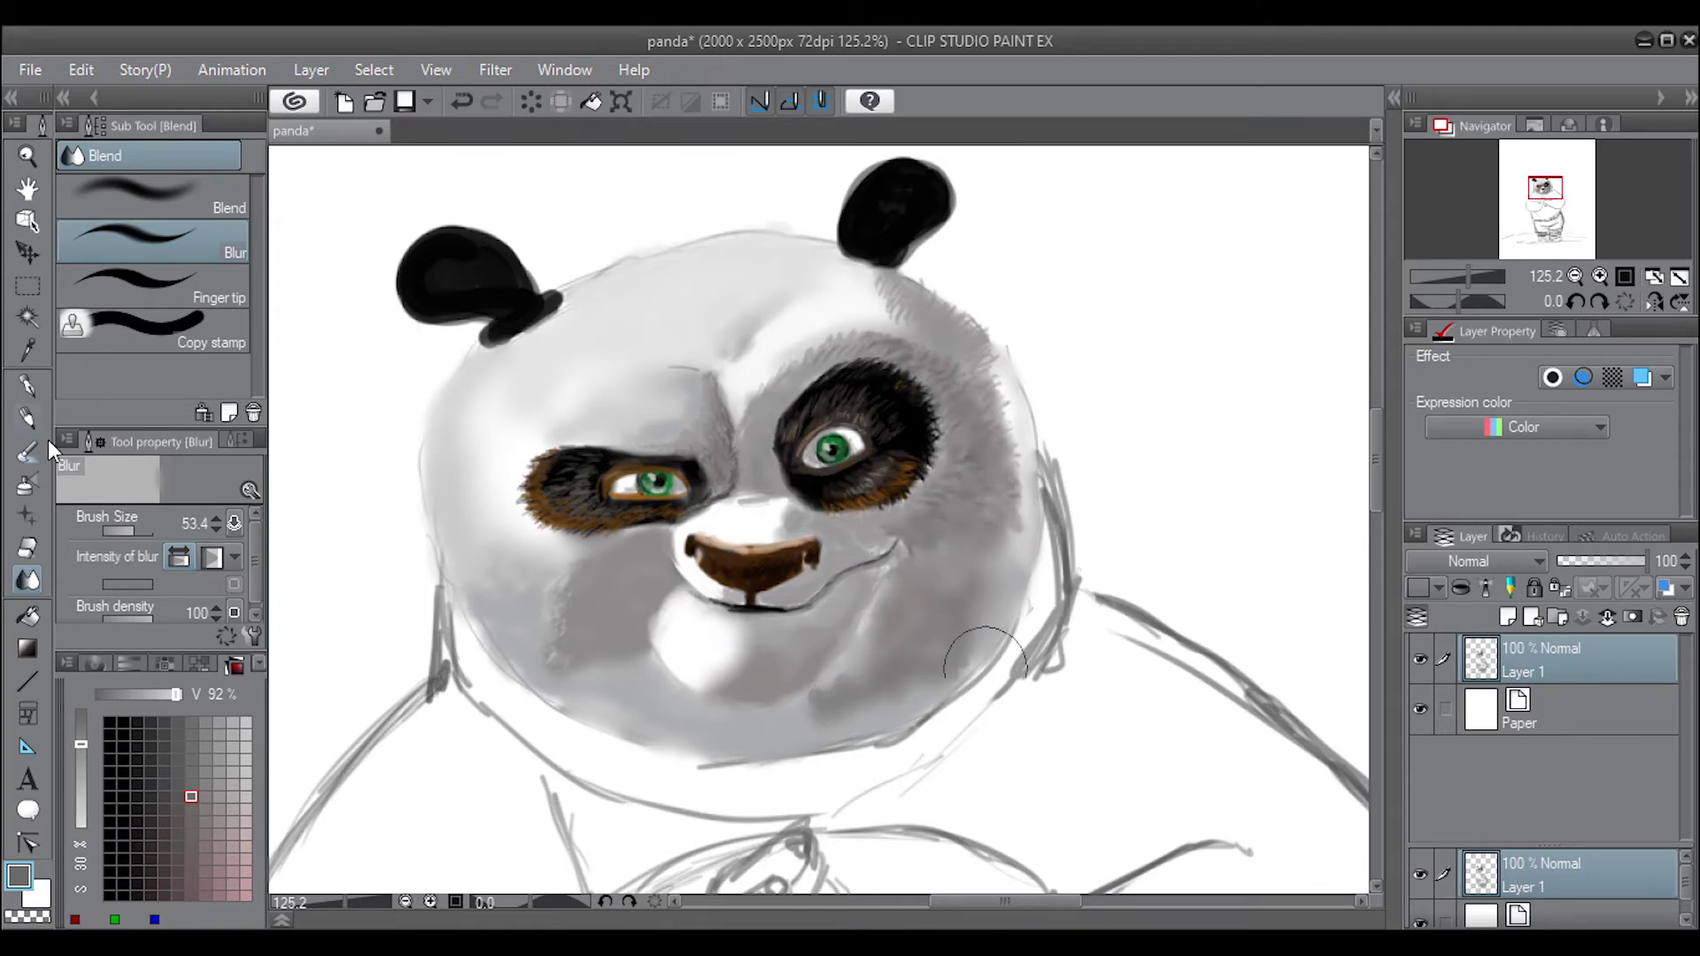
left_click(28, 484)
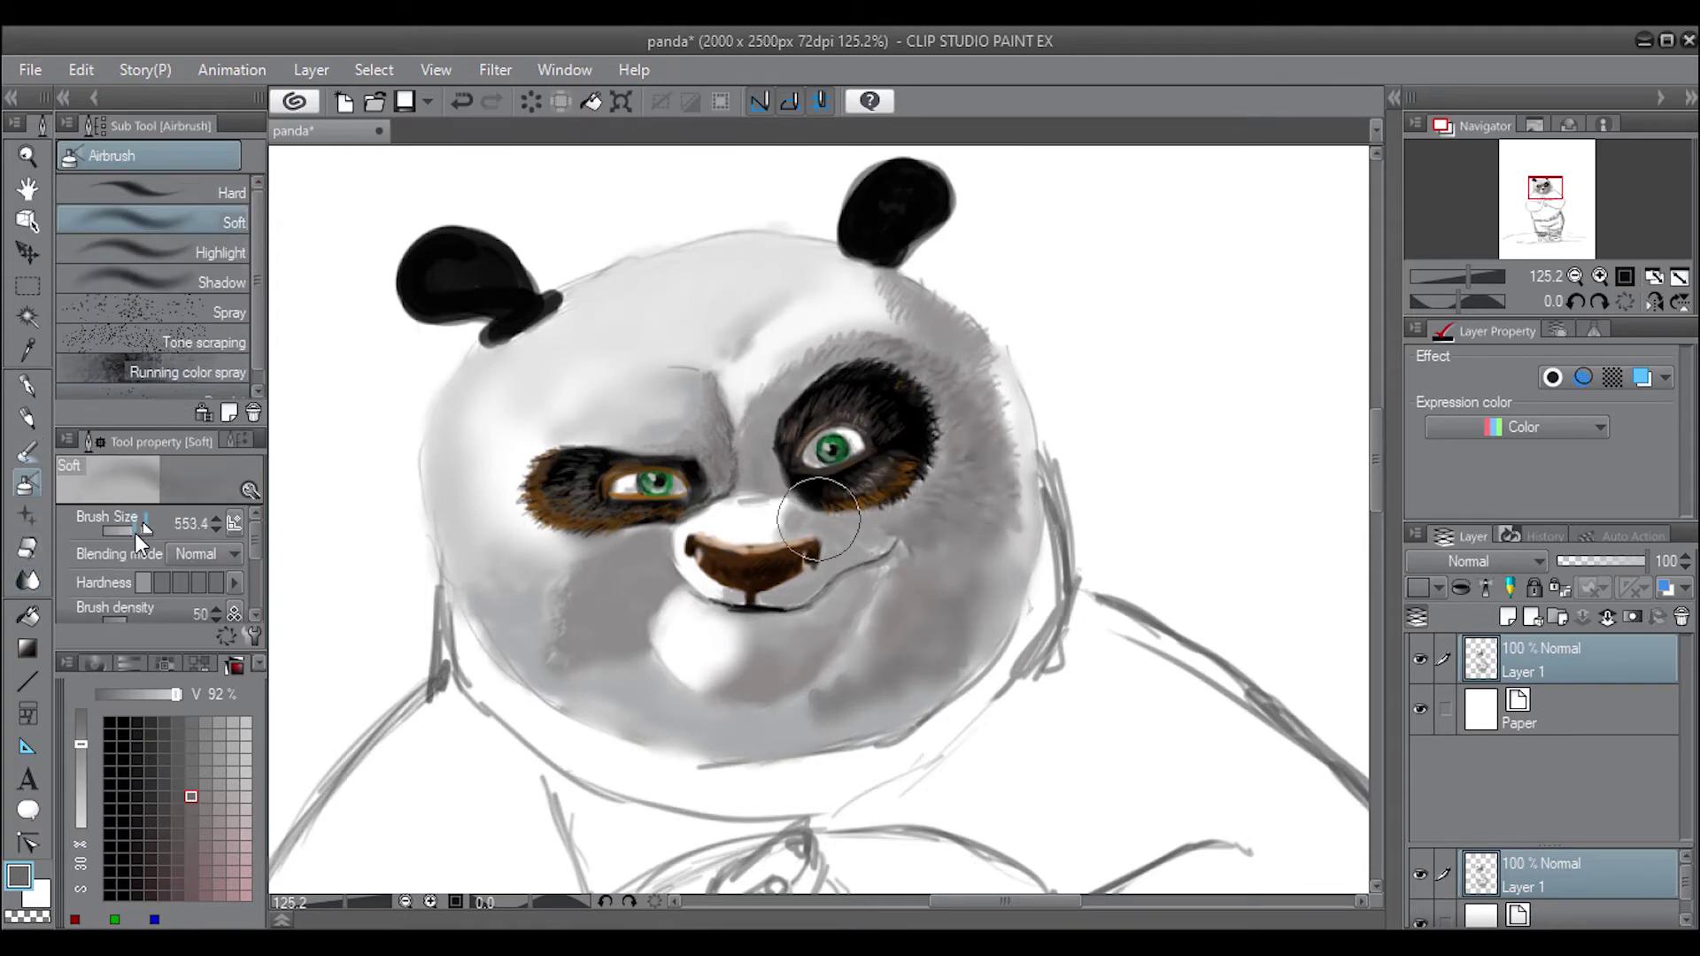
Airbrush soft grey onto the right cheek, nose end, chin and right face edge
left_click_drag(137, 533, 119, 532)
mouse_move(929, 596)
left_mouse_down()
mouse_move(968, 569)
mouse_move(948, 531)
mouse_move(892, 631)
left_mouse_up()
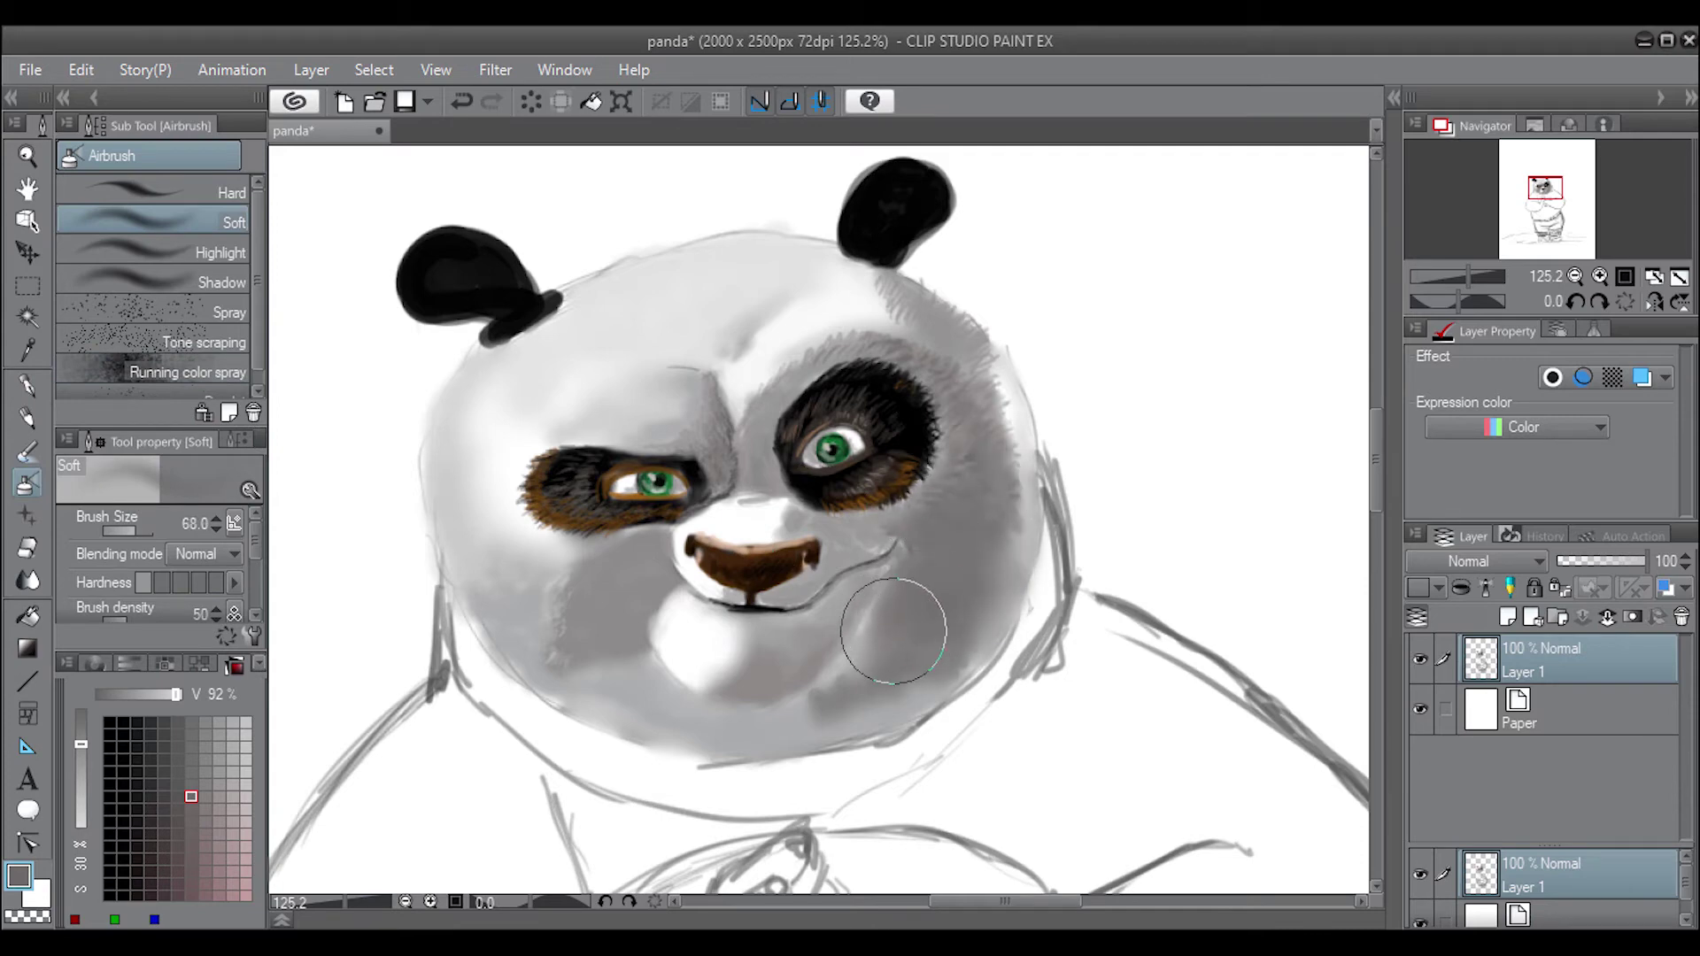
key("bracketleft")
key("bracketleft")
key("bracketleft")
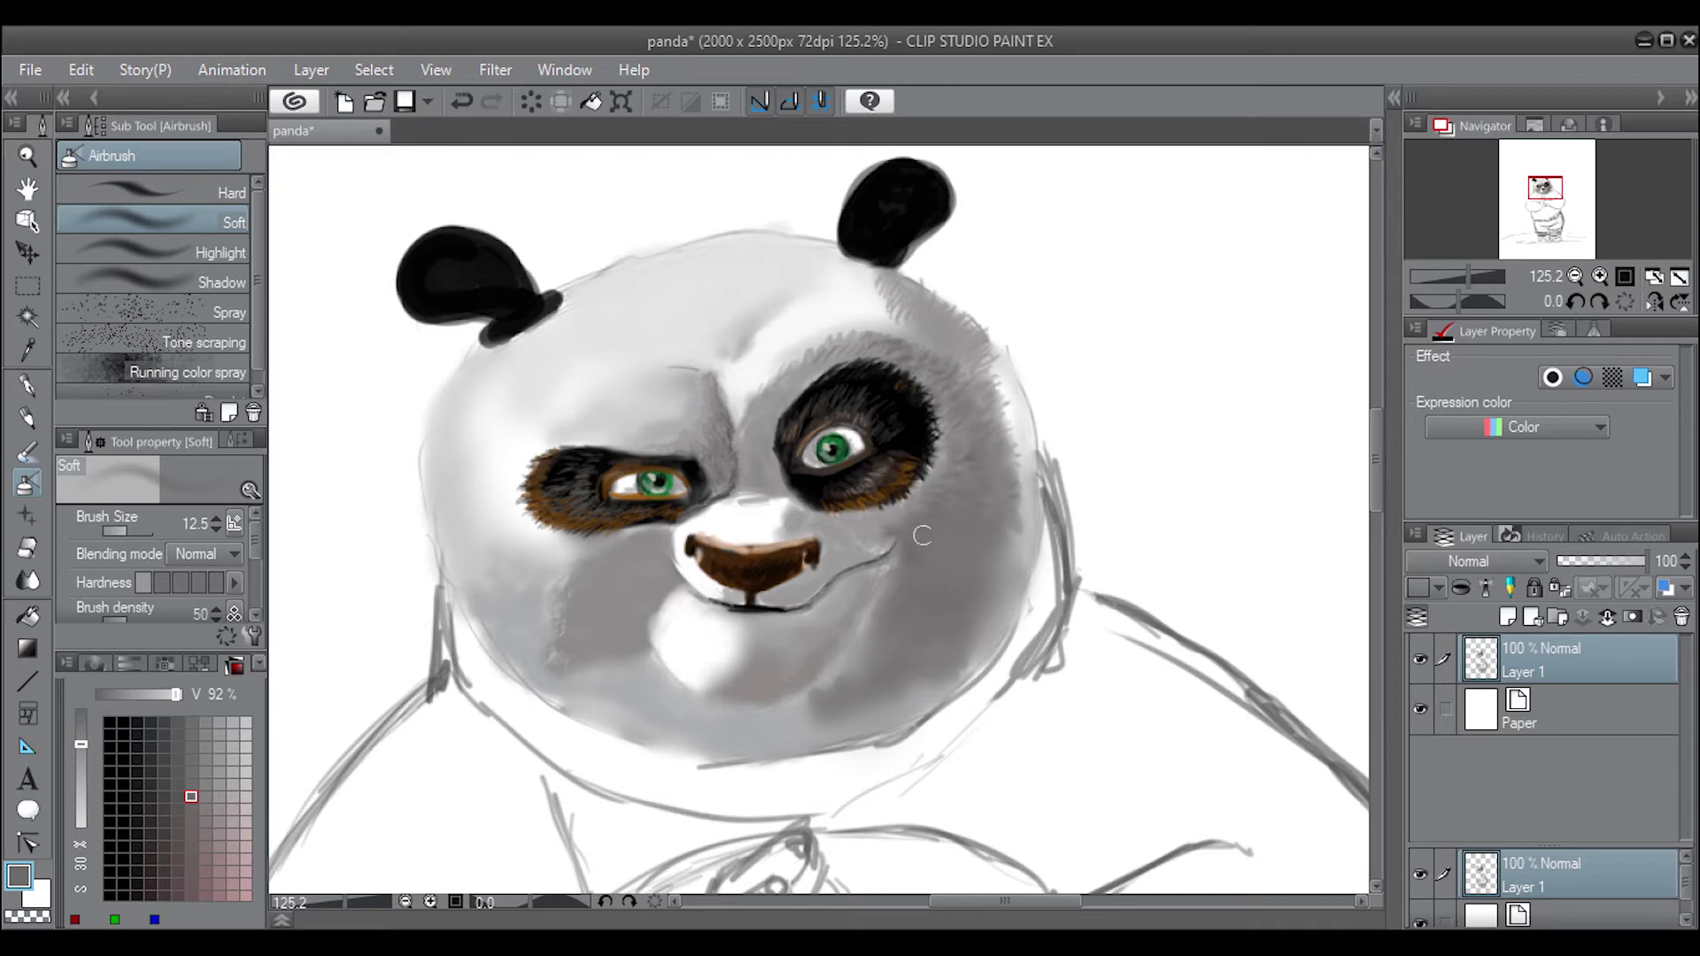
mouse_move(833, 560)
left_mouse_down()
mouse_move(807, 522)
mouse_move(845, 558)
left_mouse_up()
mouse_move(838, 639)
left_mouse_down()
mouse_move(791, 683)
mouse_move(741, 686)
mouse_move(859, 611)
mouse_move(748, 637)
left_mouse_up()
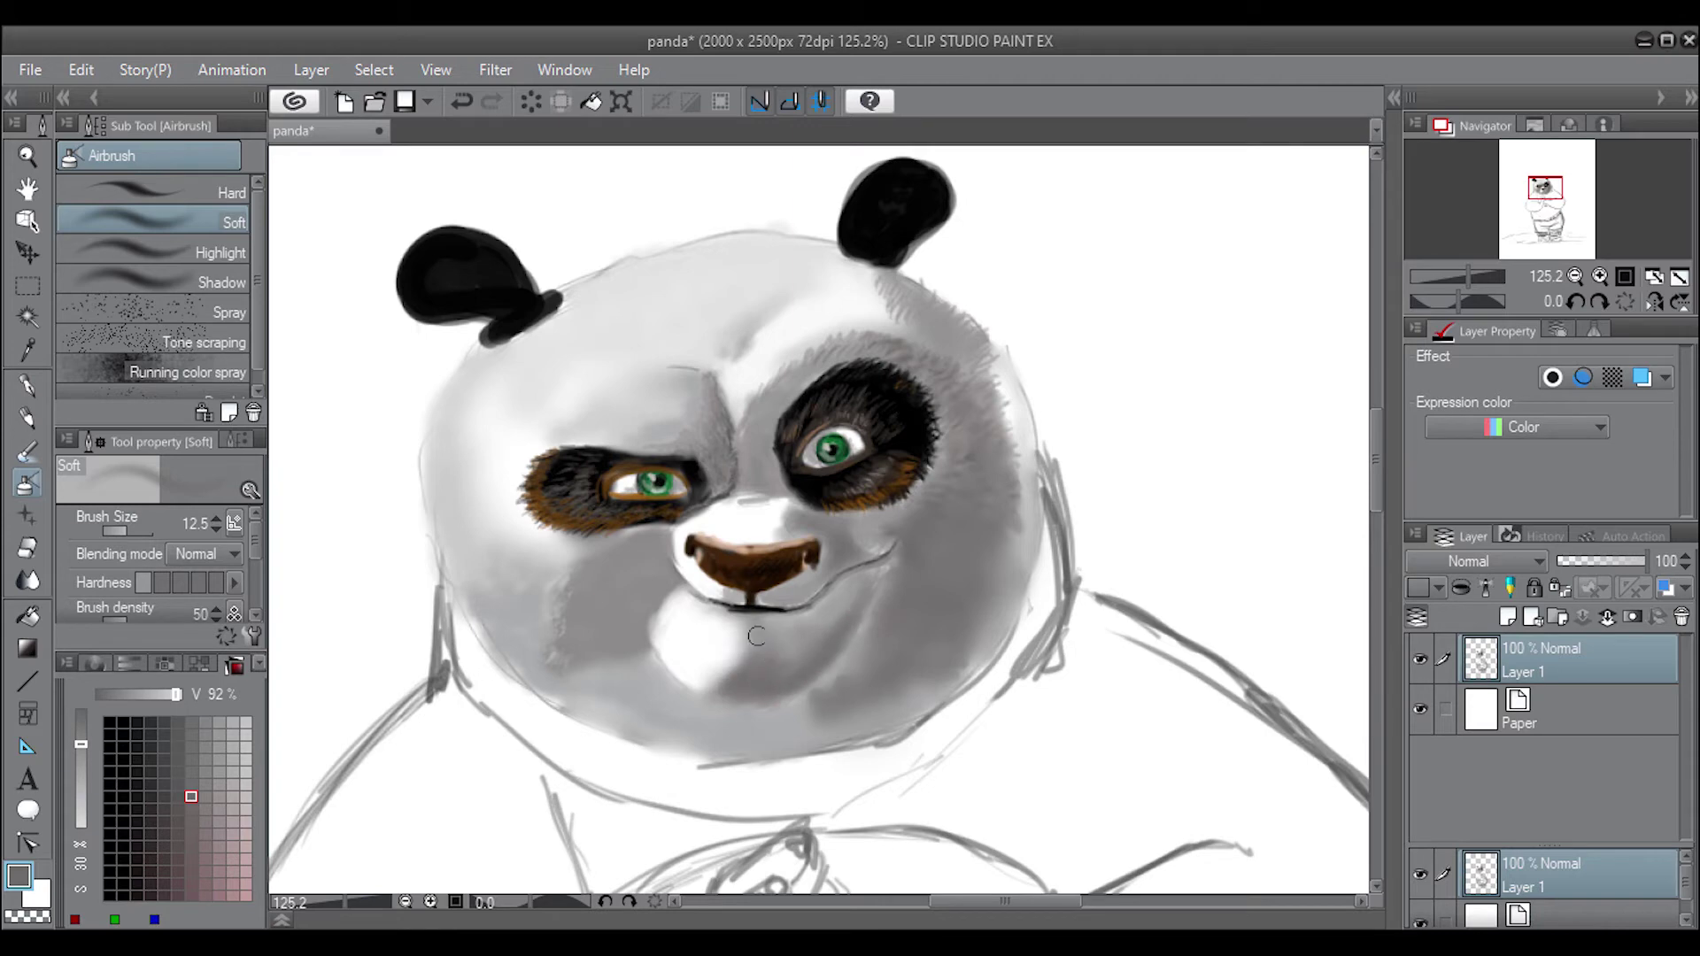
mouse_move(967, 644)
left_mouse_down()
mouse_move(1009, 545)
mouse_move(1009, 473)
mouse_move(955, 410)
left_mouse_up()
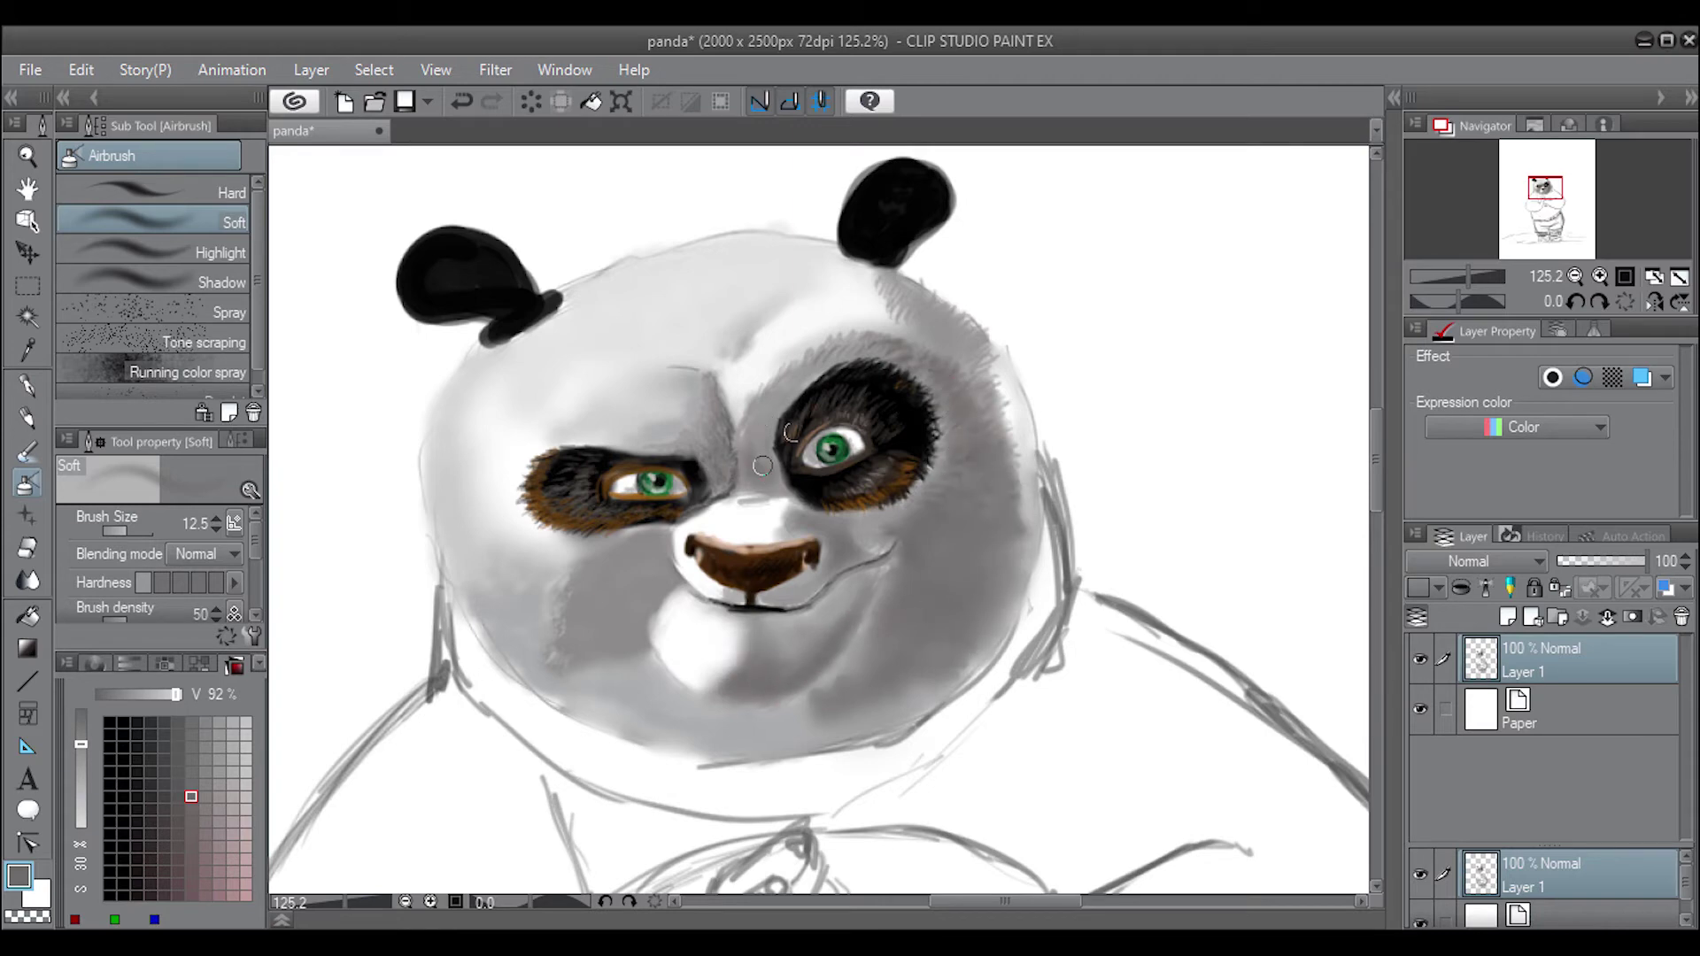
Highlight the left eye patch fur and softly shade the brow and under the nose
left_click(222, 247)
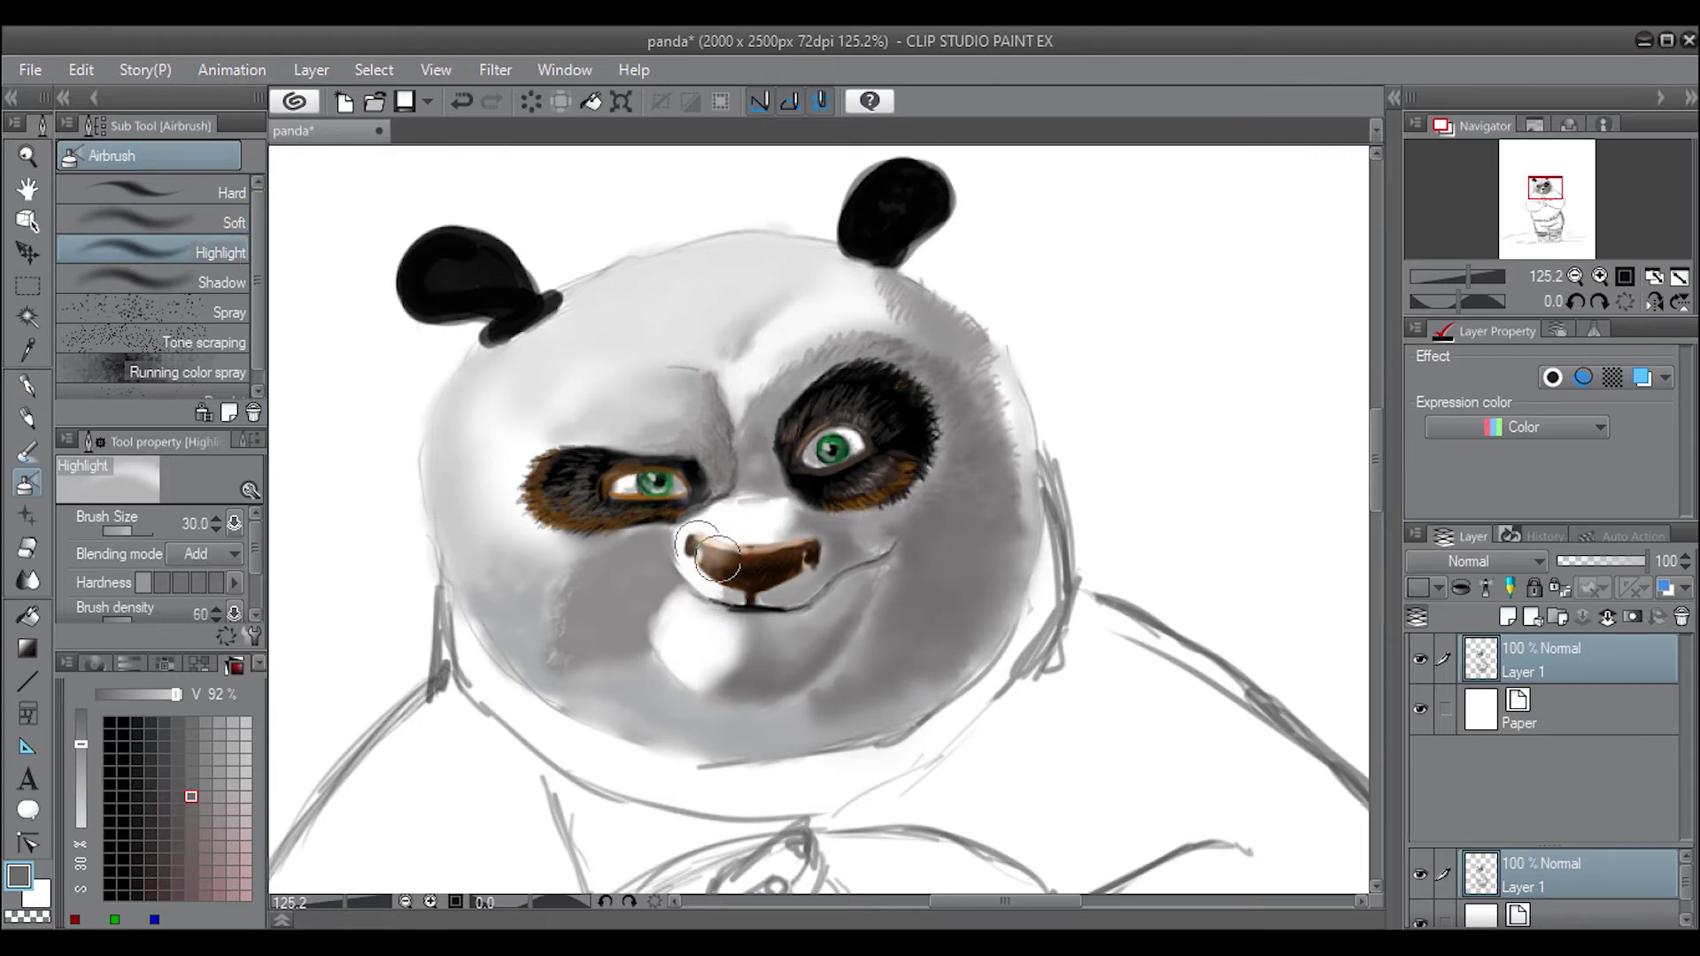
left_click_drag(570, 507, 587, 516)
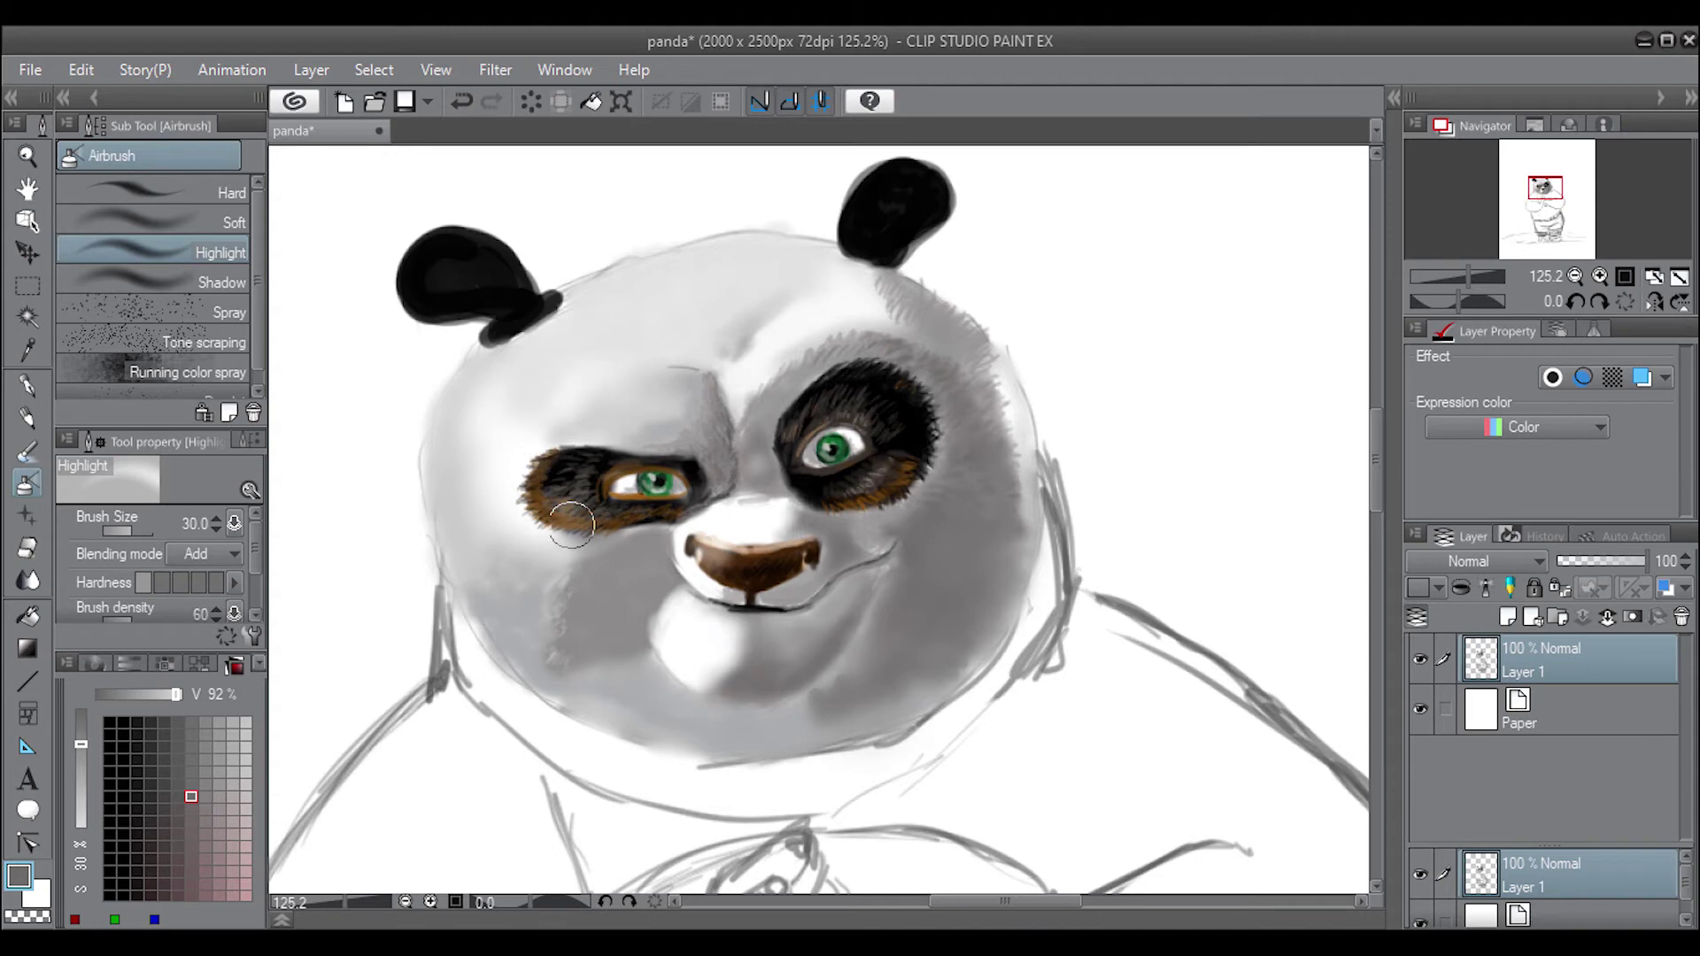
left_click(198, 268)
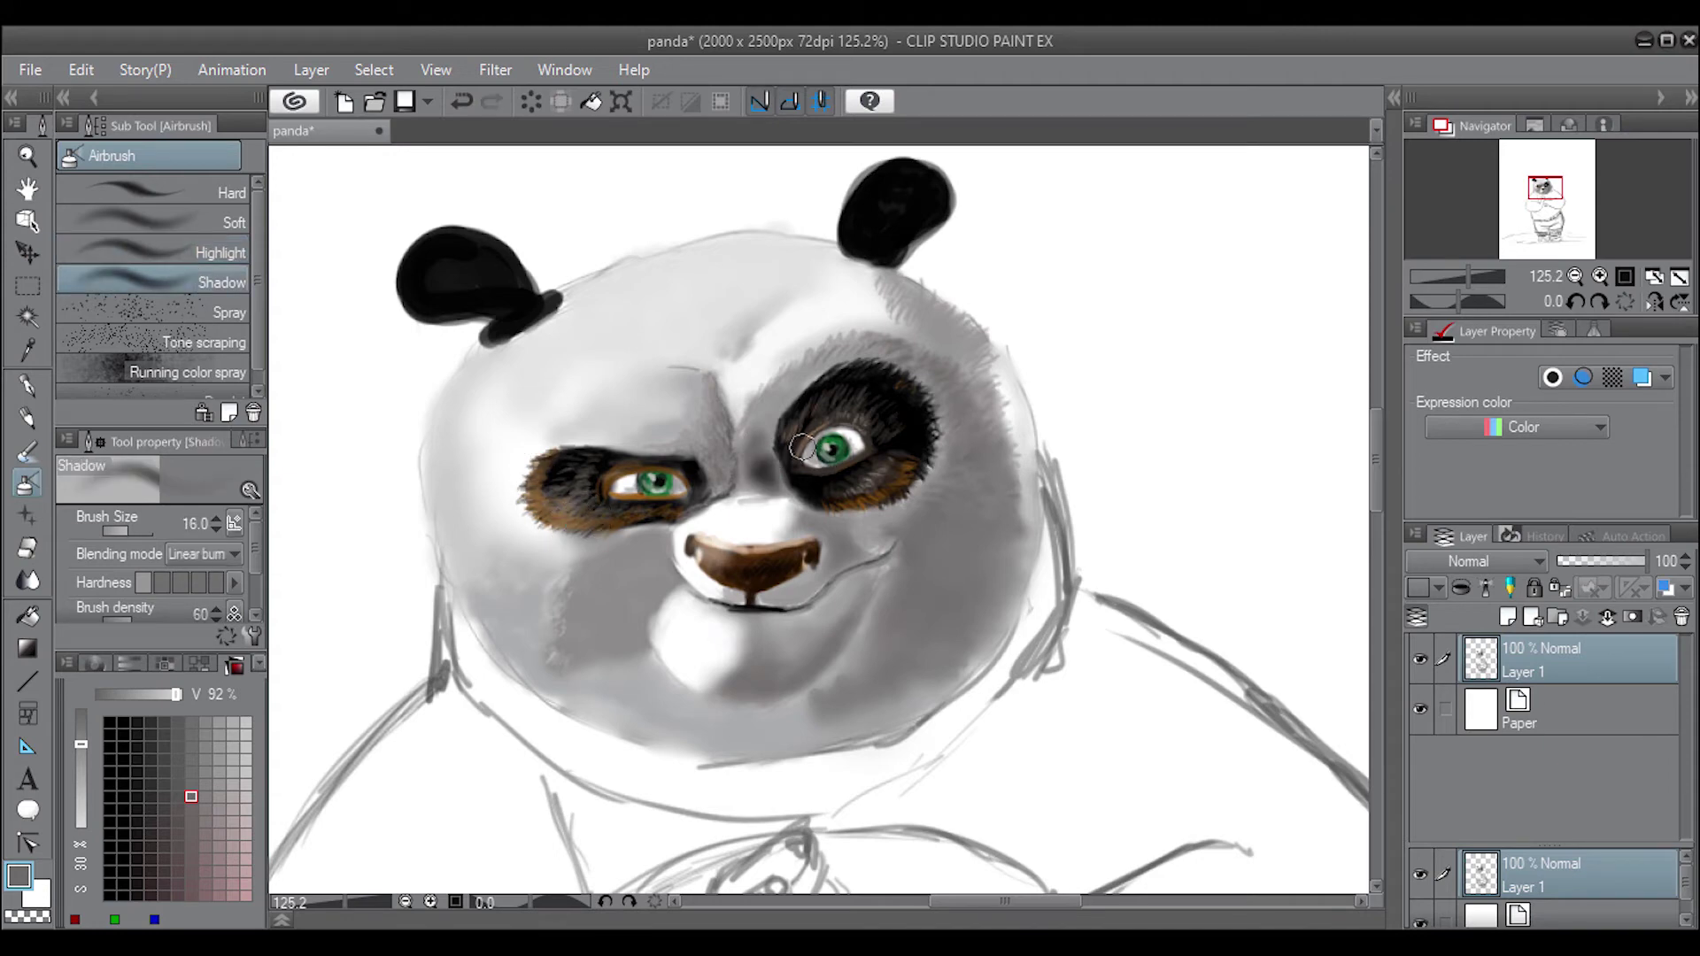
left_click(237, 220)
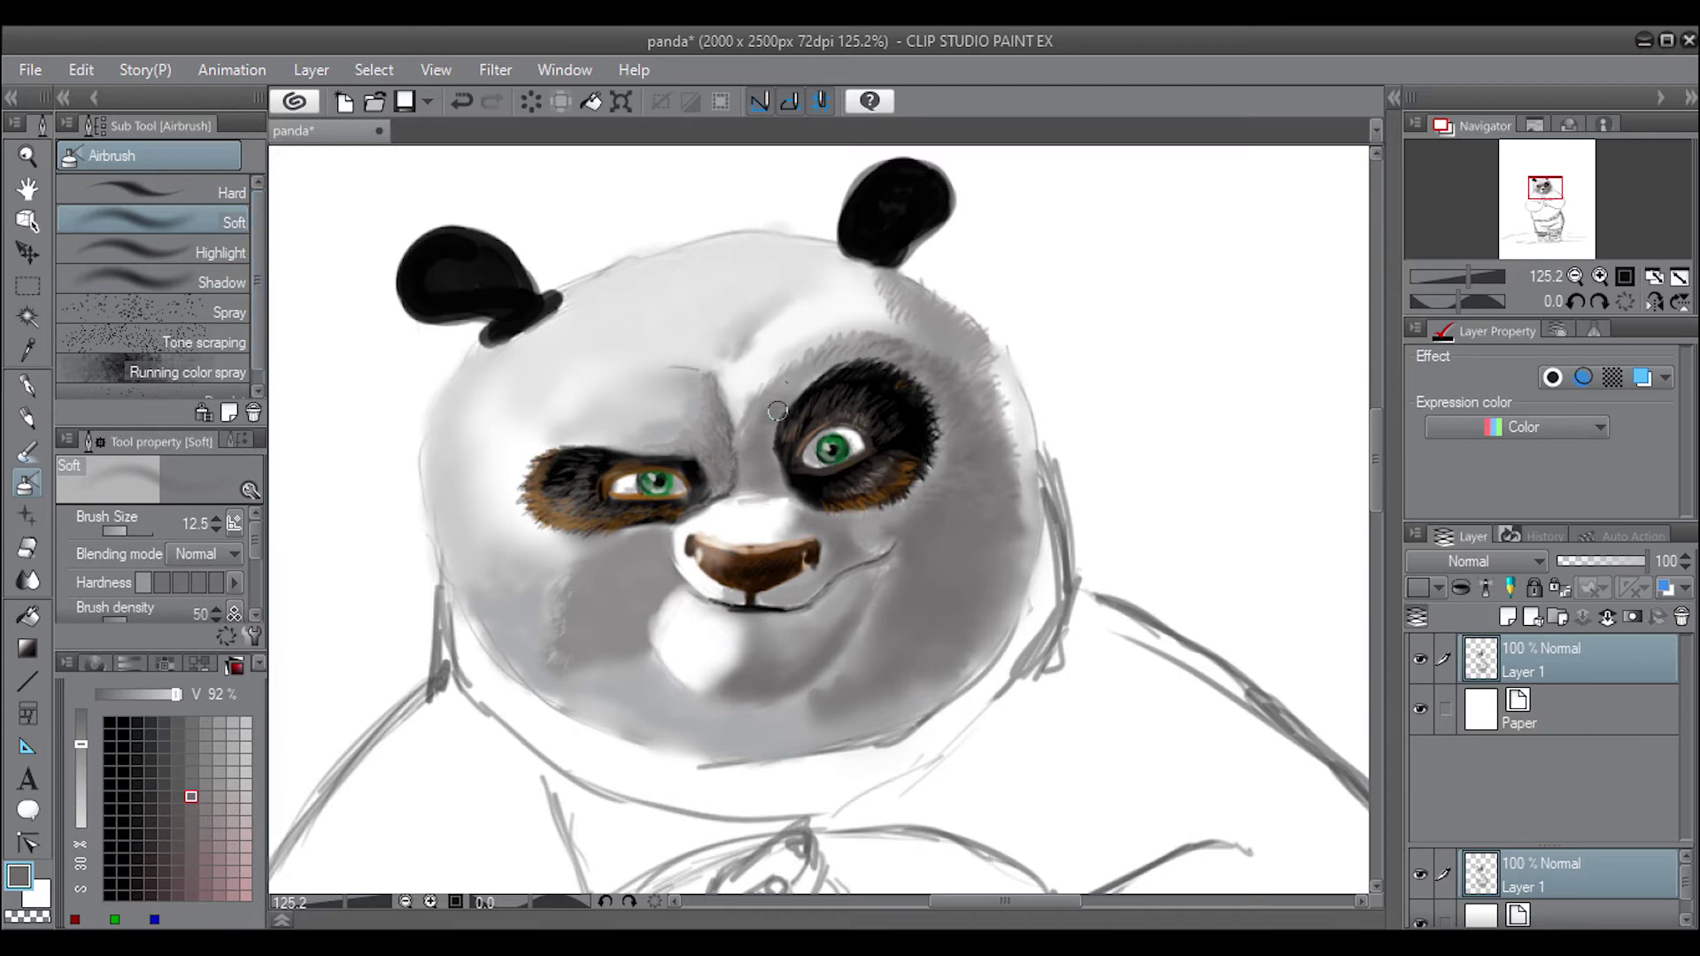
mouse_move(810, 376)
left_mouse_down()
mouse_move(757, 421)
mouse_move(710, 514)
mouse_move(637, 554)
left_mouse_up()
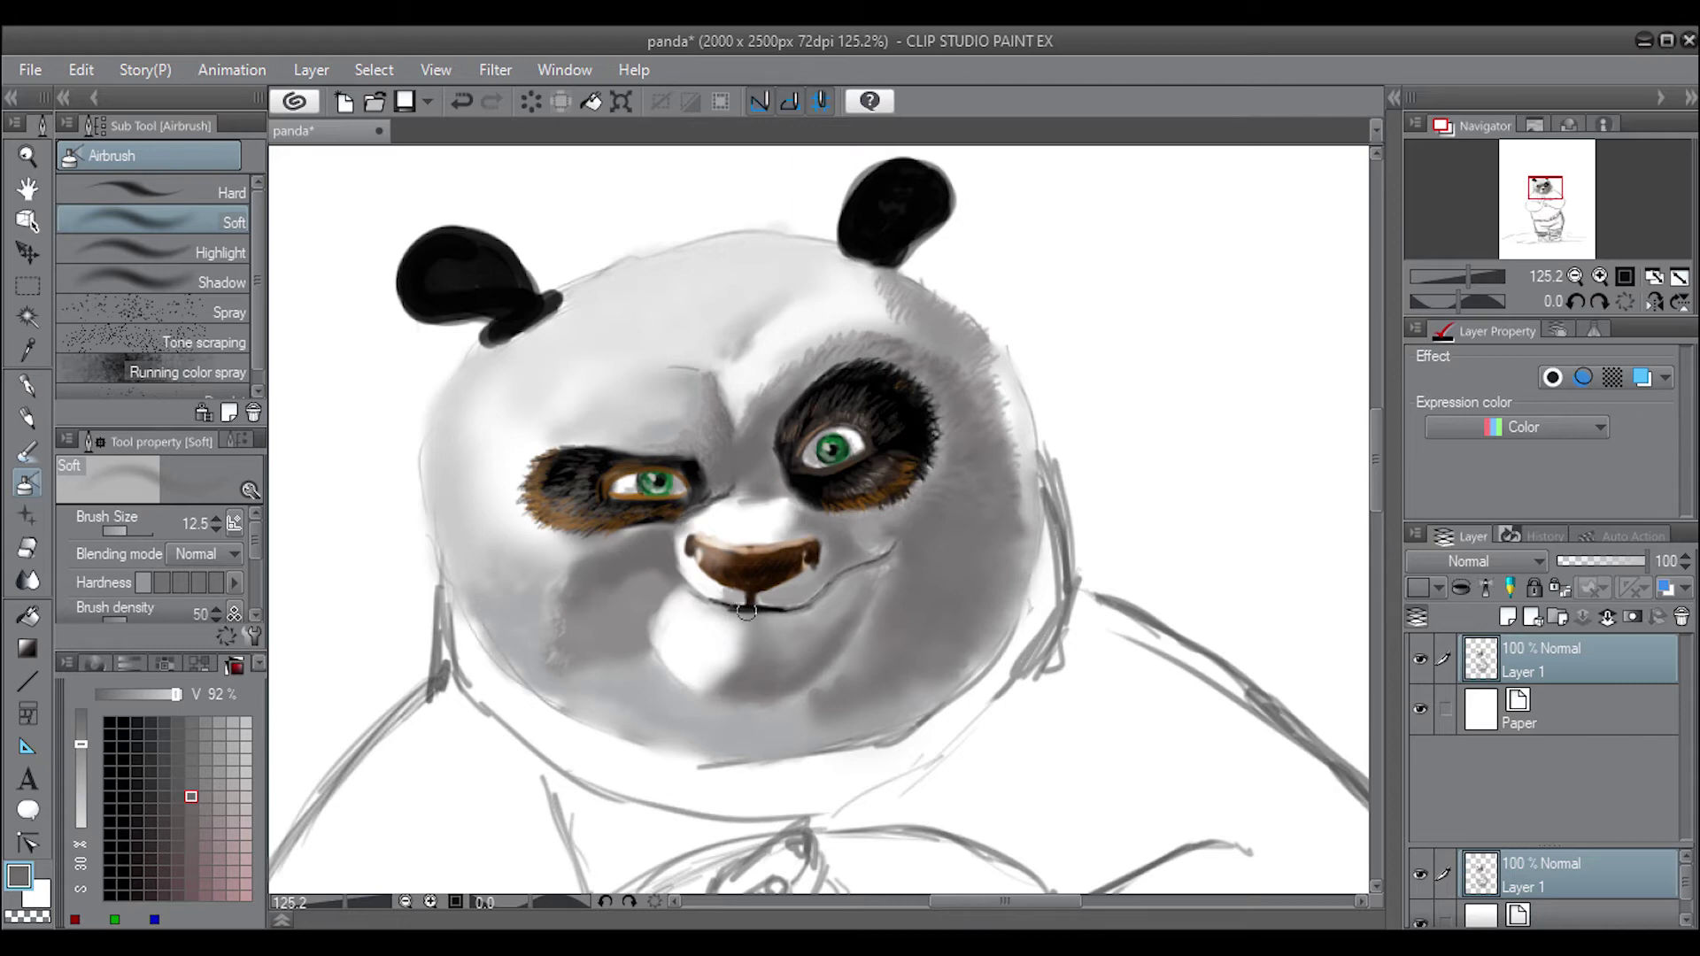
mouse_move(636, 554)
left_mouse_down()
mouse_move(758, 600)
mouse_move(801, 586)
left_mouse_up()
Shade under the mouth and lower right cheek in darker grey, softening the left cheek
left_click(149, 796)
mouse_move(797, 693)
left_mouse_down()
mouse_move(739, 700)
mouse_move(850, 647)
mouse_move(819, 678)
mouse_move(904, 536)
left_mouse_up()
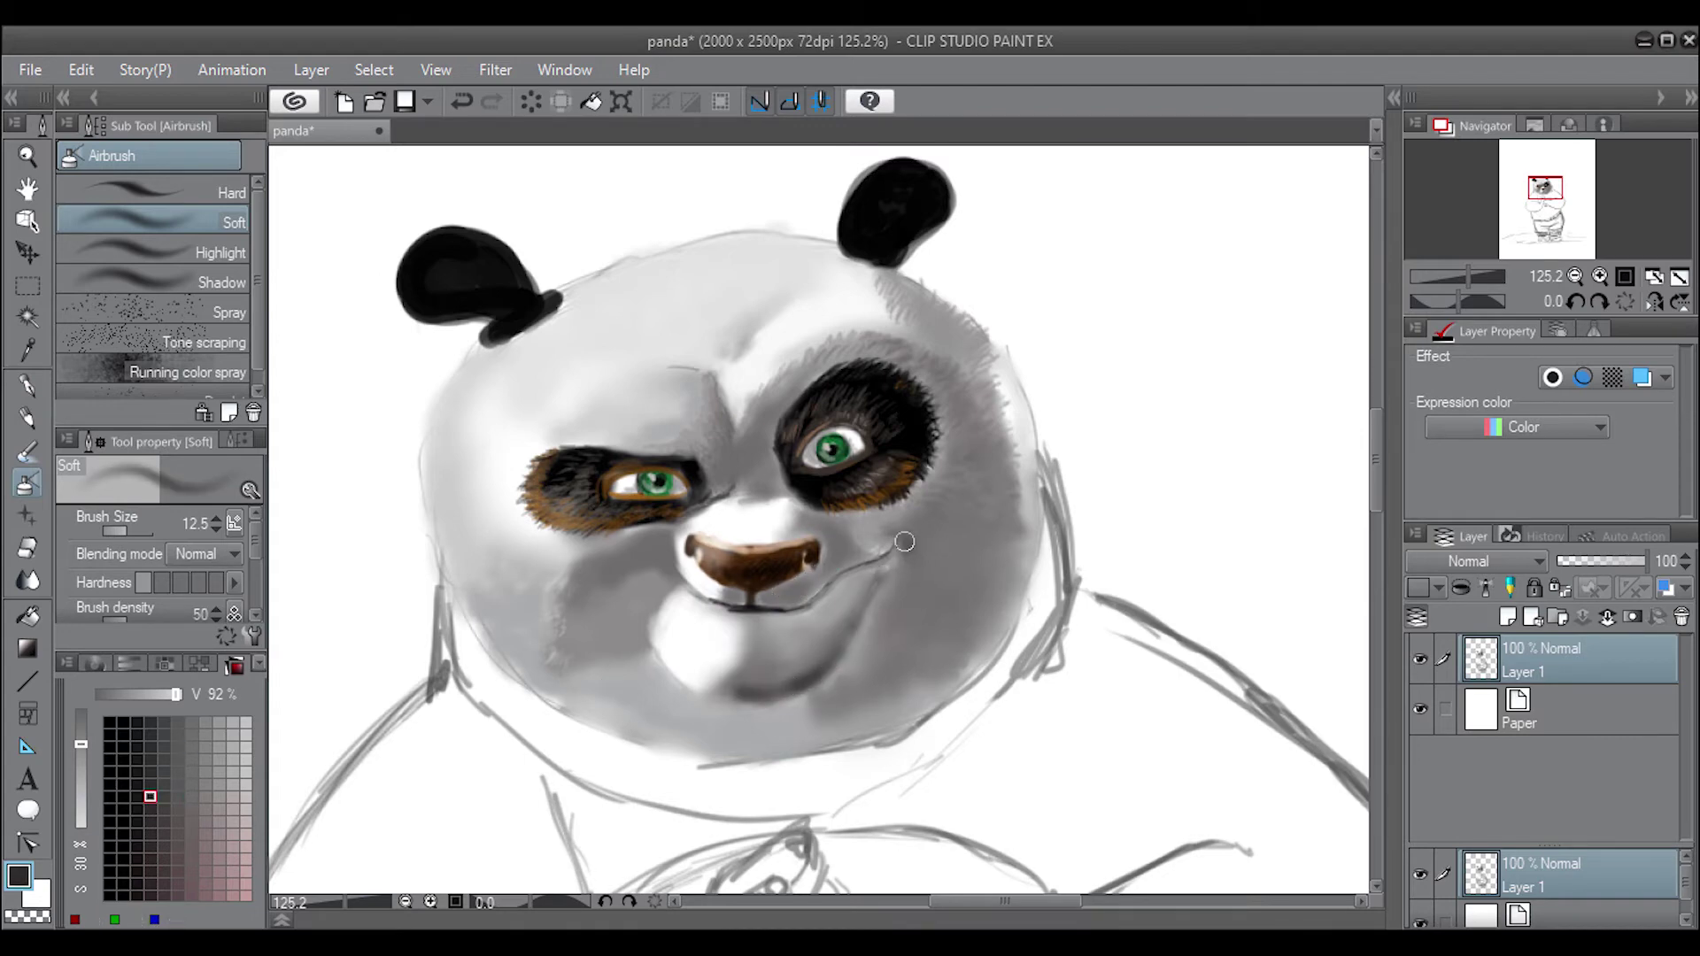
left_click(219, 771)
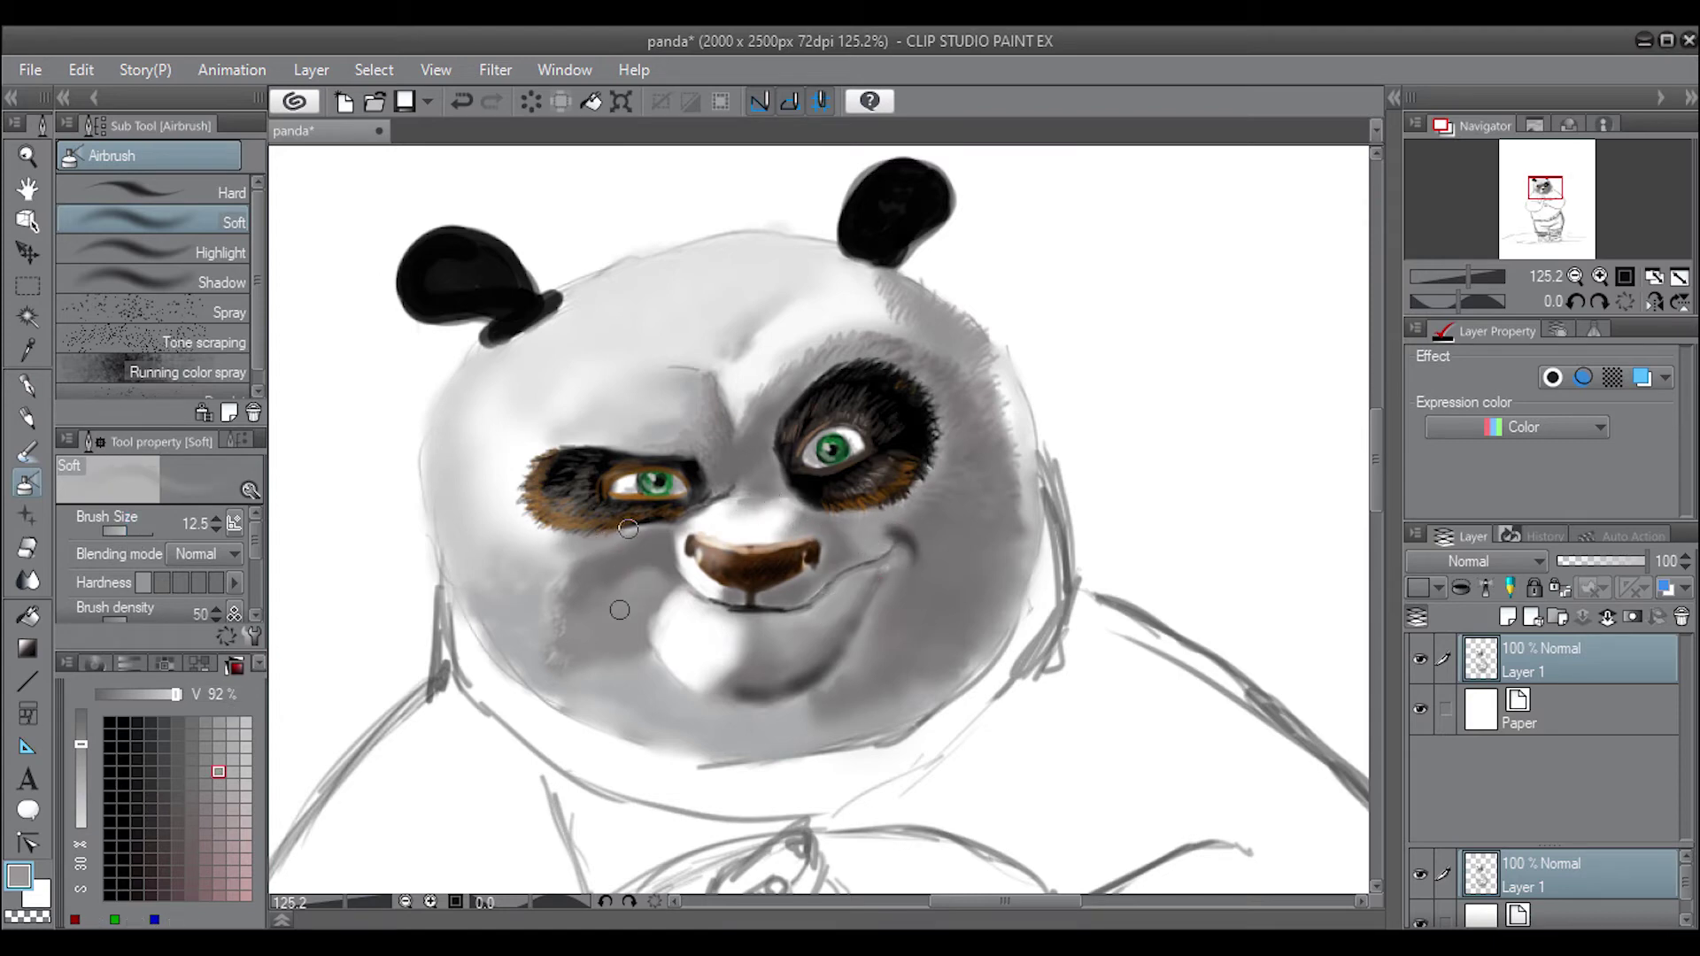
left_click_drag(584, 535, 549, 558)
Highlight the left cheek, forehead and area beside the nose, undoing one stroke
left_click(226, 253)
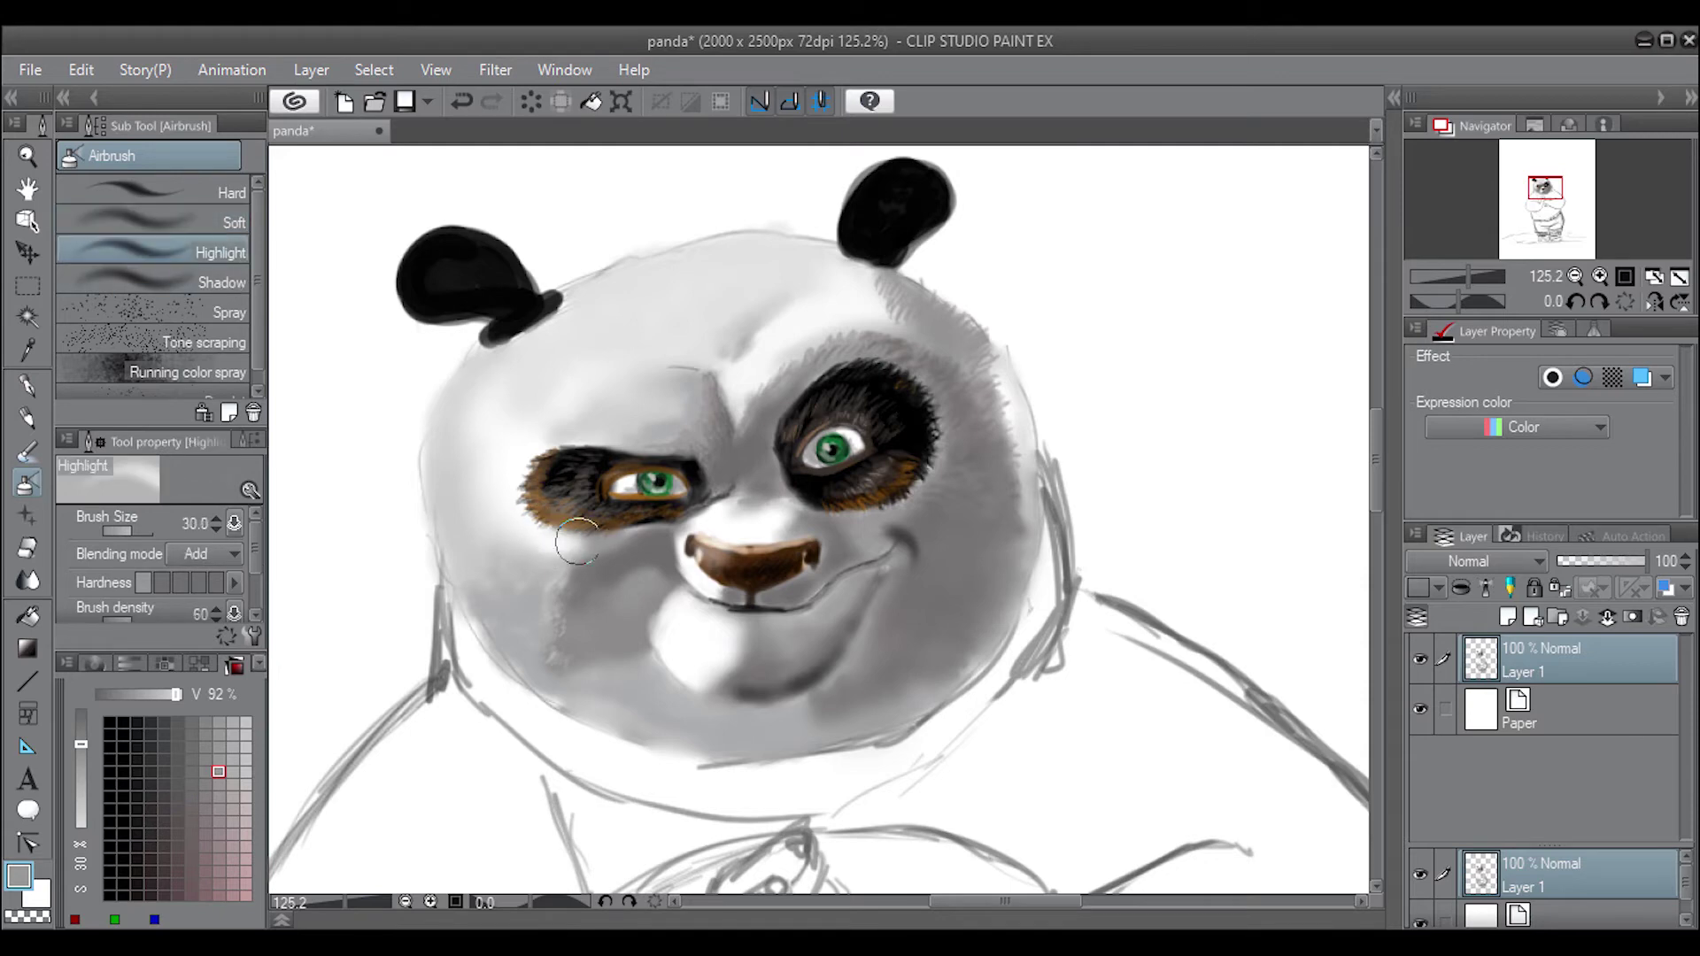
mouse_move(688, 549)
left_mouse_down()
mouse_move(525, 546)
mouse_move(496, 474)
mouse_move(523, 442)
left_mouse_up()
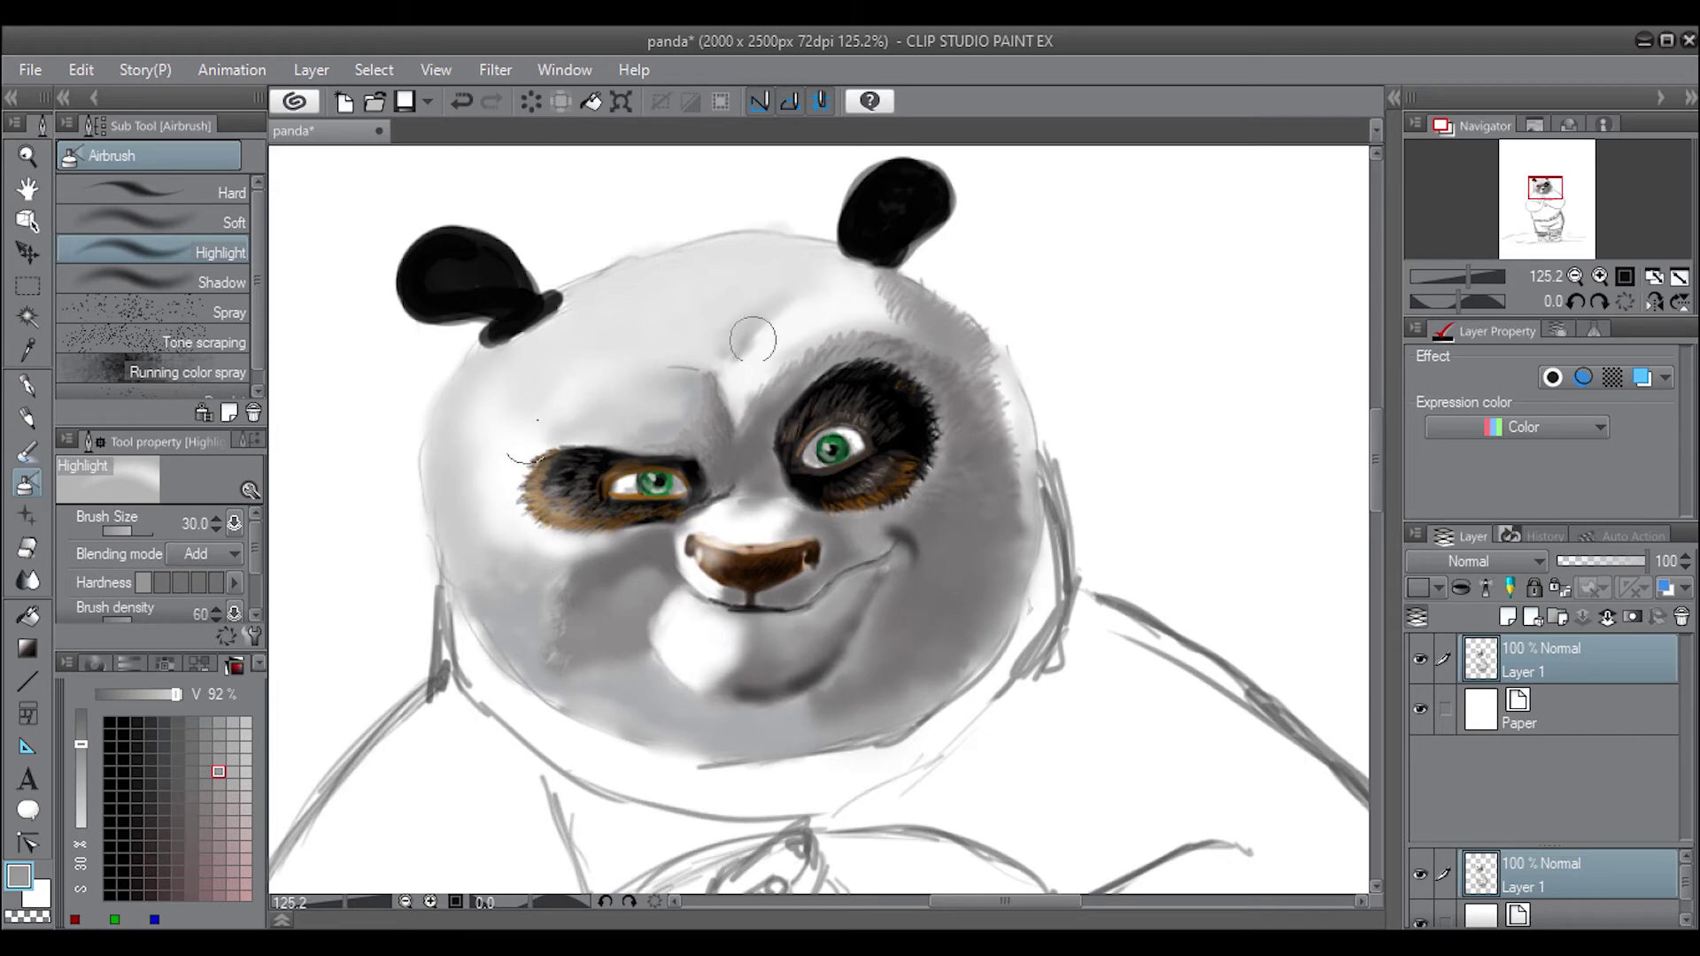
mouse_move(752, 341)
left_mouse_down()
mouse_move(872, 306)
mouse_move(783, 316)
left_mouse_up()
mouse_move(734, 518)
left_mouse_down()
mouse_move(823, 531)
mouse_move(903, 571)
mouse_move(865, 646)
mouse_move(796, 710)
mouse_move(734, 699)
left_mouse_up()
key("ctrl+z")
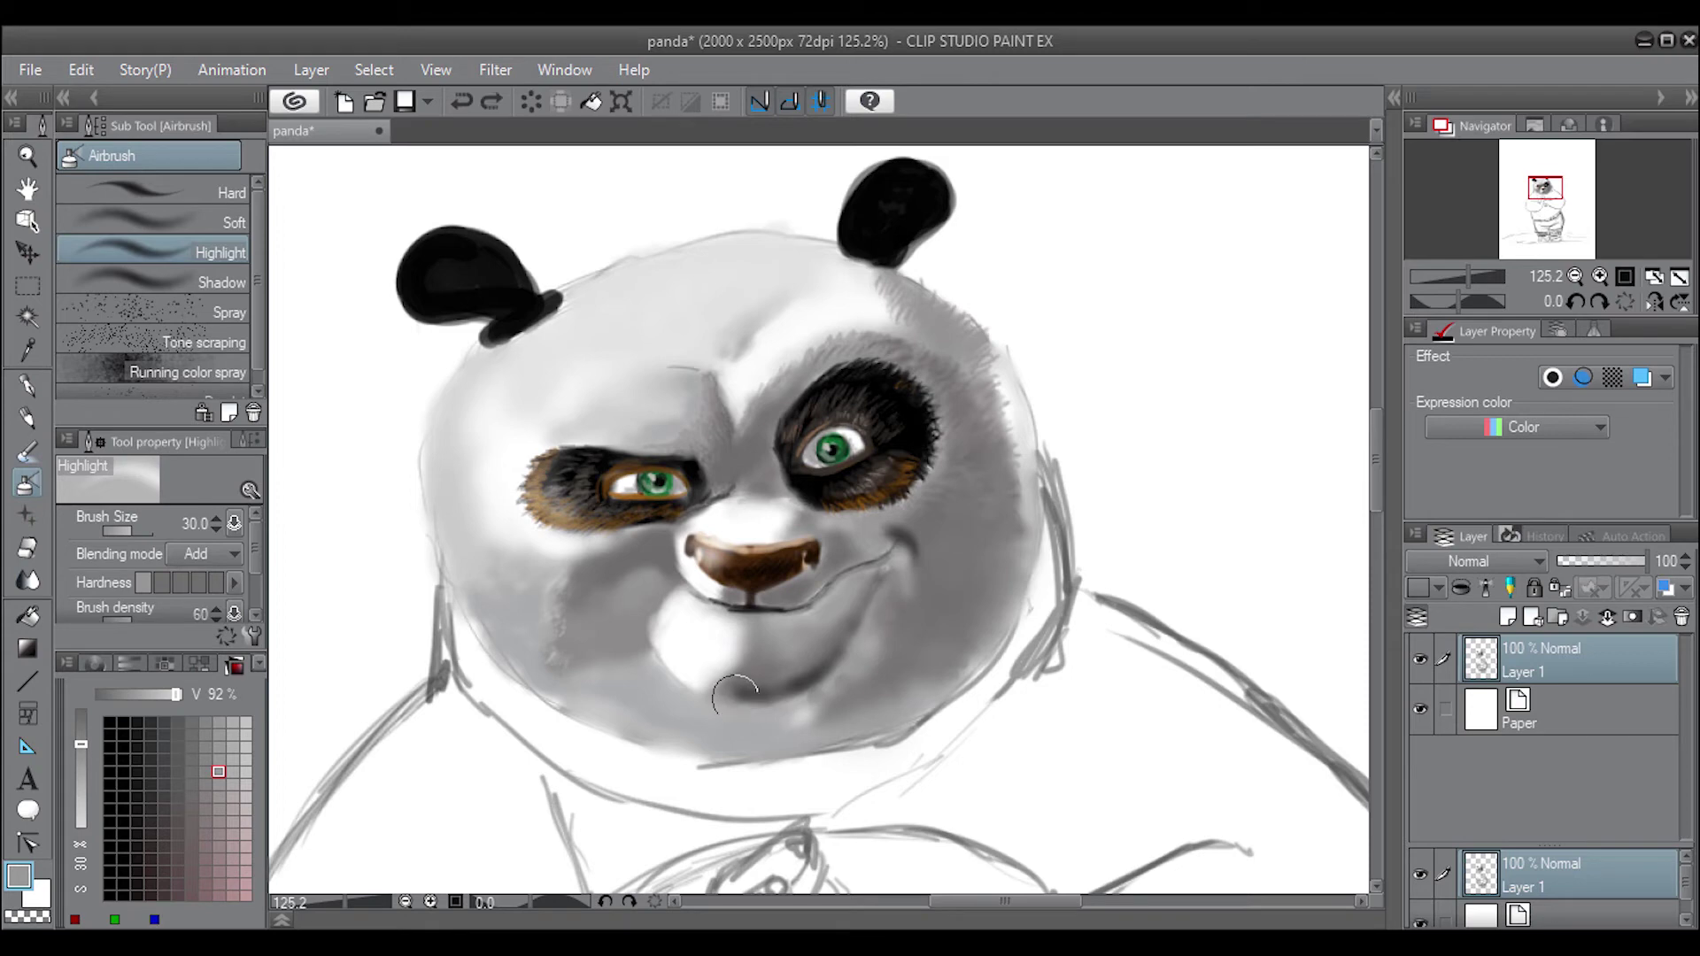
Rework the smile line, lighten the chin and touch up shading around the nose
left_click(229, 217)
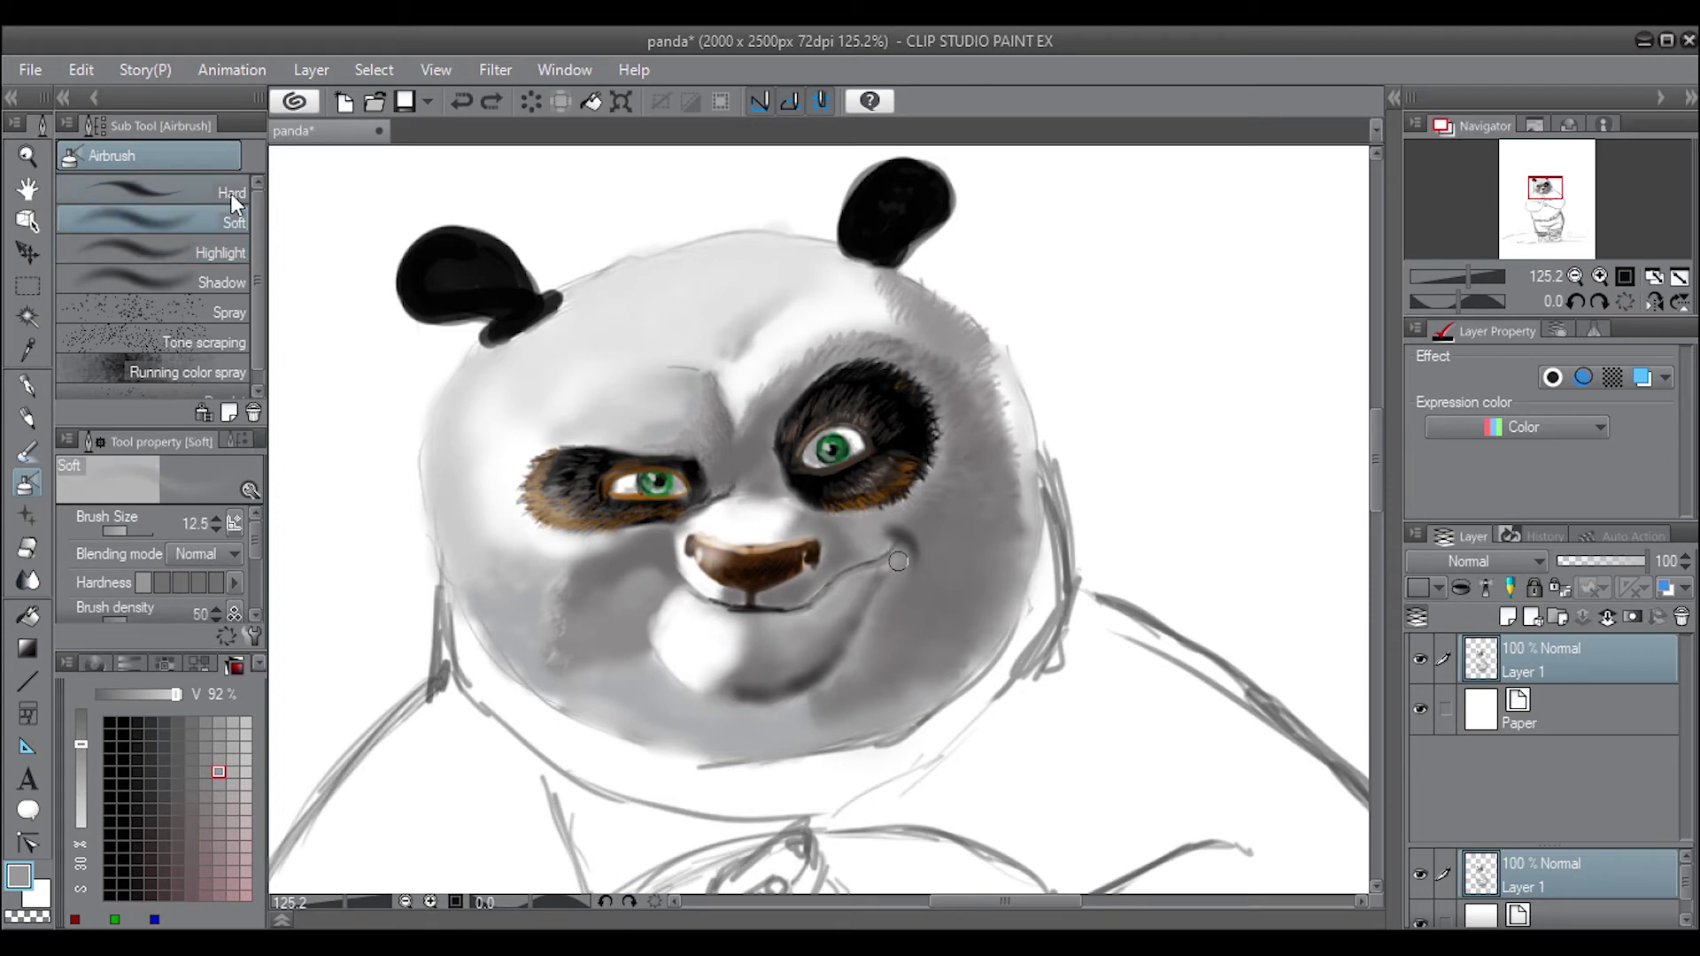
mouse_move(898, 560)
left_mouse_down()
mouse_move(872, 619)
mouse_move(772, 690)
mouse_move(810, 663)
left_mouse_up()
left_click(149, 771)
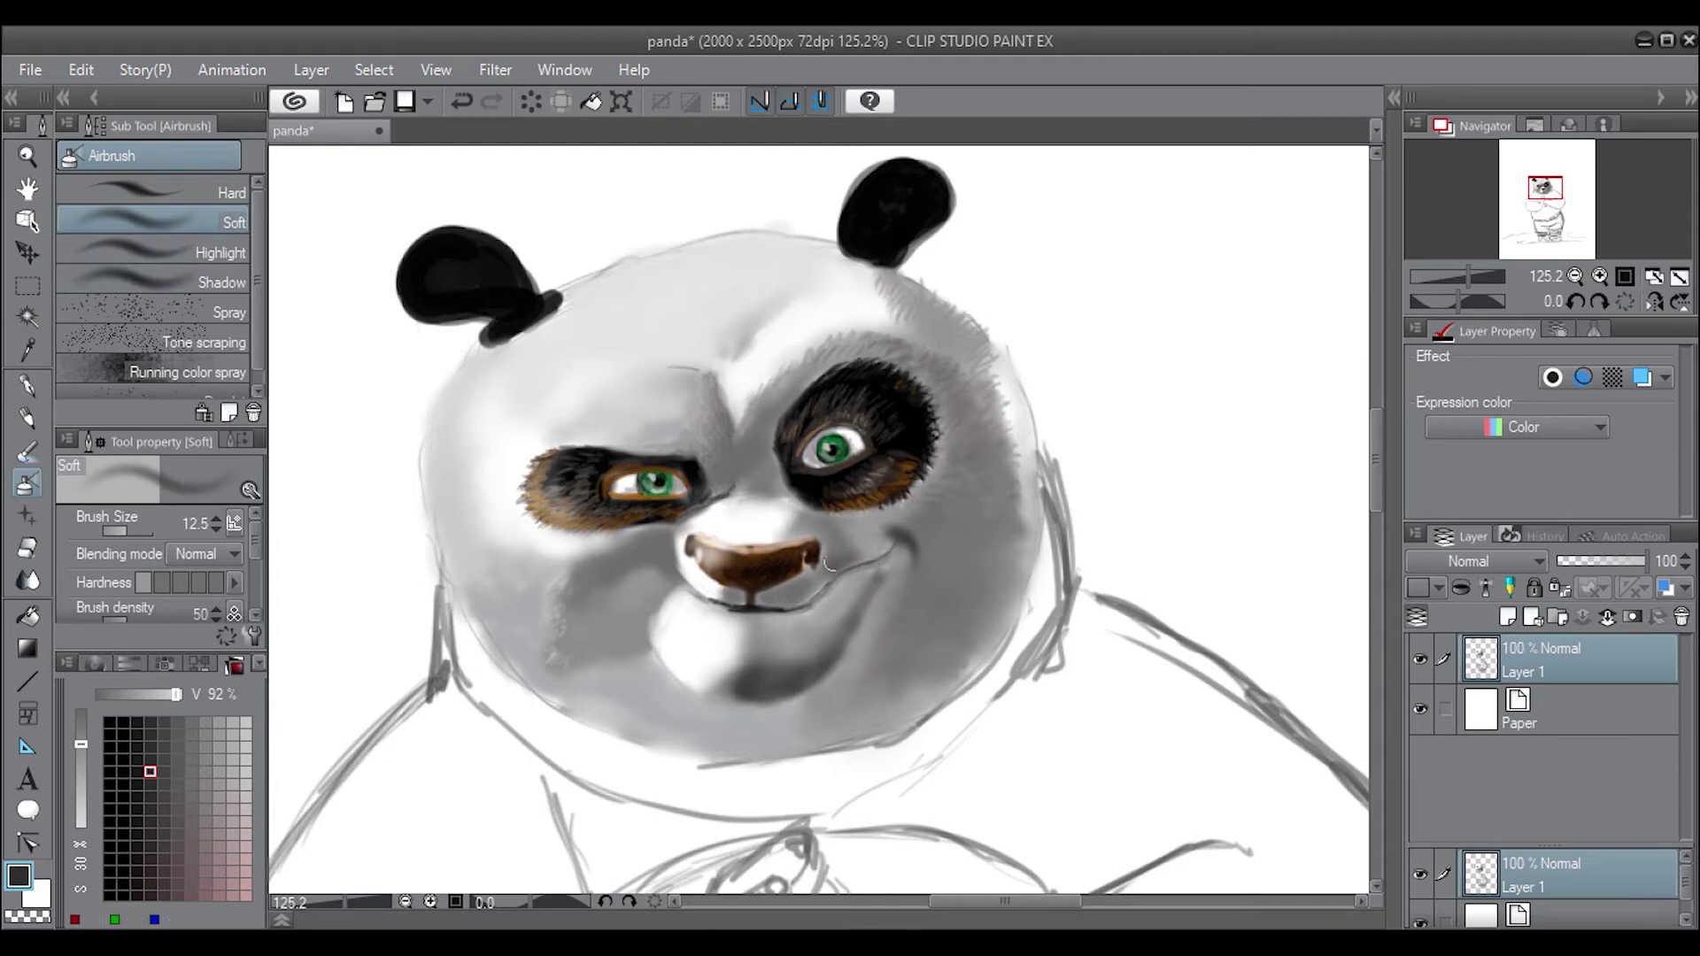
left_click_drag(814, 553, 727, 598)
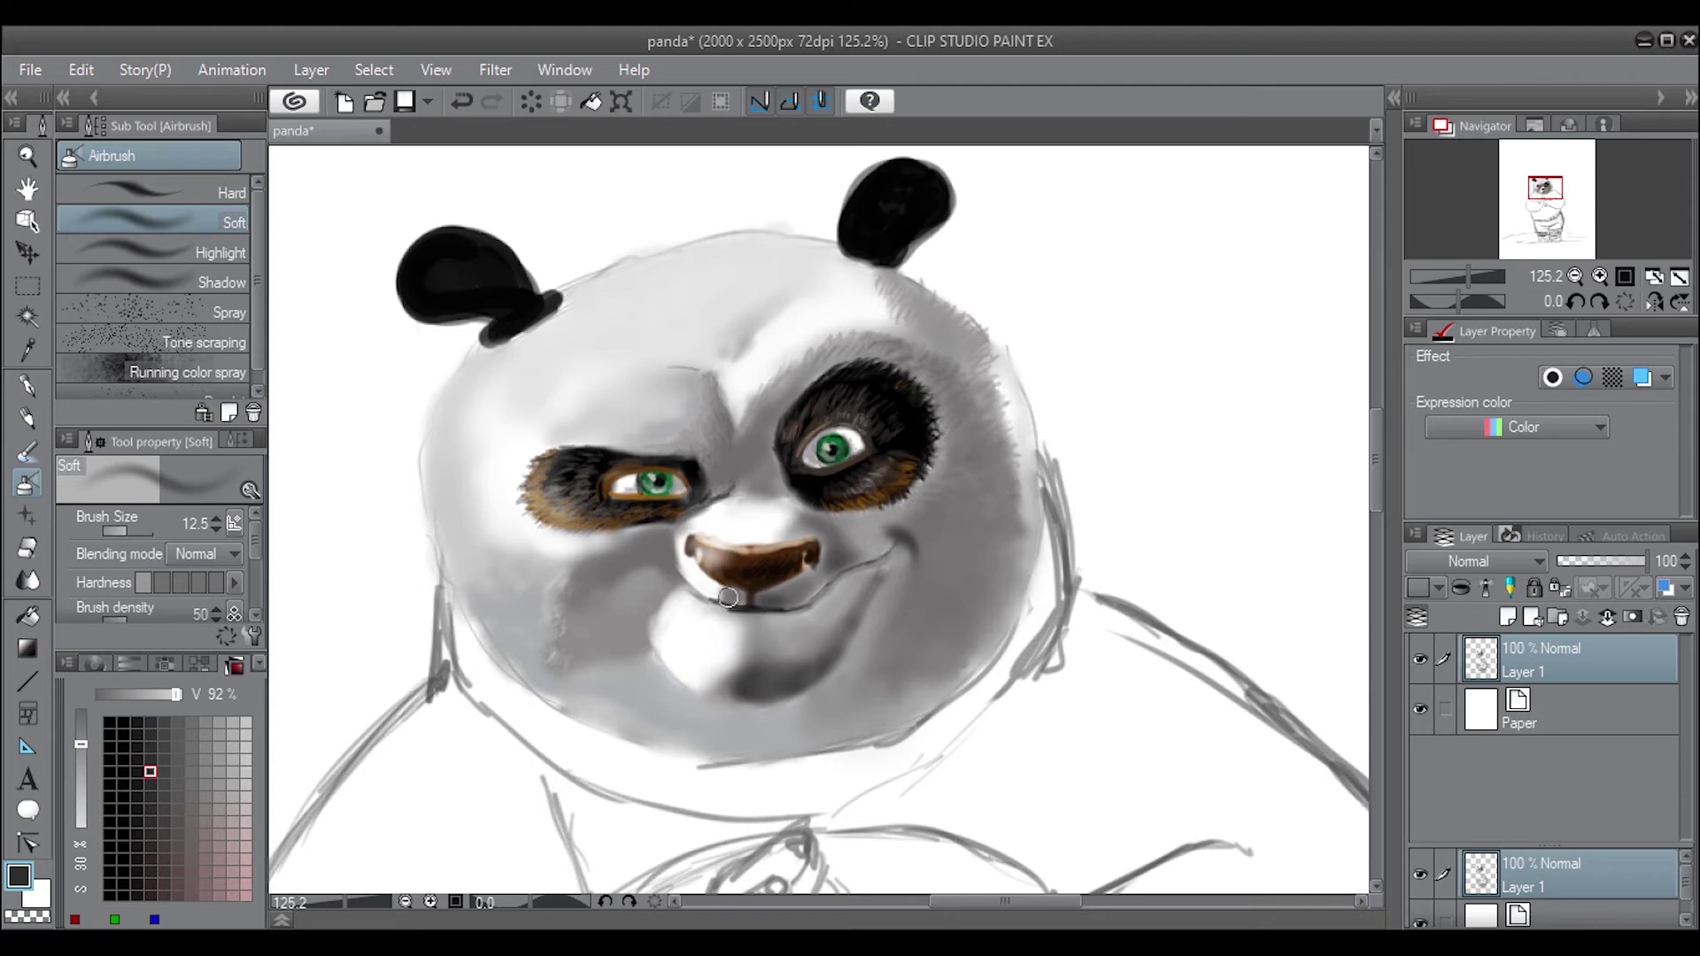
Set the Darker pencil to a fine size and darken the smile line's right side
key("p")
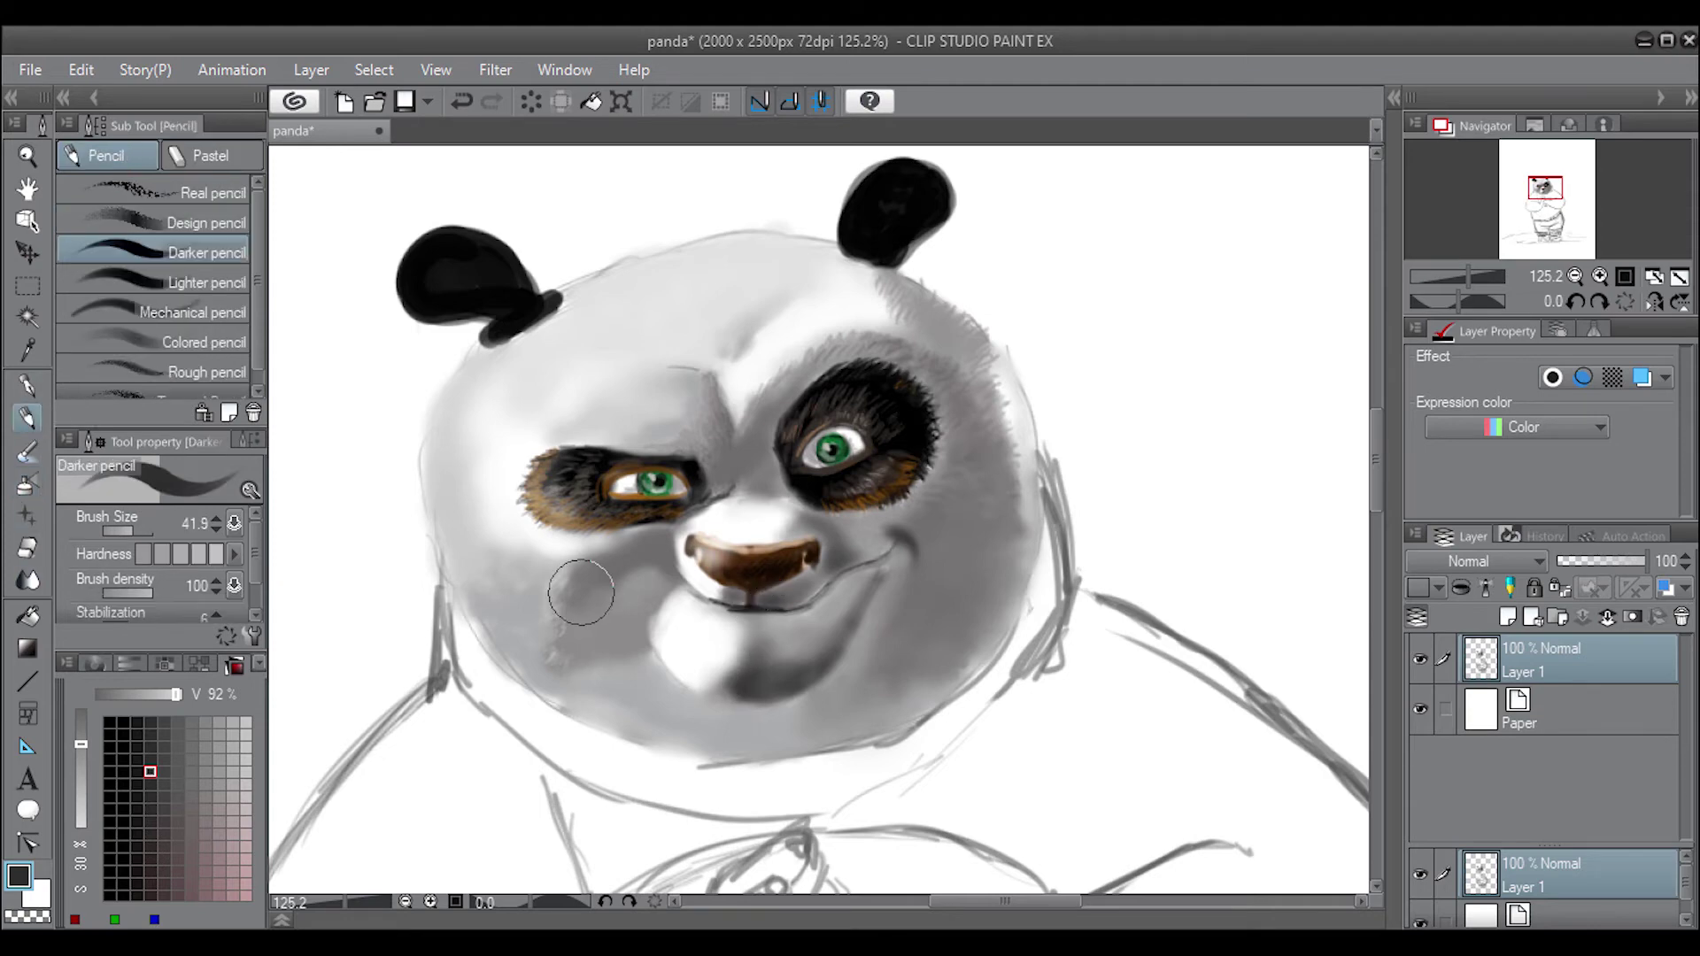
left_click_drag(746, 648, 749, 660)
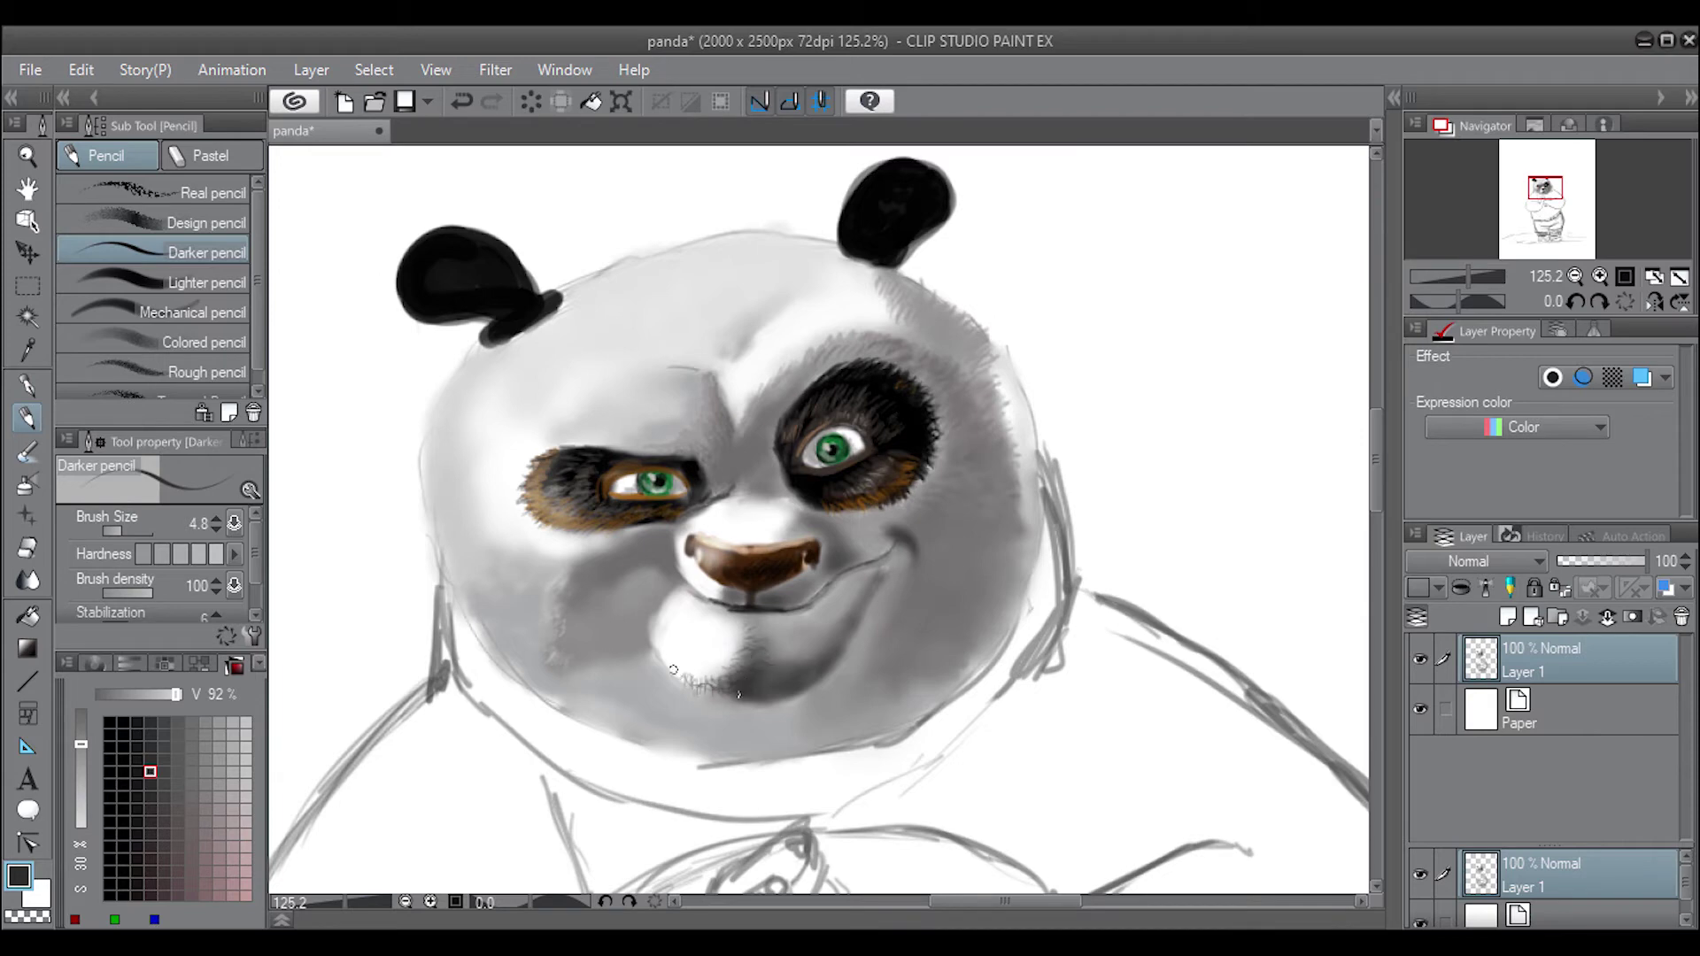
left_click(644, 662, "alt")
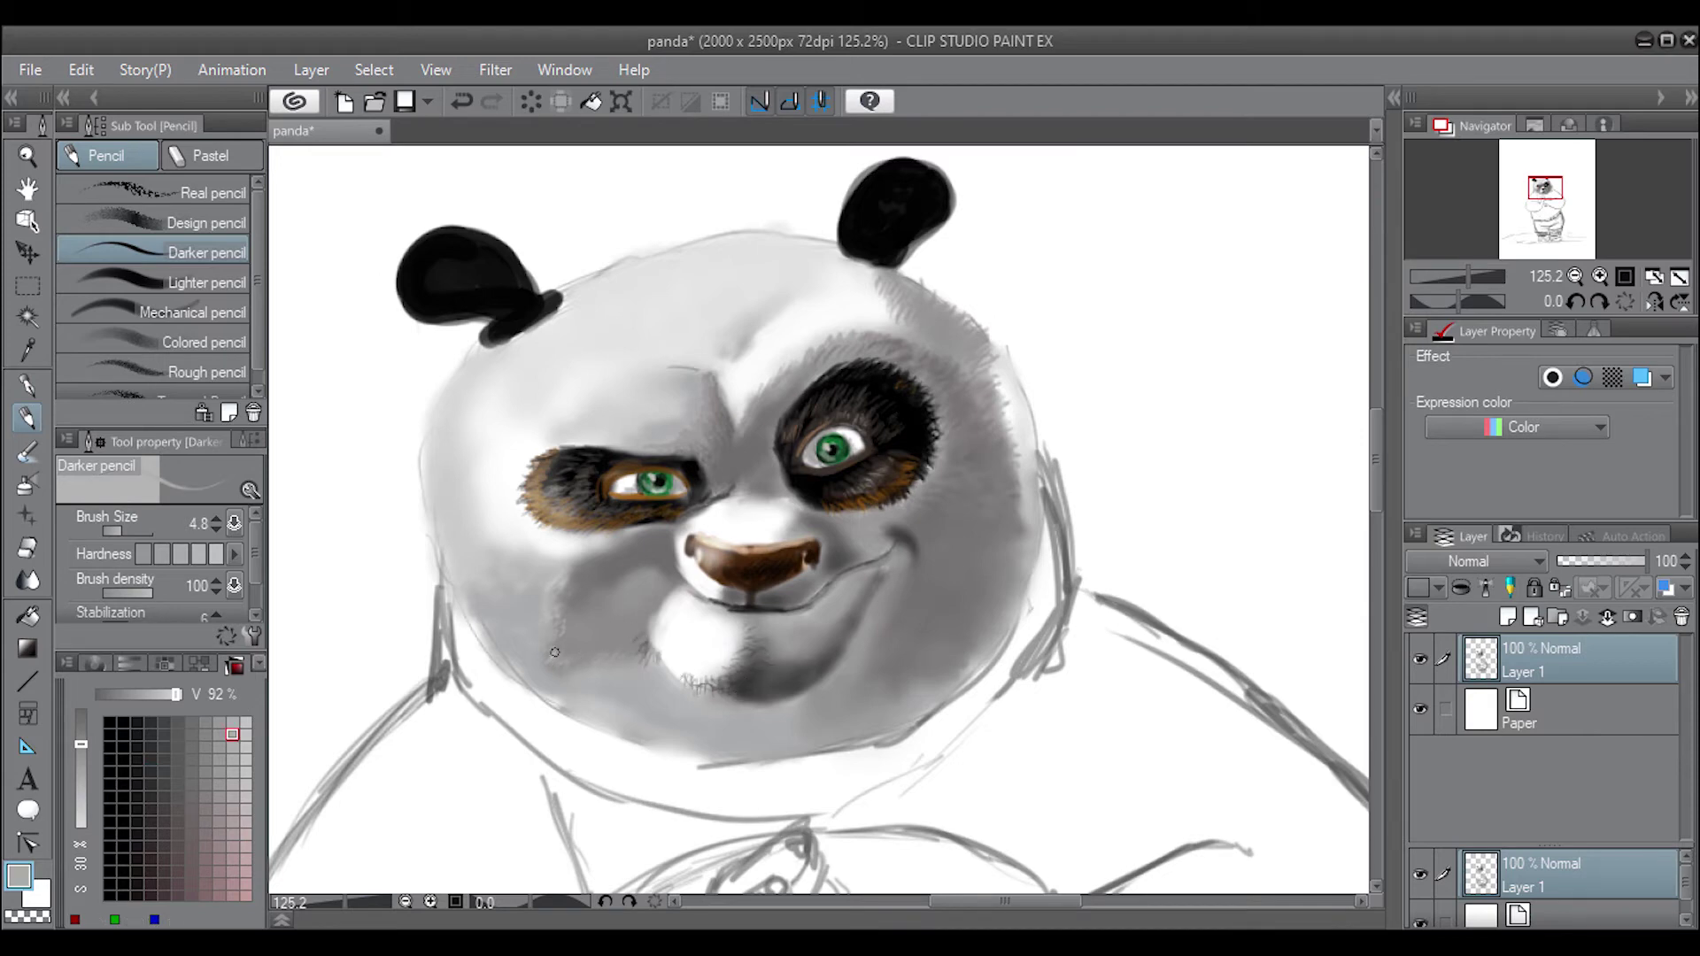
left_click(245, 758)
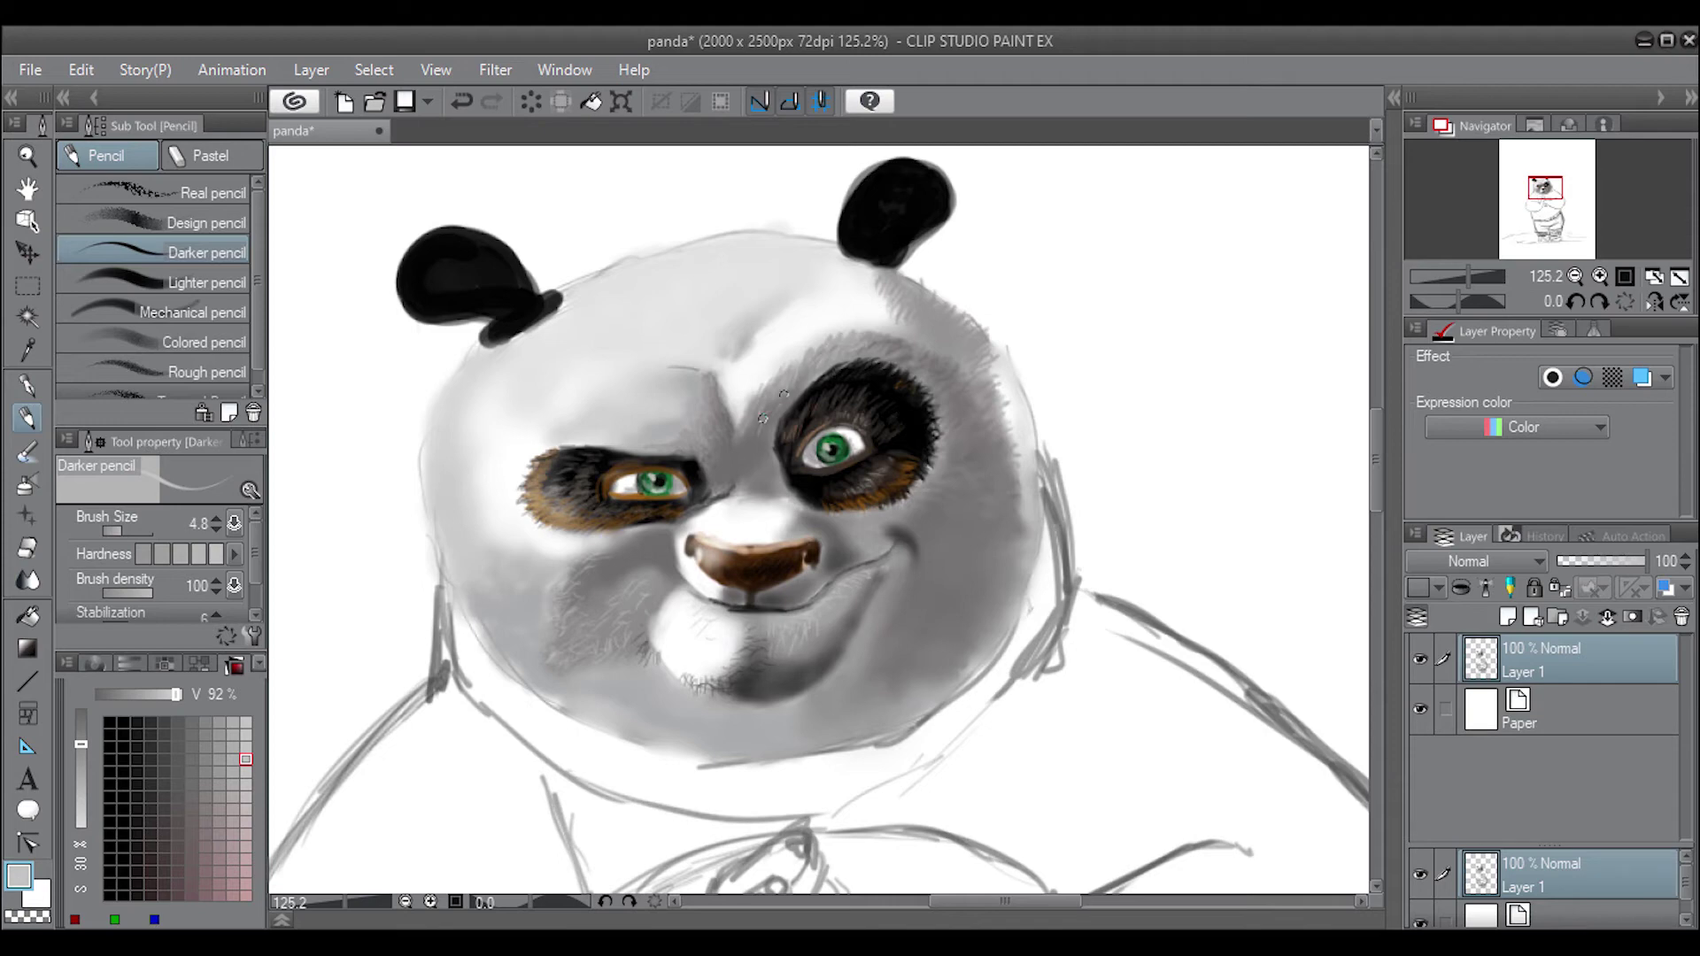
left_click(804, 516, "alt")
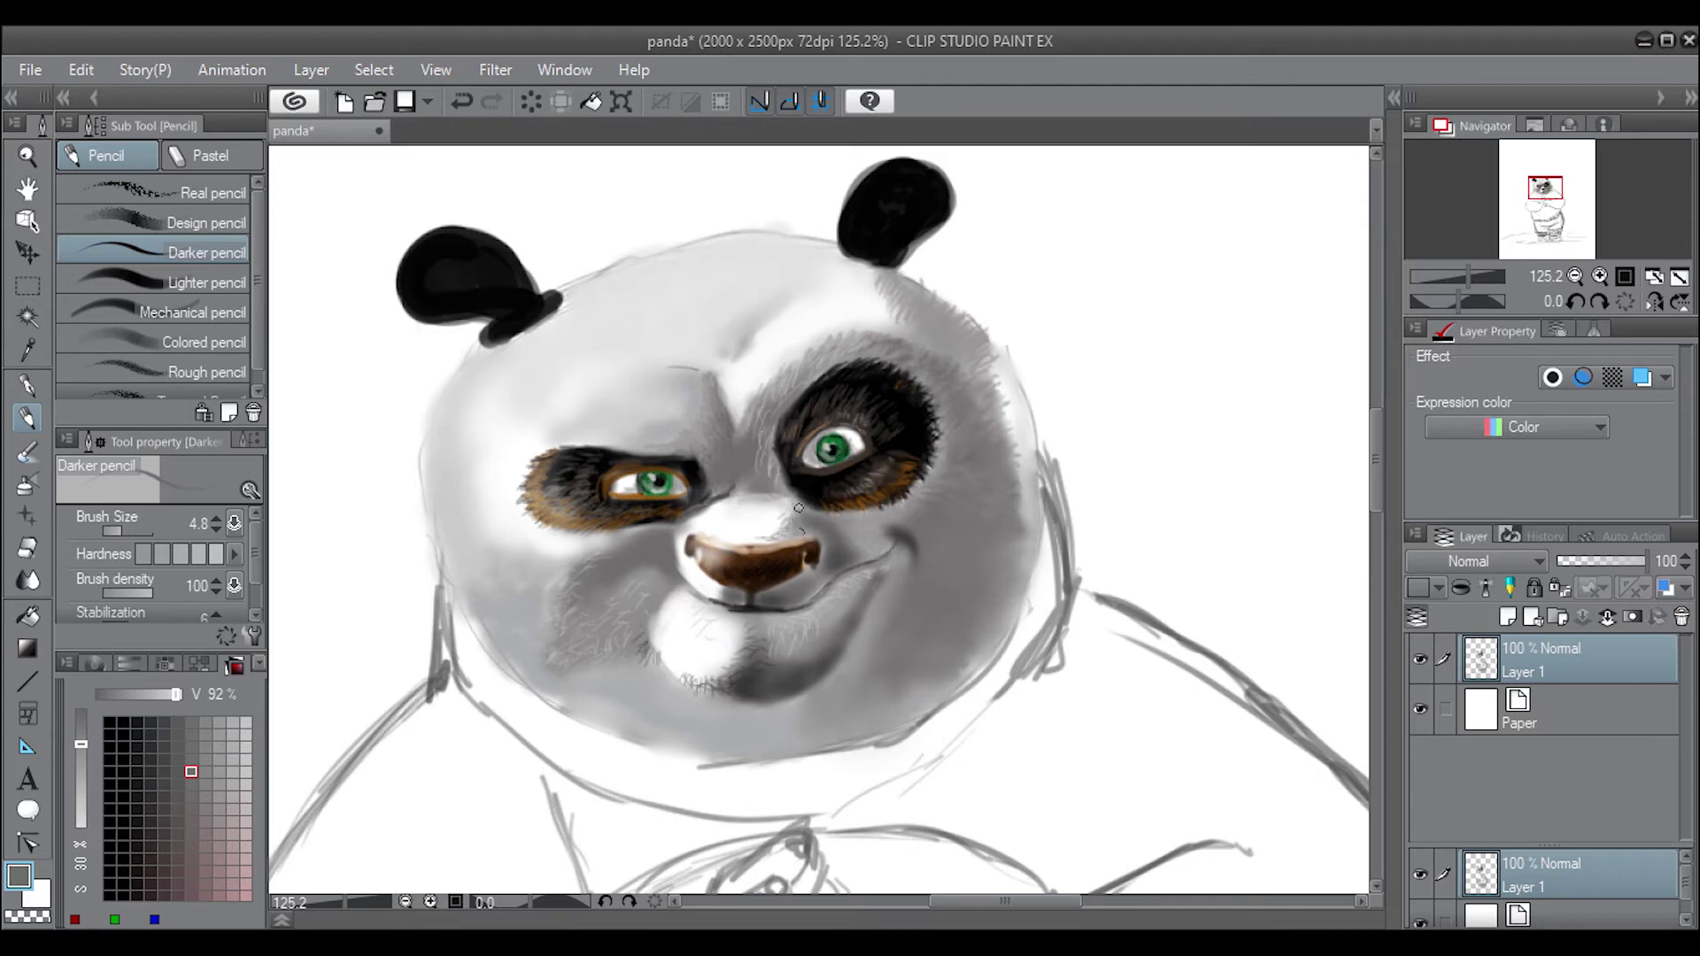
left_click(779, 655, "alt")
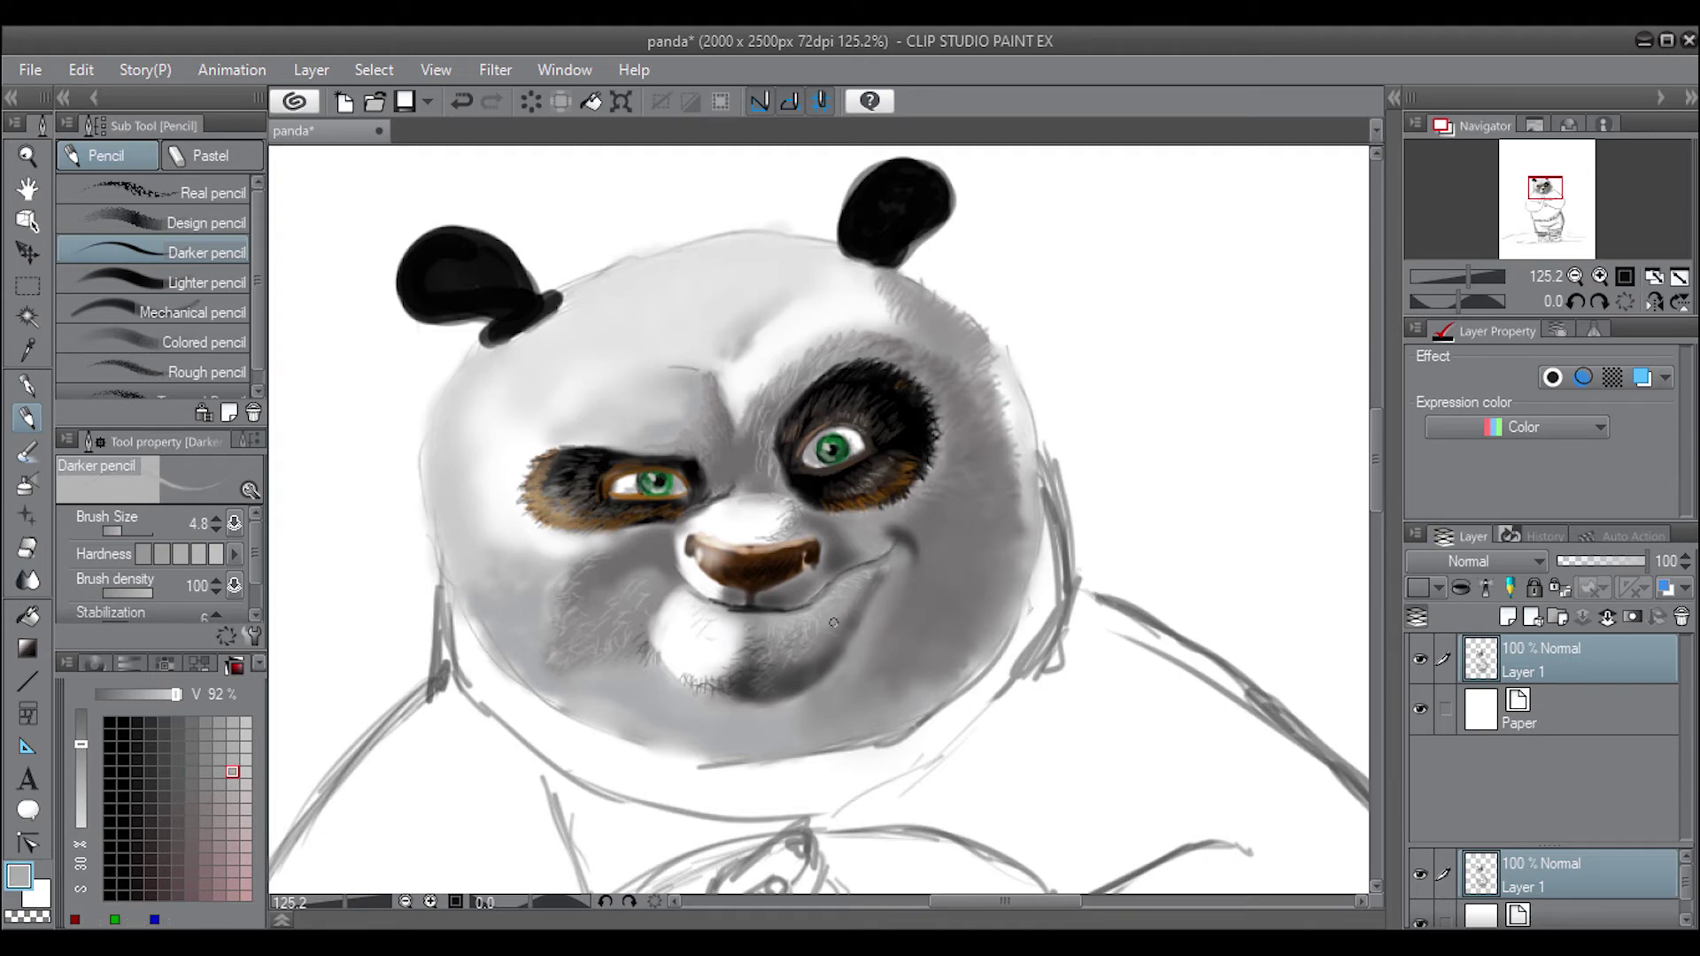
left_click(617, 658, "alt")
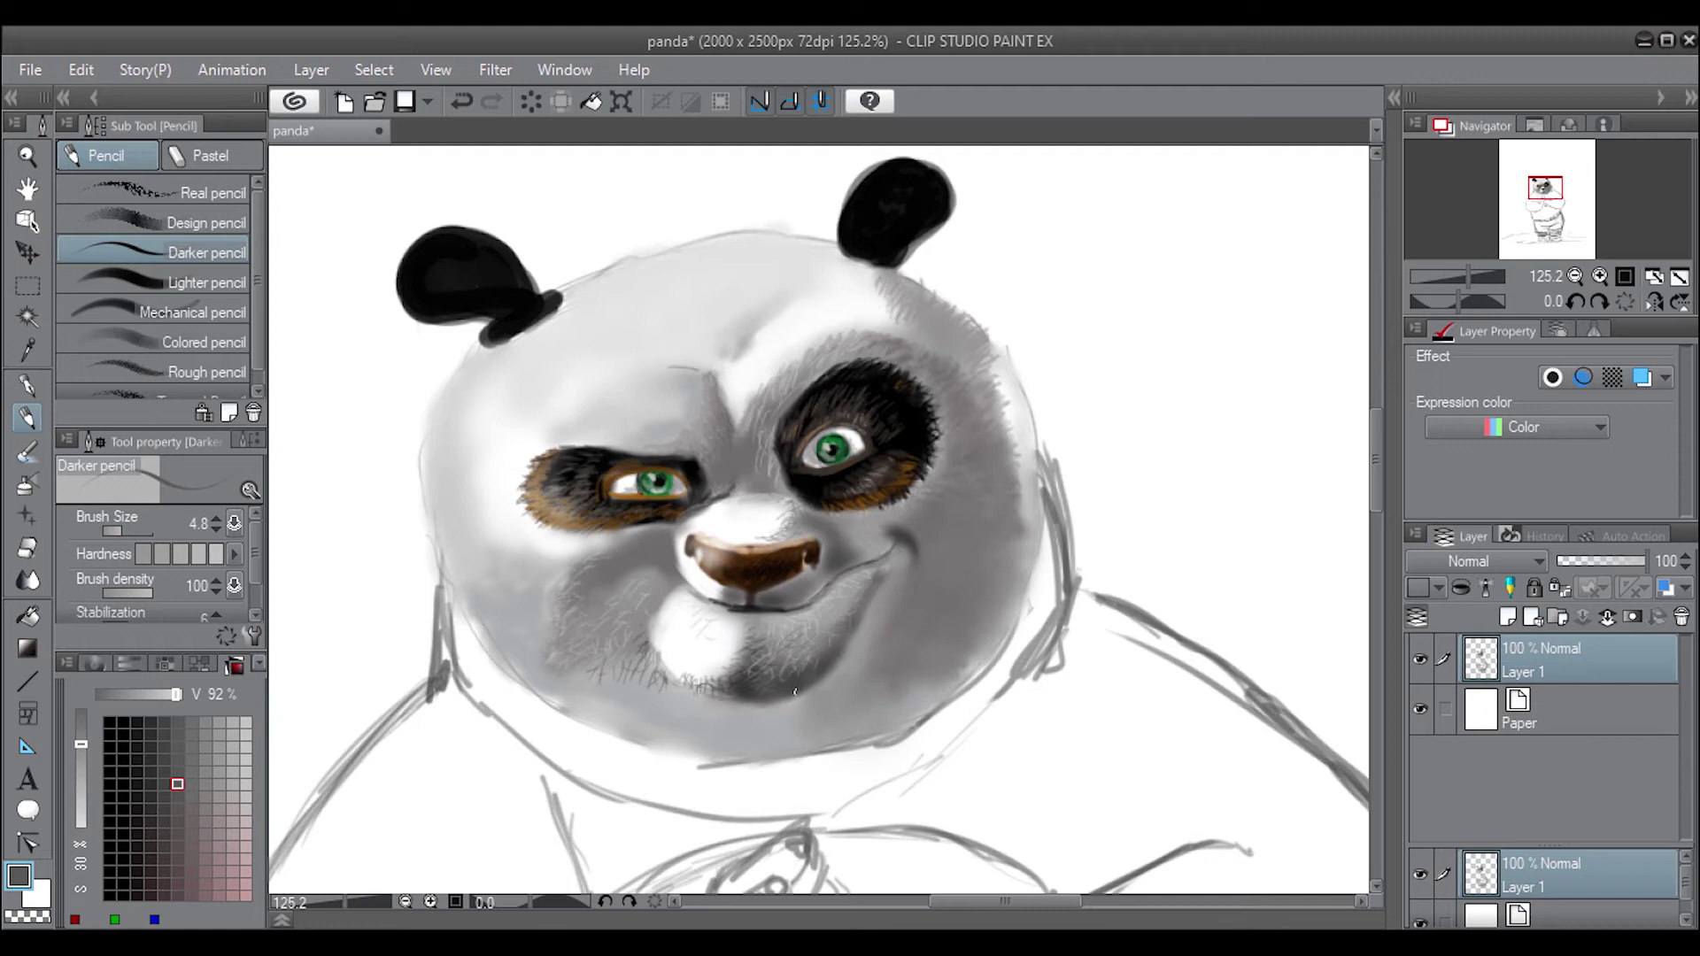
left_click_drag(784, 609, 839, 577)
Sample greys from near-black to mid grey for the fur hairs
left_click(667, 559, "alt")
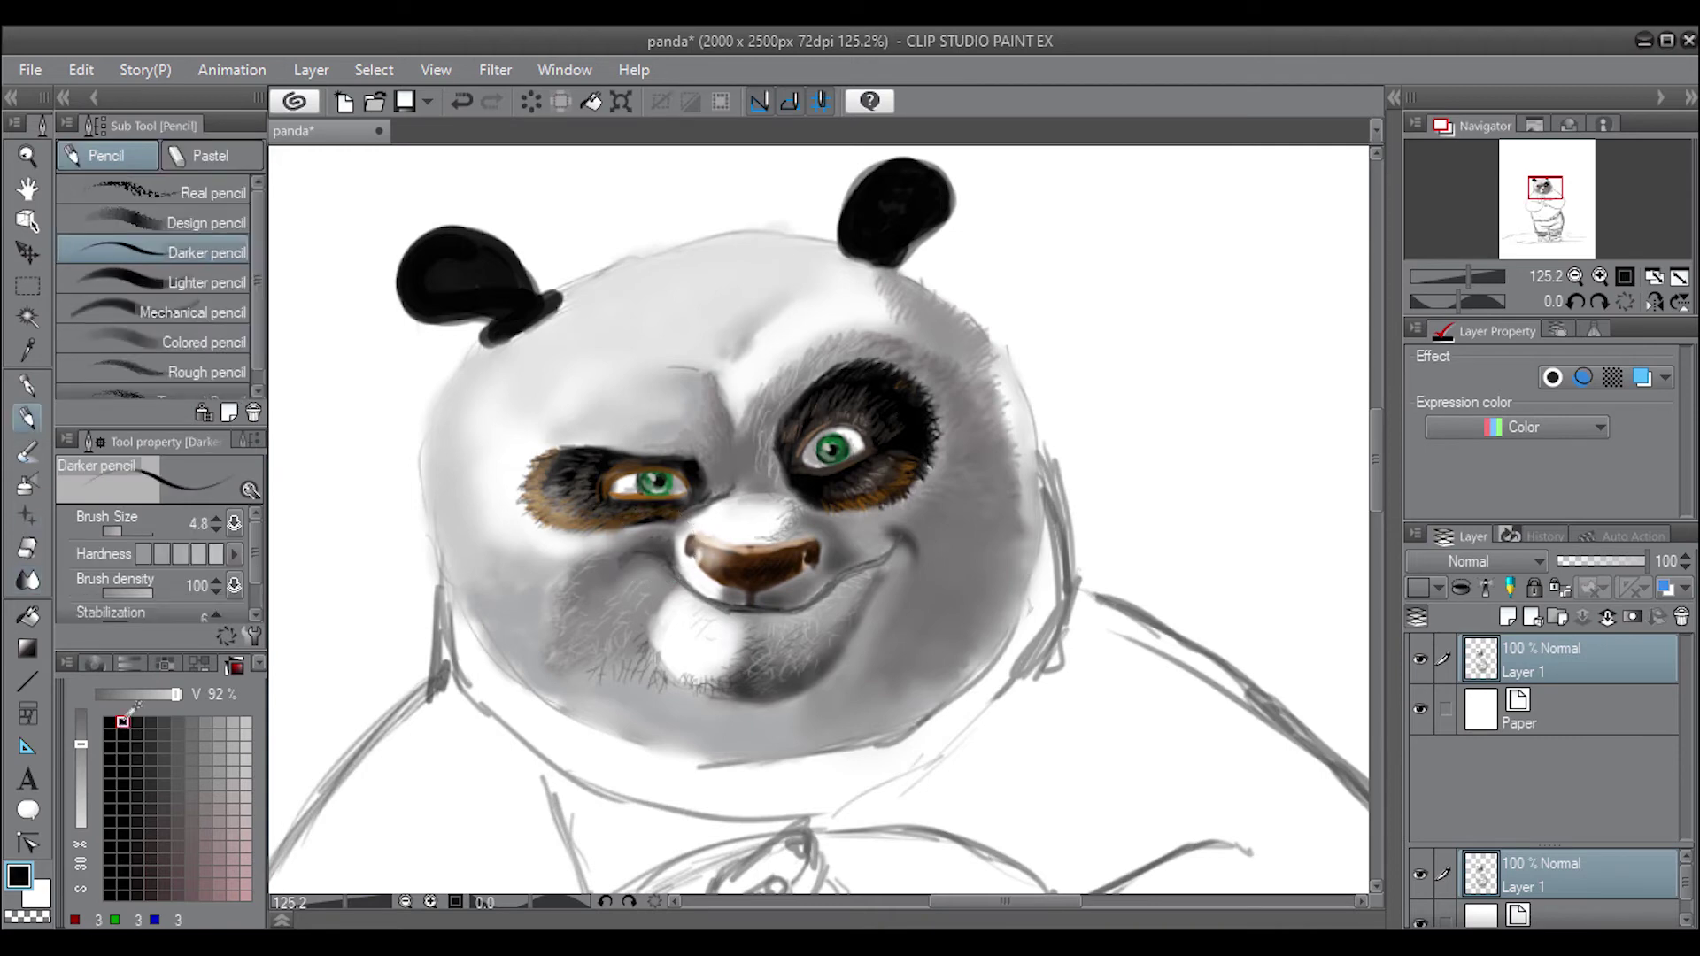
left_click(891, 546, "alt")
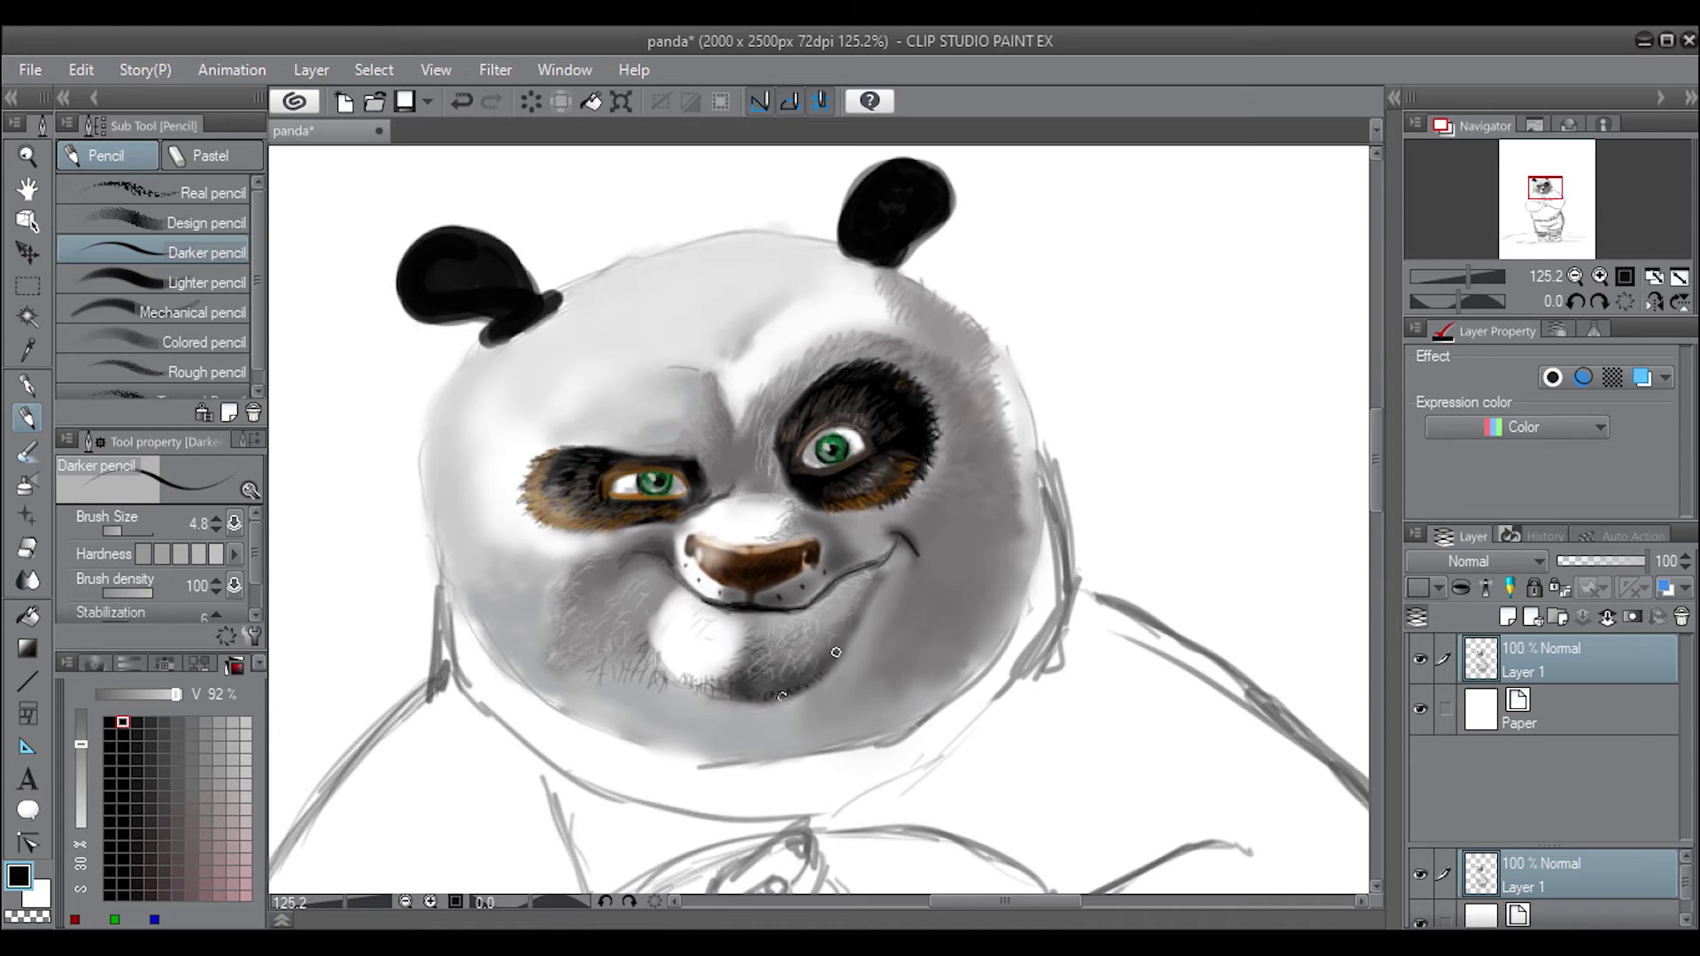
left_click(583, 691, "alt")
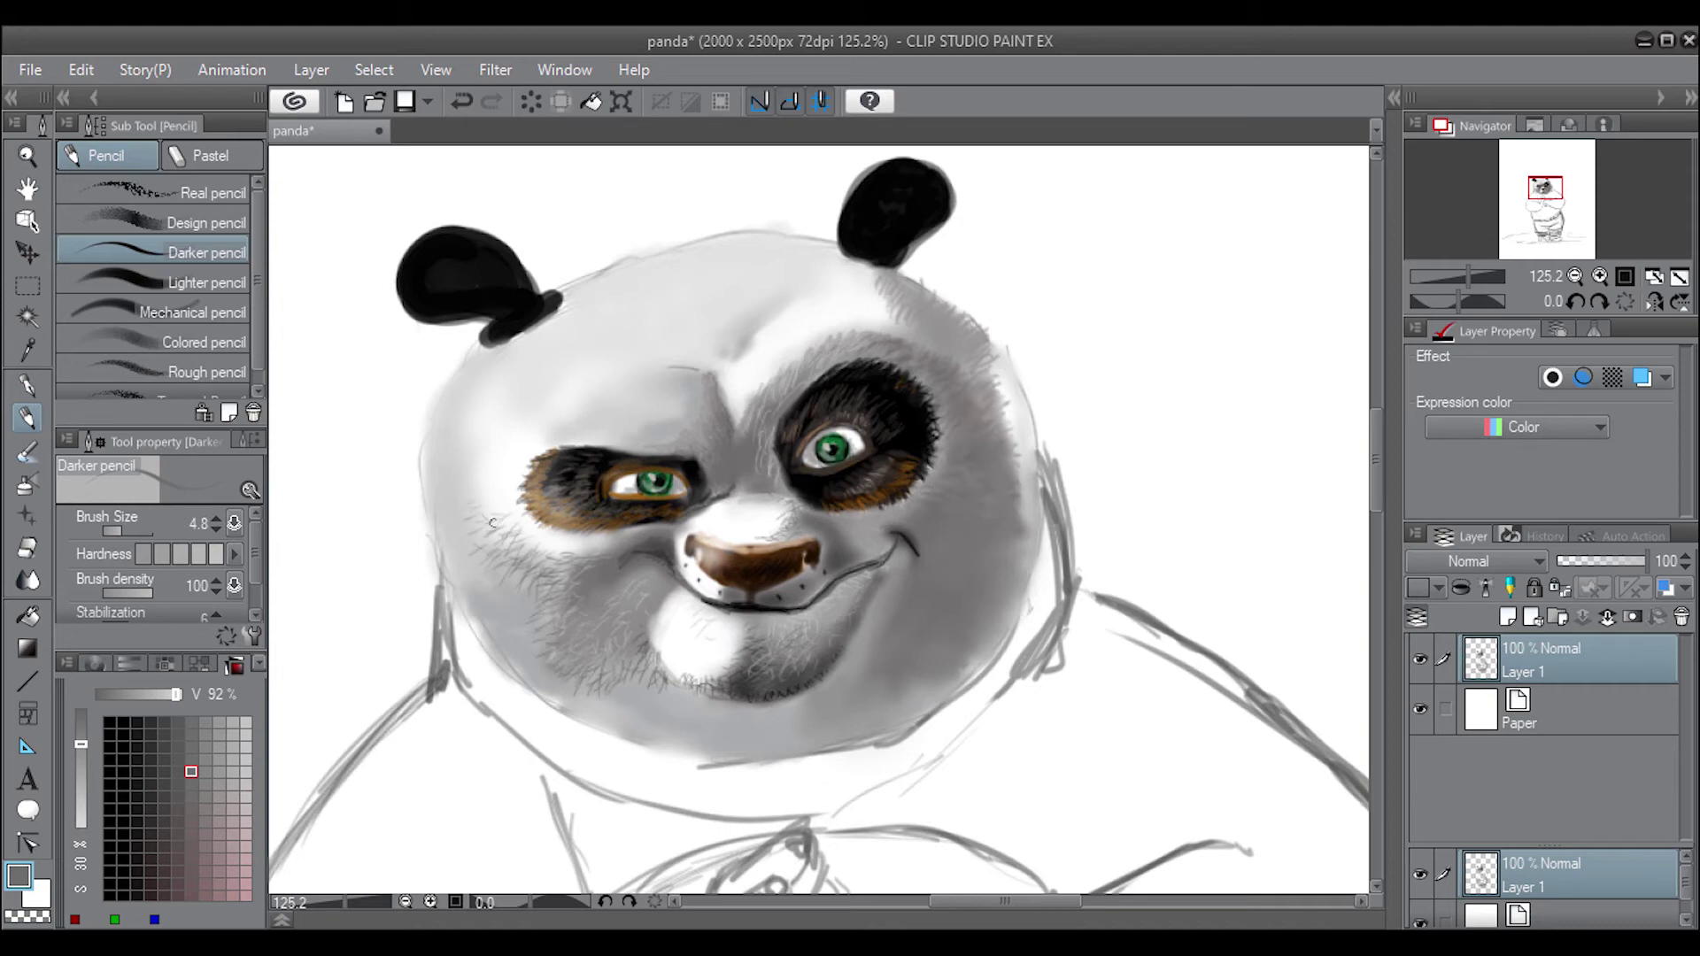
left_click(164, 771)
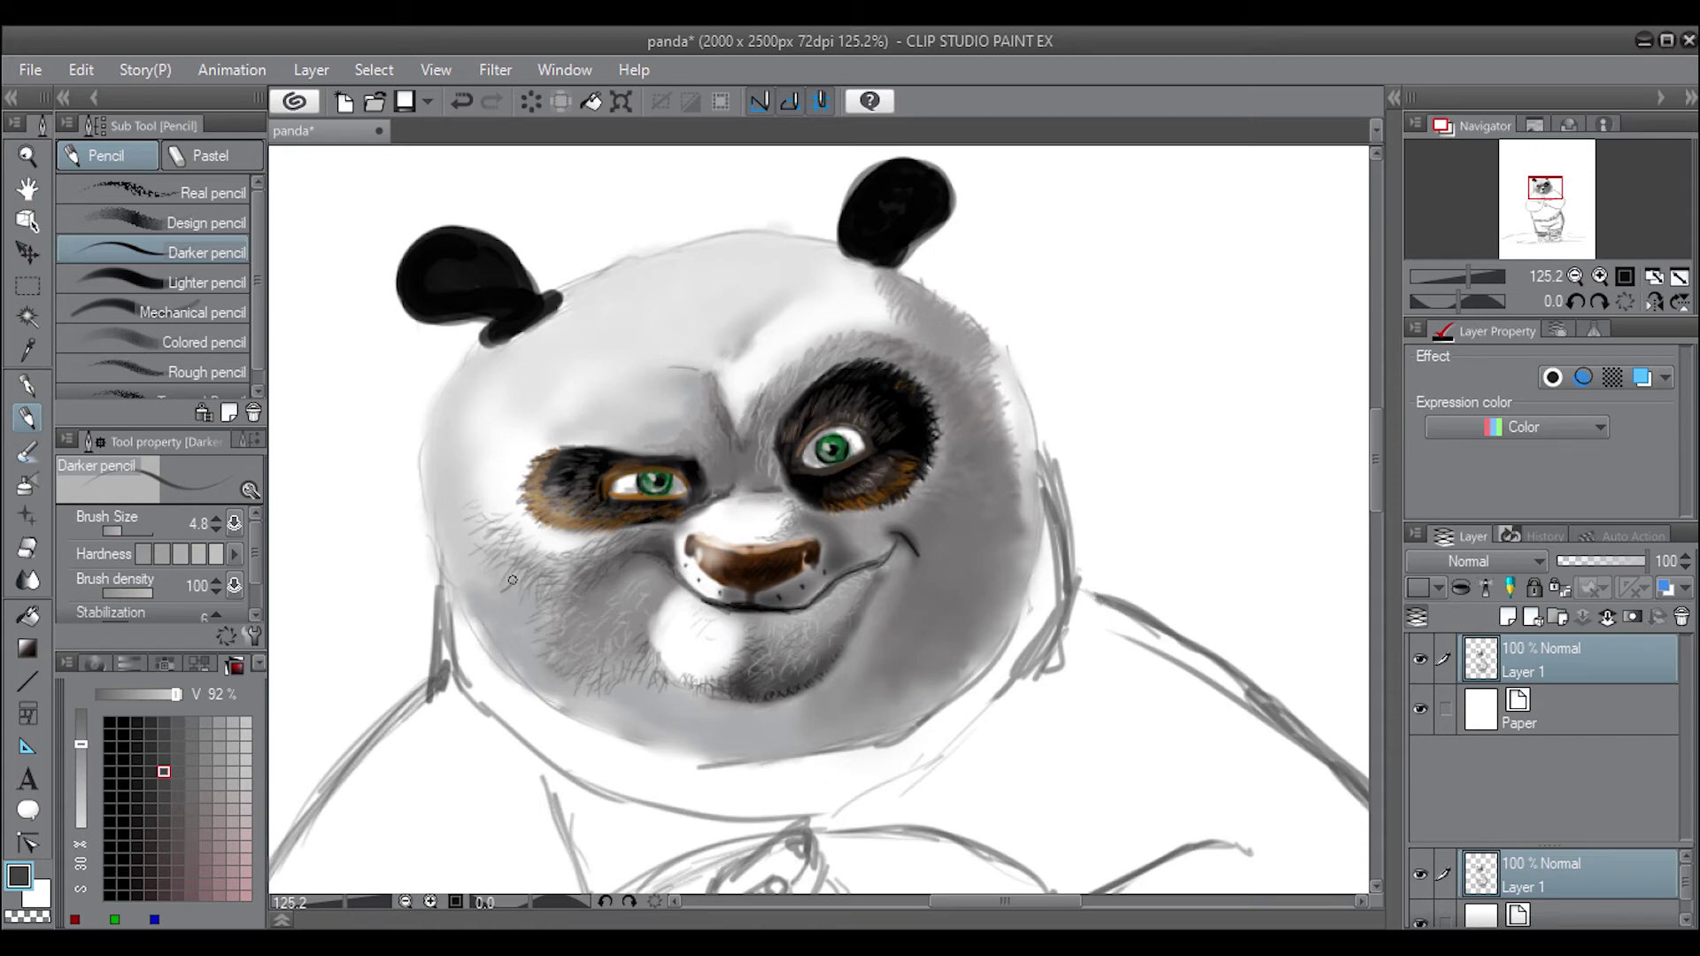
left_click(190, 795)
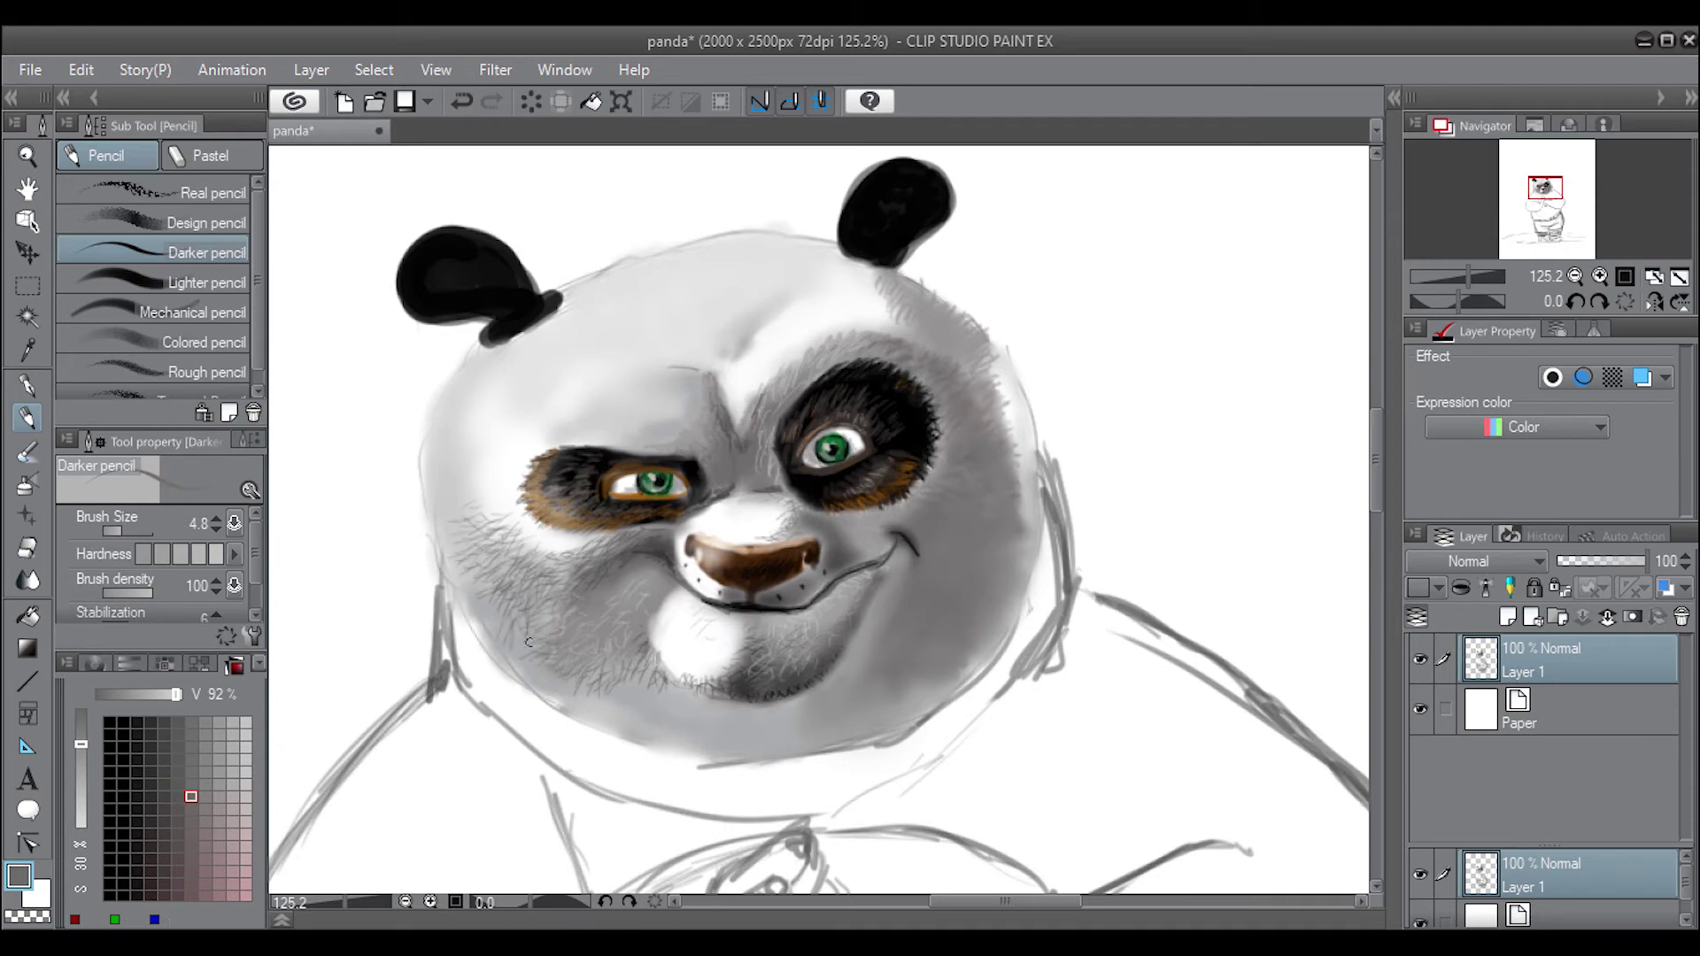
left_click(95, 665)
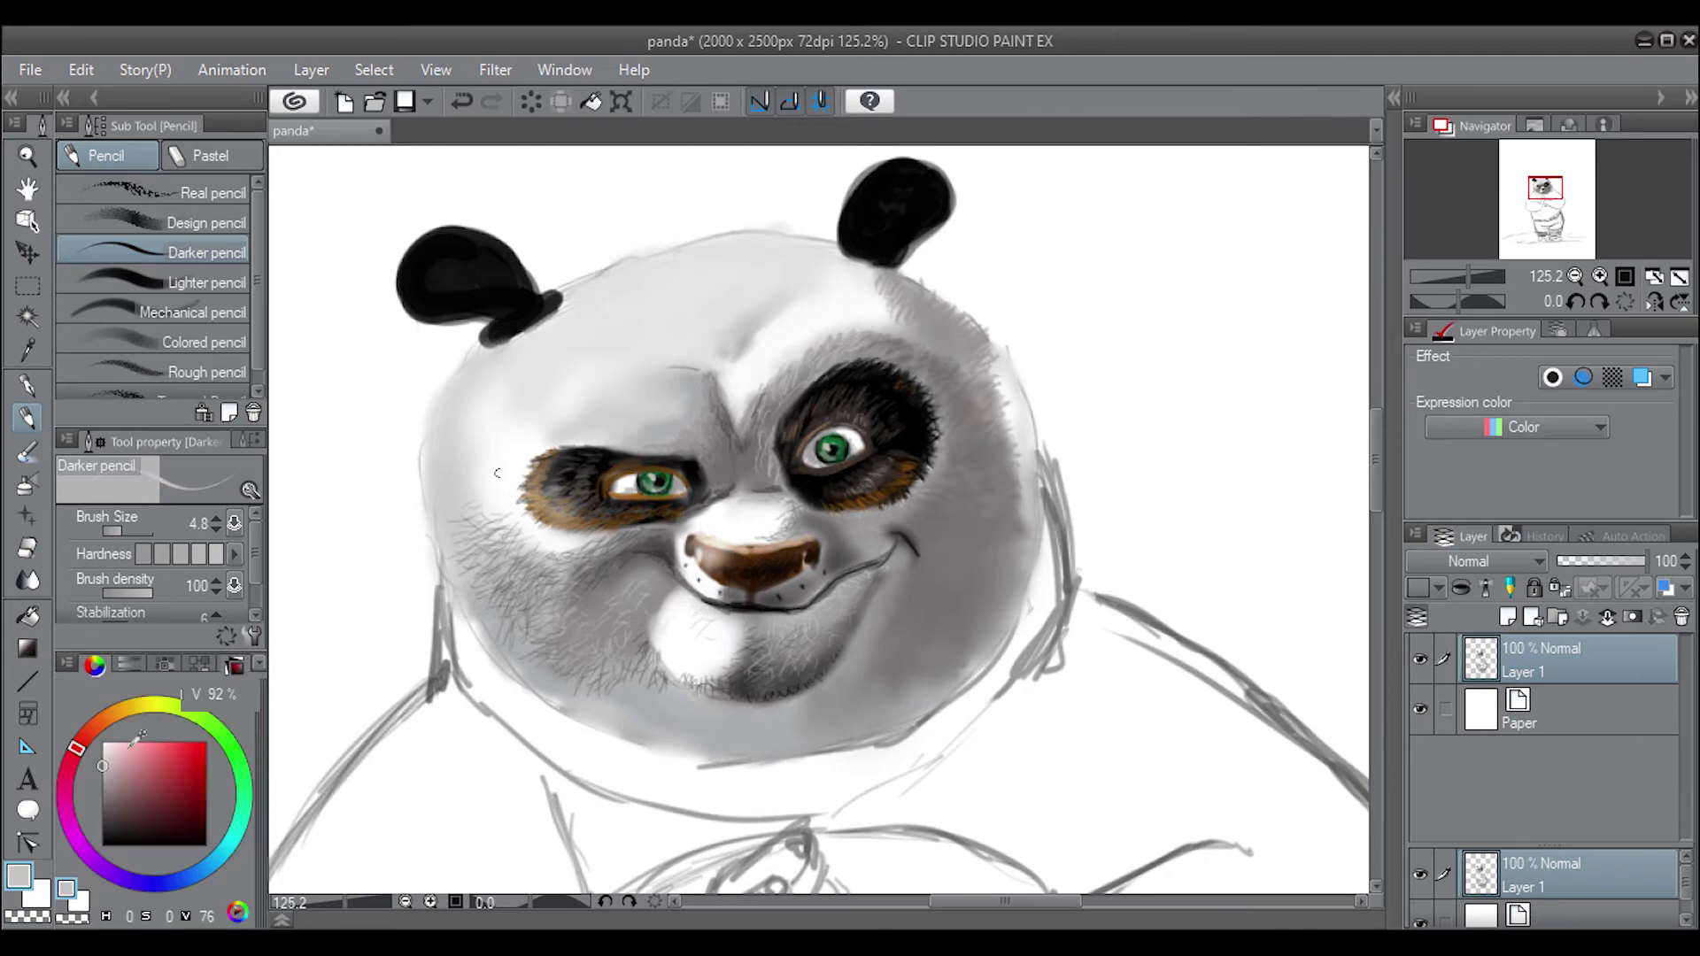
Paint light grey fur strands on the lower left cheek at 60% value and a larger brush
mouse_move(510, 634)
left_mouse_down()
mouse_move(547, 678)
mouse_move(615, 666)
left_mouse_up()
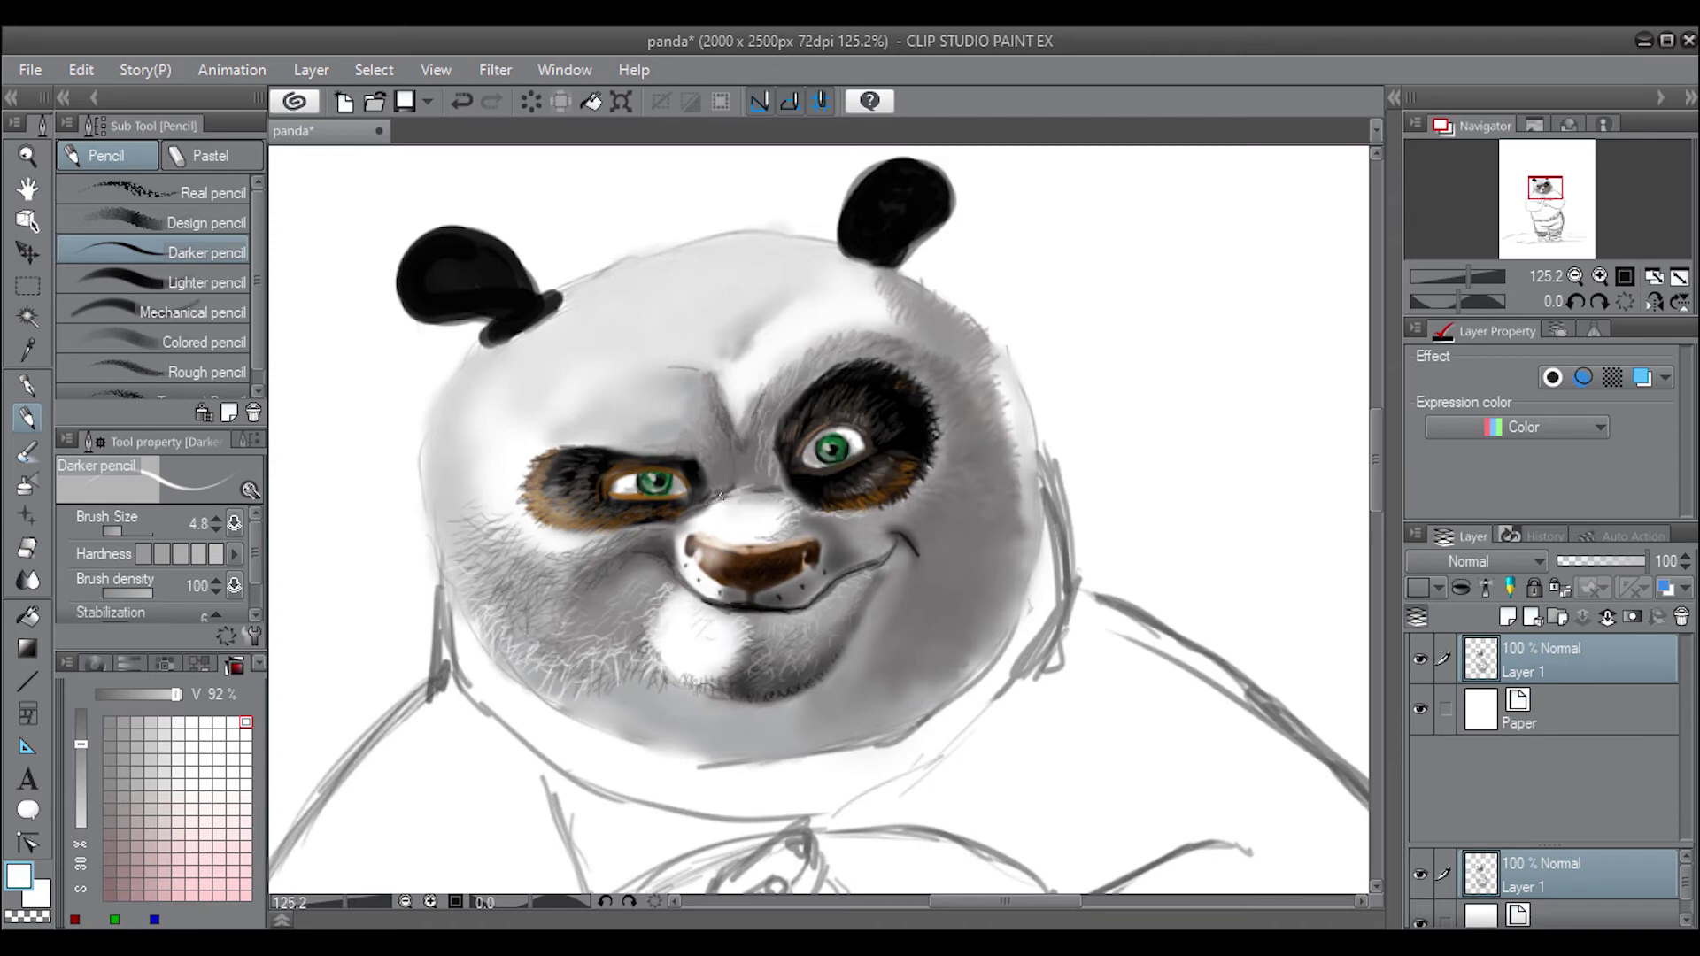
left_click(594, 725, "alt")
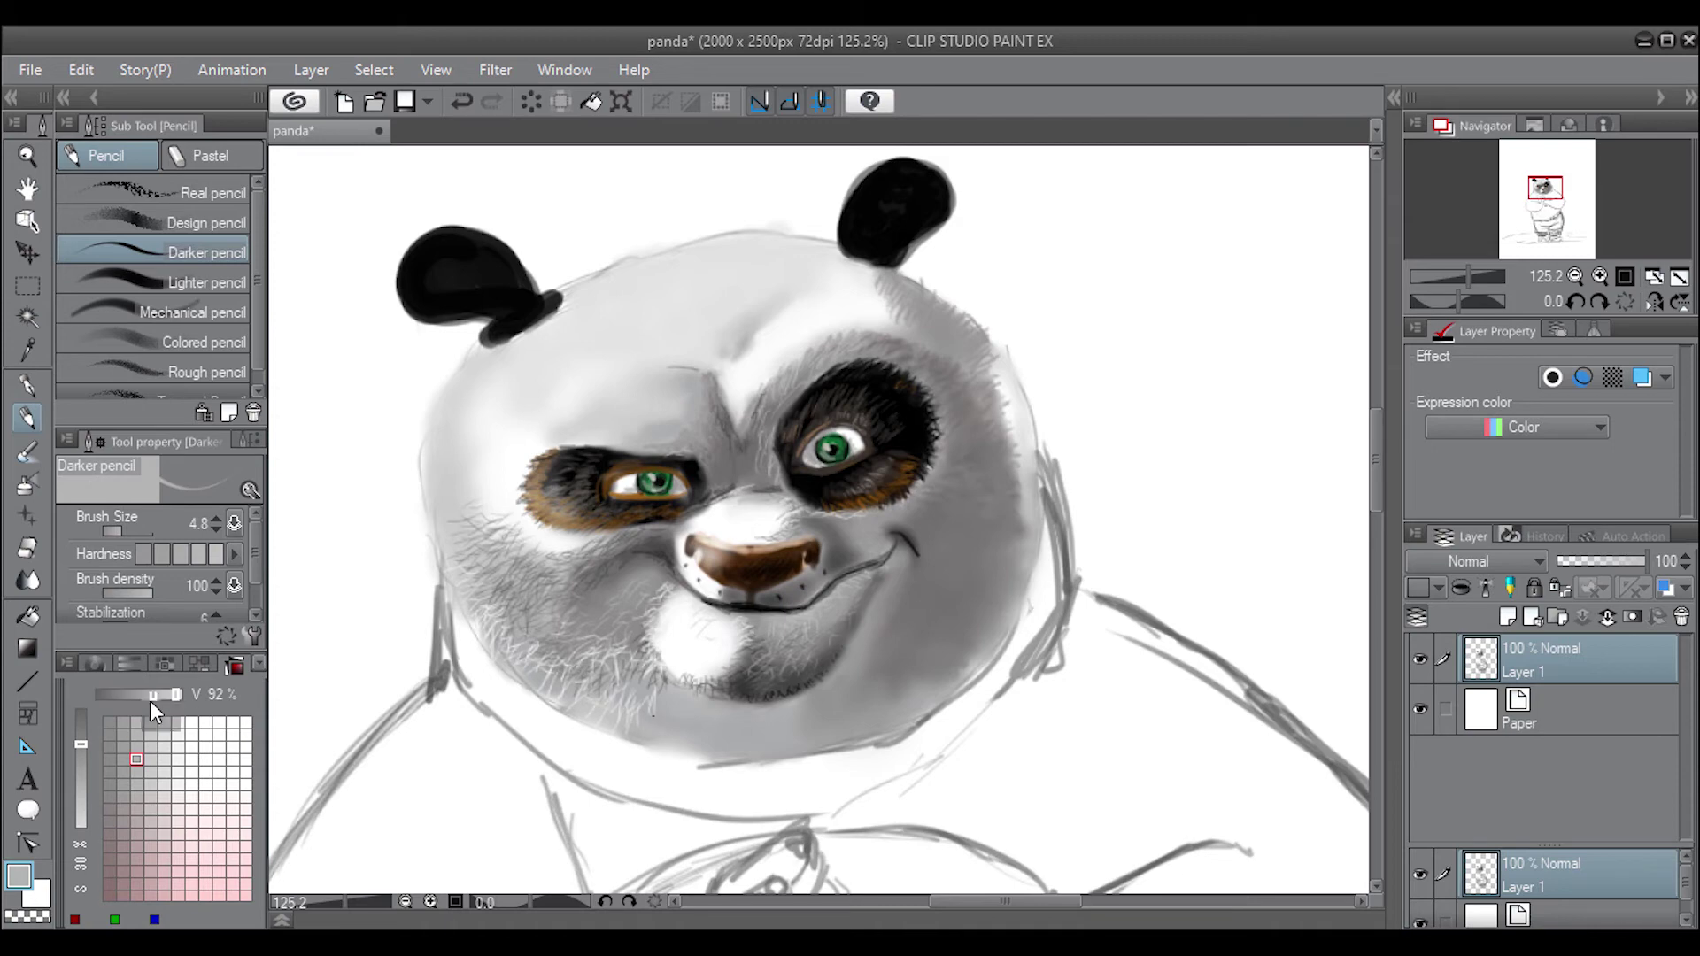
left_click_drag(150, 699, 146, 701)
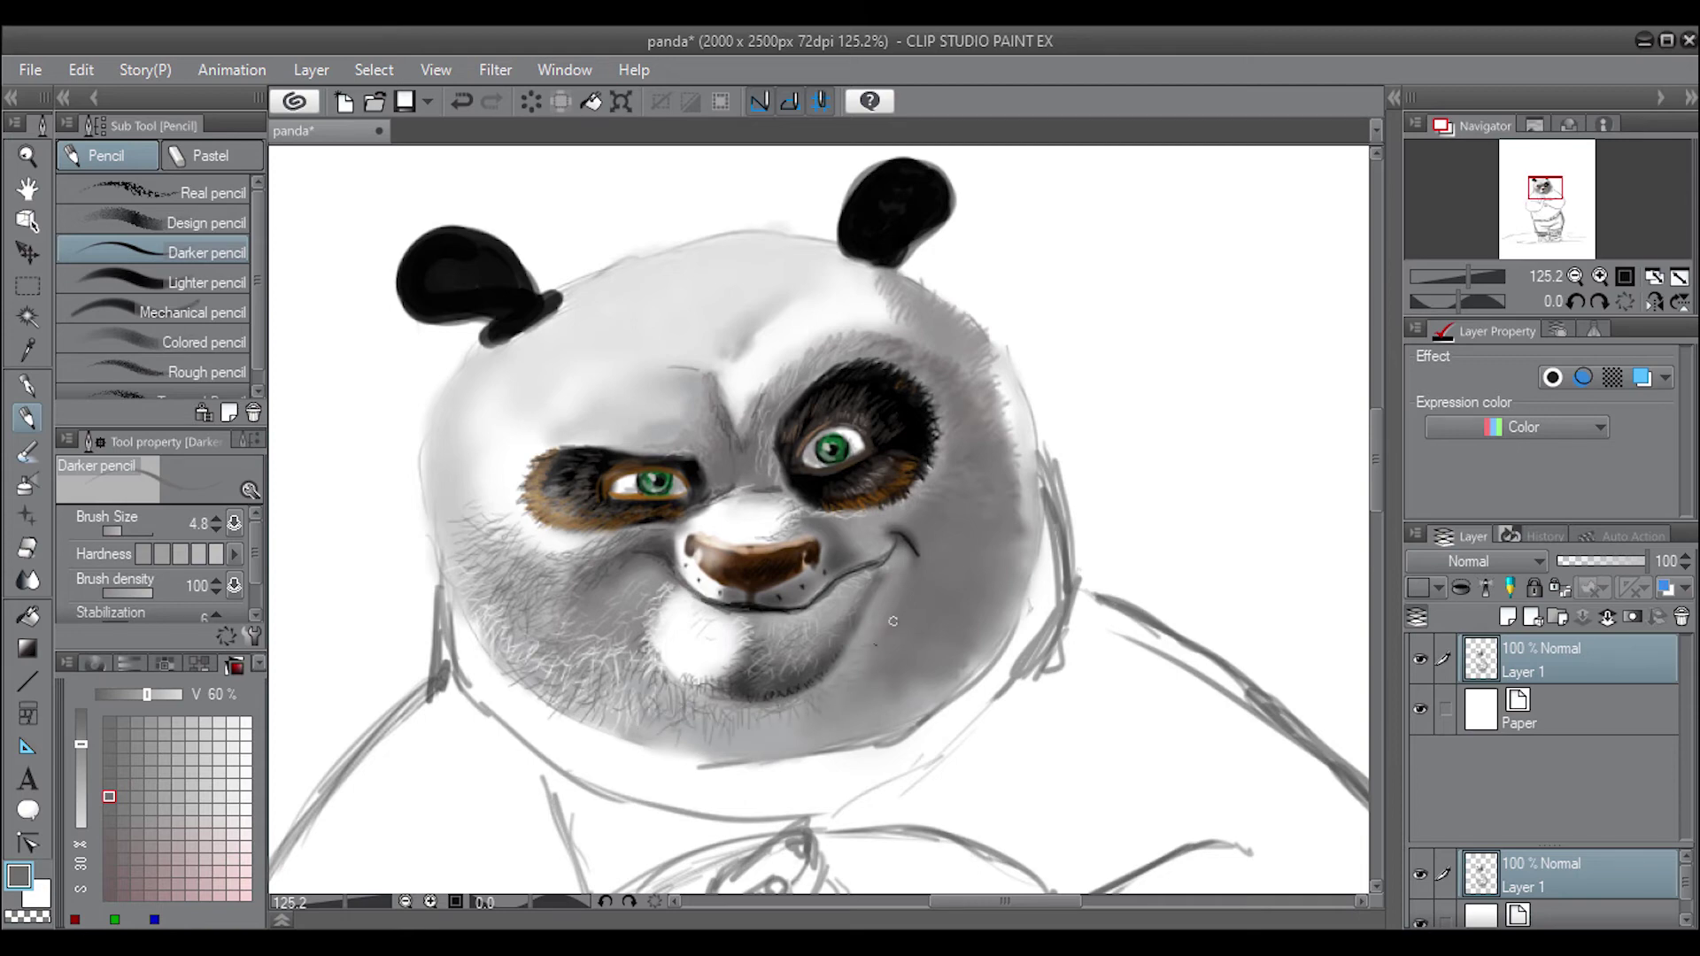
left_click(677, 717, "alt")
left_click_drag(120, 528, 129, 529)
left_click_drag(579, 664, 595, 625)
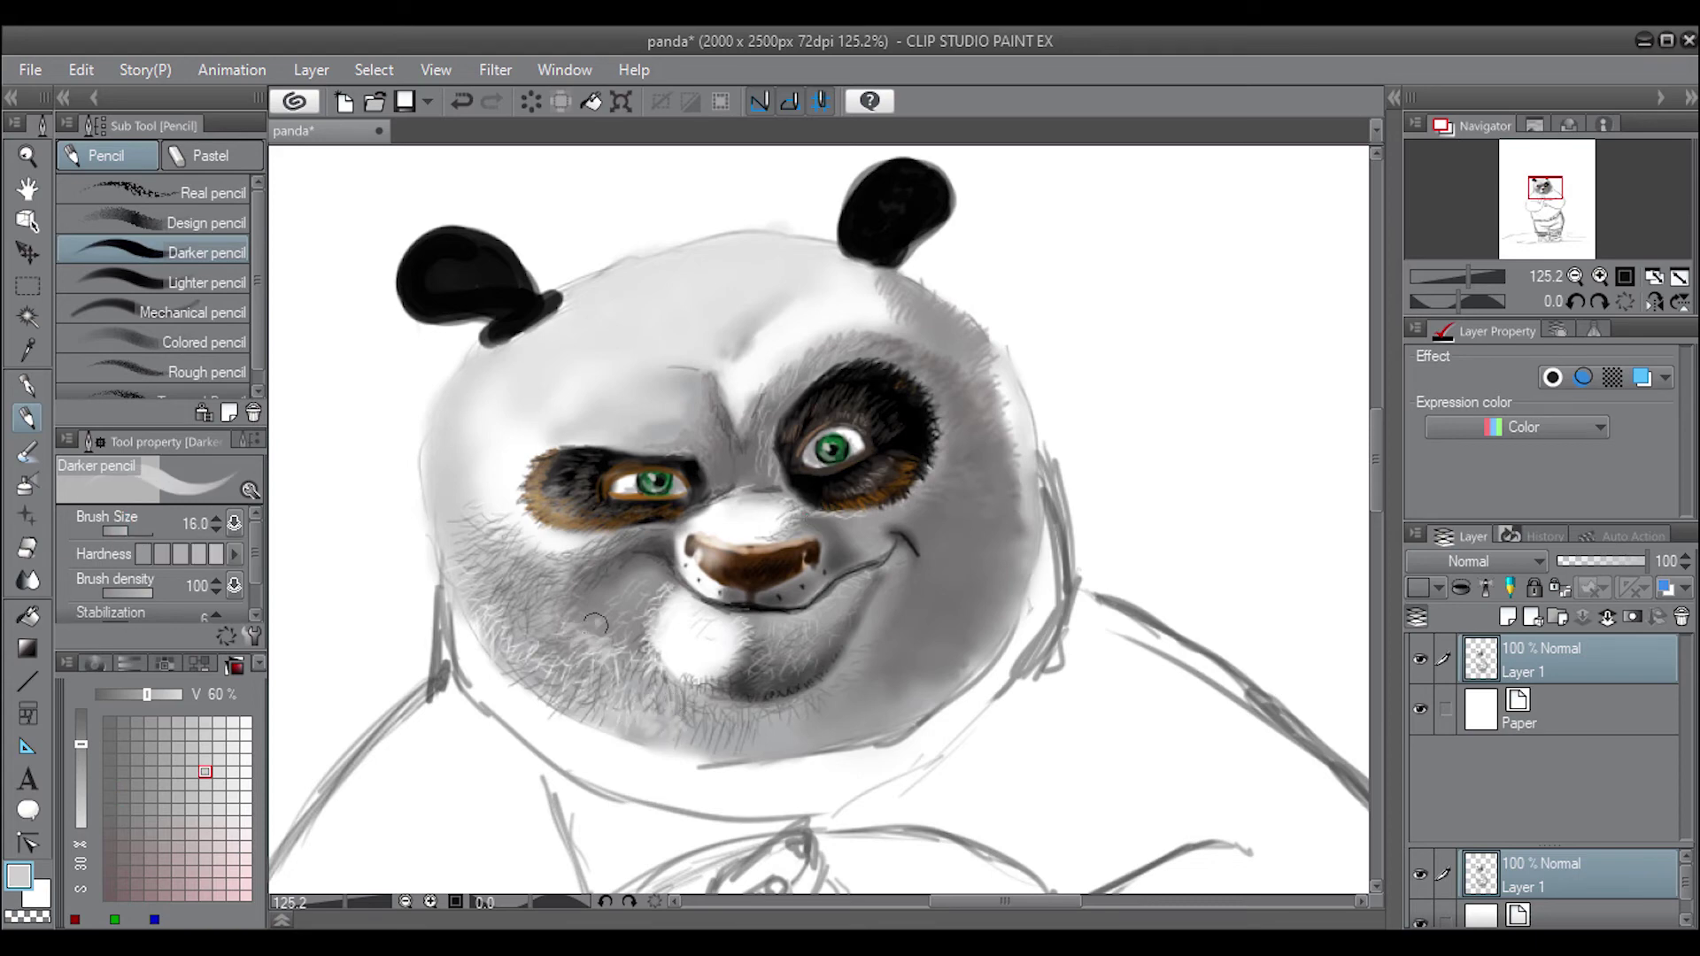
Paint light grey fur under and above the right eye patch
left_click(670, 659, "alt")
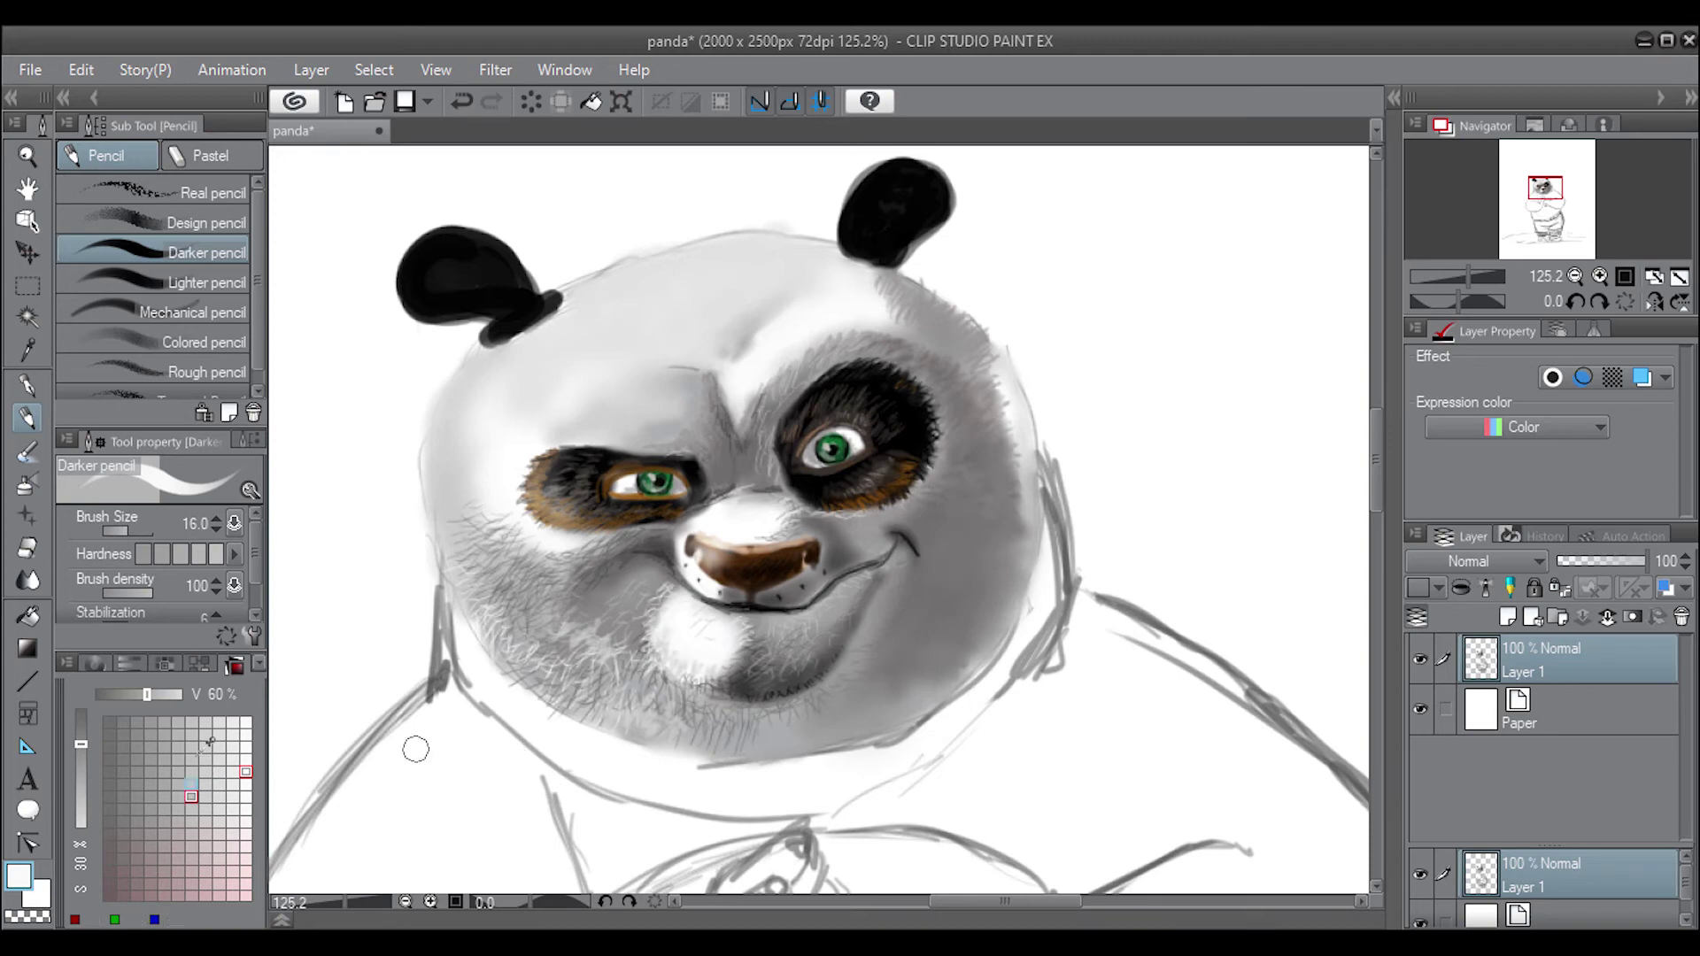
left_click(666, 631, "alt")
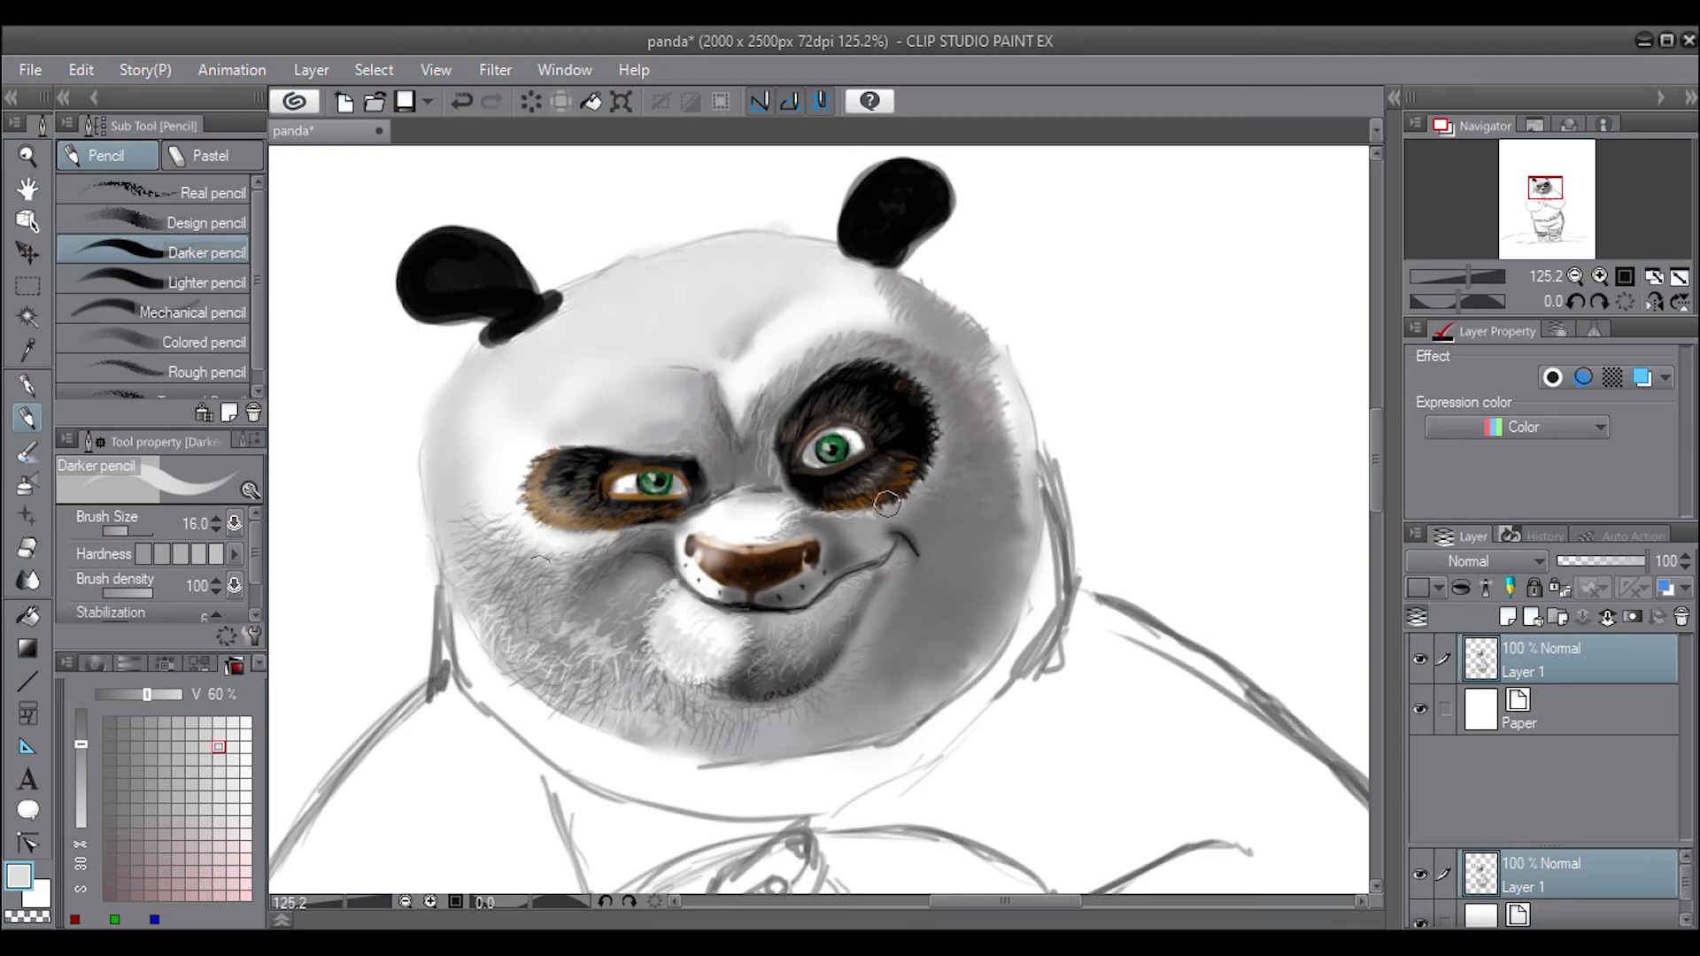
left_click_drag(887, 504, 808, 527)
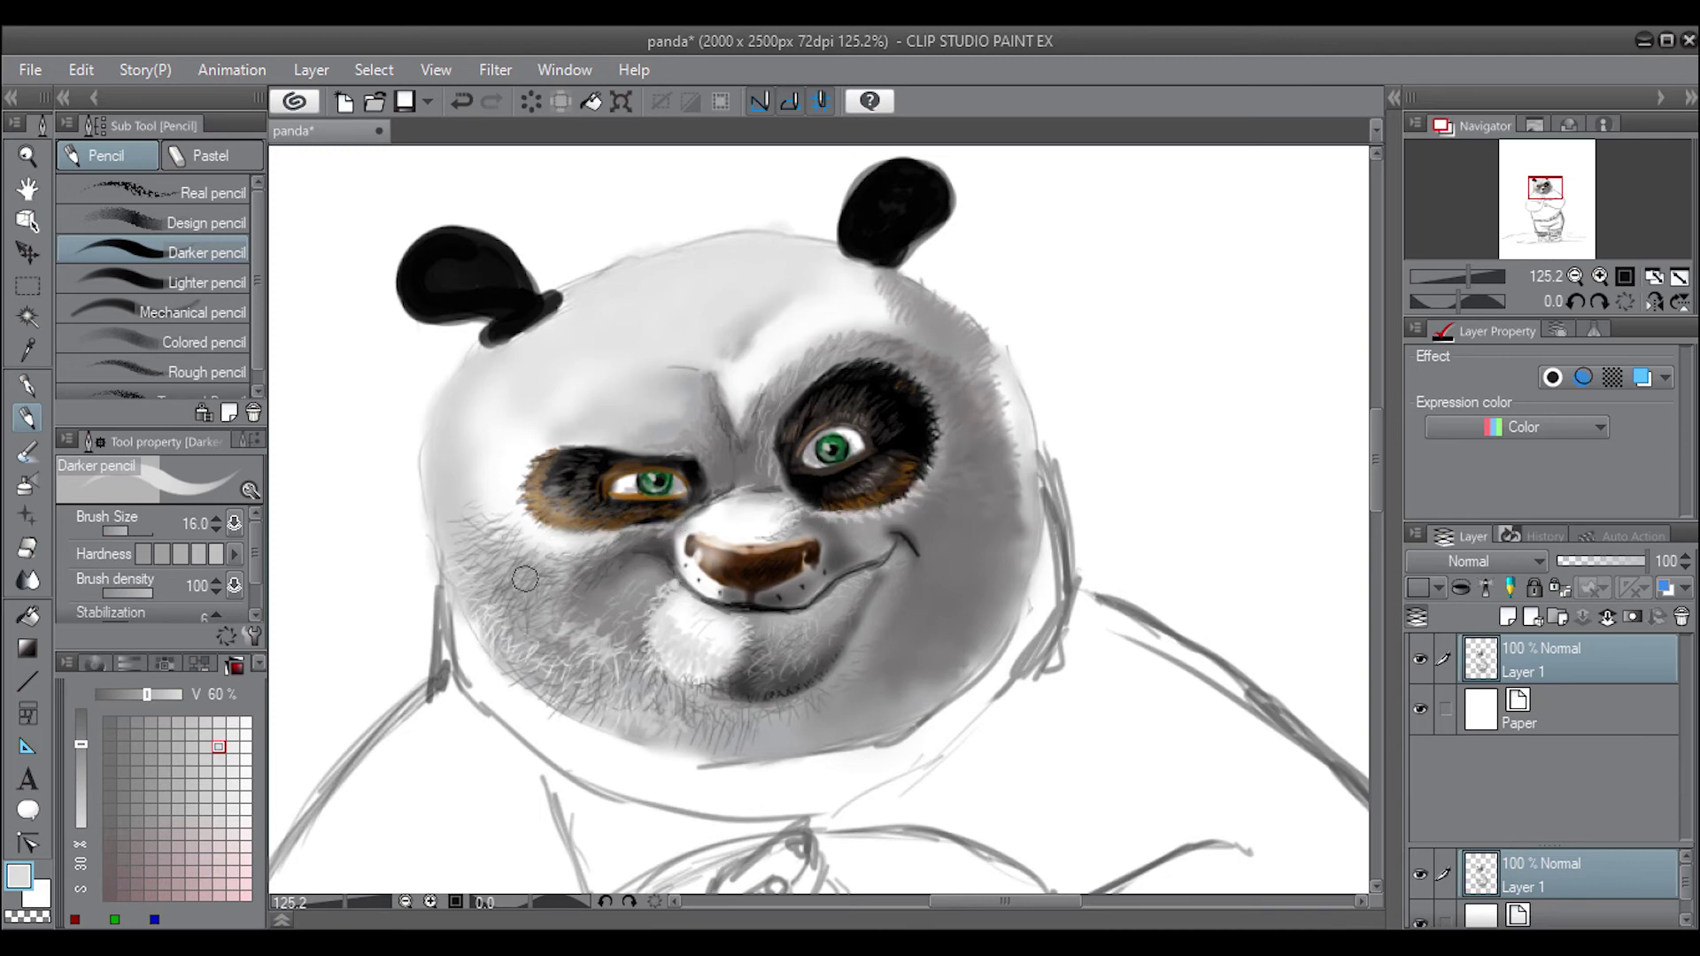
left_click_drag(934, 350, 858, 301)
Shade the forehead and above the right eye with the Shadow airbrush in darker grey
key("b")
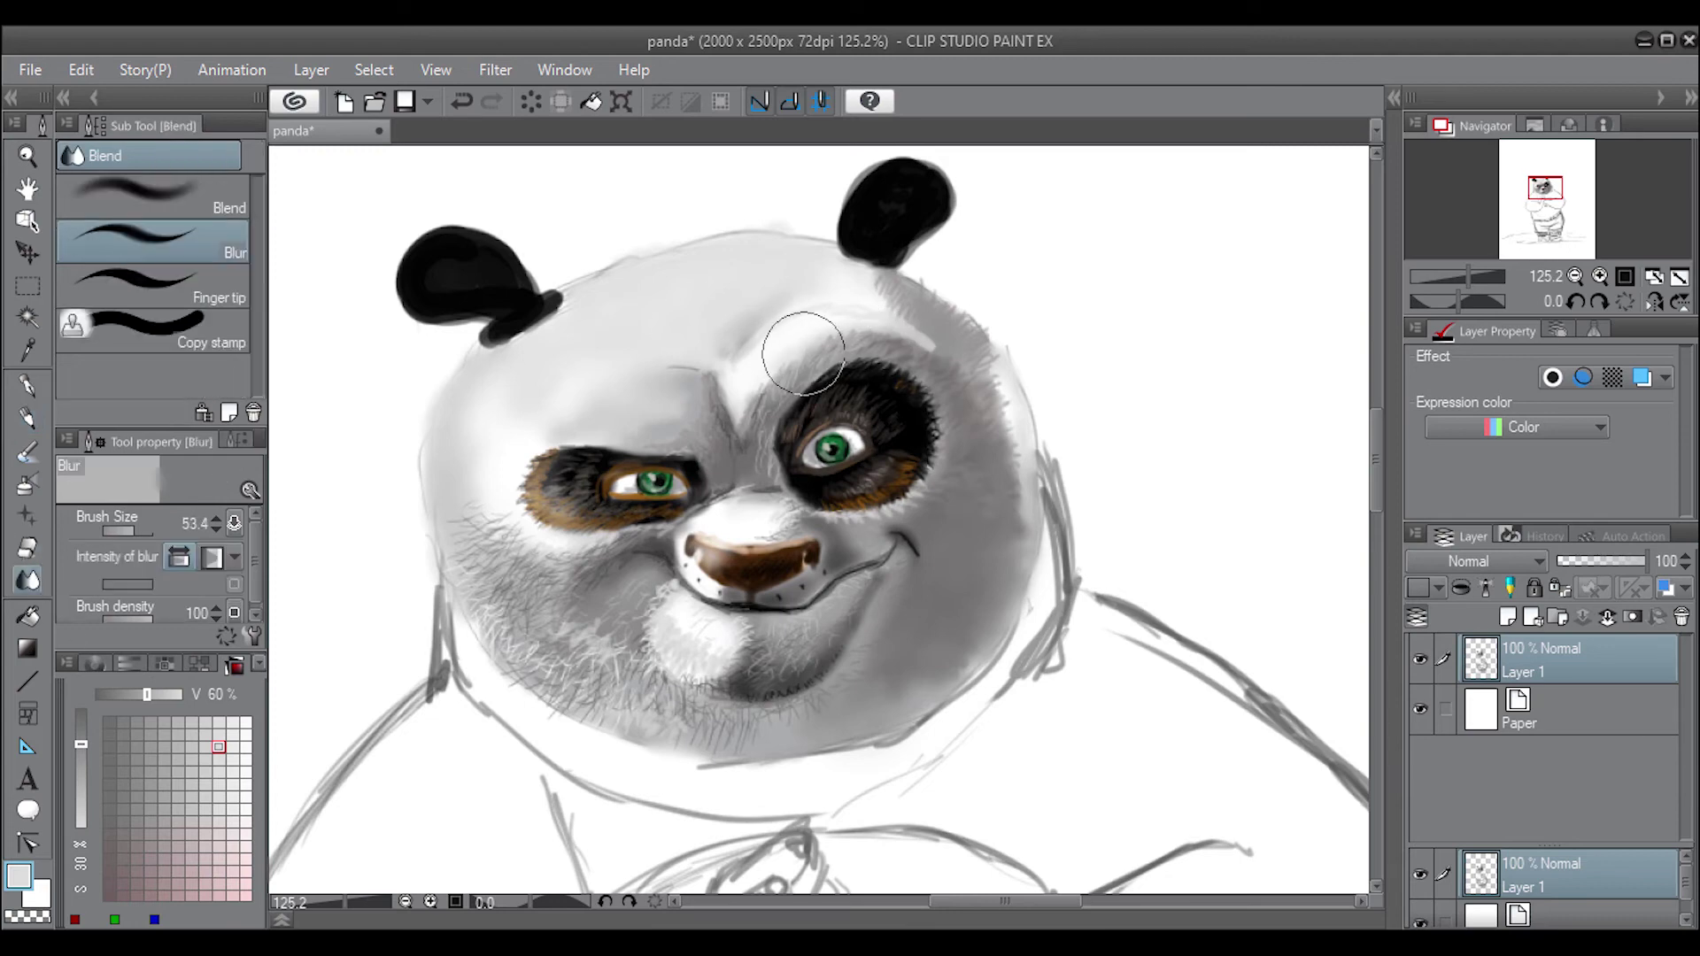
key("b")
left_click(181, 285)
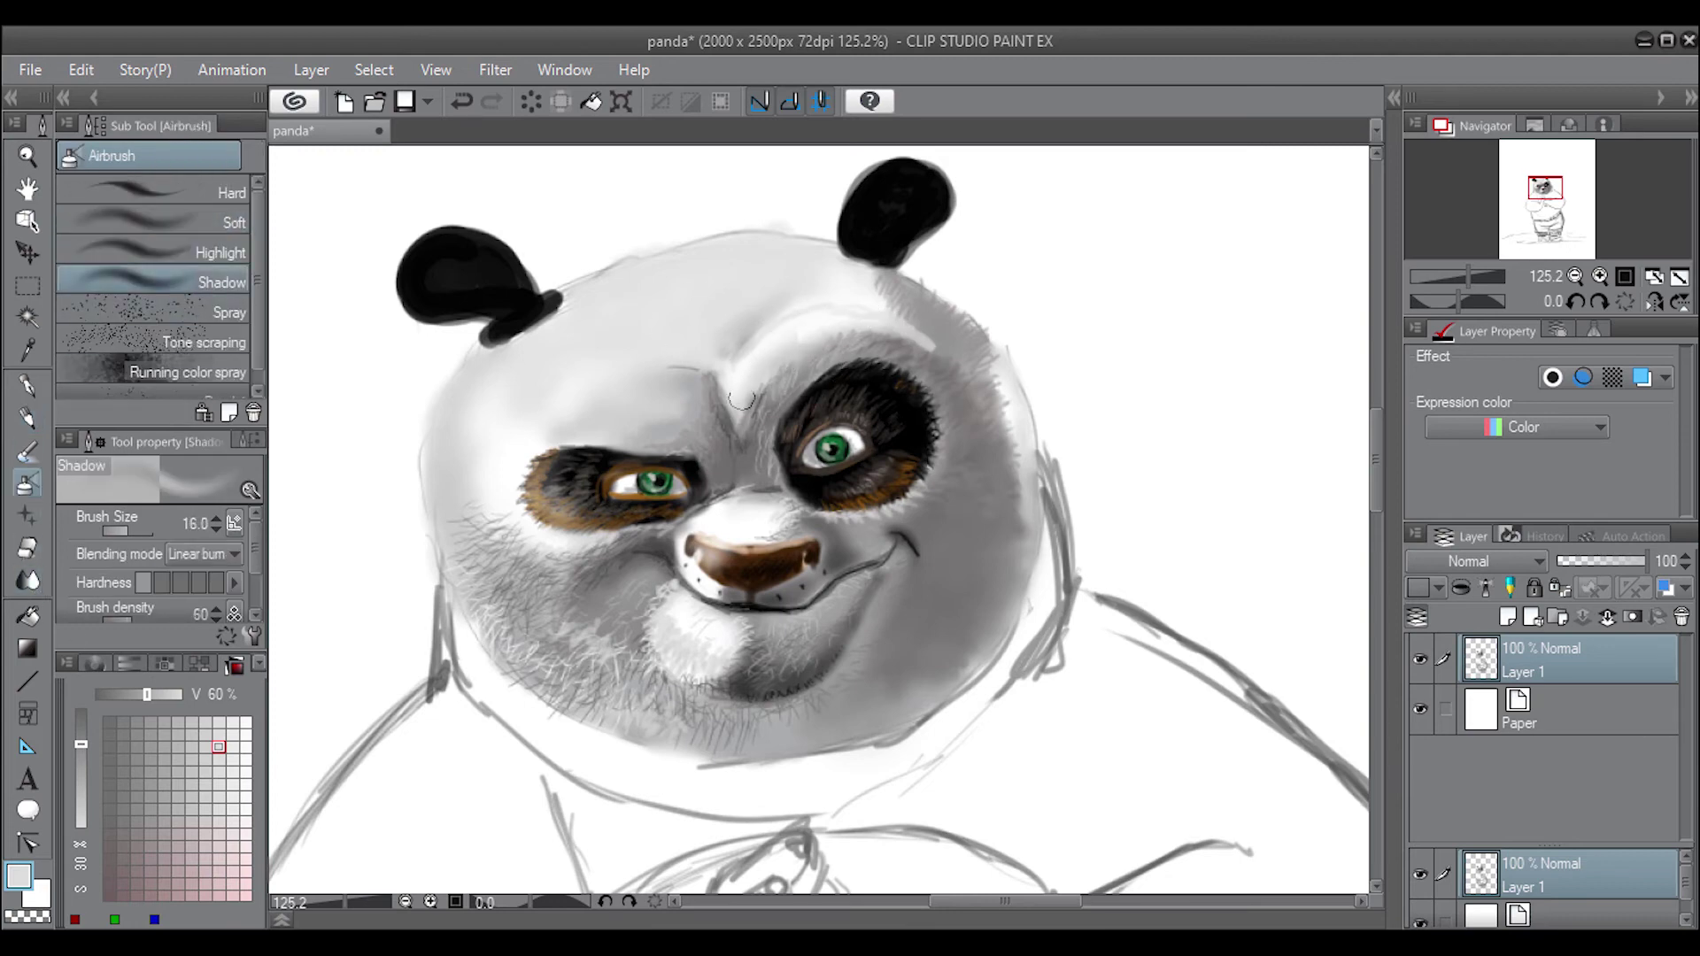
left_click(177, 784)
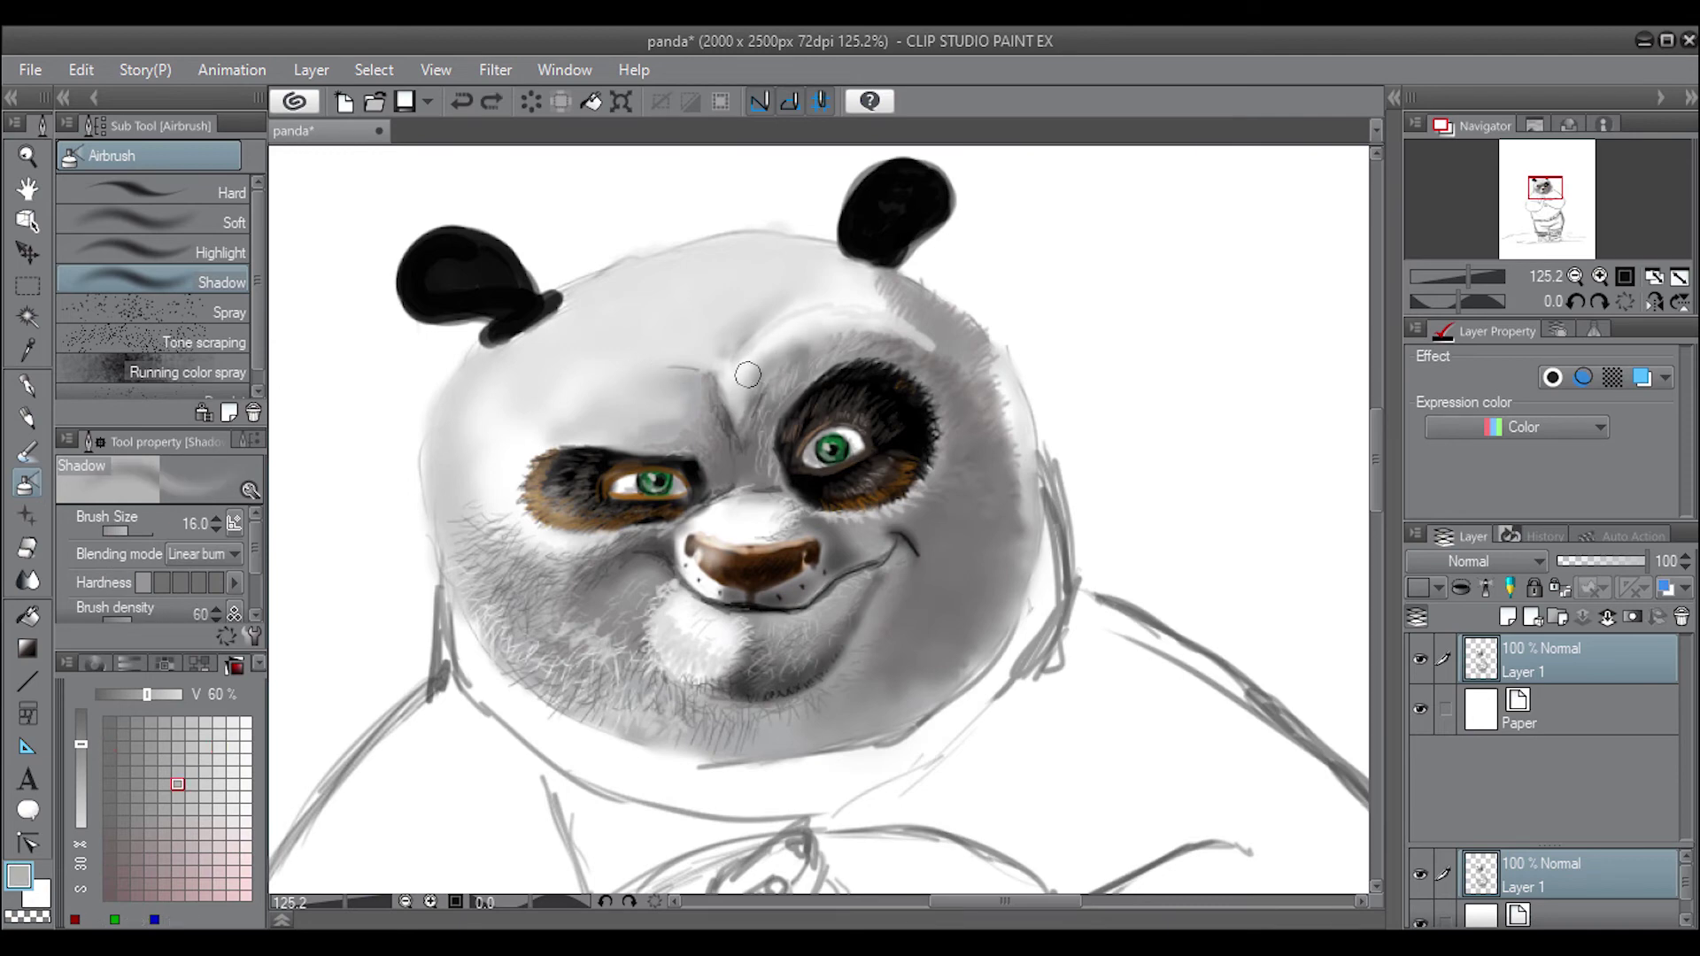
mouse_move(743, 371)
left_mouse_down()
mouse_move(797, 354)
mouse_move(748, 412)
left_mouse_up()
left_click(204, 783)
mouse_move(828, 335)
left_mouse_down()
mouse_move(900, 332)
mouse_move(797, 284)
mouse_move(912, 336)
mouse_move(841, 266)
mouse_move(772, 254)
mouse_move(762, 292)
mouse_move(708, 239)
mouse_move(762, 284)
mouse_move(651, 261)
mouse_move(514, 341)
mouse_move(450, 428)
mouse_move(531, 390)
mouse_move(443, 504)
left_mouse_up()
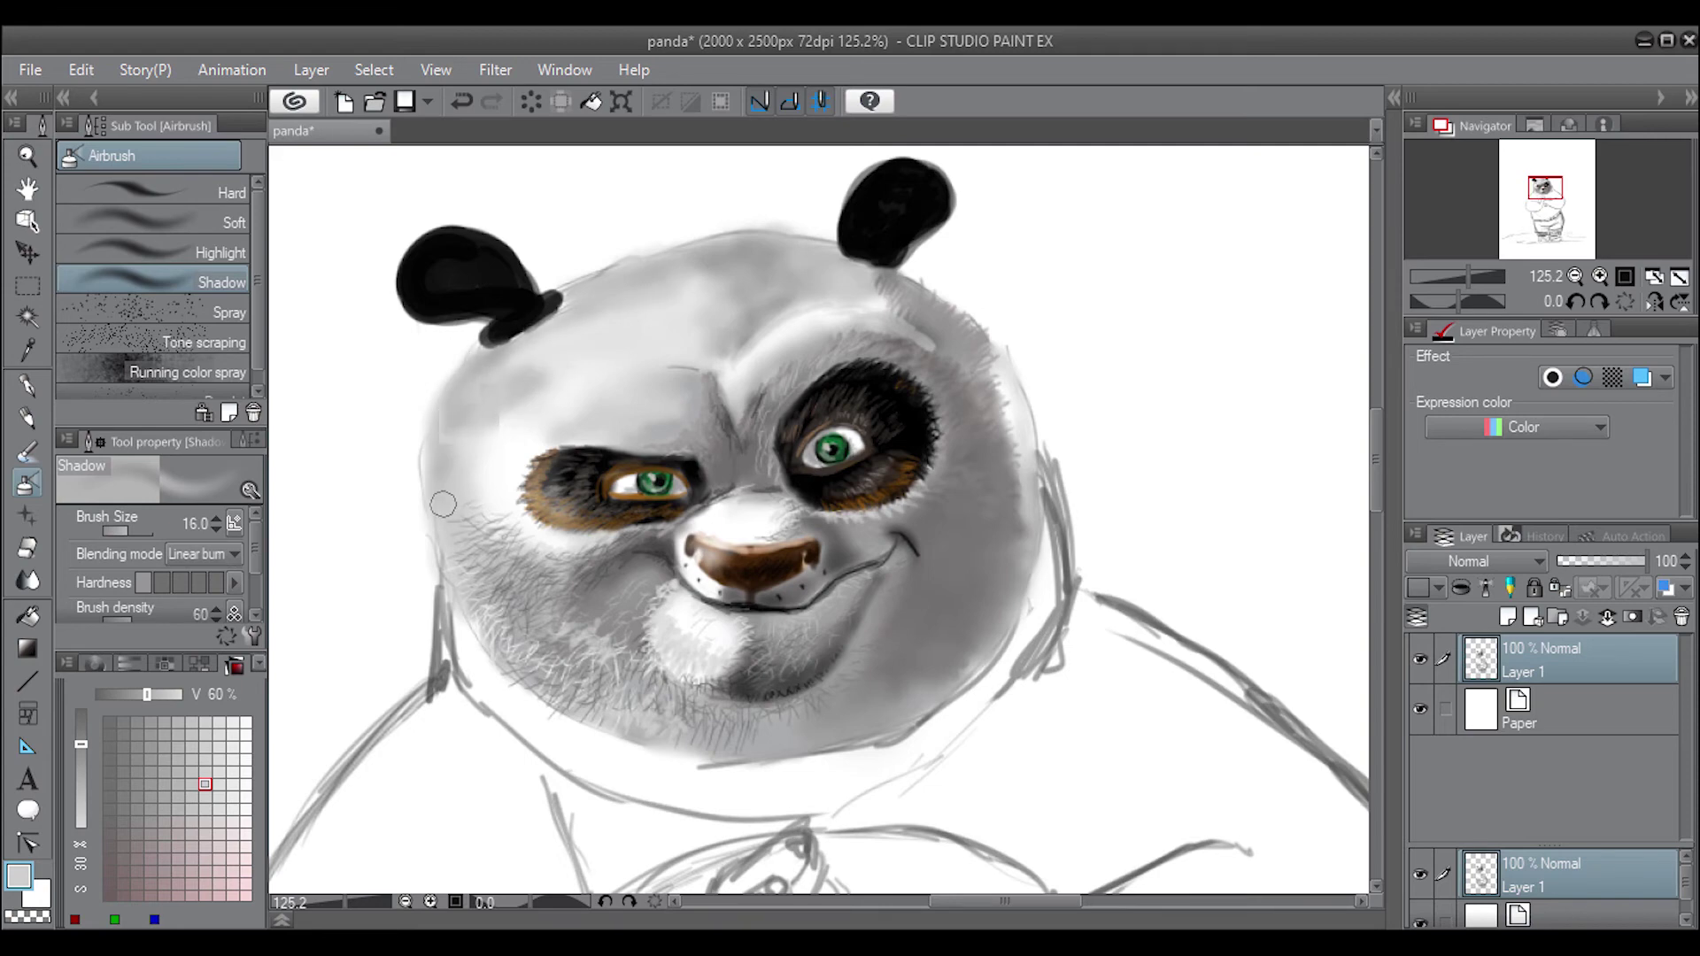
Blur the shading across the upper head and forehead
key("j")
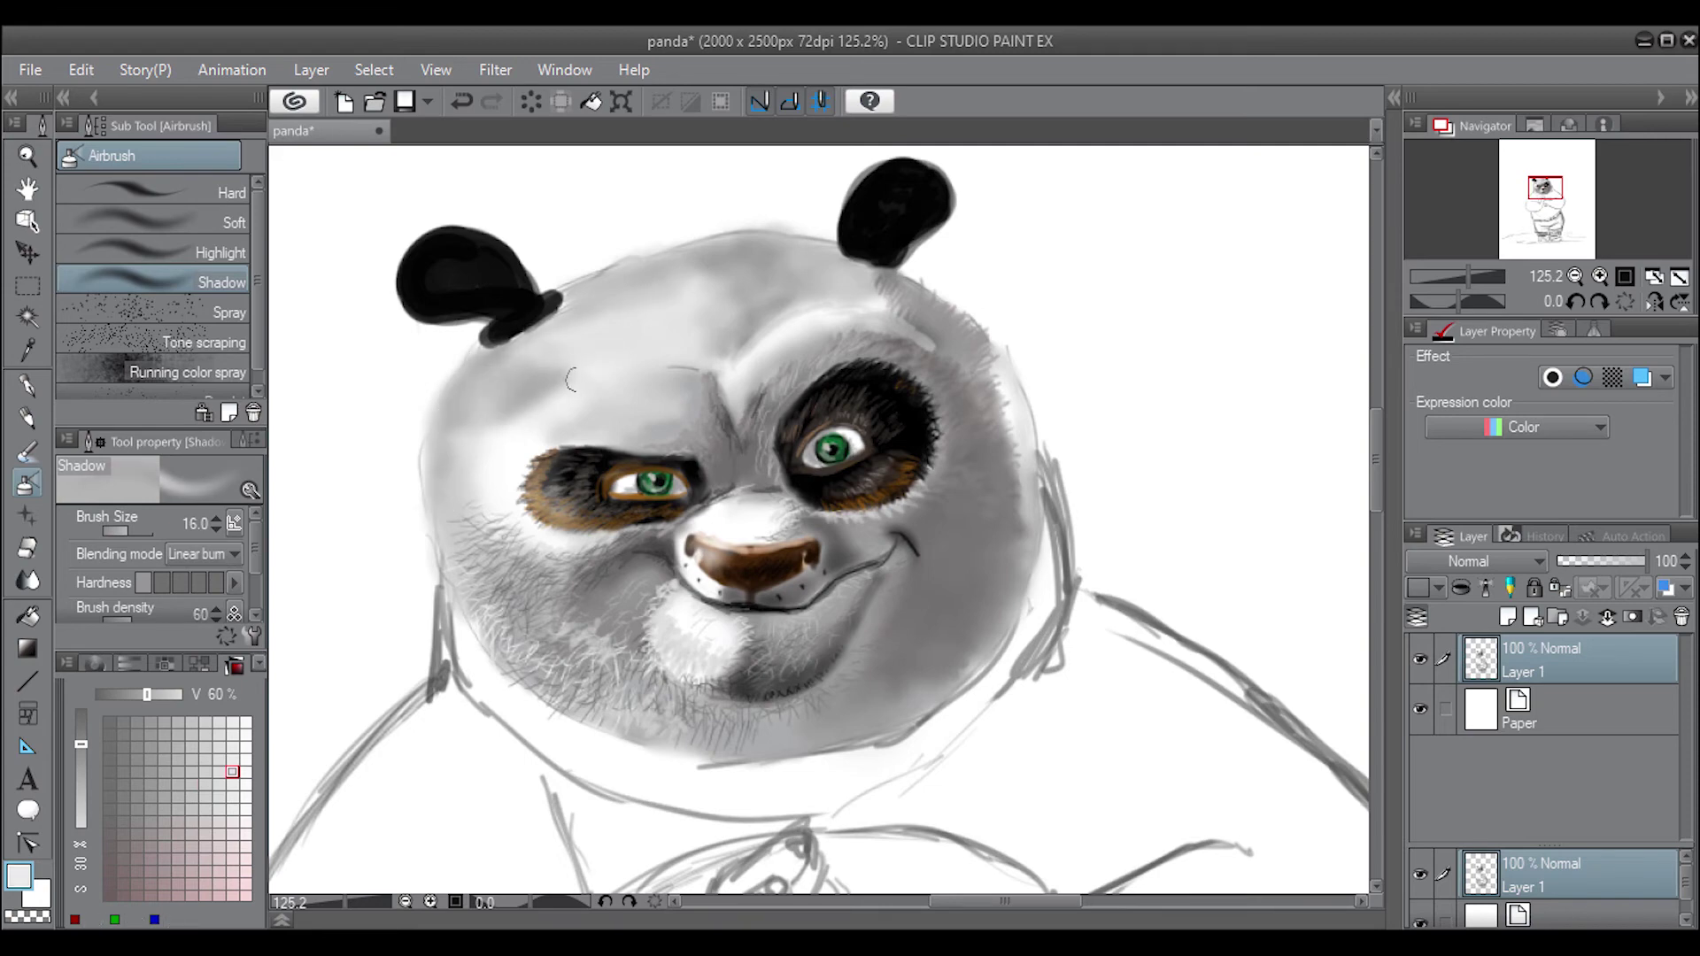
mouse_move(531, 395)
left_mouse_down()
mouse_move(494, 360)
mouse_move(723, 319)
left_mouse_up()
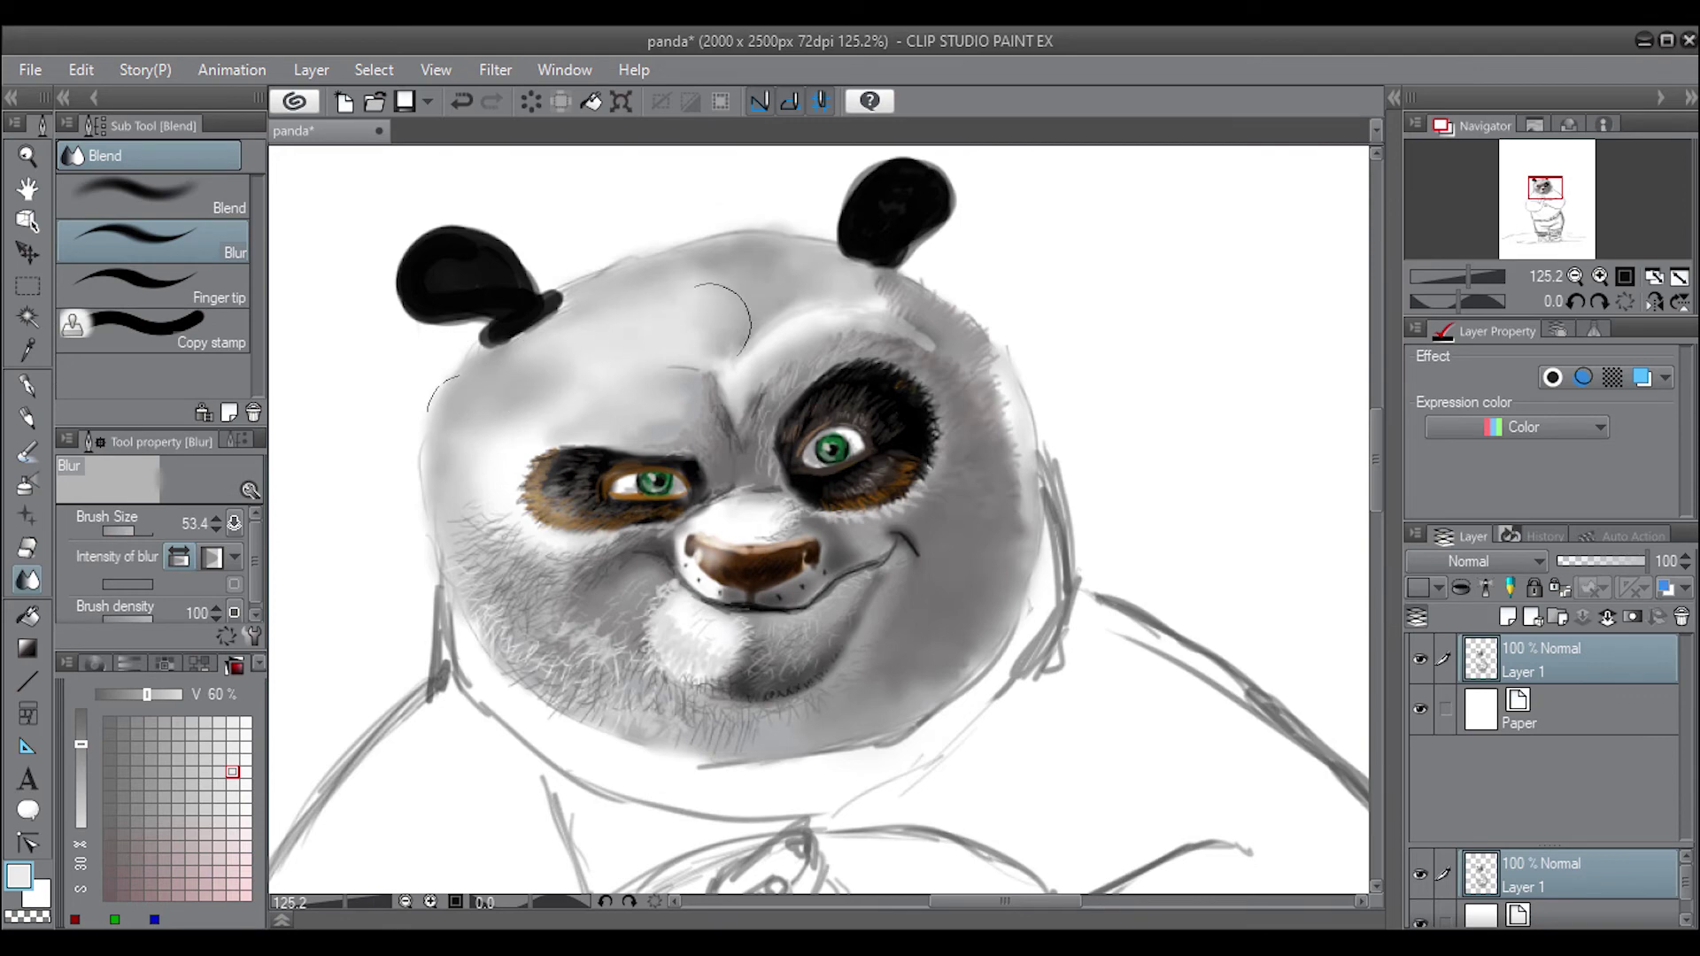
key("p")
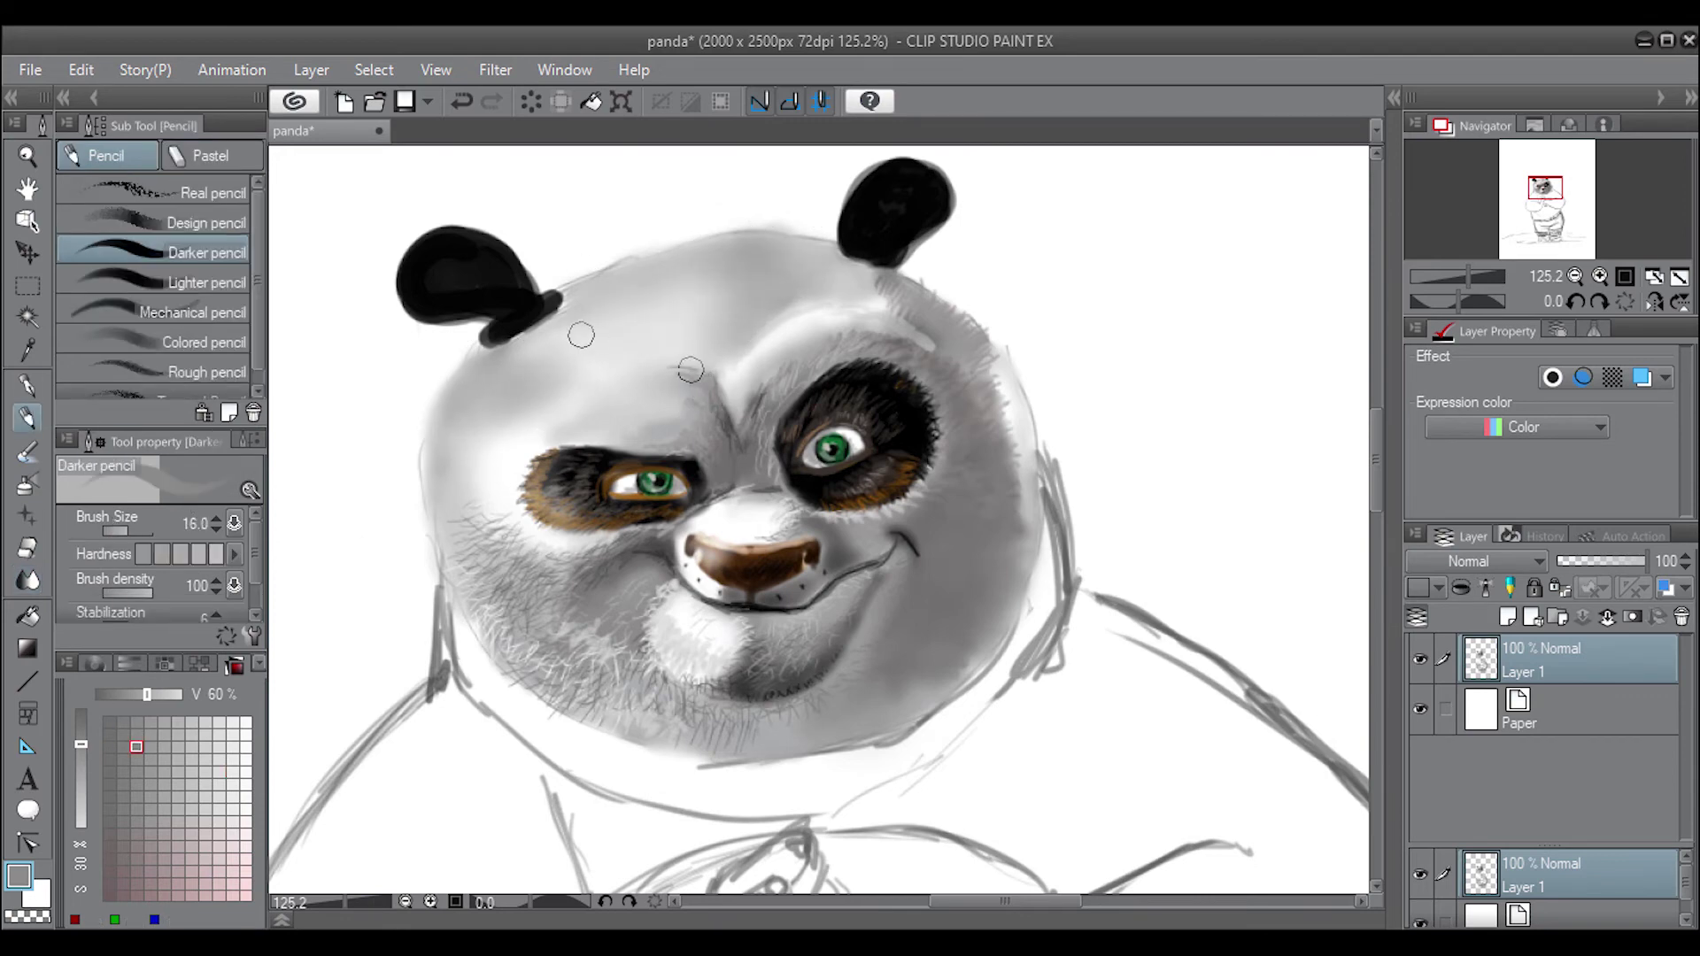
Draw fur strokes above the left eye and cover stray marks near the eye and ear in lighter grey
mouse_move(581, 335)
left_mouse_down()
mouse_move(597, 363)
mouse_move(695, 376)
mouse_move(638, 367)
left_mouse_up()
left_click(588, 364, "alt")
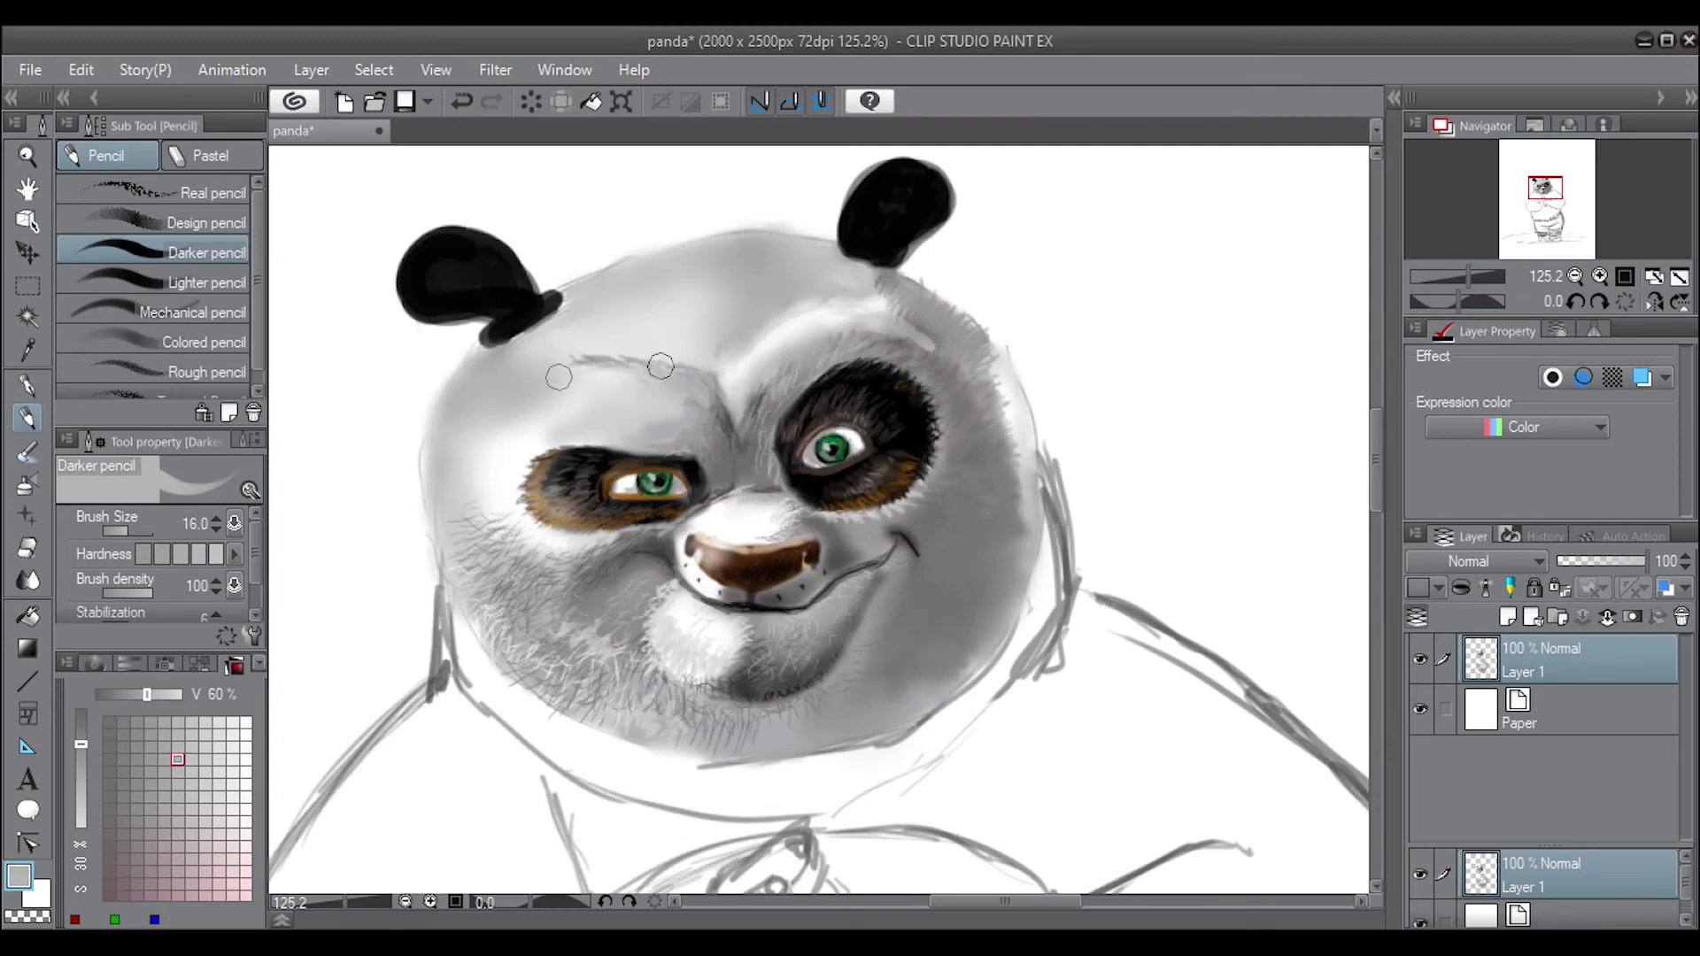
left_click_drag(609, 435, 538, 440)
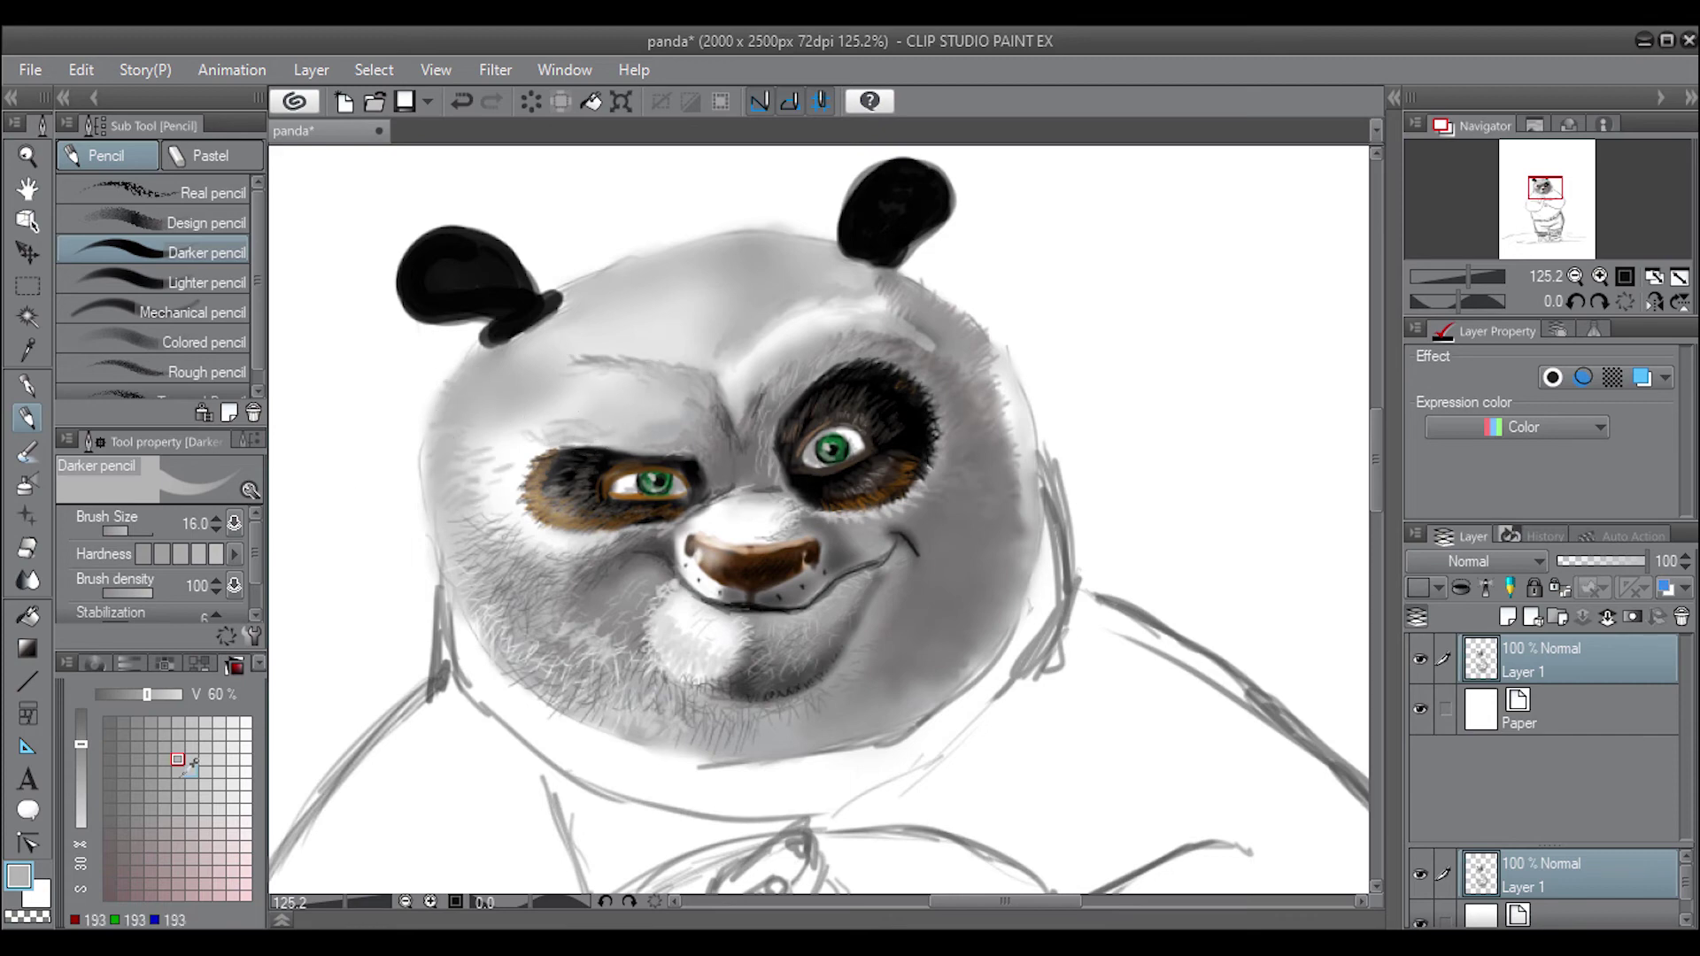
left_click(505, 447, "alt")
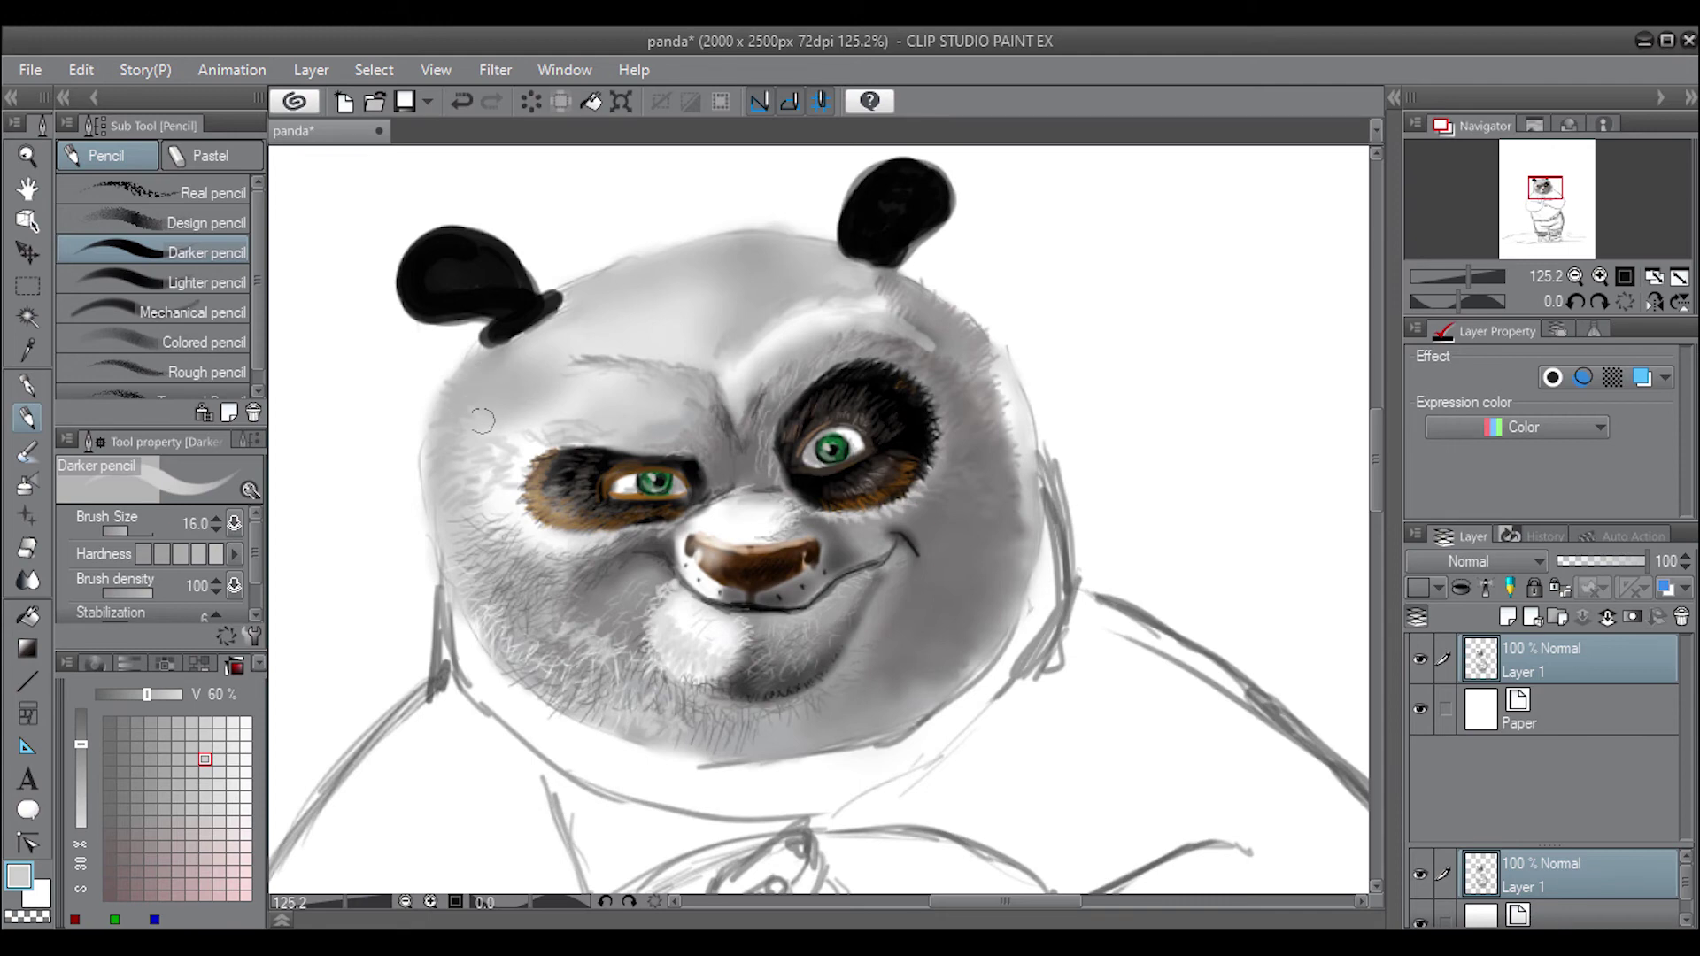
left_click_drag(478, 430, 494, 383)
left_click_drag(874, 295, 896, 280)
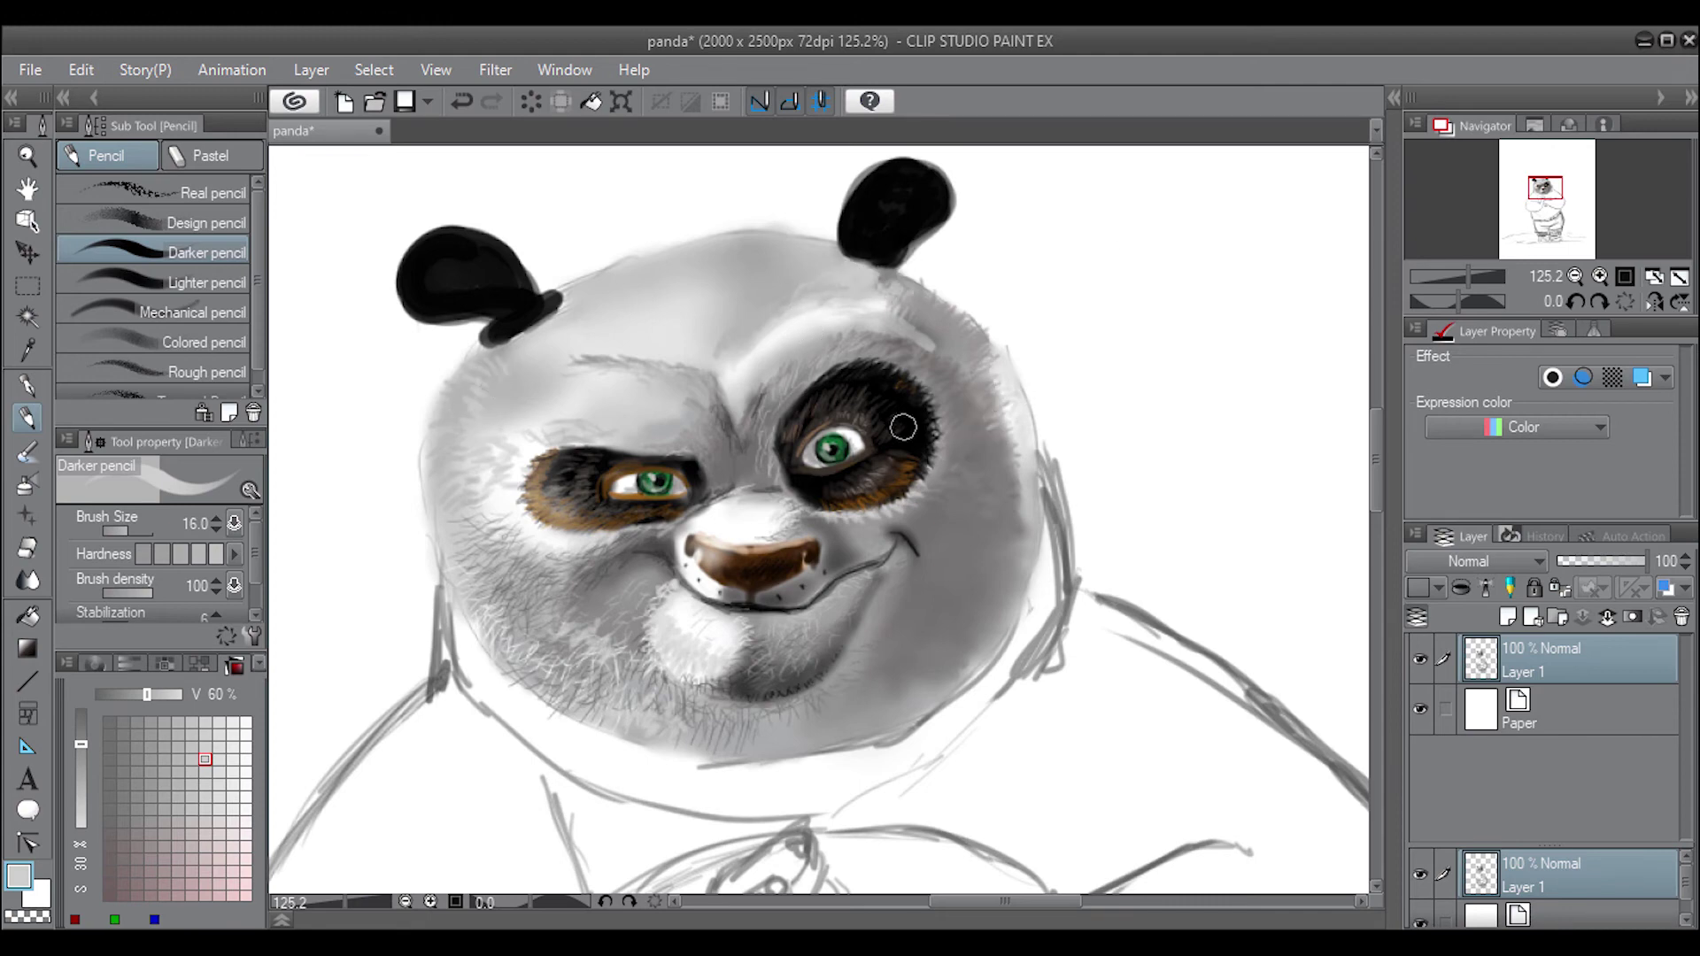
key("j")
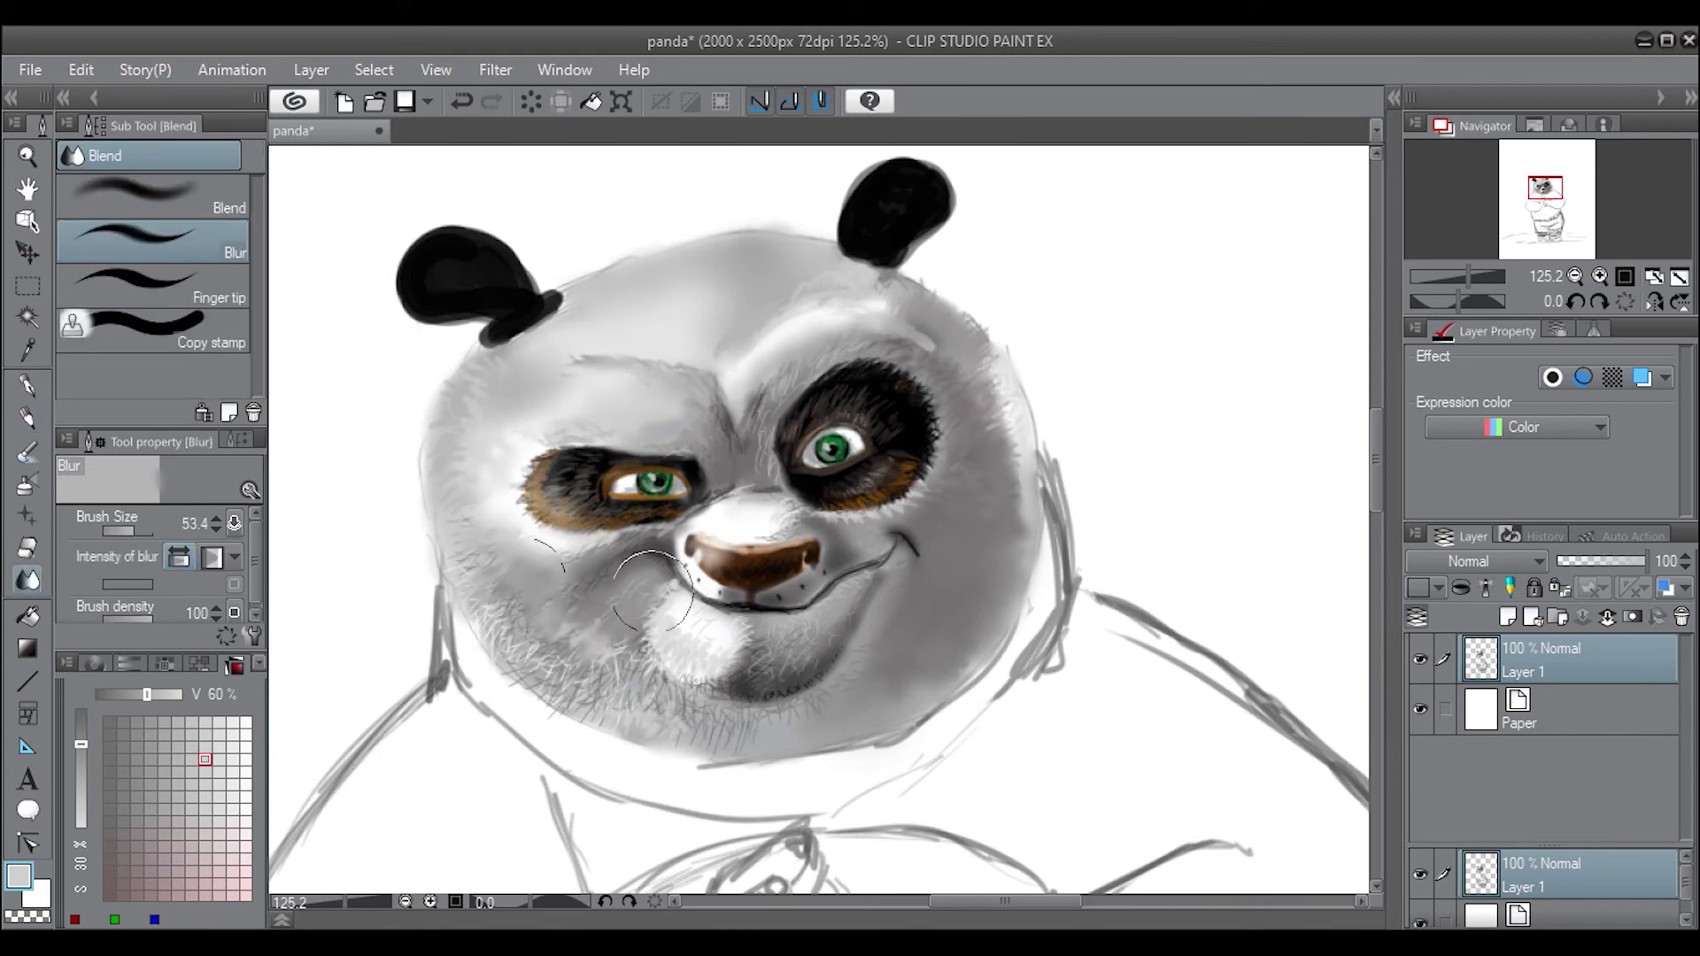
Blur the fur on the lower-left jaw, cheek and chin to remove hatch marks
left_click_drag(652, 589, 744, 637)
left_click_drag(528, 635, 688, 709)
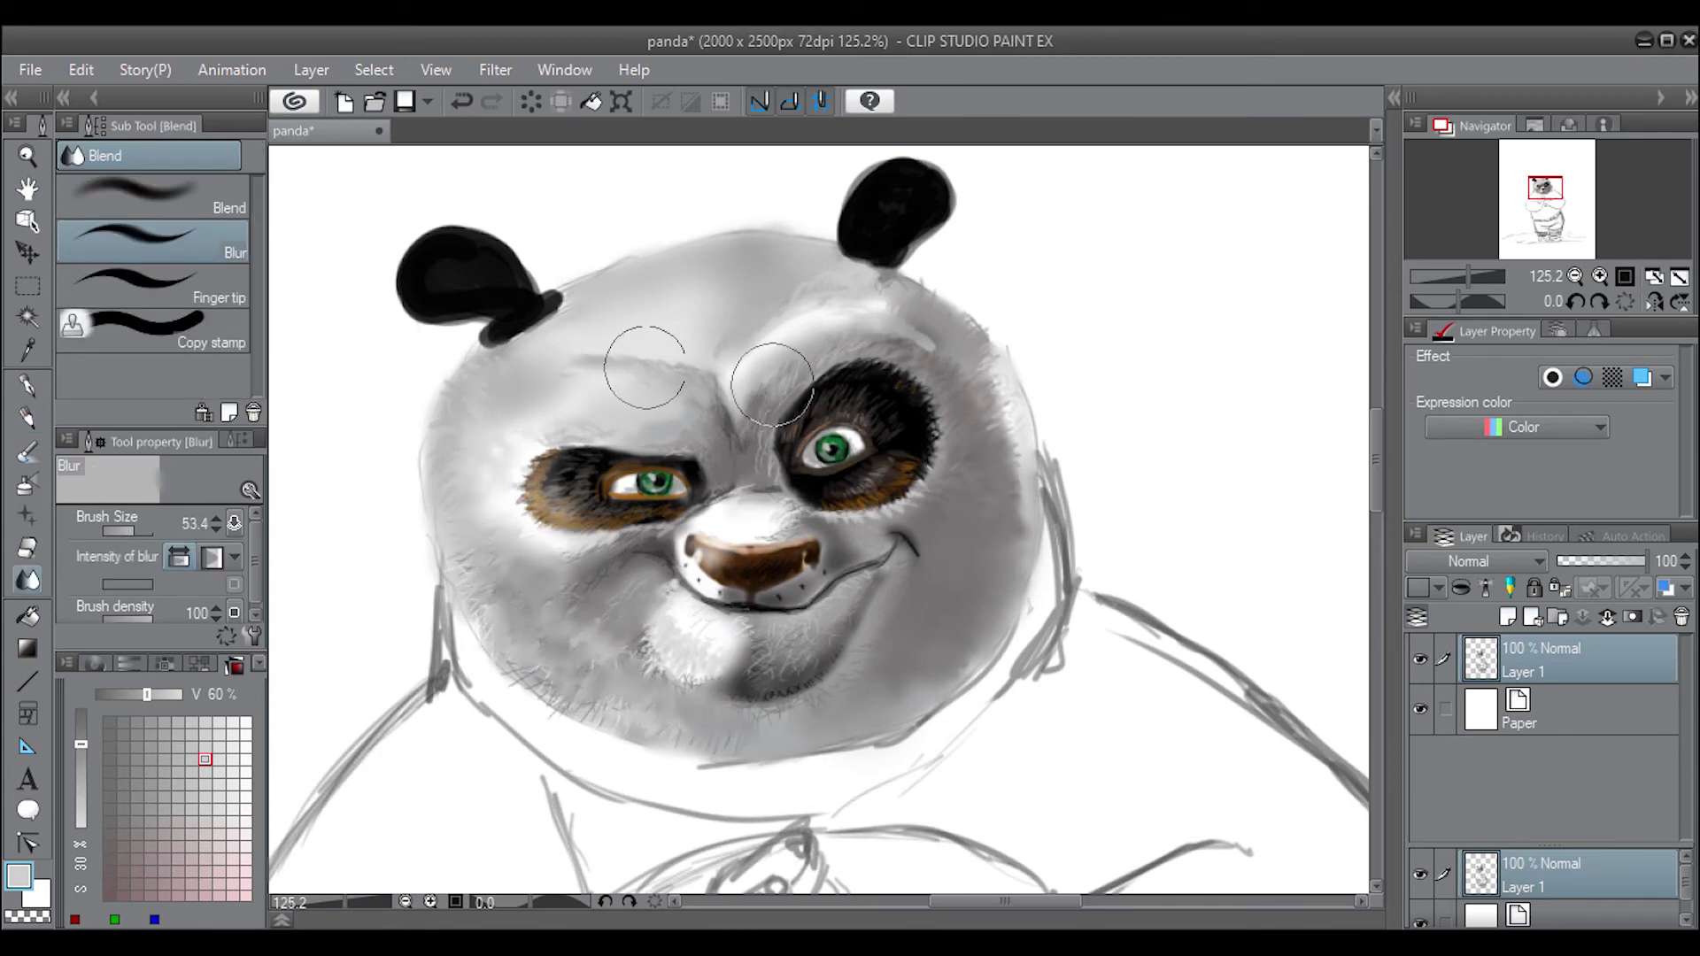
left_click_drag(752, 690, 765, 649)
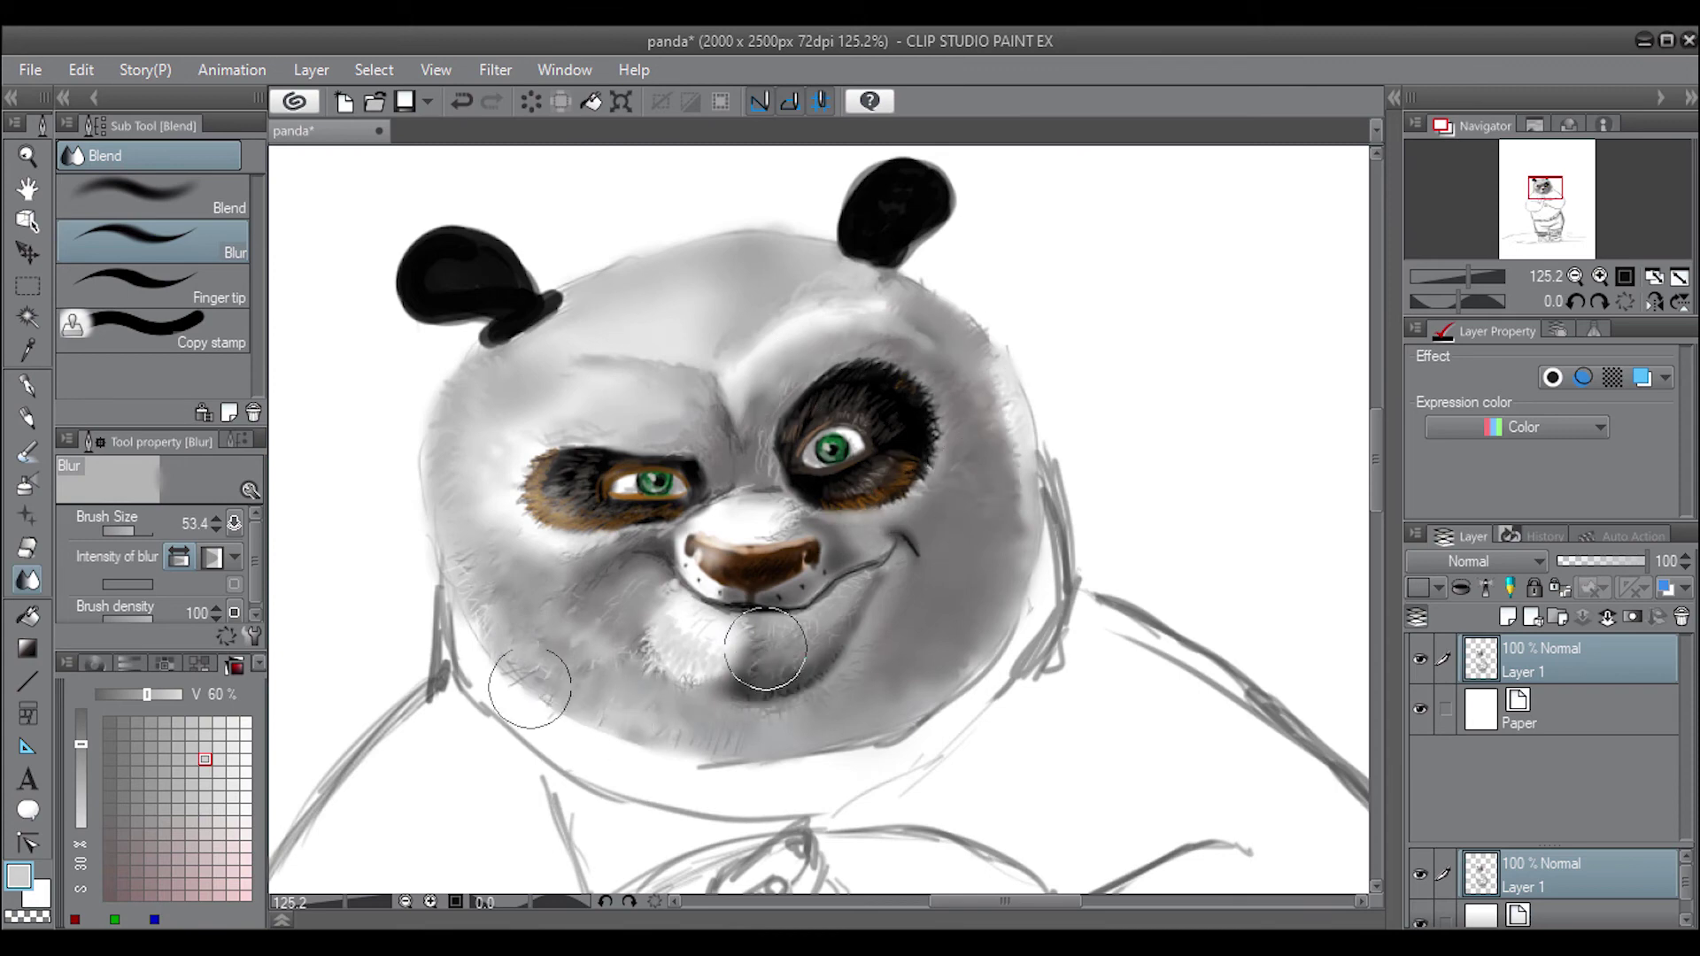
left_click_drag(529, 688, 567, 673)
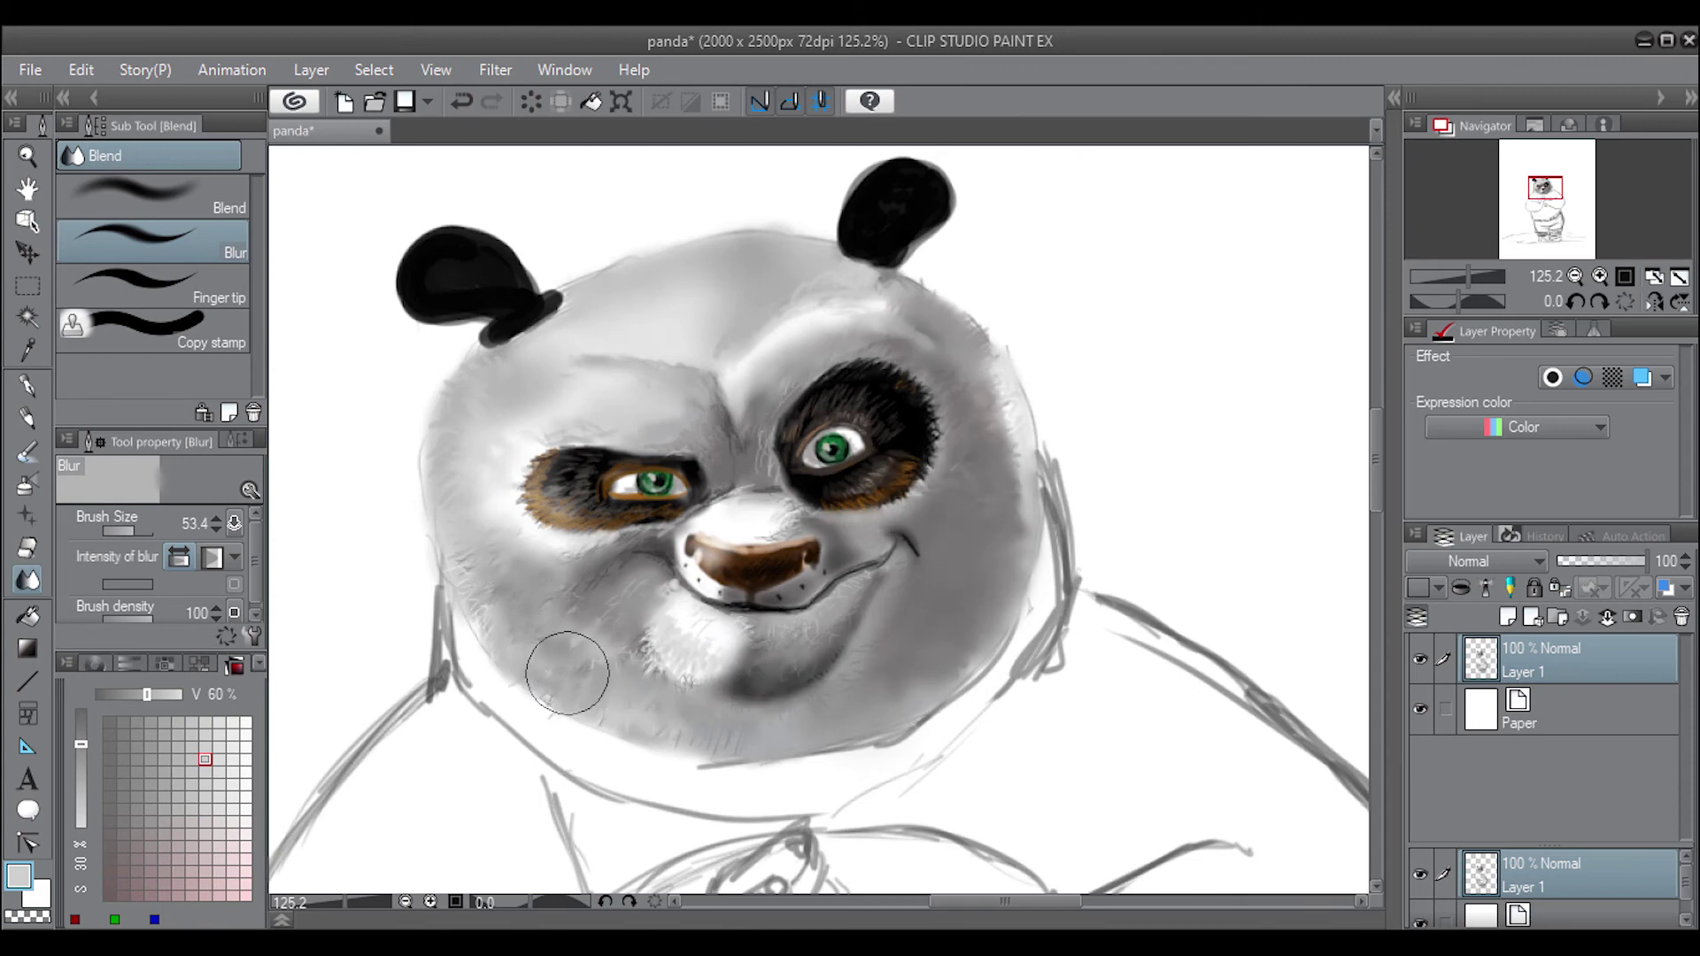
Brighten the left cheek and brow with a large Highlight (Add) airbrush
left_click(27, 484)
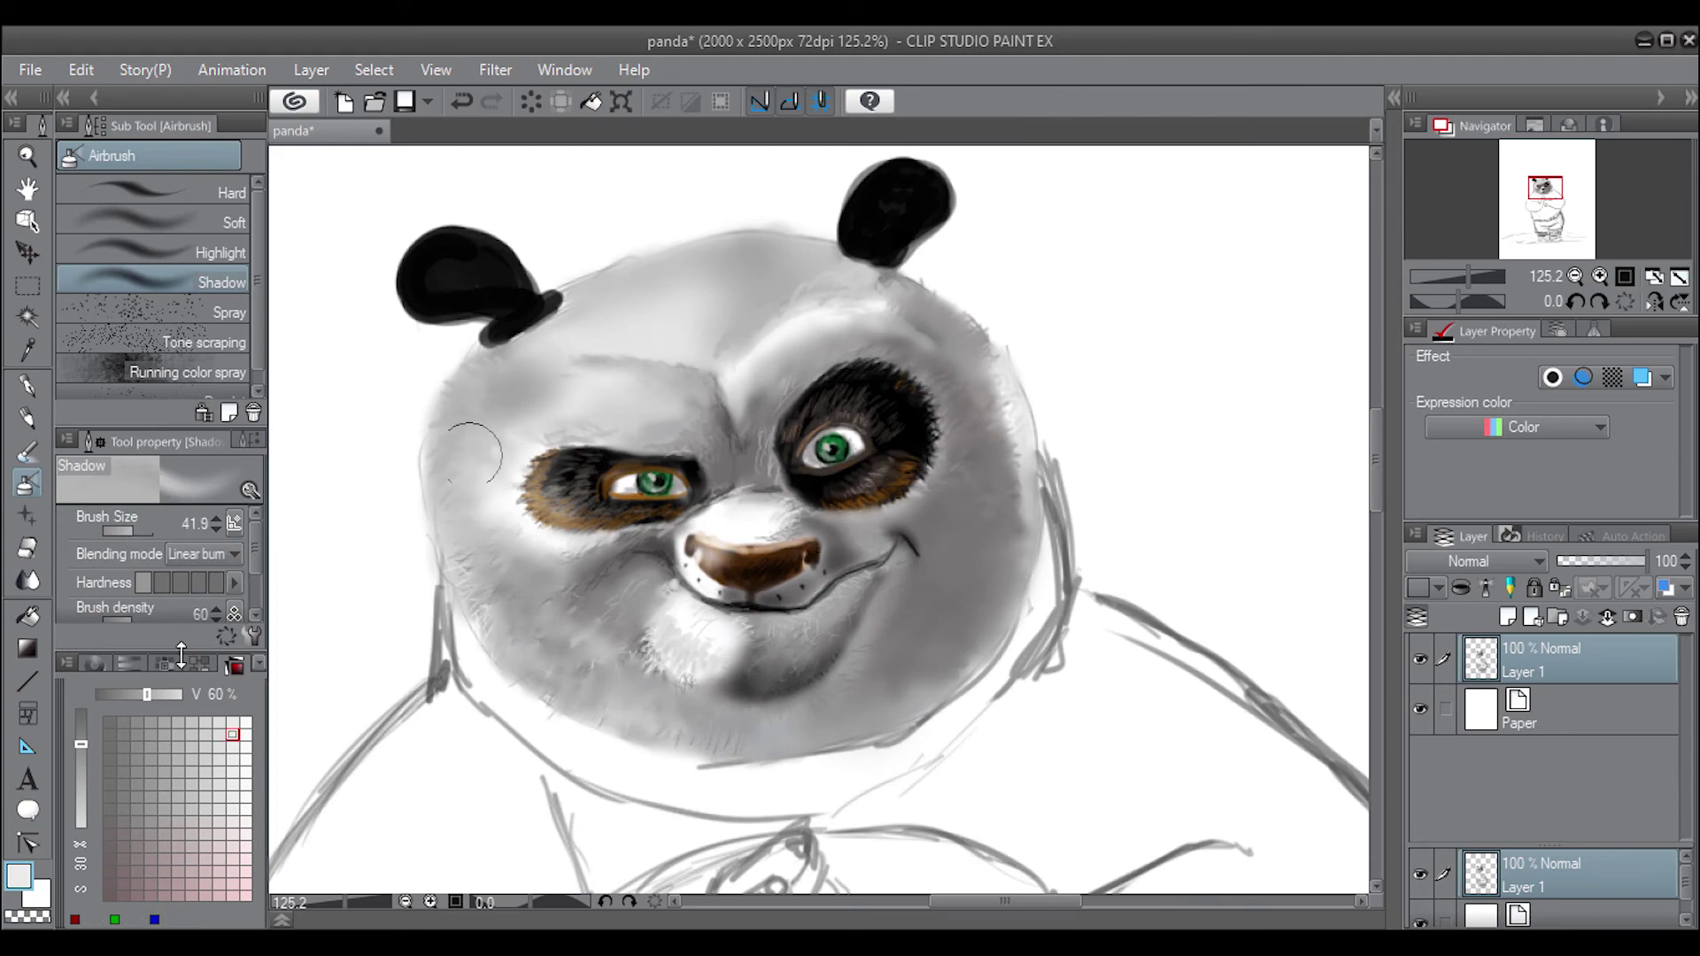
left_click_drag(106, 531, 155, 532)
left_click(213, 252)
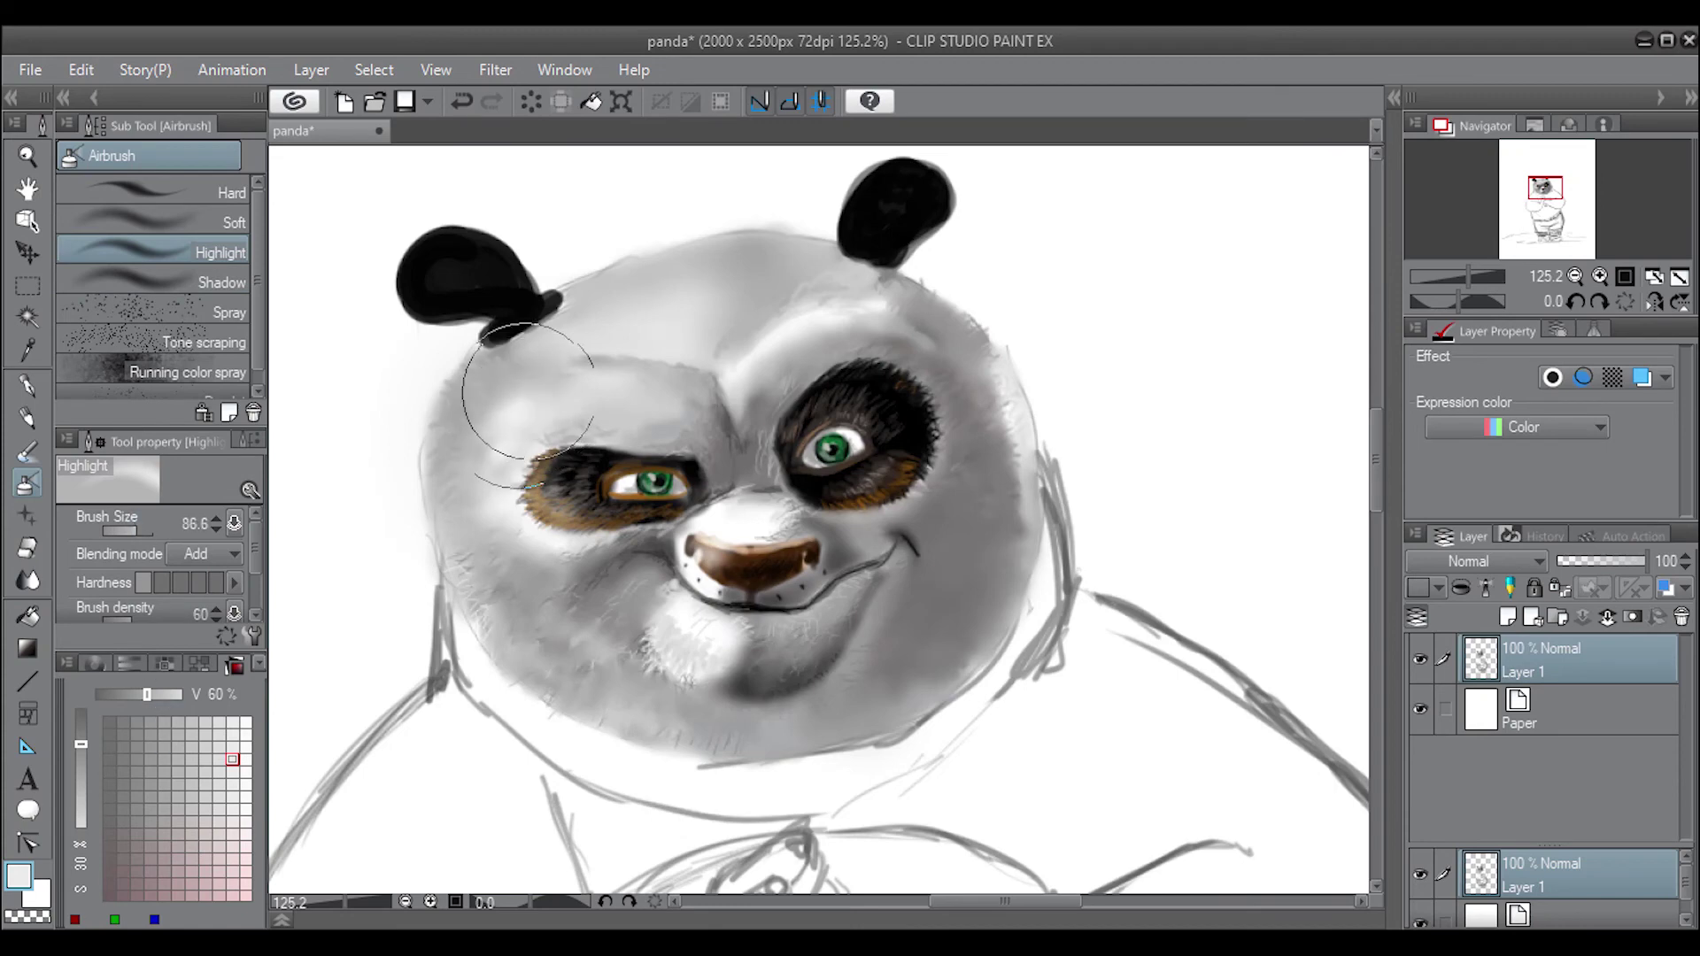
left_click_drag(469, 416, 531, 416)
mouse_move(471, 501)
left_mouse_down()
mouse_move(587, 398)
mouse_move(493, 436)
mouse_move(513, 530)
mouse_move(465, 566)
mouse_move(569, 285)
mouse_move(463, 380)
mouse_move(487, 600)
mouse_move(837, 325)
mouse_move(448, 448)
mouse_move(455, 512)
mouse_move(713, 638)
mouse_move(726, 507)
left_mouse_up()
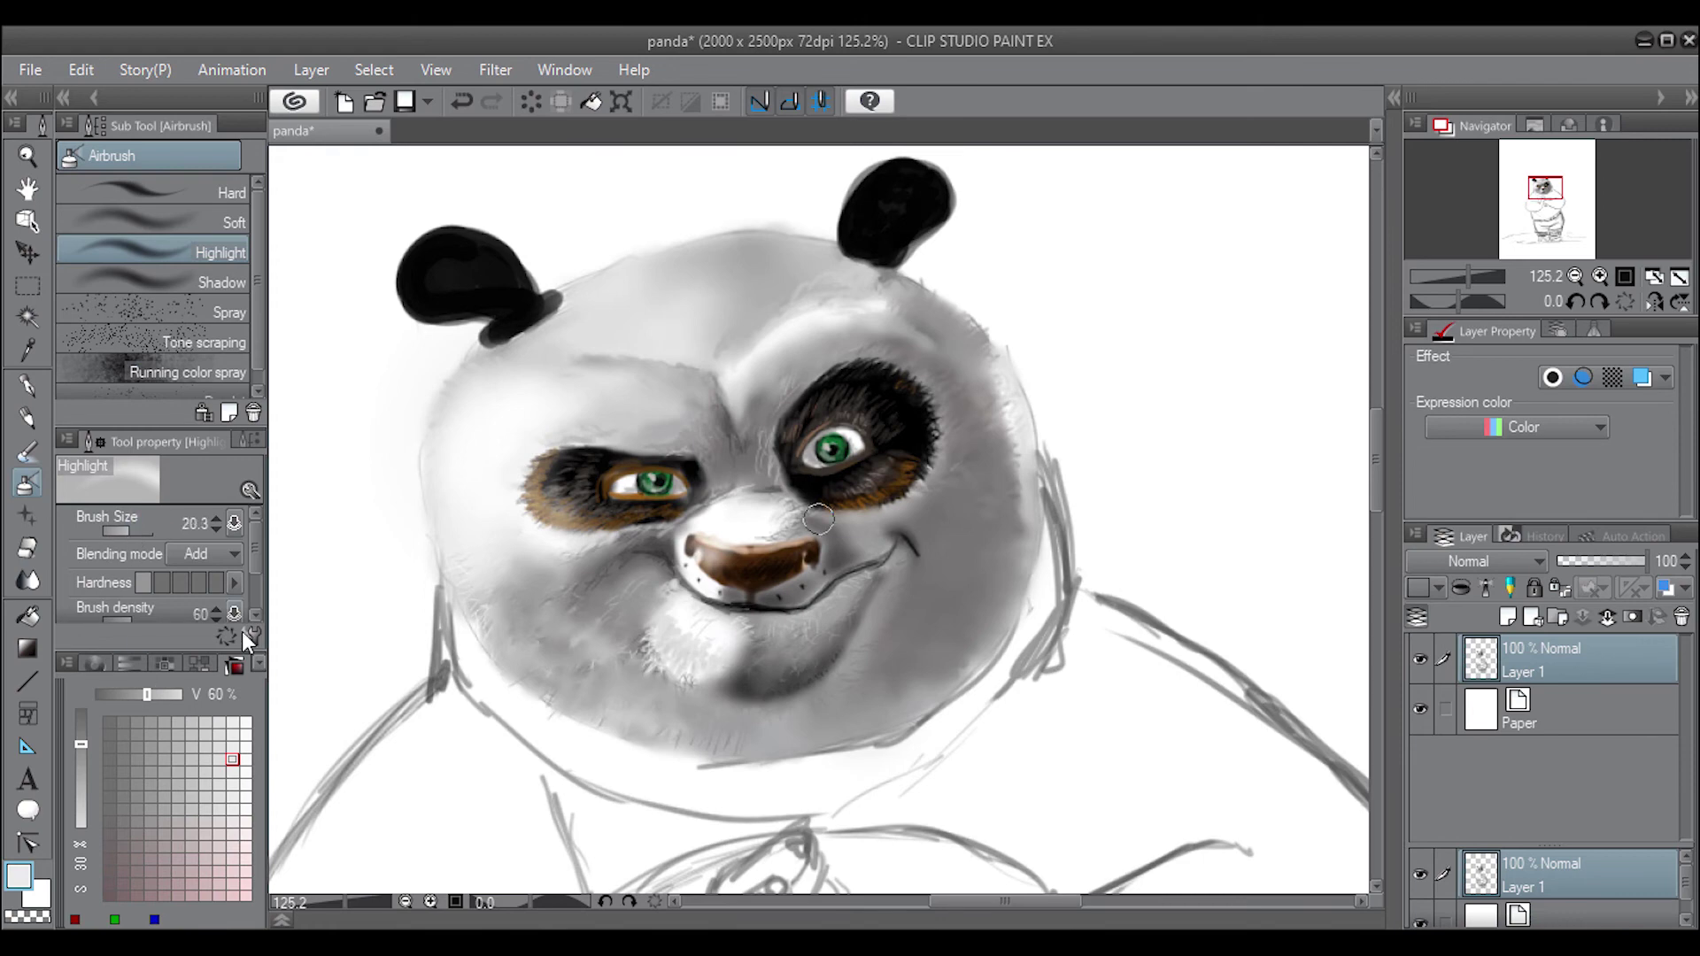
Add a white highlight above the right eye and across the right forehead with a smaller brush
left_click(95, 664)
left_click(234, 664)
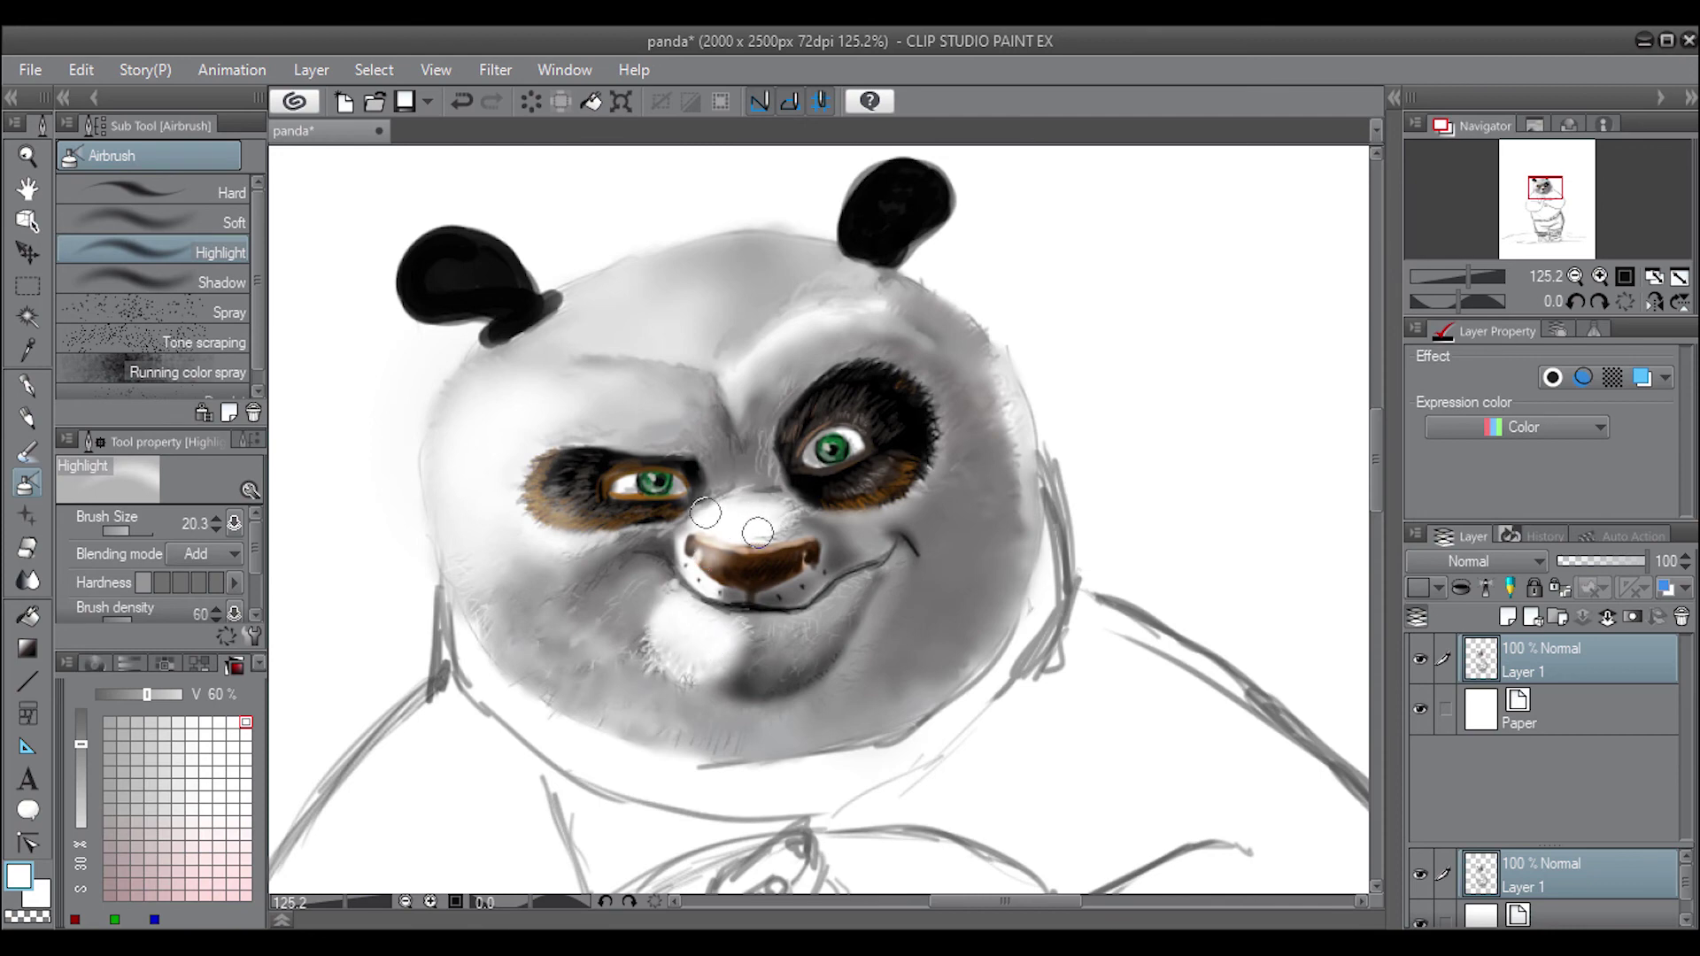
mouse_move(739, 368)
left_mouse_down()
mouse_move(767, 330)
mouse_move(860, 292)
mouse_move(1004, 381)
mouse_move(1027, 522)
left_mouse_up()
left_click_drag(868, 274, 991, 331)
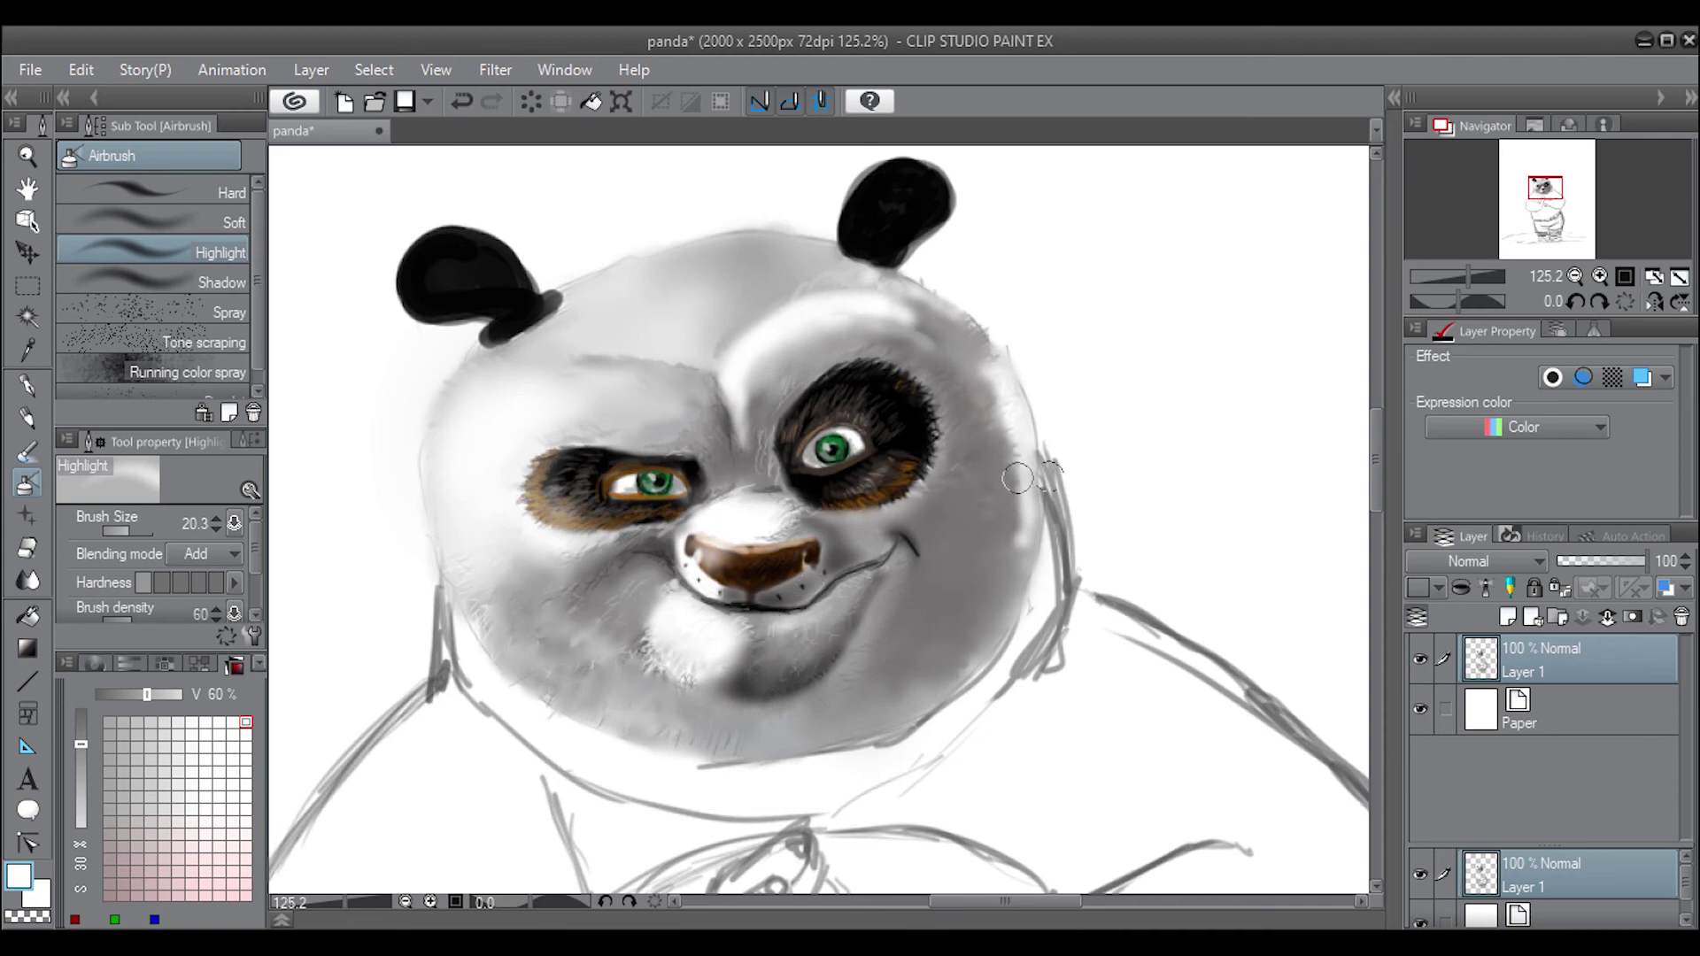
key("j")
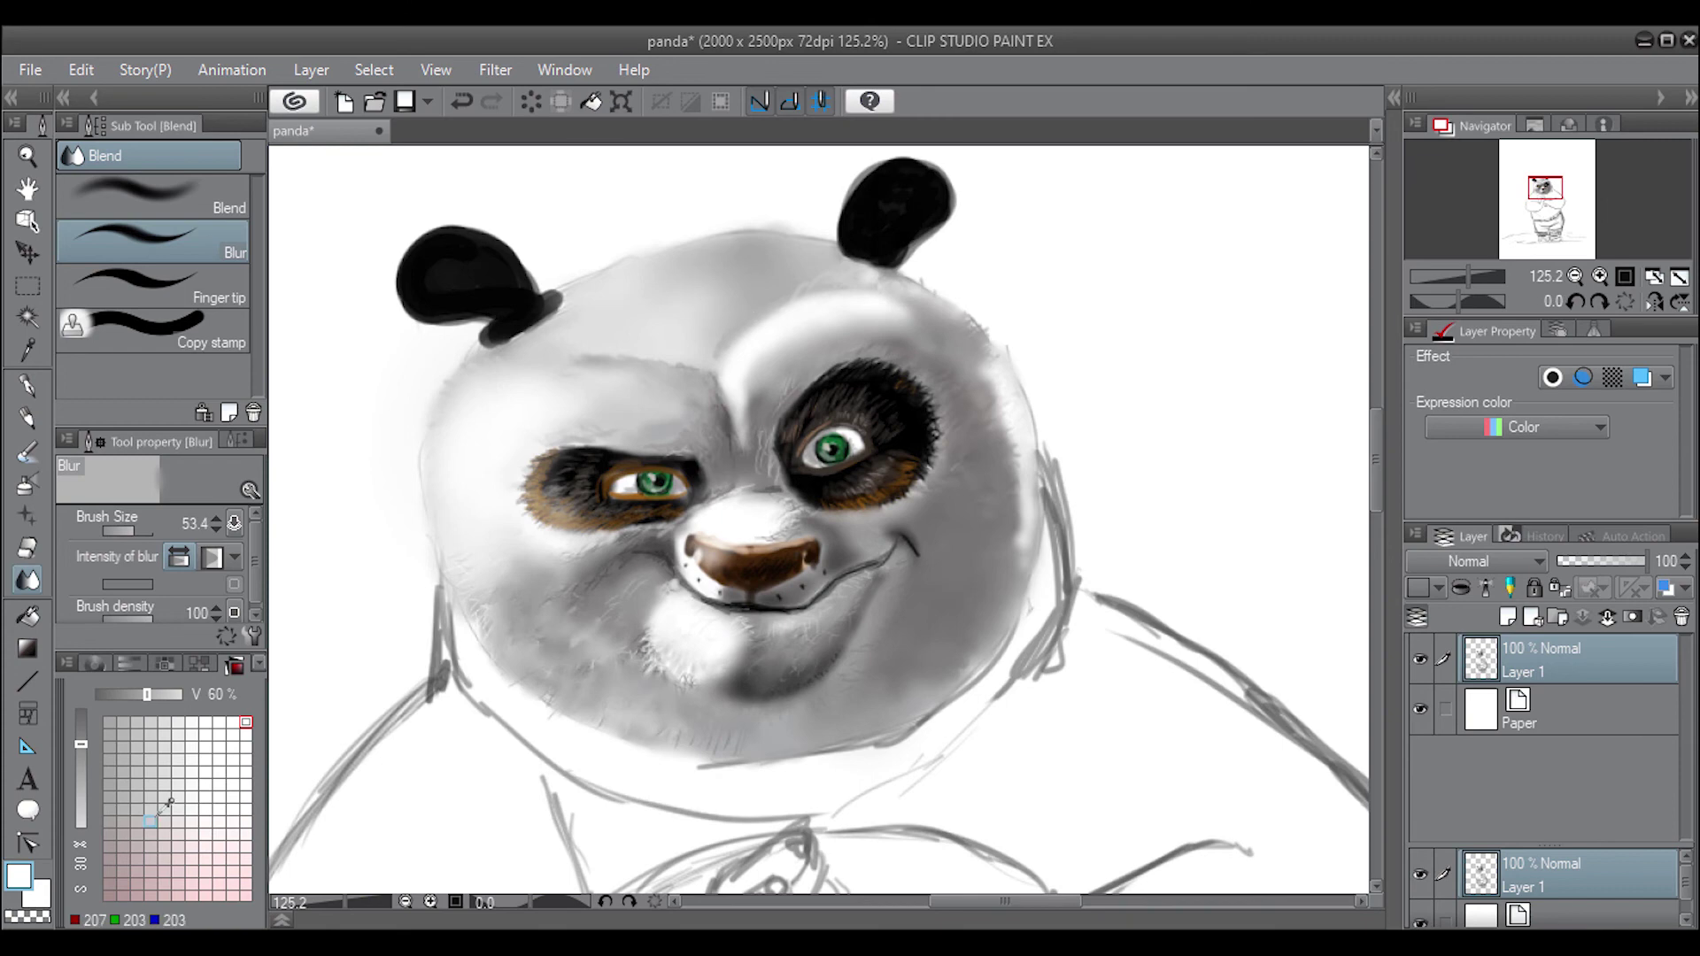
Draw dark pencil lines along the chin and up the right jaw and cheek edge
key("b")
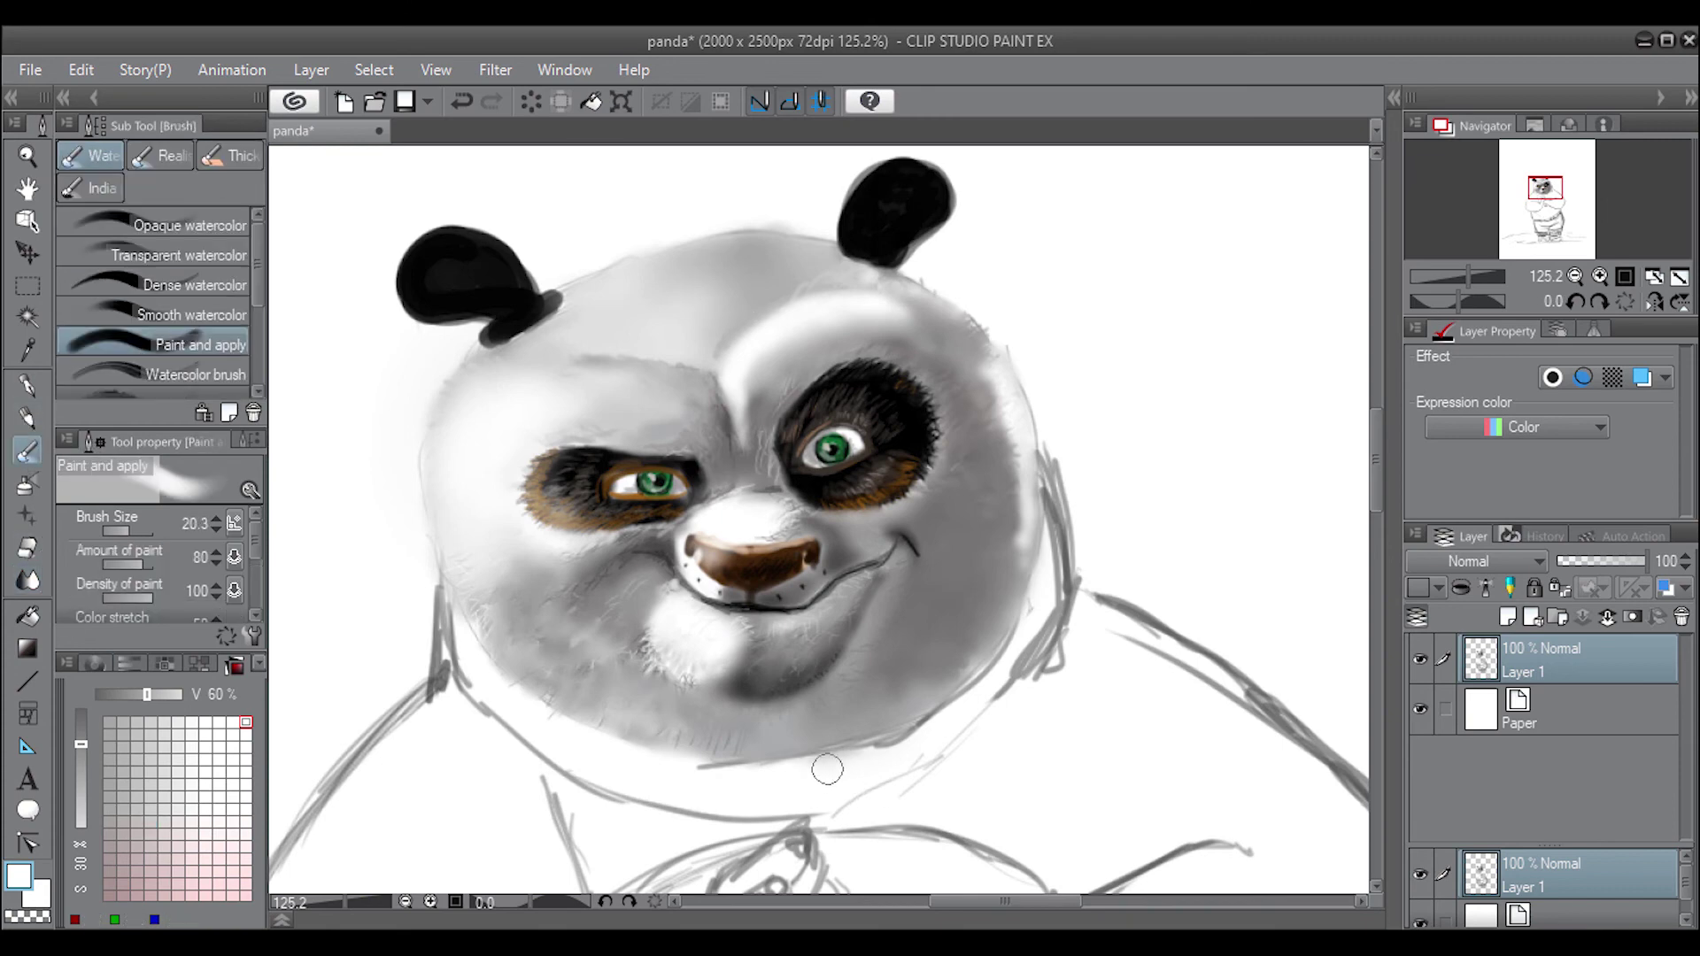
key("p")
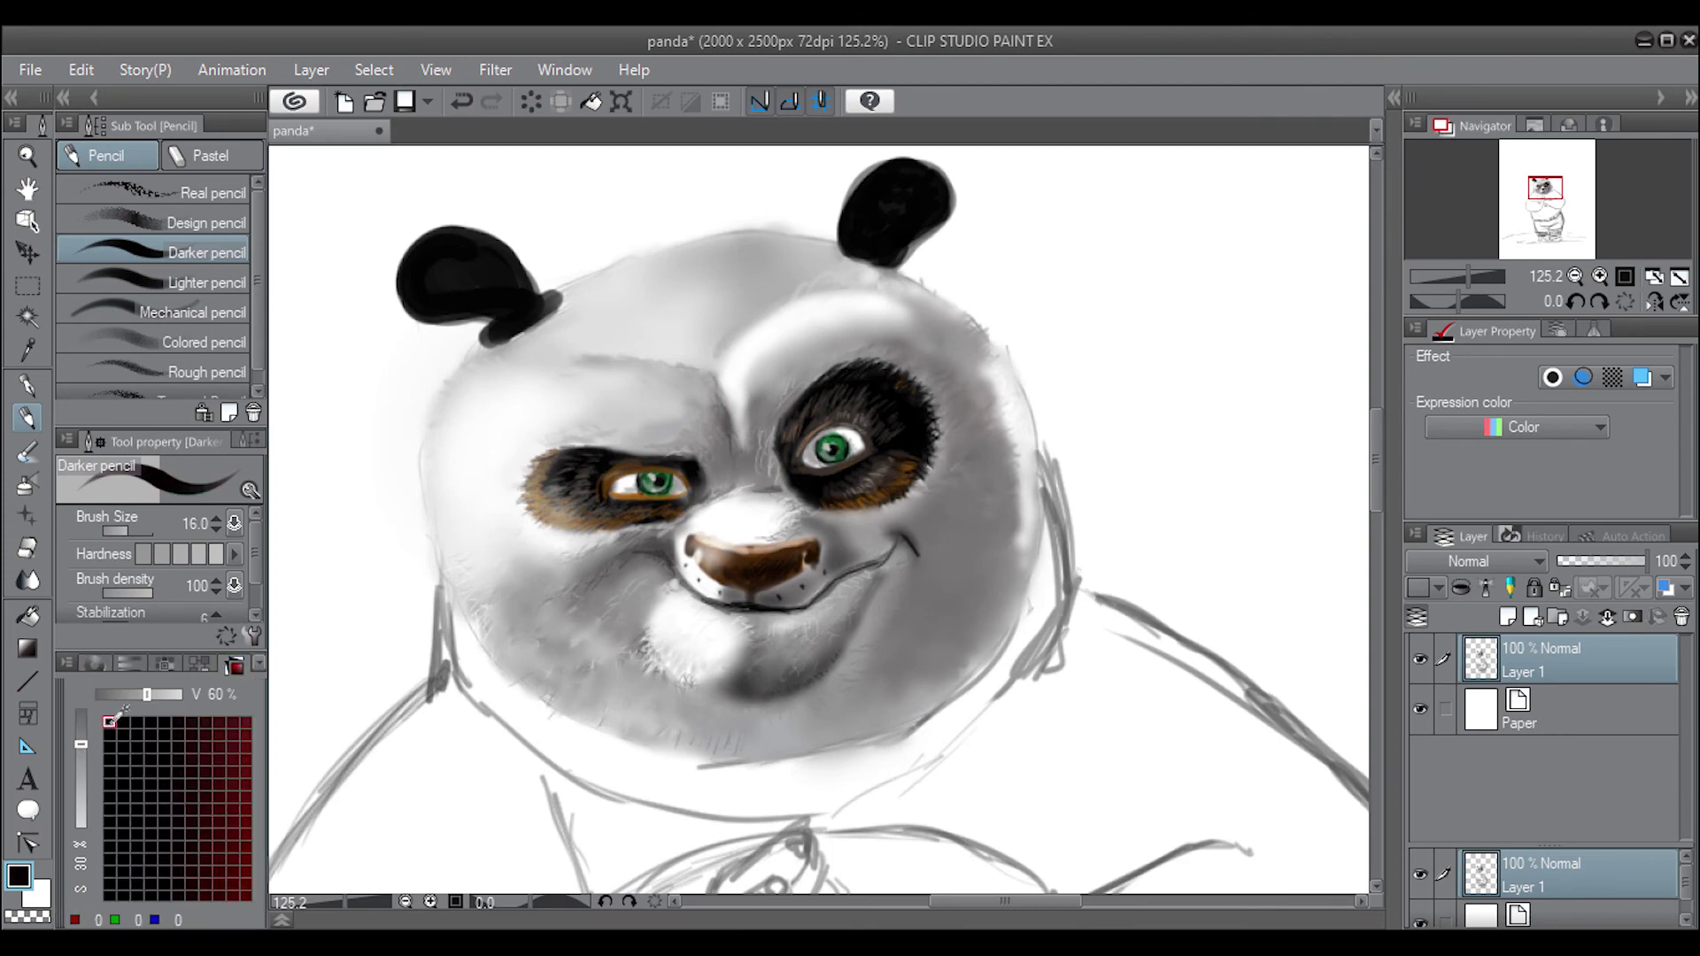
mouse_move(850, 750)
left_mouse_down()
mouse_move(905, 726)
mouse_move(832, 753)
left_mouse_up()
mouse_move(925, 713)
left_mouse_down()
mouse_move(805, 758)
mouse_move(682, 758)
mouse_move(863, 733)
mouse_move(1013, 624)
mouse_move(1046, 562)
left_mouse_up()
left_click_drag(1037, 450, 1052, 549)
mouse_move(1040, 487)
left_mouse_down()
mouse_move(1062, 580)
mouse_move(1004, 649)
left_mouse_up()
mouse_move(1063, 547)
left_mouse_down()
mouse_move(1025, 649)
mouse_move(965, 694)
left_mouse_up()
Paint black over the light patch on the lower-right jaw with the Oil paint flat brush
left_click(199, 223)
left_click(27, 449)
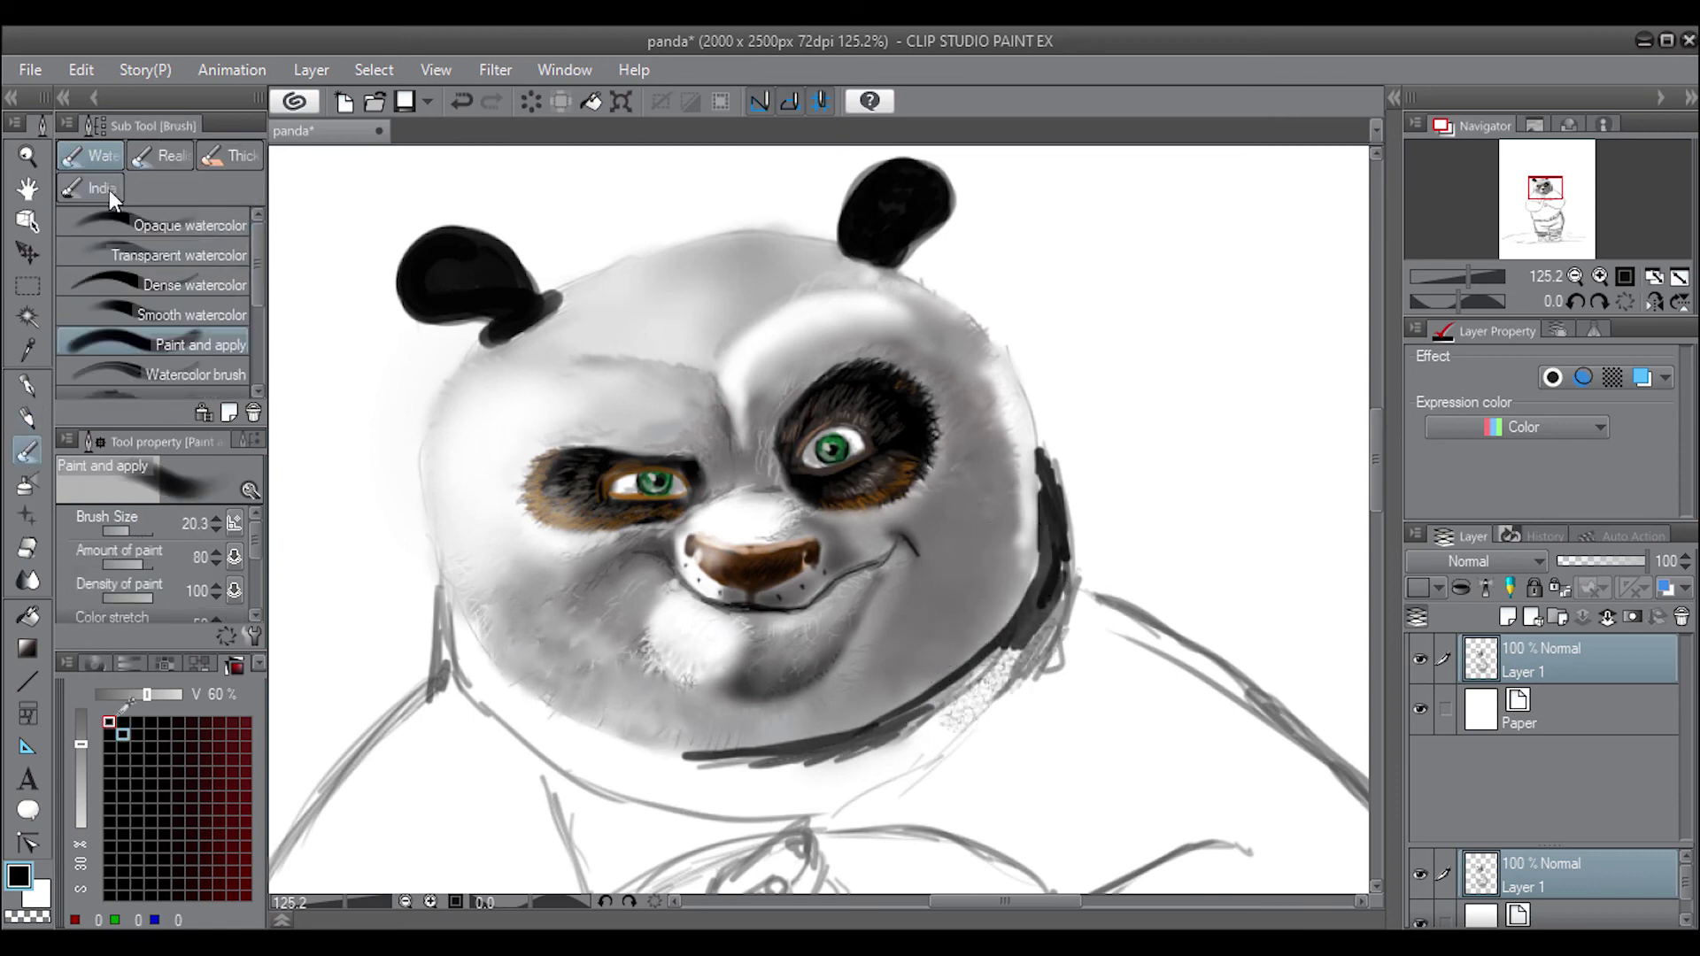
left_click(229, 159)
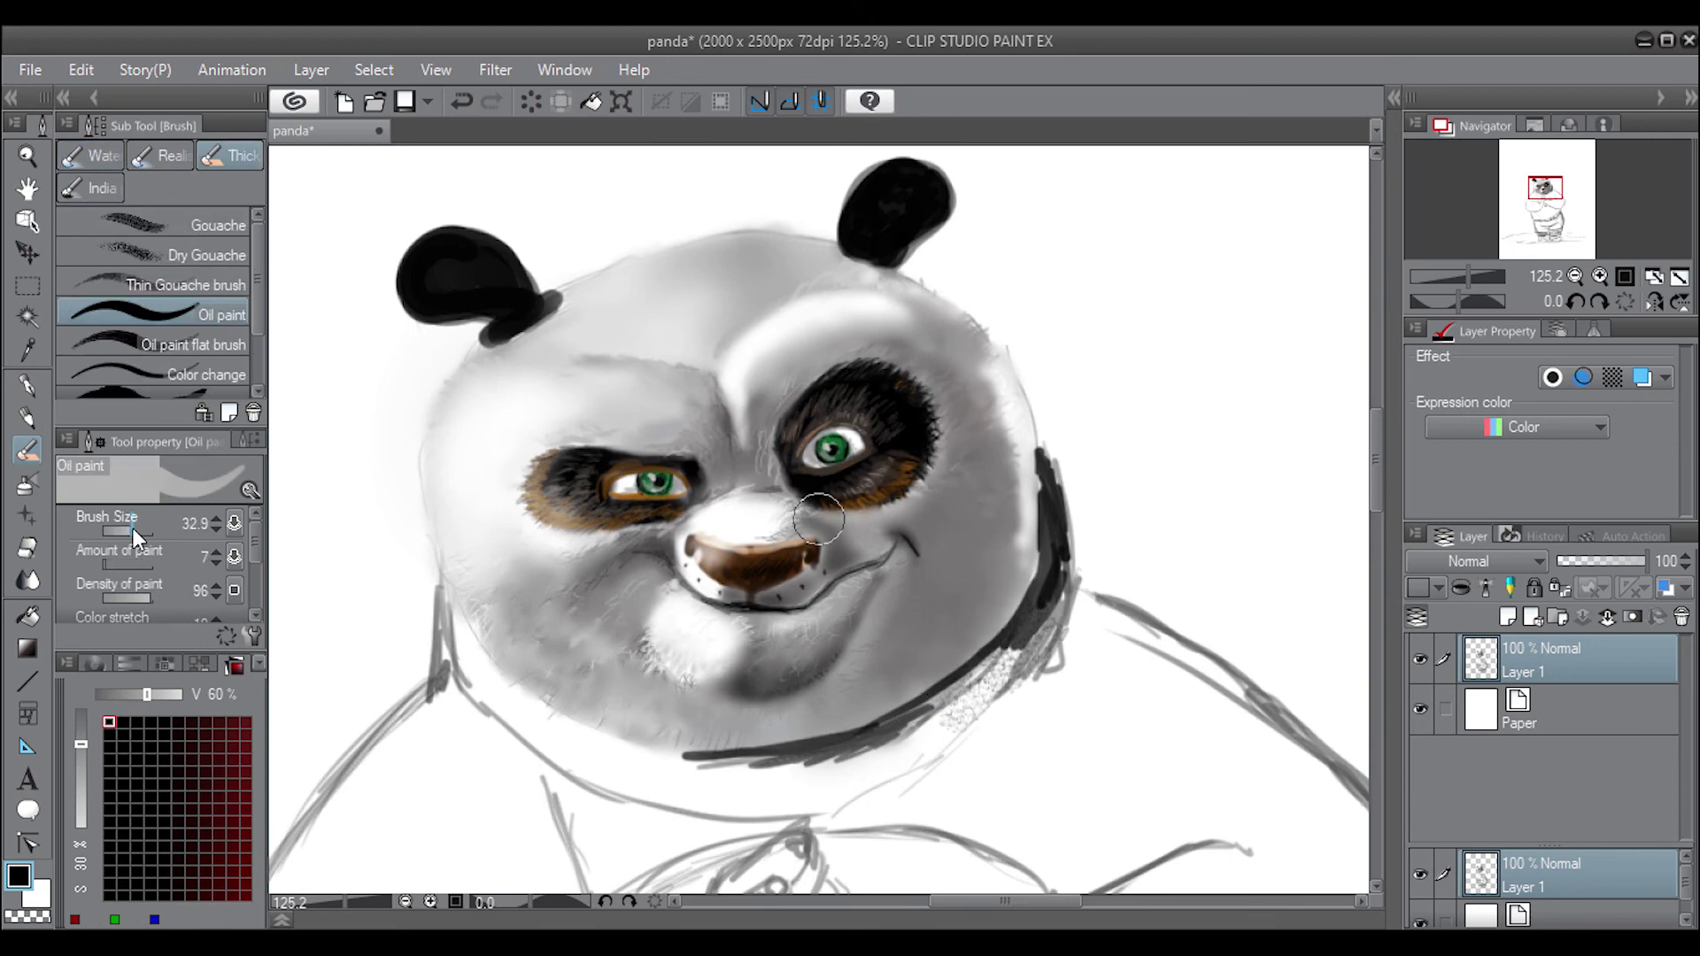
mouse_move(1018, 646)
left_mouse_down()
mouse_move(965, 699)
mouse_move(1043, 590)
mouse_move(1049, 469)
mouse_move(981, 688)
mouse_move(1040, 624)
mouse_move(903, 735)
mouse_move(824, 761)
mouse_move(949, 687)
left_mouse_up()
Paint a thick black band under the jaw and fill the neck solidly in black
left_click(194, 345)
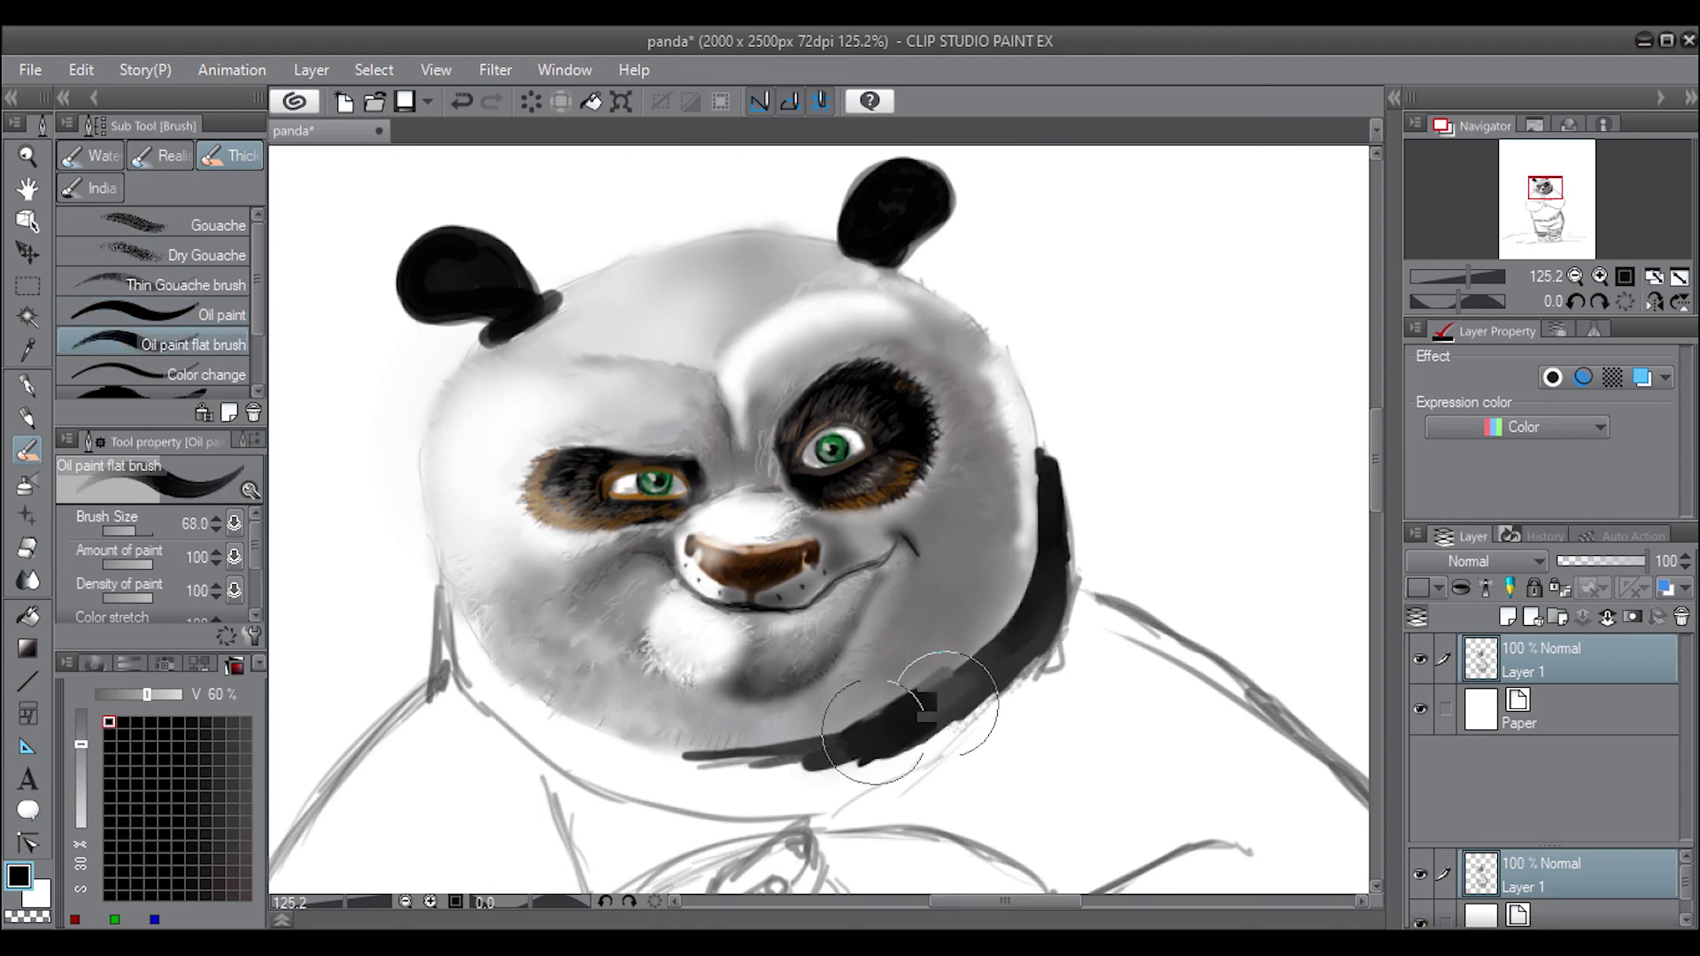
mouse_move(841, 756)
left_mouse_down()
mouse_move(1018, 637)
mouse_move(886, 727)
mouse_move(778, 720)
mouse_move(721, 759)
mouse_move(570, 702)
mouse_move(797, 717)
mouse_move(512, 694)
mouse_move(425, 649)
mouse_move(456, 672)
left_mouse_up()
mouse_move(439, 593)
left_mouse_down()
mouse_move(461, 681)
mouse_move(542, 700)
left_mouse_up()
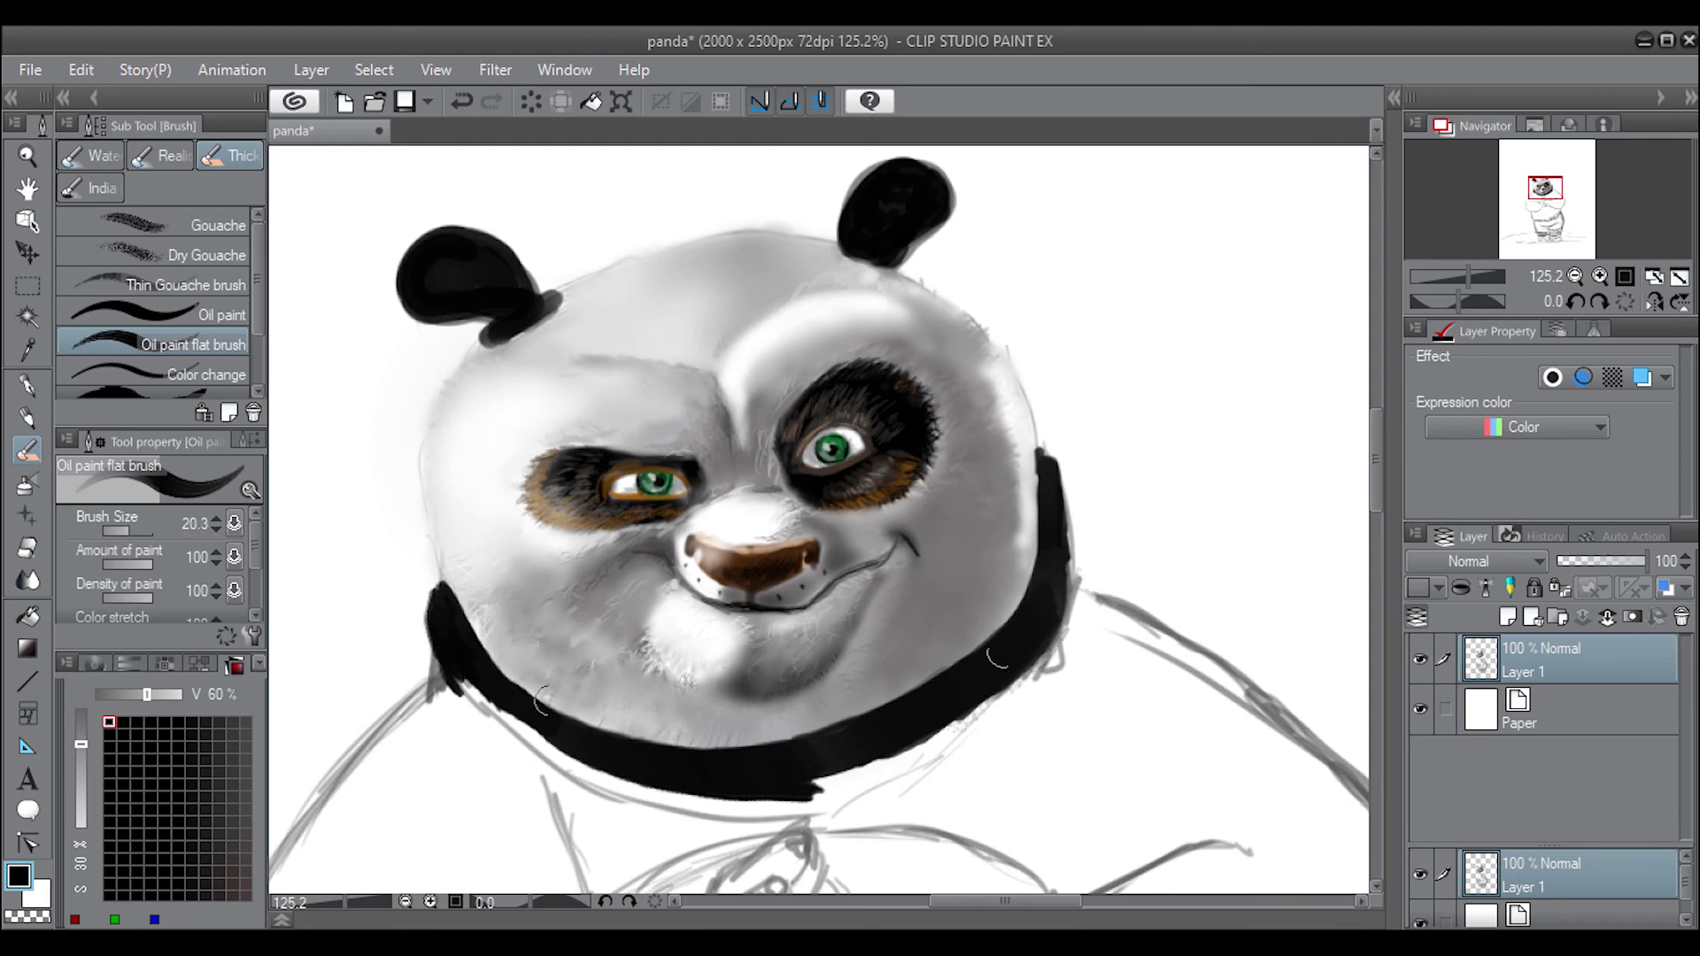
mouse_move(1047, 623)
left_mouse_down()
mouse_move(778, 770)
mouse_move(612, 785)
left_mouse_up()
left_click_drag(886, 762, 1009, 708)
left_click_drag(1001, 752, 1132, 707)
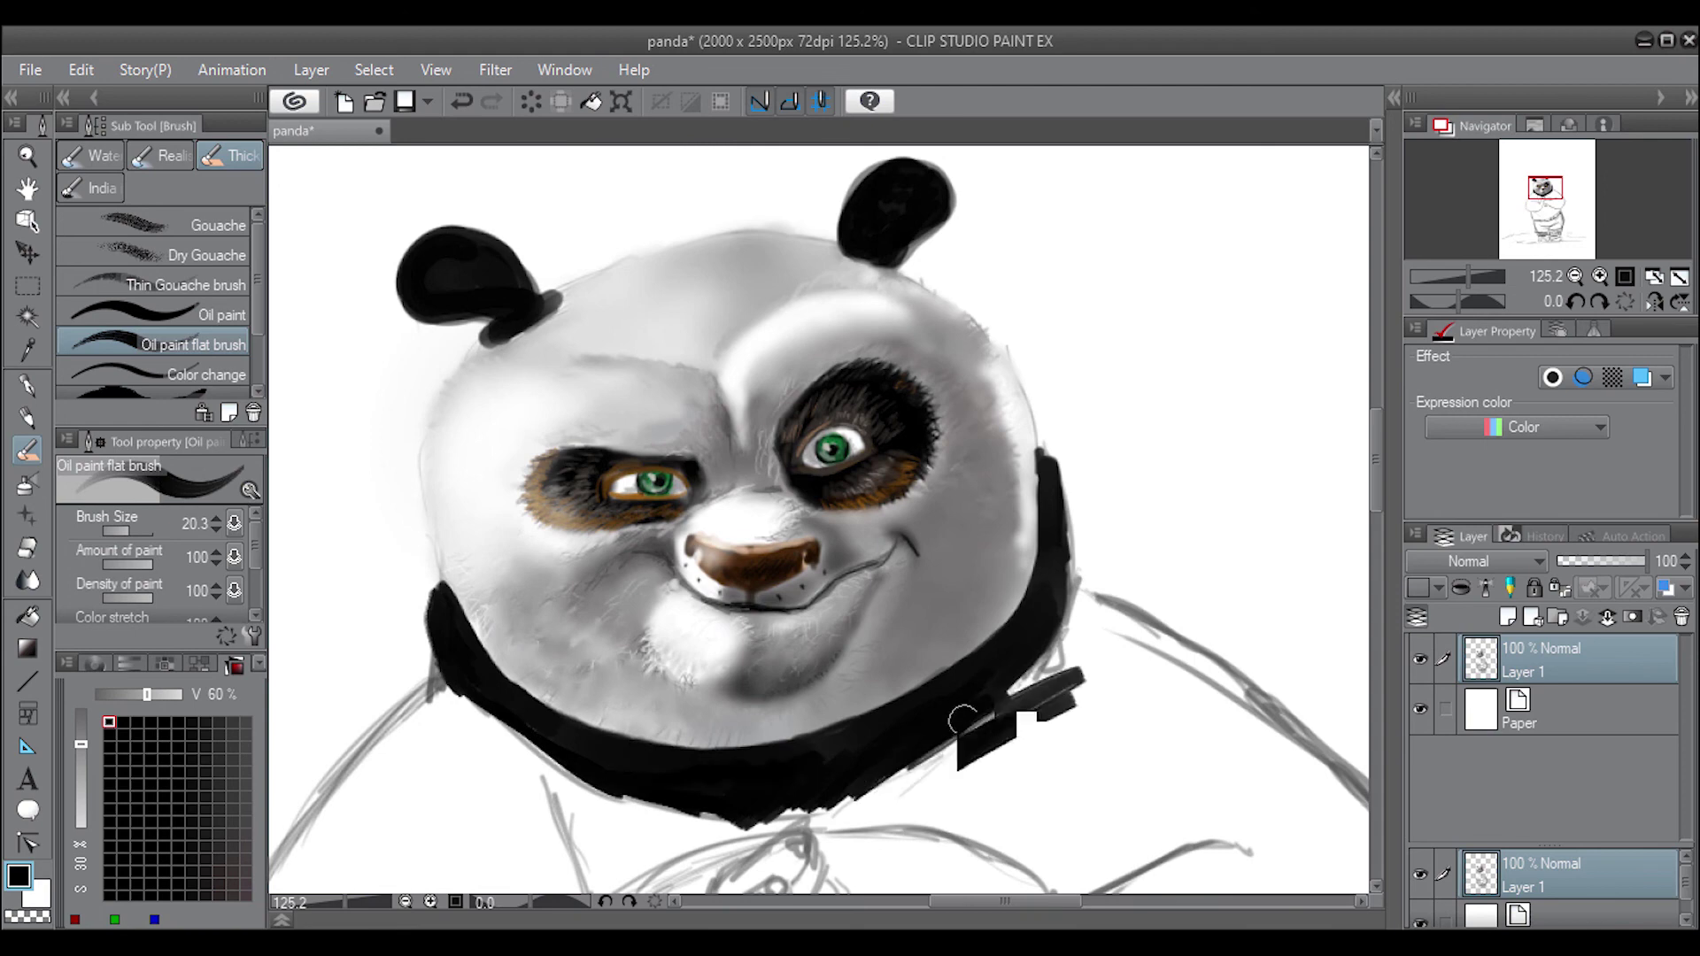
mouse_move(965, 720)
left_mouse_down()
mouse_move(975, 766)
mouse_move(1062, 673)
mouse_move(1048, 626)
mouse_move(1076, 607)
left_mouse_up()
left_click_drag(1010, 792, 811, 792)
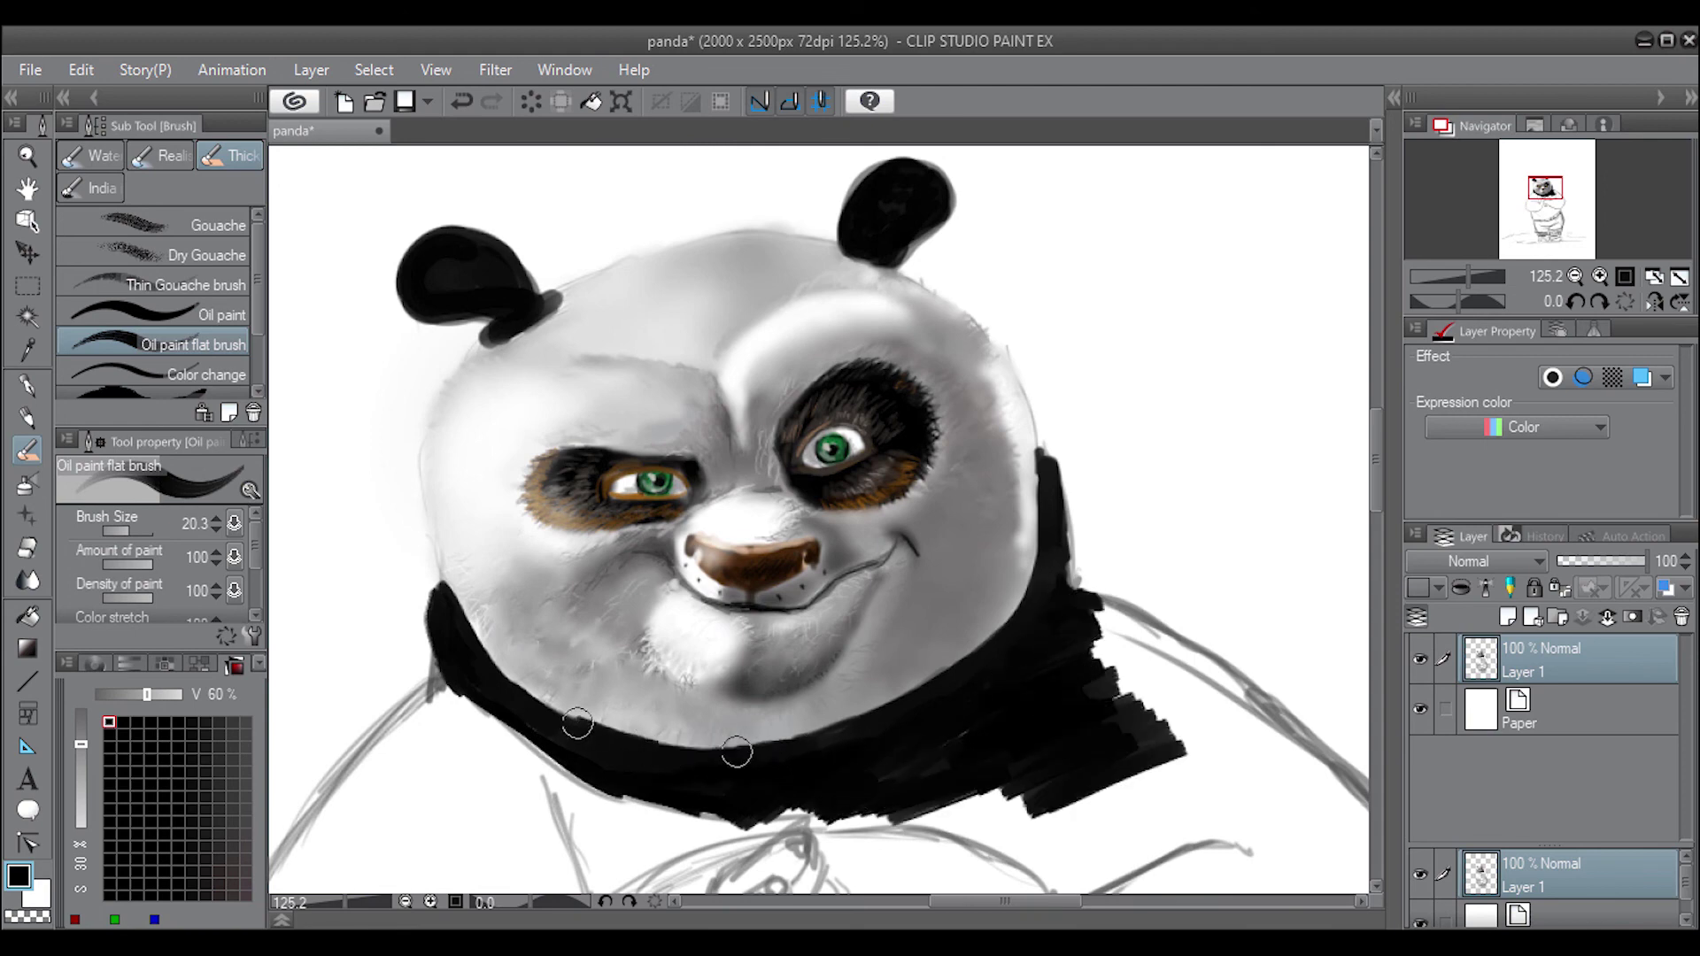
left_click_drag(522, 703, 952, 673)
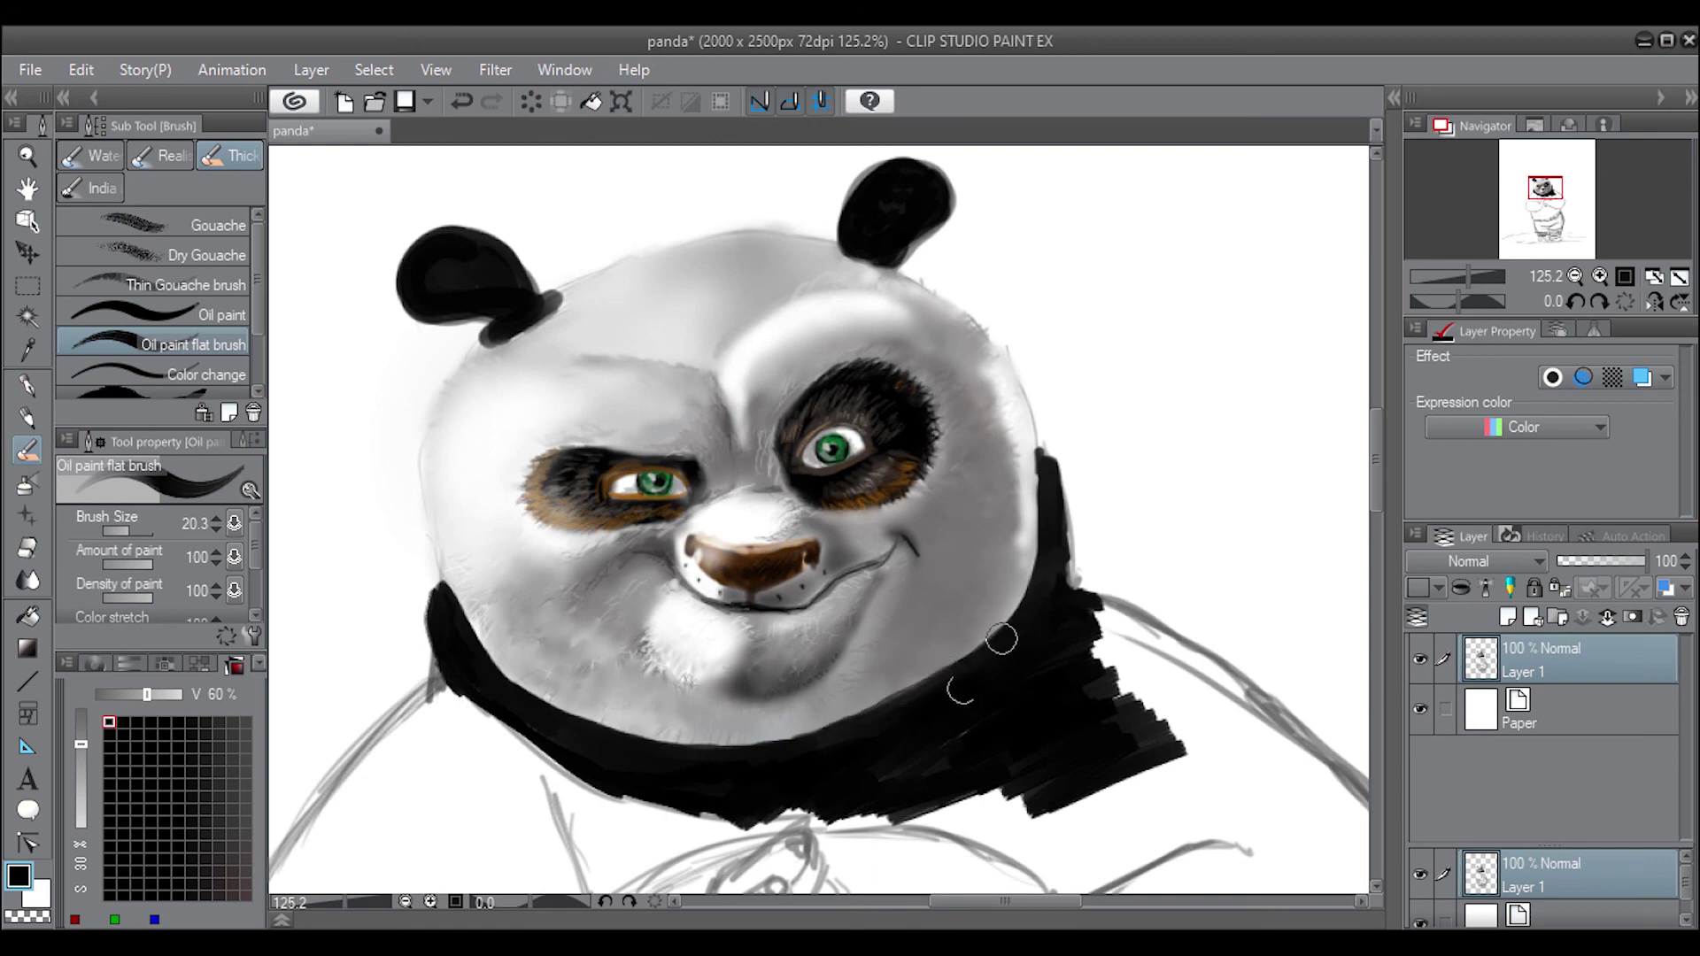
left_click_drag(924, 791, 1085, 804)
left_click_drag(1123, 841, 1018, 845)
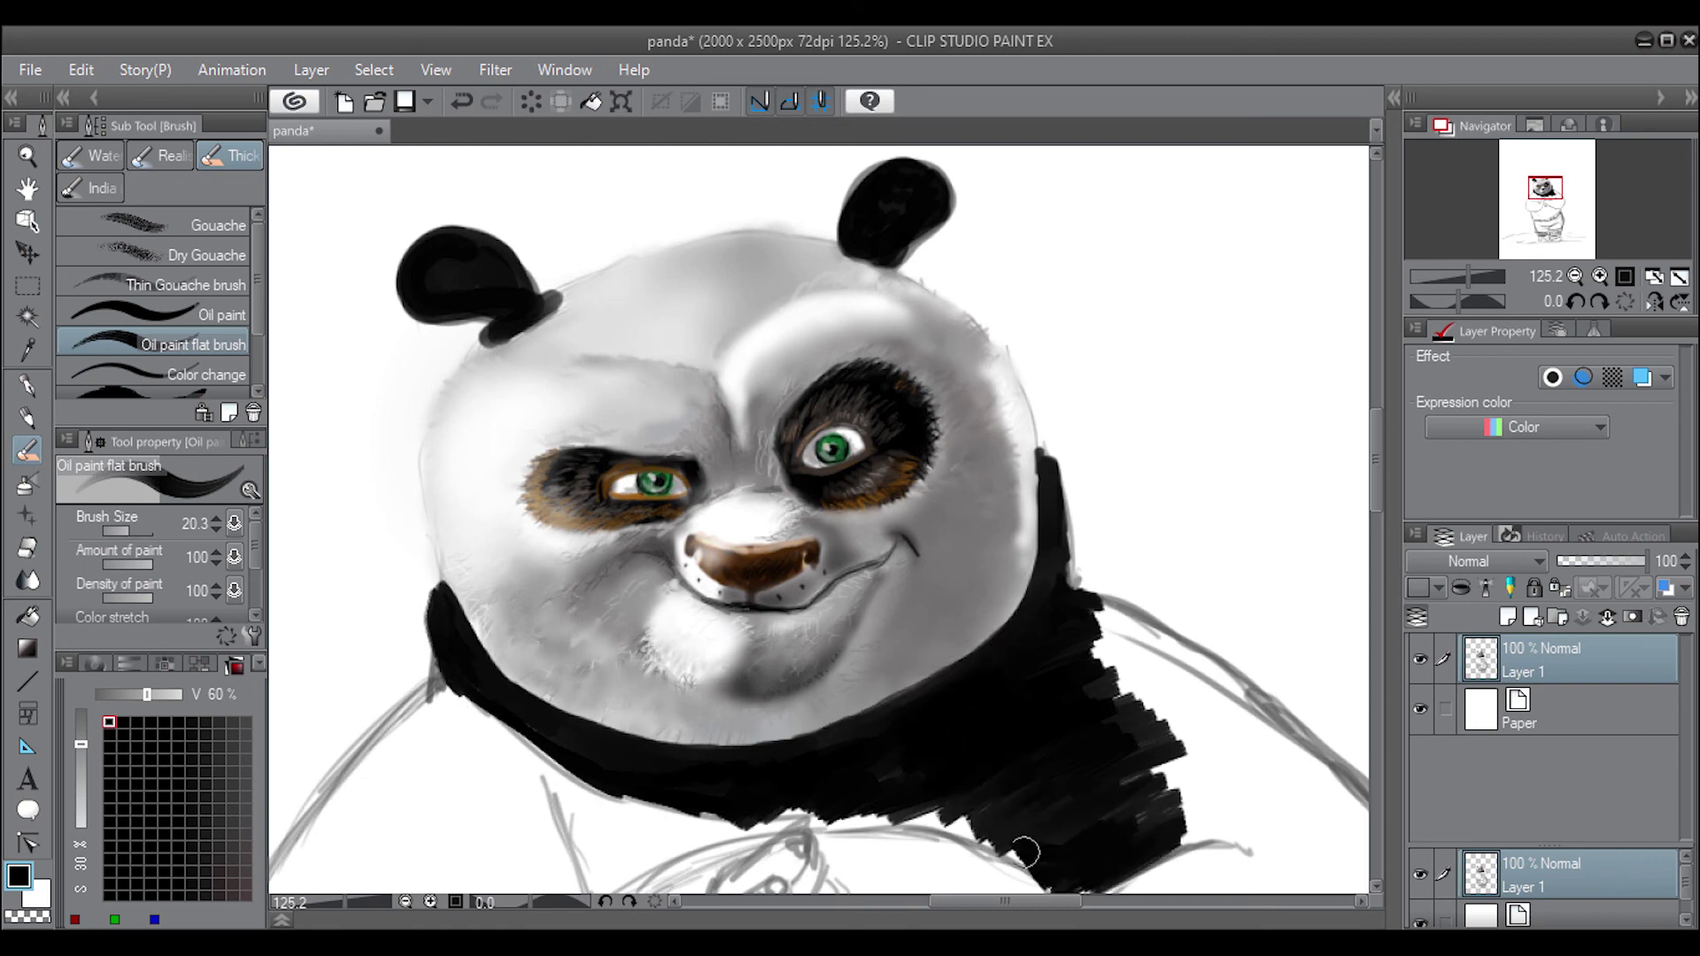
mouse_move(1063, 775)
left_mouse_down()
mouse_move(973, 850)
mouse_move(854, 806)
mouse_move(758, 811)
mouse_move(613, 871)
left_mouse_up()
Add dark grey below the neck and extend black into the left shoulder to the canvas bottom
left_click(753, 817, "alt")
mouse_move(744, 822)
left_mouse_down()
mouse_move(584, 854)
mouse_move(571, 797)
mouse_move(611, 877)
mouse_move(736, 833)
mouse_move(566, 801)
mouse_move(571, 779)
mouse_move(535, 757)
left_mouse_up()
mouse_move(611, 832)
left_mouse_down()
mouse_move(577, 777)
mouse_move(416, 753)
mouse_move(440, 677)
mouse_move(372, 779)
left_mouse_up()
left_click(532, 752, "alt")
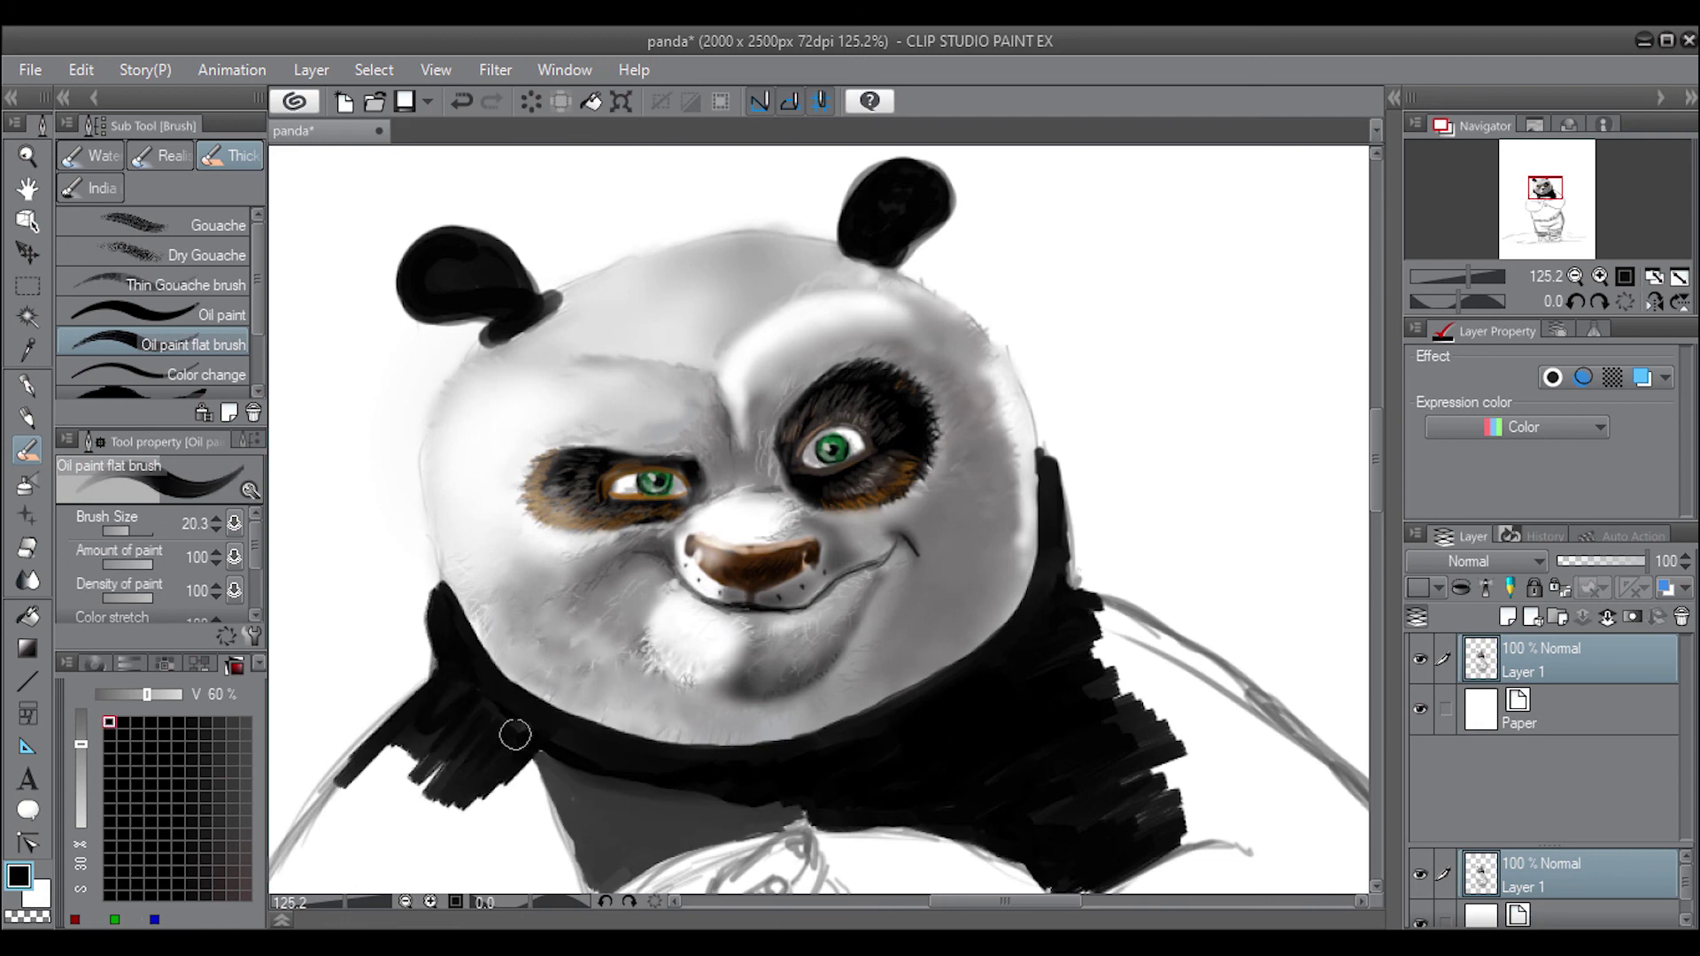
left_click_drag(513, 729, 337, 877)
left_click_drag(443, 735, 283, 877)
mouse_move(496, 770)
left_mouse_down()
mouse_move(381, 889)
mouse_move(278, 886)
left_mouse_up()
left_click_drag(531, 801, 430, 889)
left_click_drag(529, 818, 436, 866)
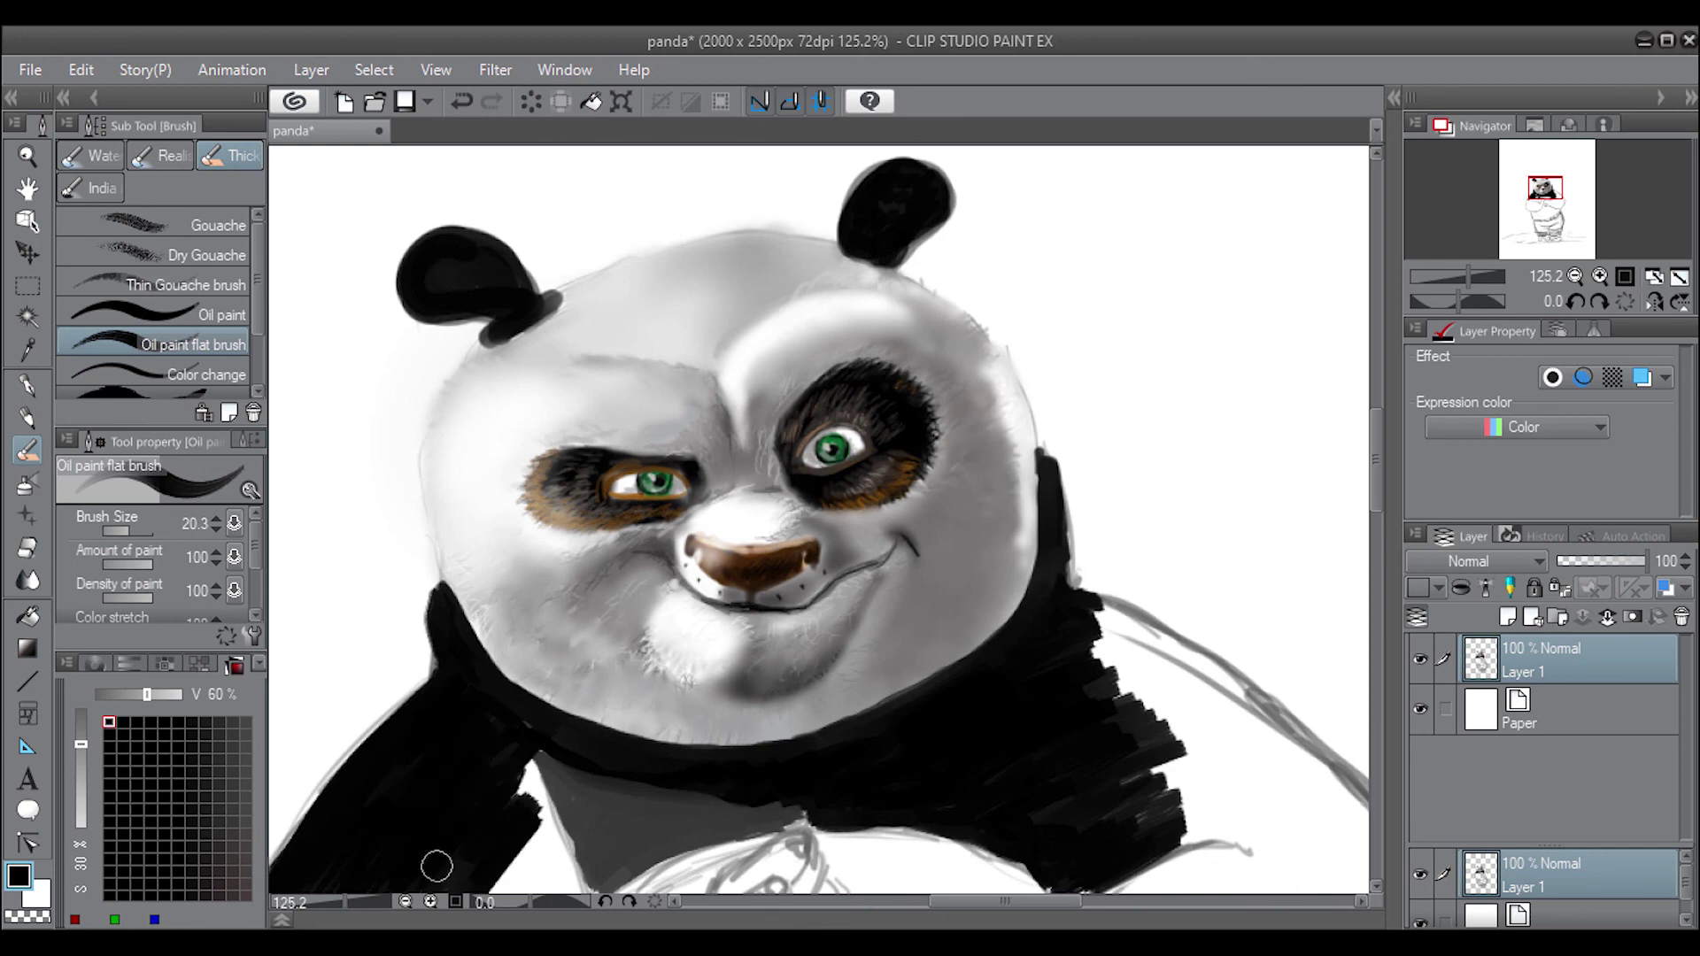
mouse_move(536, 819)
left_mouse_down()
mouse_move(508, 717)
mouse_move(567, 885)
mouse_move(496, 885)
left_mouse_up()
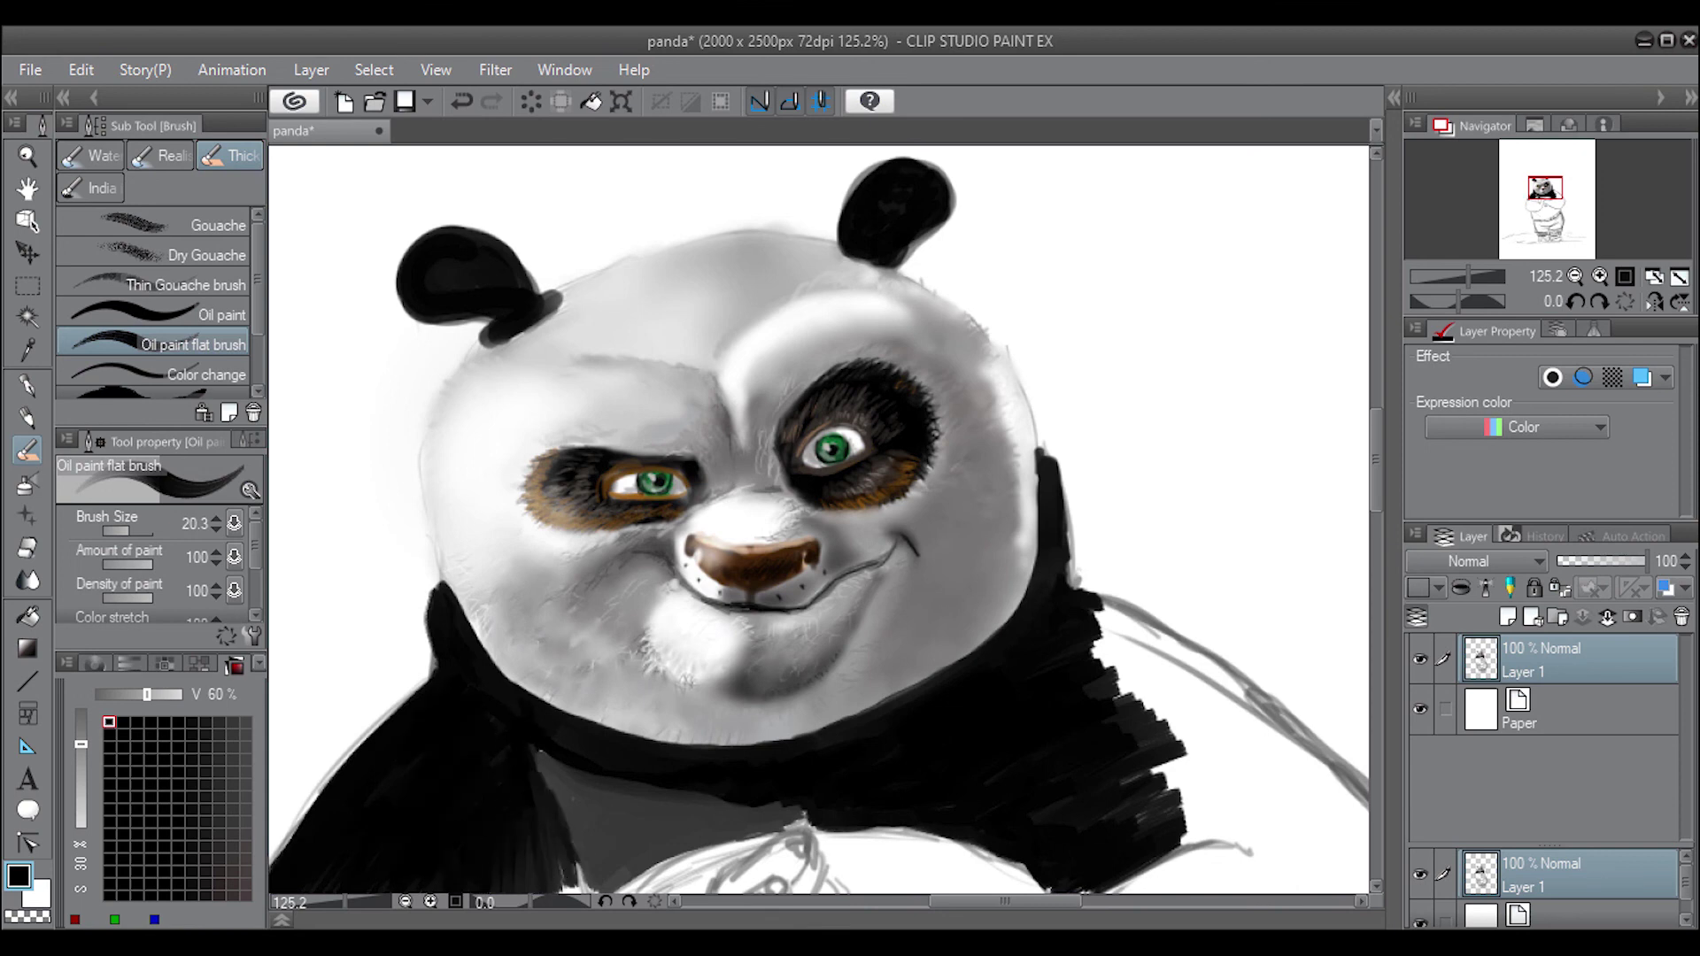
mouse_move(531, 752)
left_mouse_down()
mouse_move(522, 841)
mouse_move(553, 806)
left_mouse_up()
Block in the right shoulder in black and shade its upper edge dark grey
left_click_drag(1257, 783, 1142, 833)
left_click_drag(1230, 739, 1107, 779)
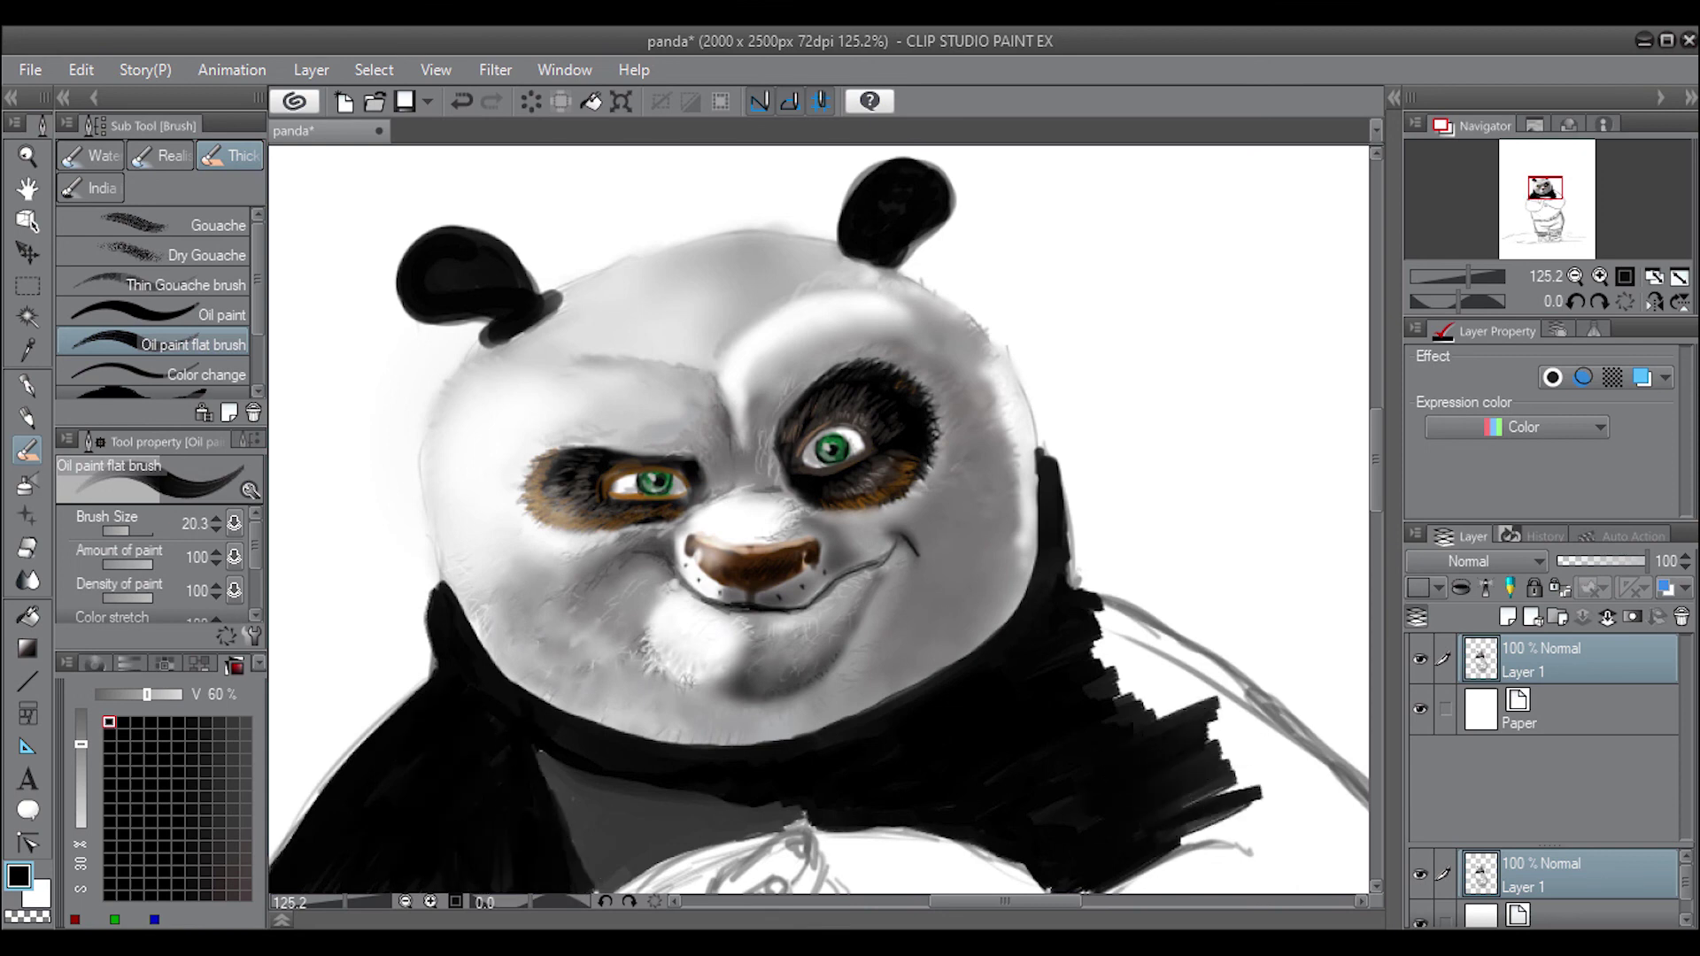
mouse_move(1186, 655)
left_mouse_down()
mouse_move(1073, 633)
mouse_move(1160, 727)
left_mouse_up()
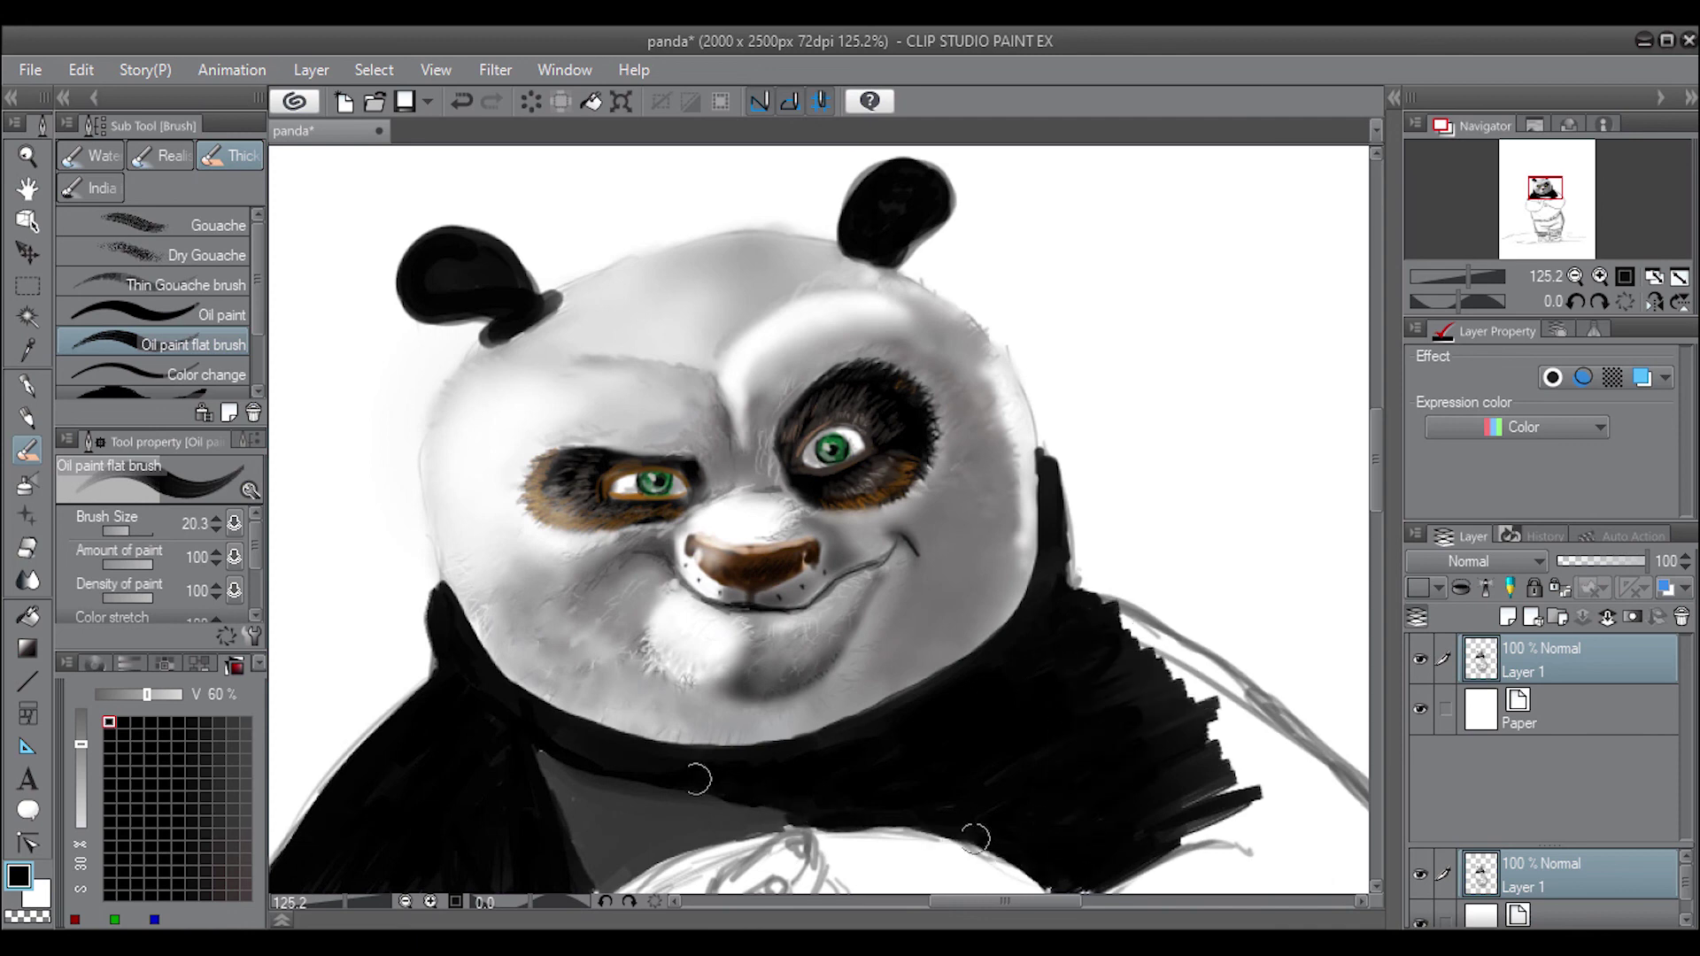
left_click_drag(1237, 785, 1178, 761)
mouse_move(1275, 726)
left_mouse_down()
mouse_move(1168, 752)
mouse_move(1115, 673)
left_mouse_up()
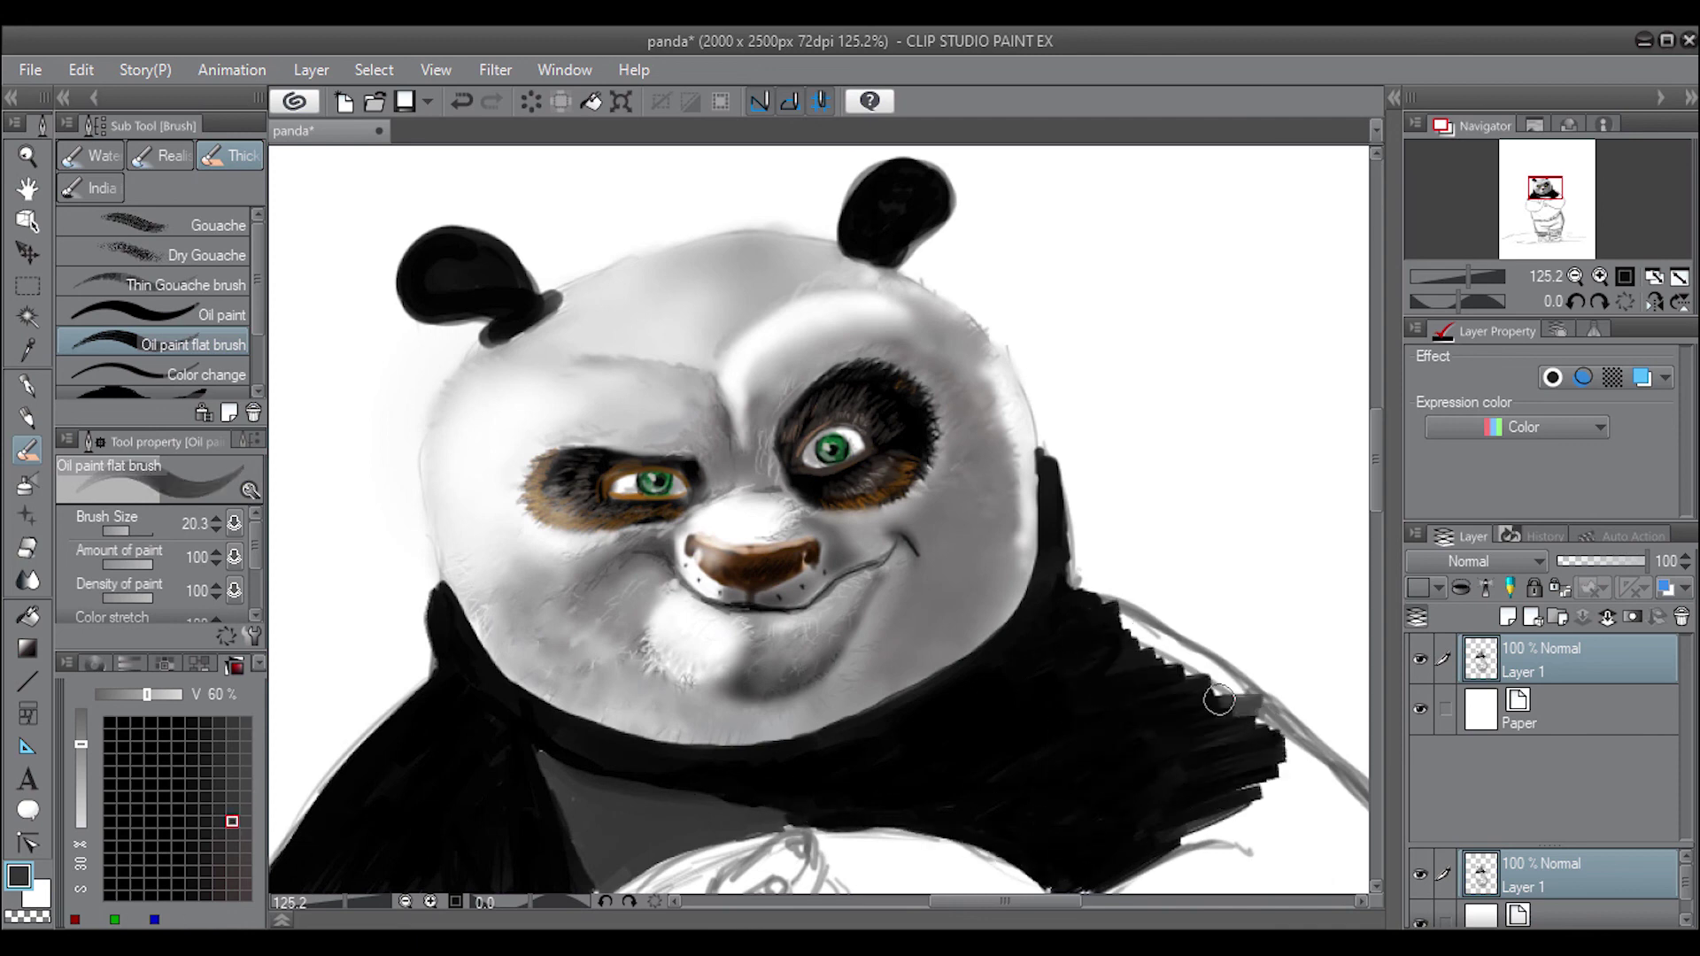
mouse_move(1257, 691)
left_mouse_down()
mouse_move(1102, 602)
mouse_move(1049, 523)
left_mouse_up()
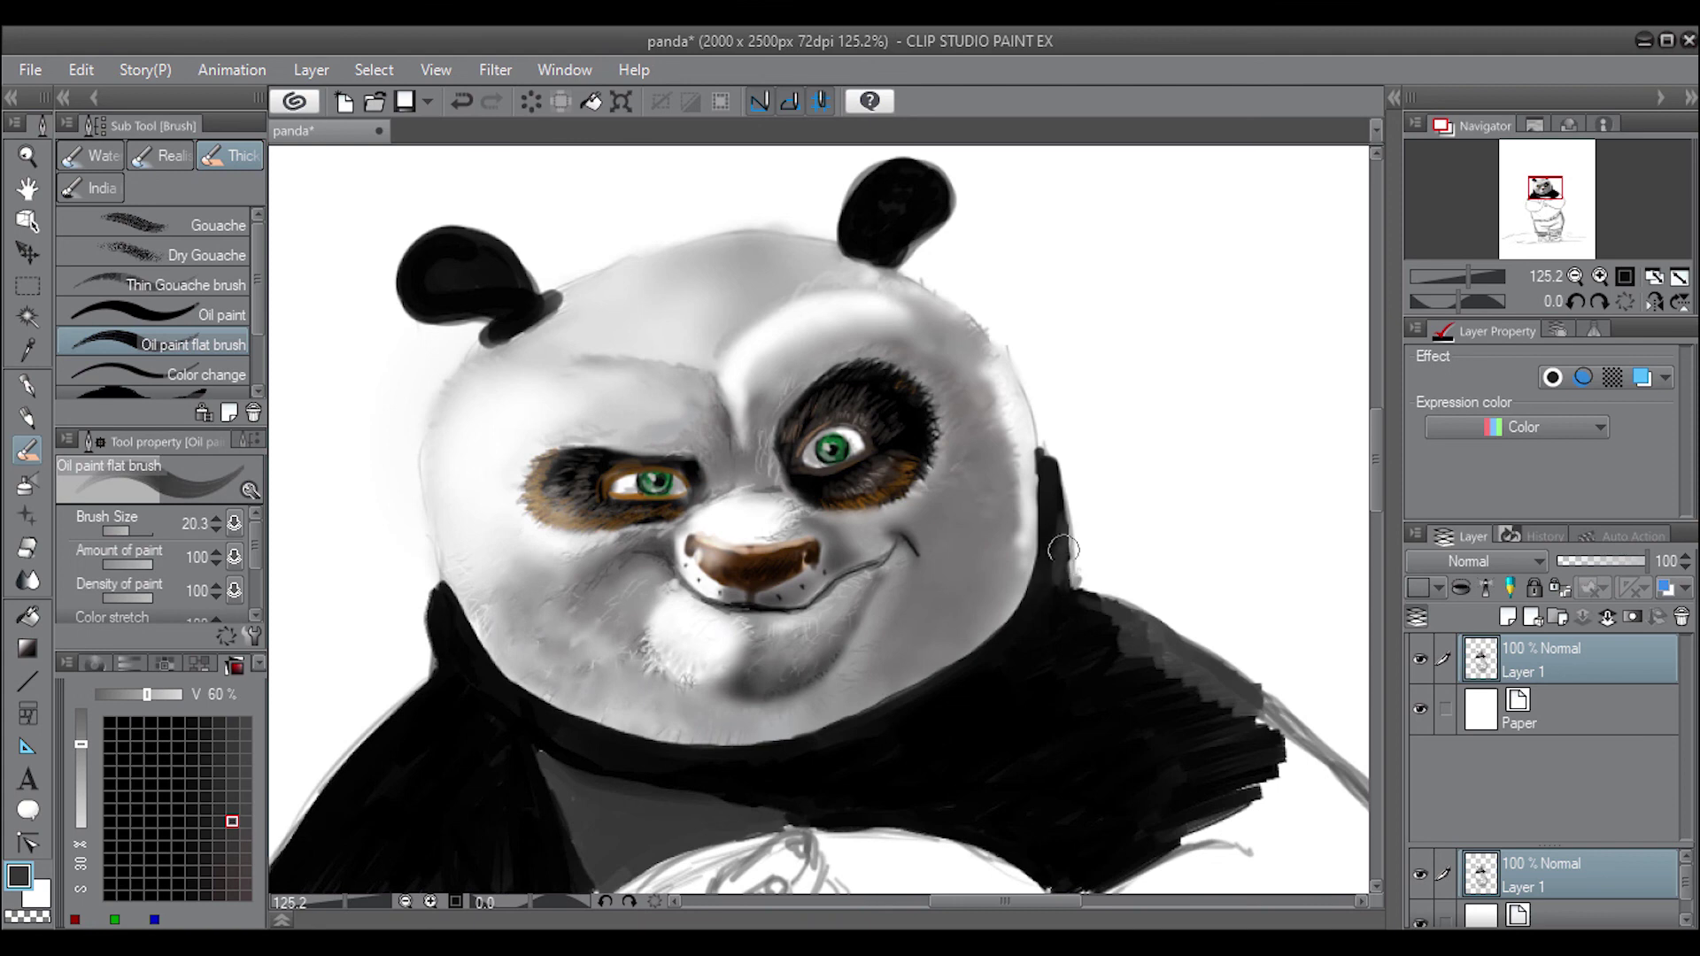
mouse_move(1044, 460)
left_mouse_down()
mouse_move(1071, 550)
mouse_move(1049, 447)
mouse_move(1058, 633)
mouse_move(1093, 651)
left_mouse_up()
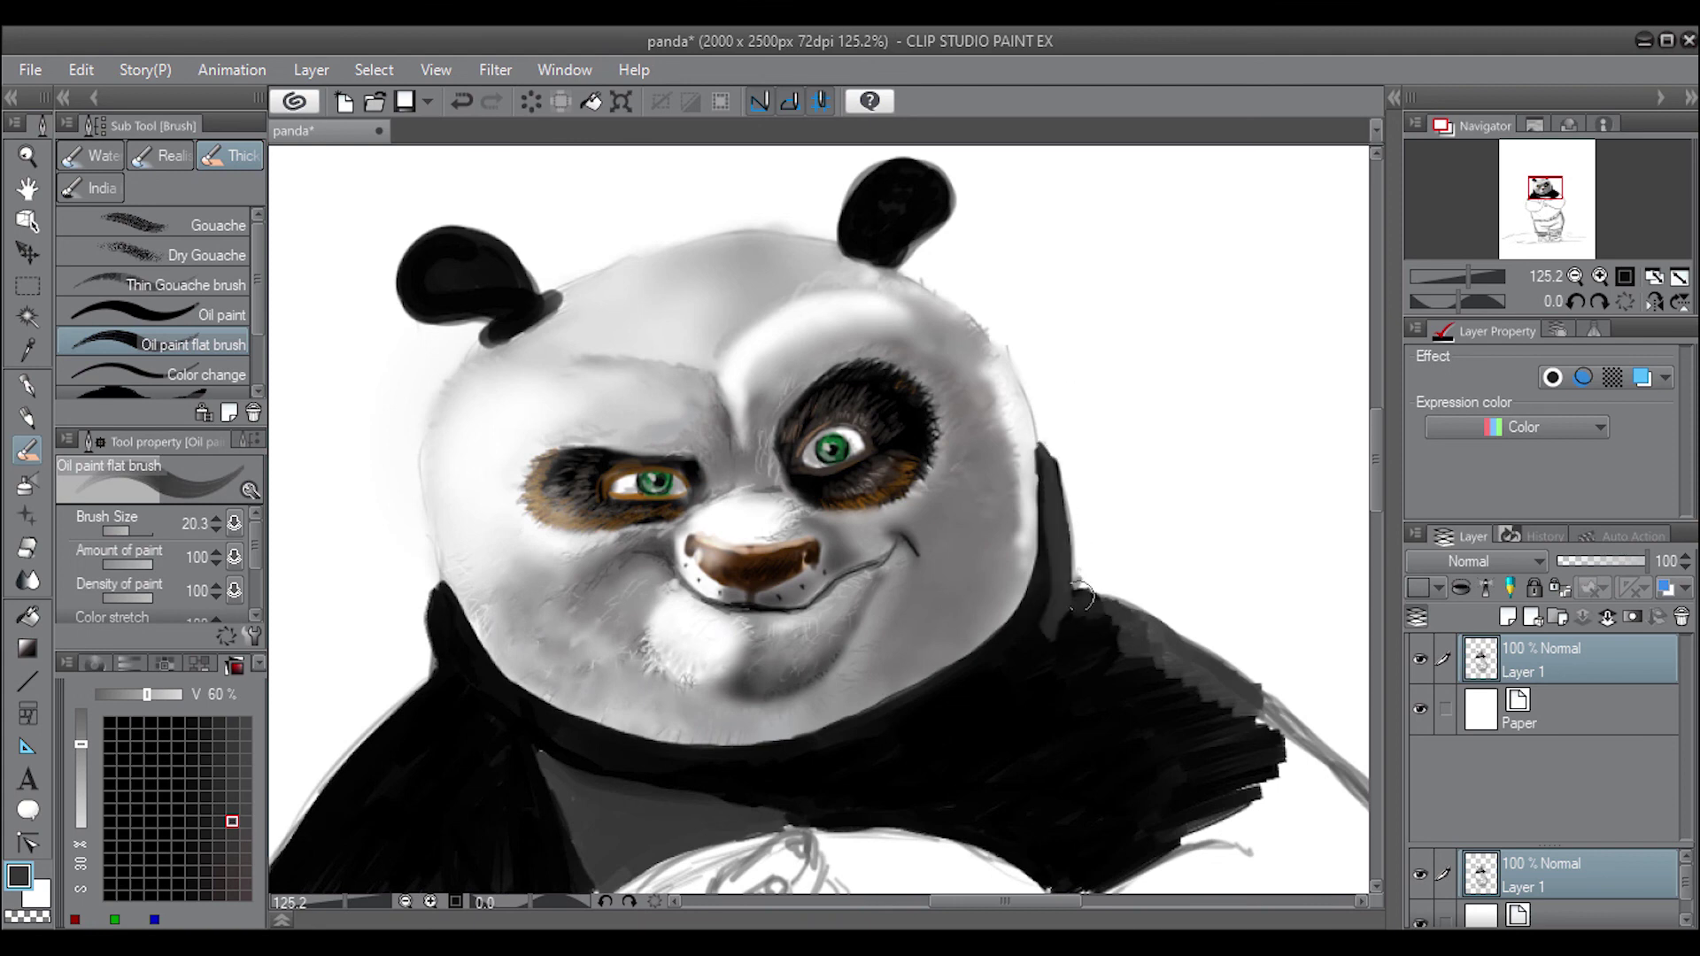
left_click_drag(1076, 584, 1120, 655)
Shade the lower right shoulder dark grey, cover white streaks, and add a lighter grey highlight
mouse_move(1273, 680)
left_mouse_down()
mouse_move(1328, 779)
mouse_move(1364, 801)
mouse_move(1239, 695)
left_mouse_up()
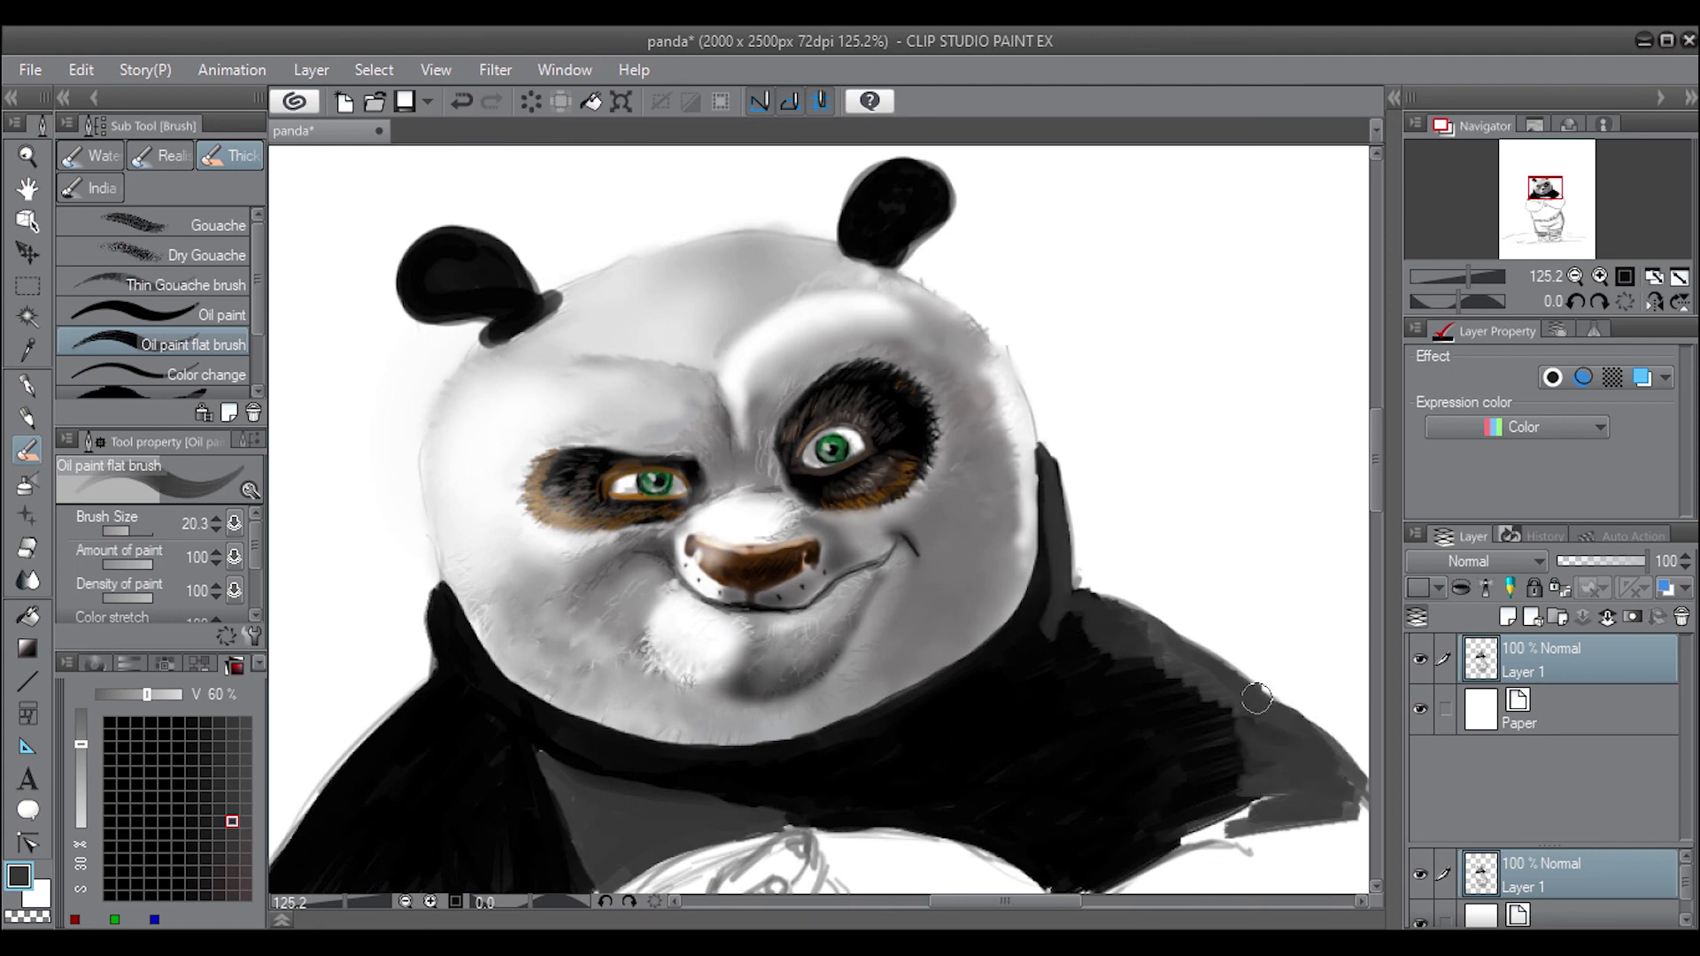
left_click_drag(1302, 823, 1168, 850)
left_click_drag(1227, 680, 1240, 788)
left_click_drag(1124, 646, 1239, 717)
left_click_drag(1364, 779, 1196, 863)
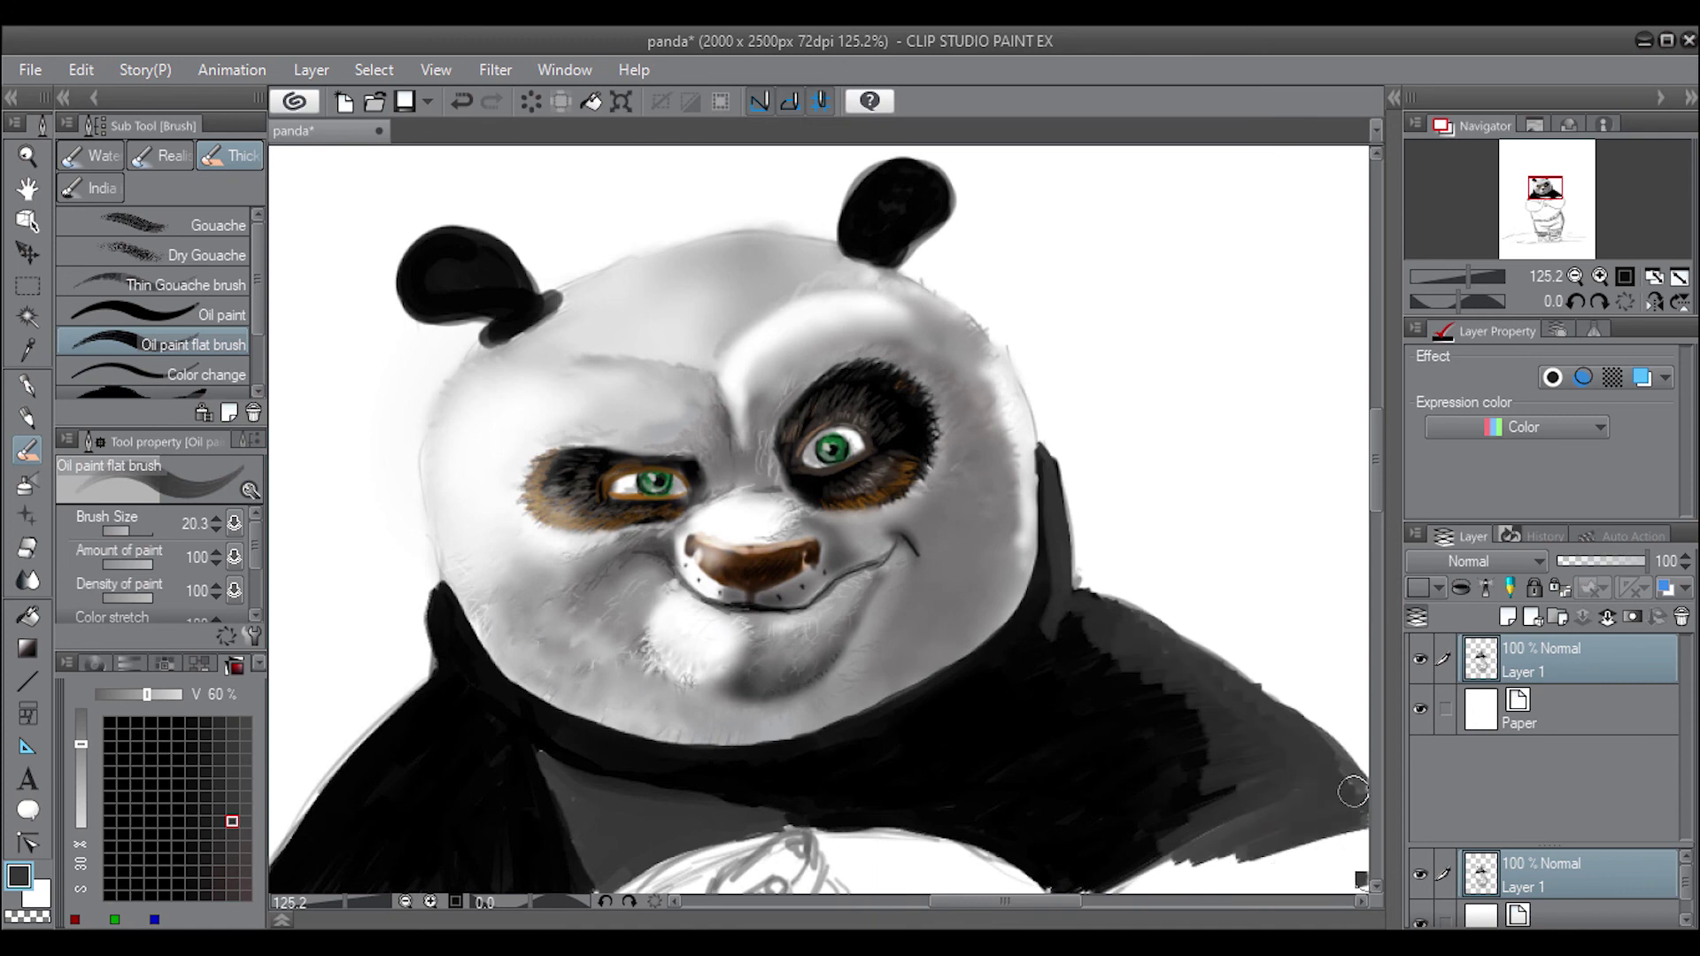
left_click_drag(1364, 832, 1133, 890)
left_click_drag(1275, 850, 1098, 889)
left_click_drag(1213, 770, 1120, 876)
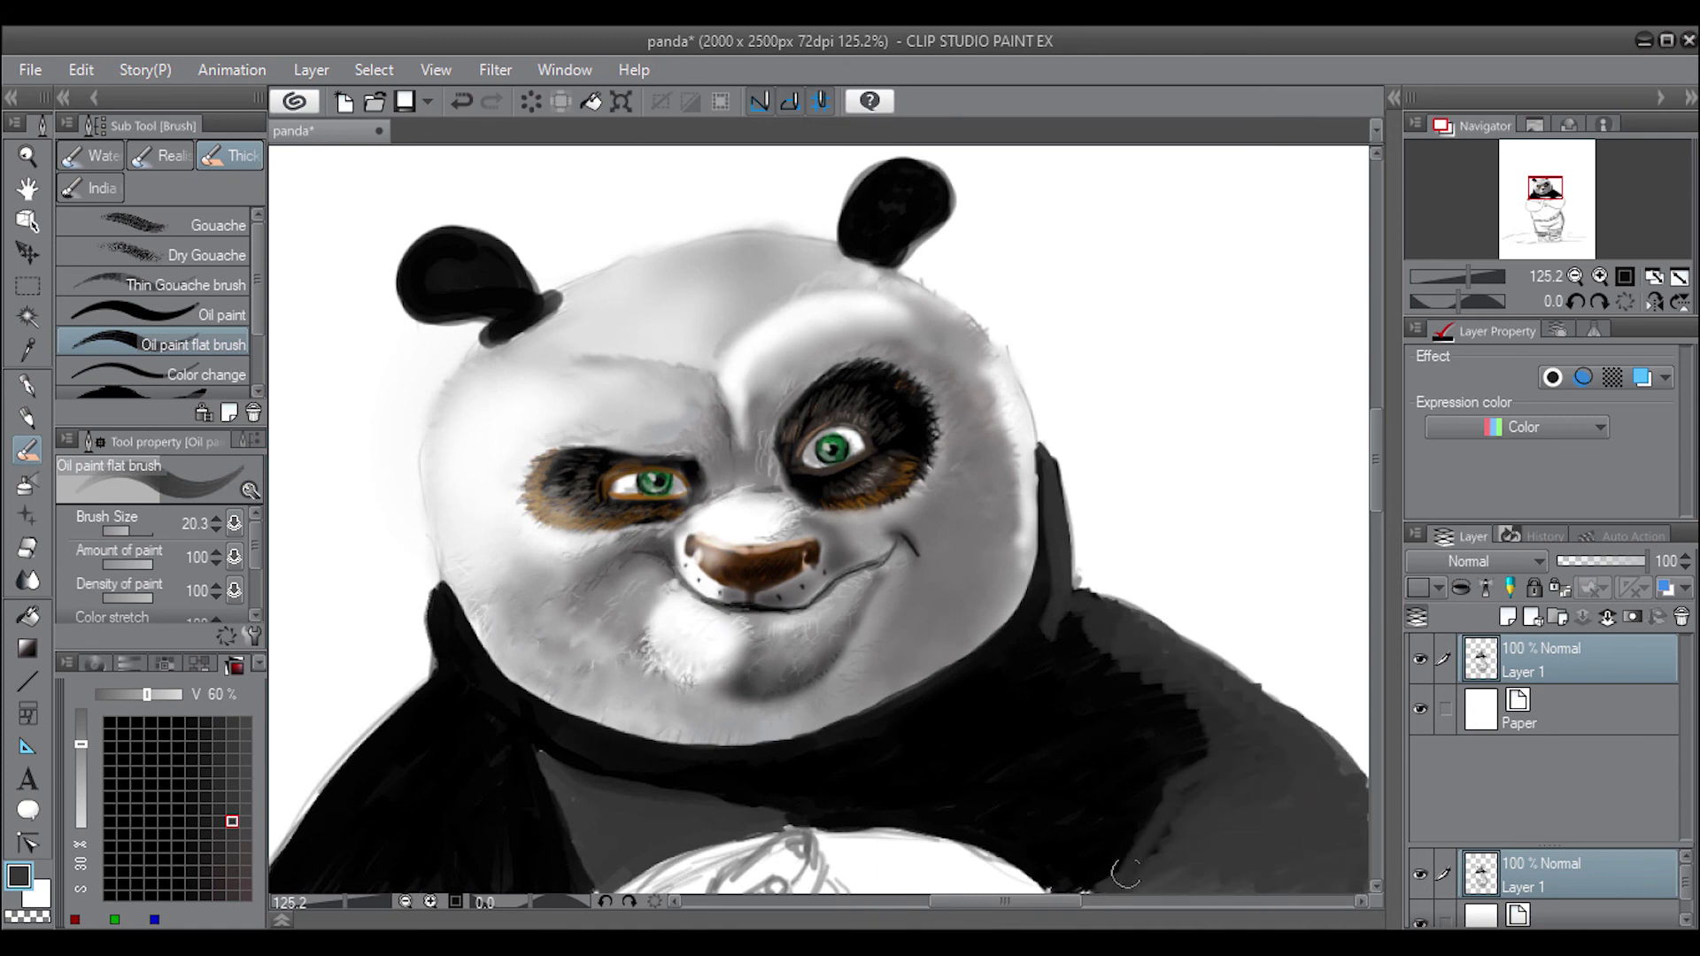
mouse_move(1067, 623)
left_mouse_down()
mouse_move(1204, 730)
mouse_move(1364, 797)
mouse_move(1147, 633)
left_mouse_up()
left_click(125, 528)
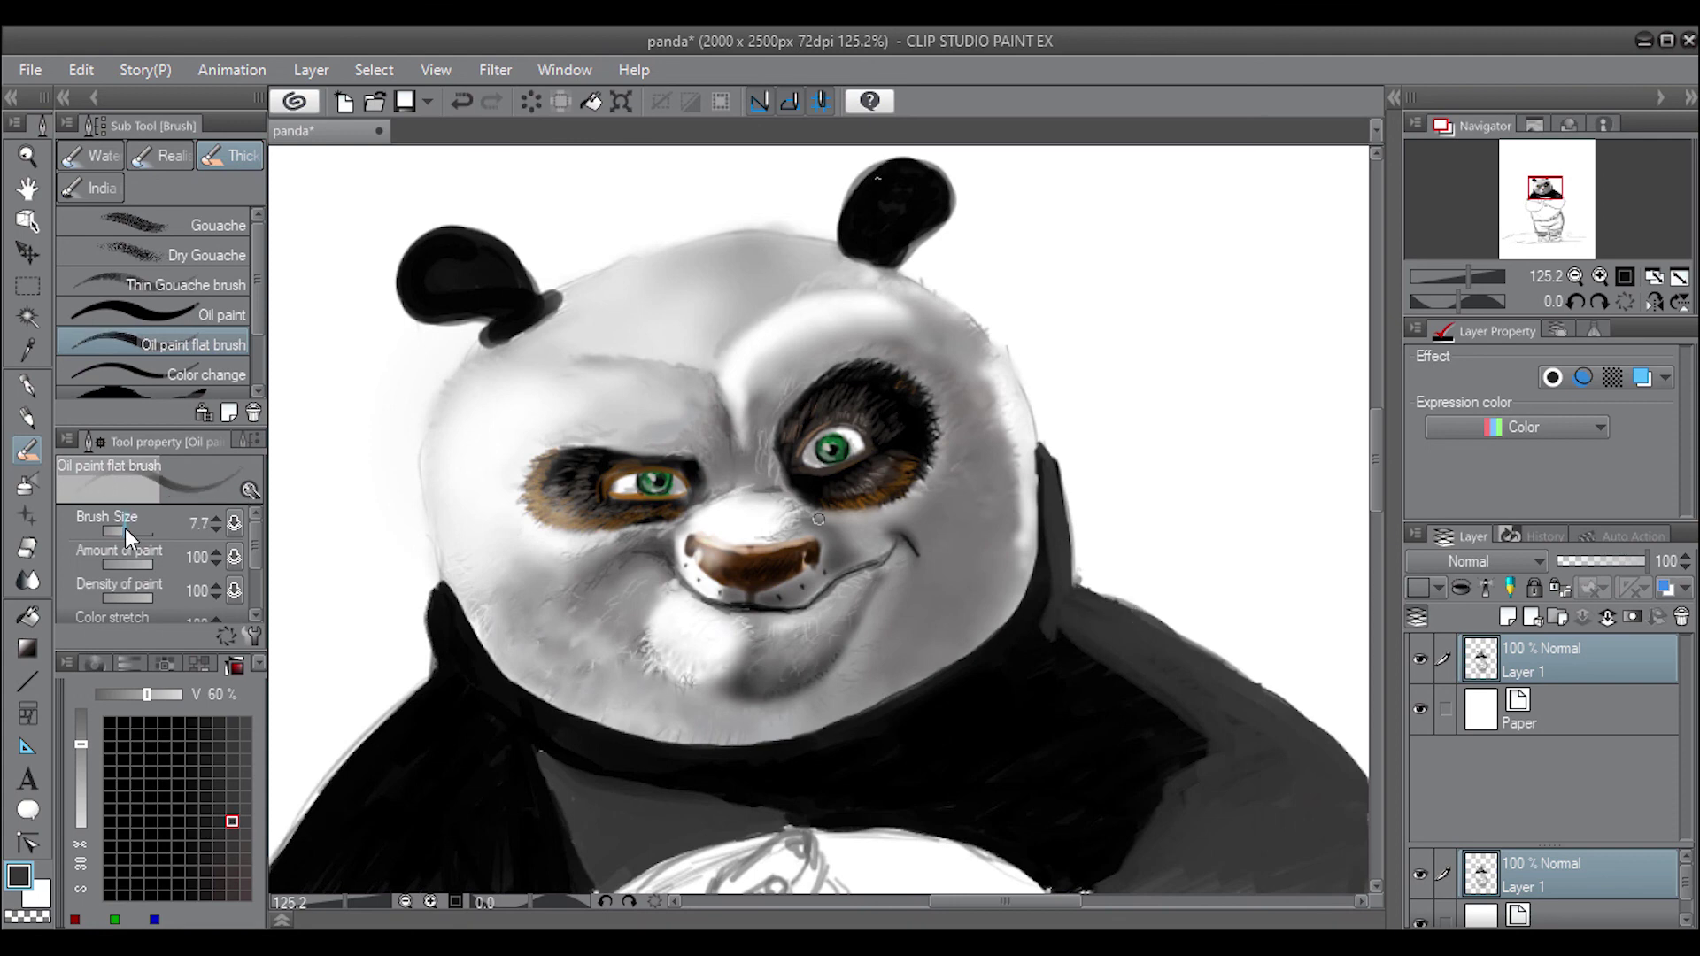
Paint darker grey fur strokes along the right ear, then lighter fur inside it
left_click(119, 529)
left_click(892, 184, "alt")
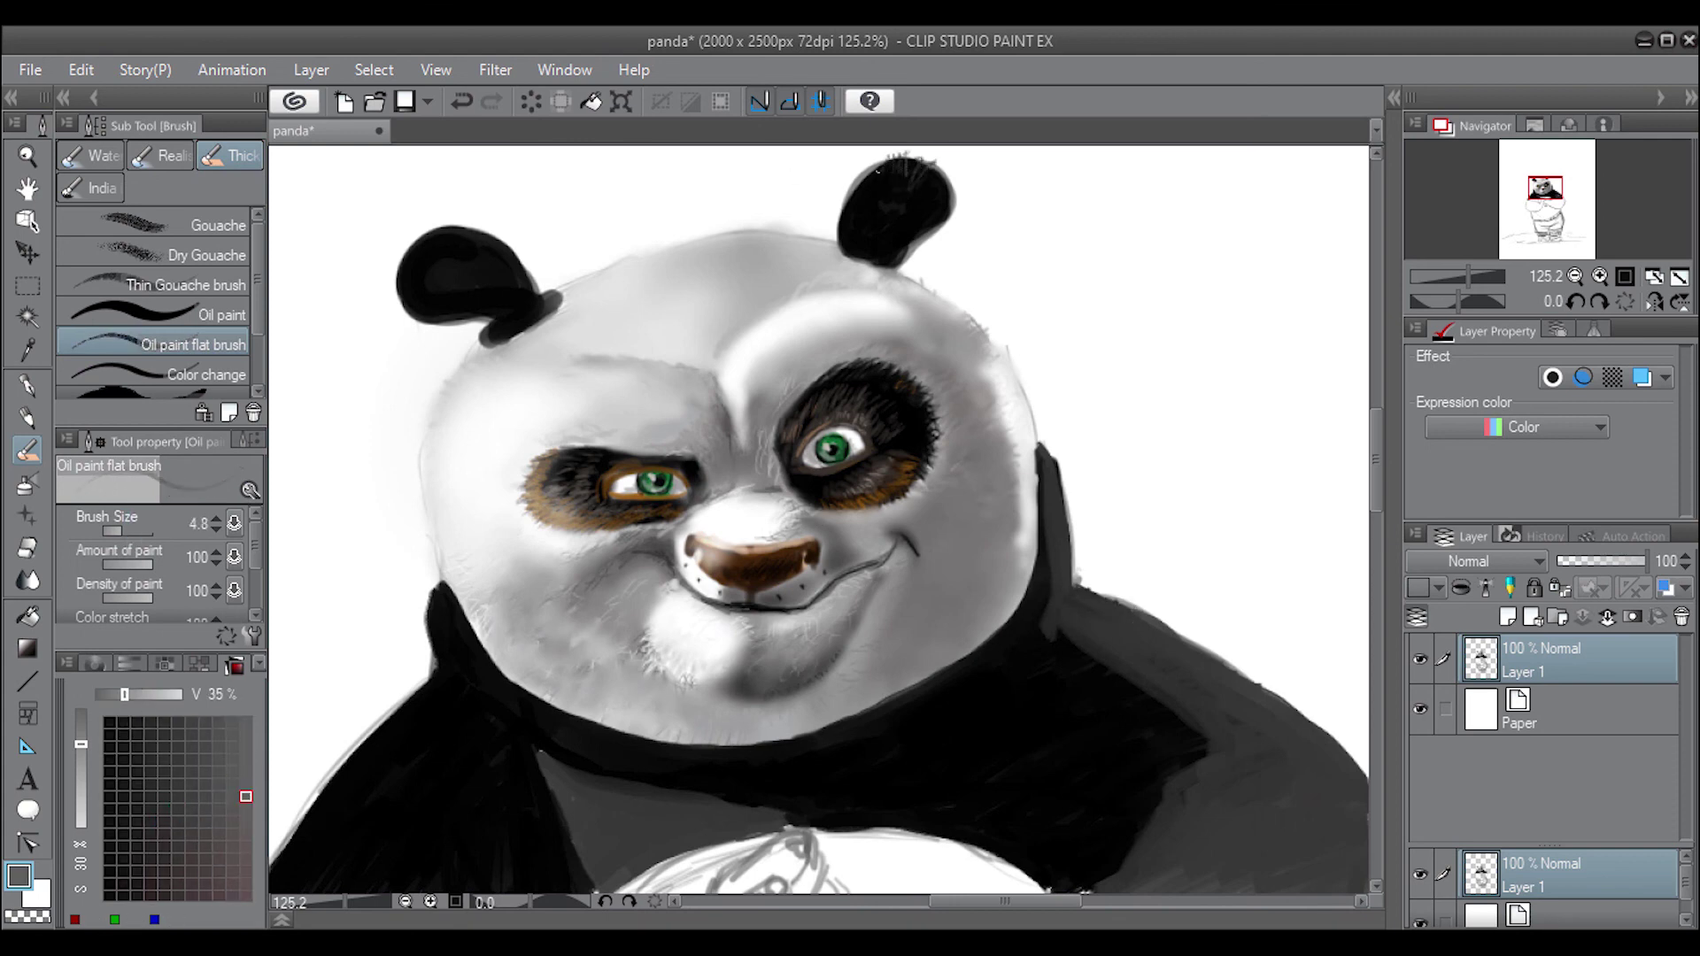
mouse_move(912, 158)
left_mouse_down()
mouse_move(957, 237)
mouse_move(852, 202)
left_mouse_up()
left_click(144, 694)
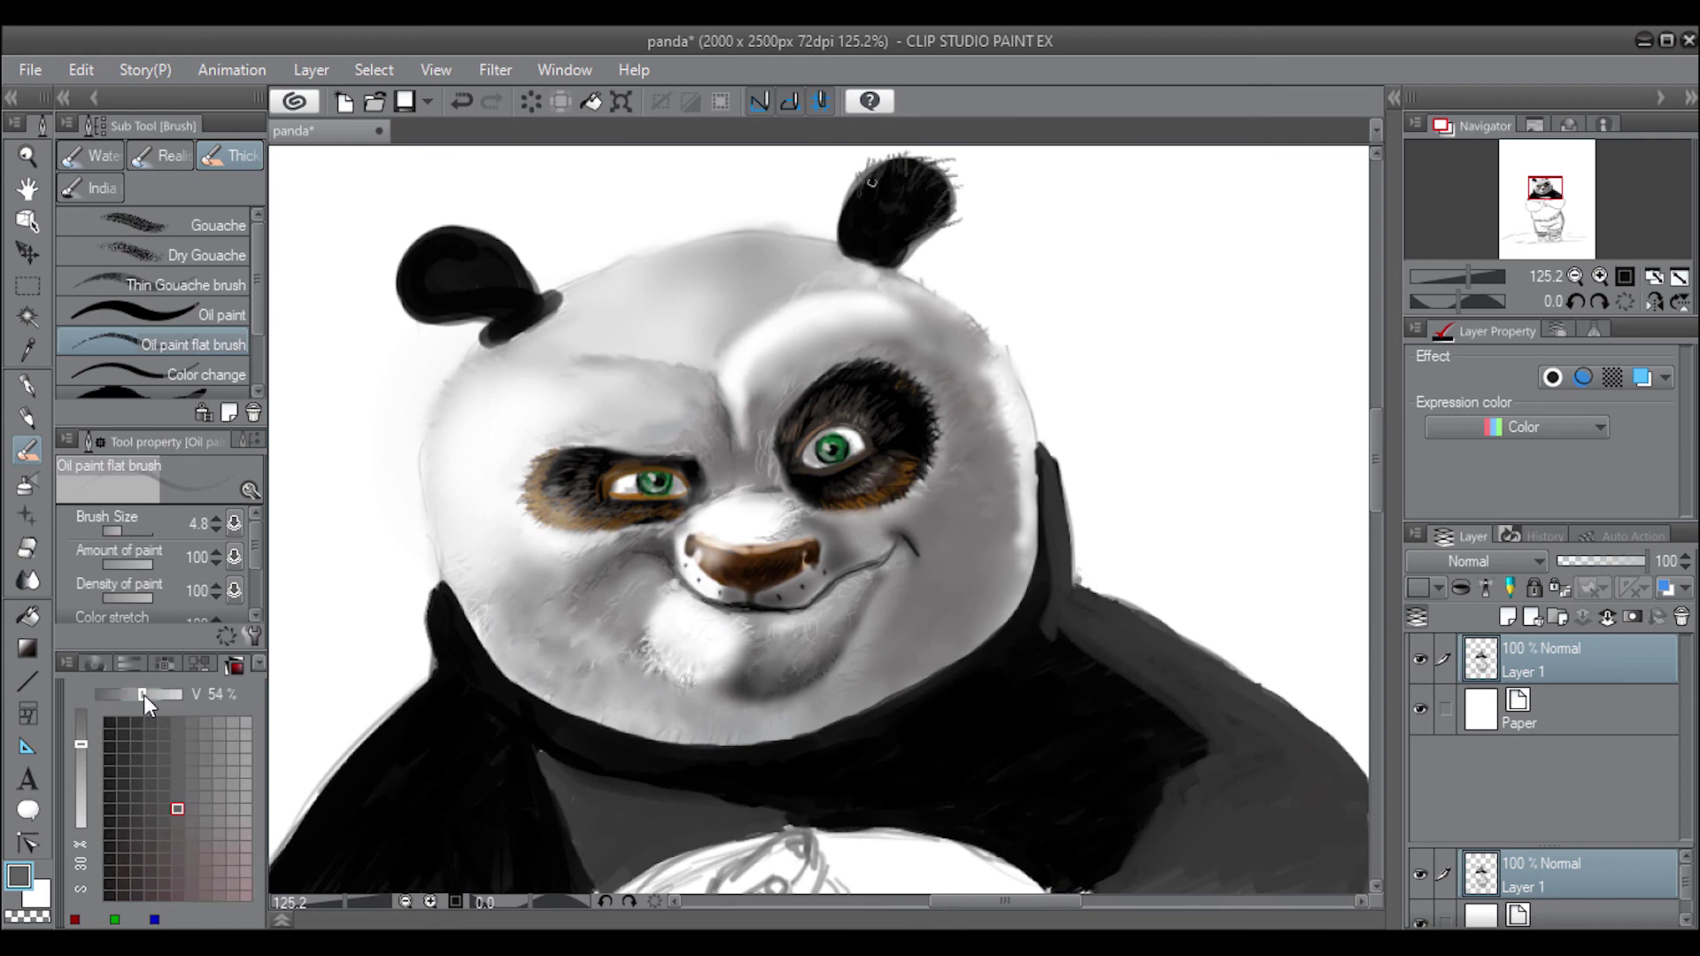
left_click(232, 783)
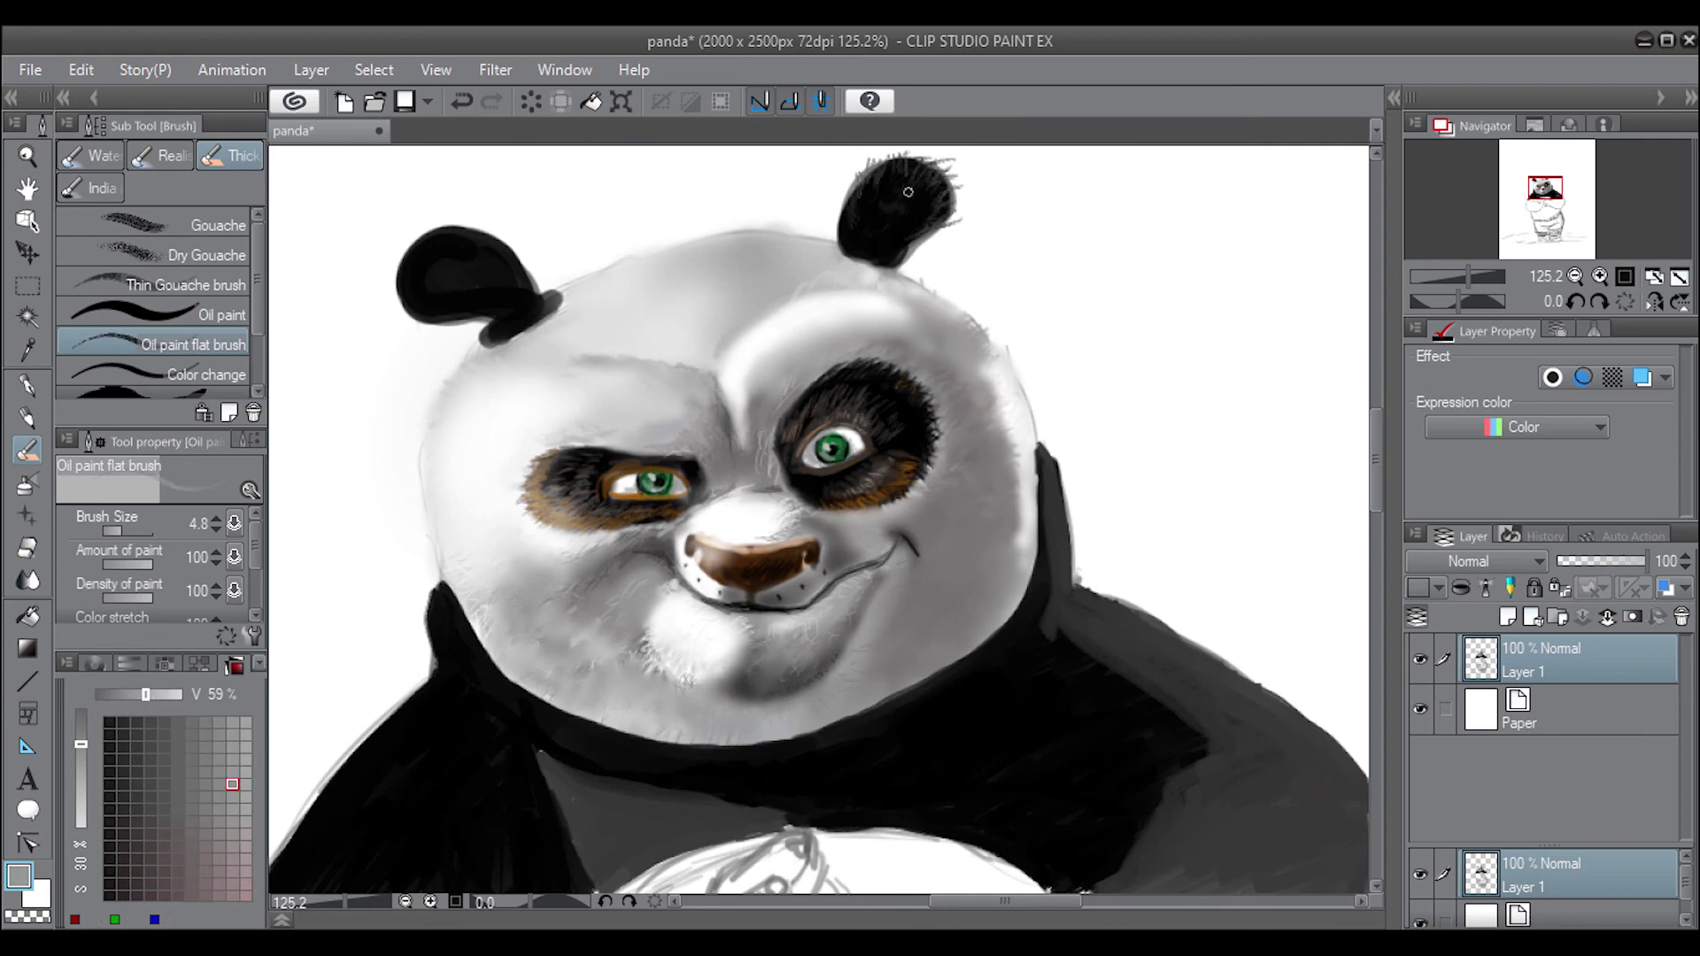
mouse_move(859, 188)
left_mouse_down()
mouse_move(881, 239)
mouse_move(867, 253)
left_mouse_up()
Add fur tufts on the head top and left ear, plus faint fur on both face edges
left_click_drag(714, 251, 719, 217)
left_click_drag(725, 255, 694, 248)
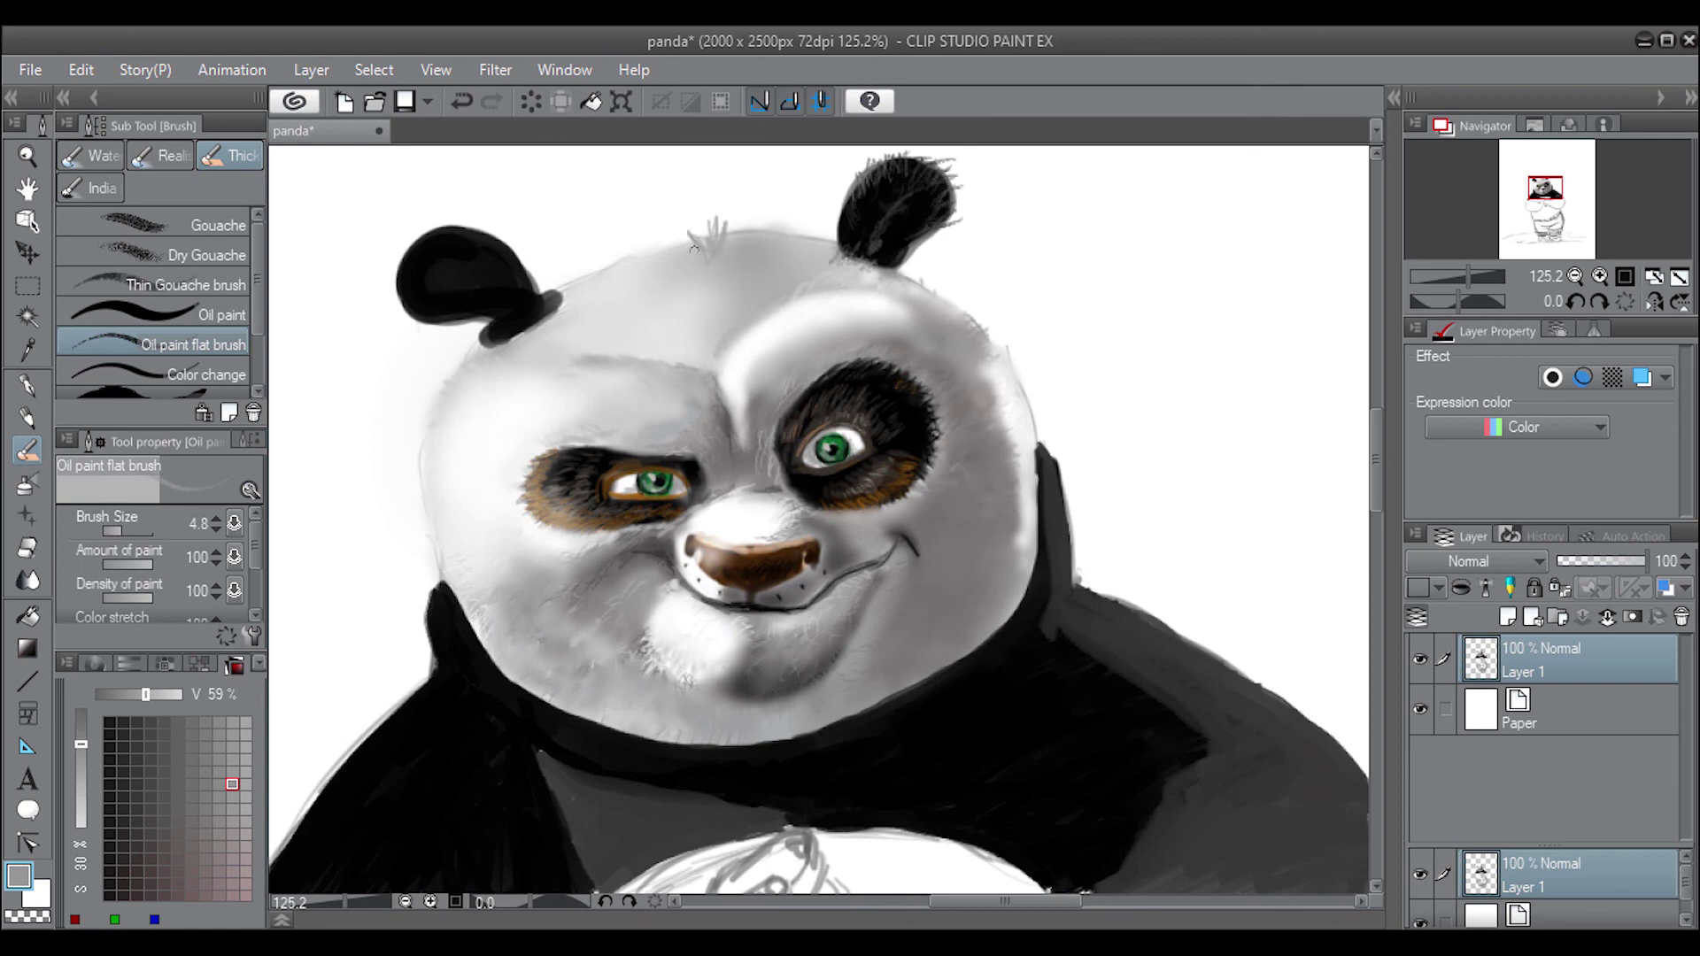
mouse_move(860, 209)
left_mouse_down()
mouse_move(841, 240)
mouse_move(885, 226)
left_mouse_up()
mouse_move(418, 239)
left_mouse_down()
mouse_move(424, 281)
mouse_move(455, 261)
mouse_move(513, 266)
mouse_move(416, 262)
mouse_move(417, 315)
mouse_move(484, 265)
mouse_move(390, 270)
left_mouse_up()
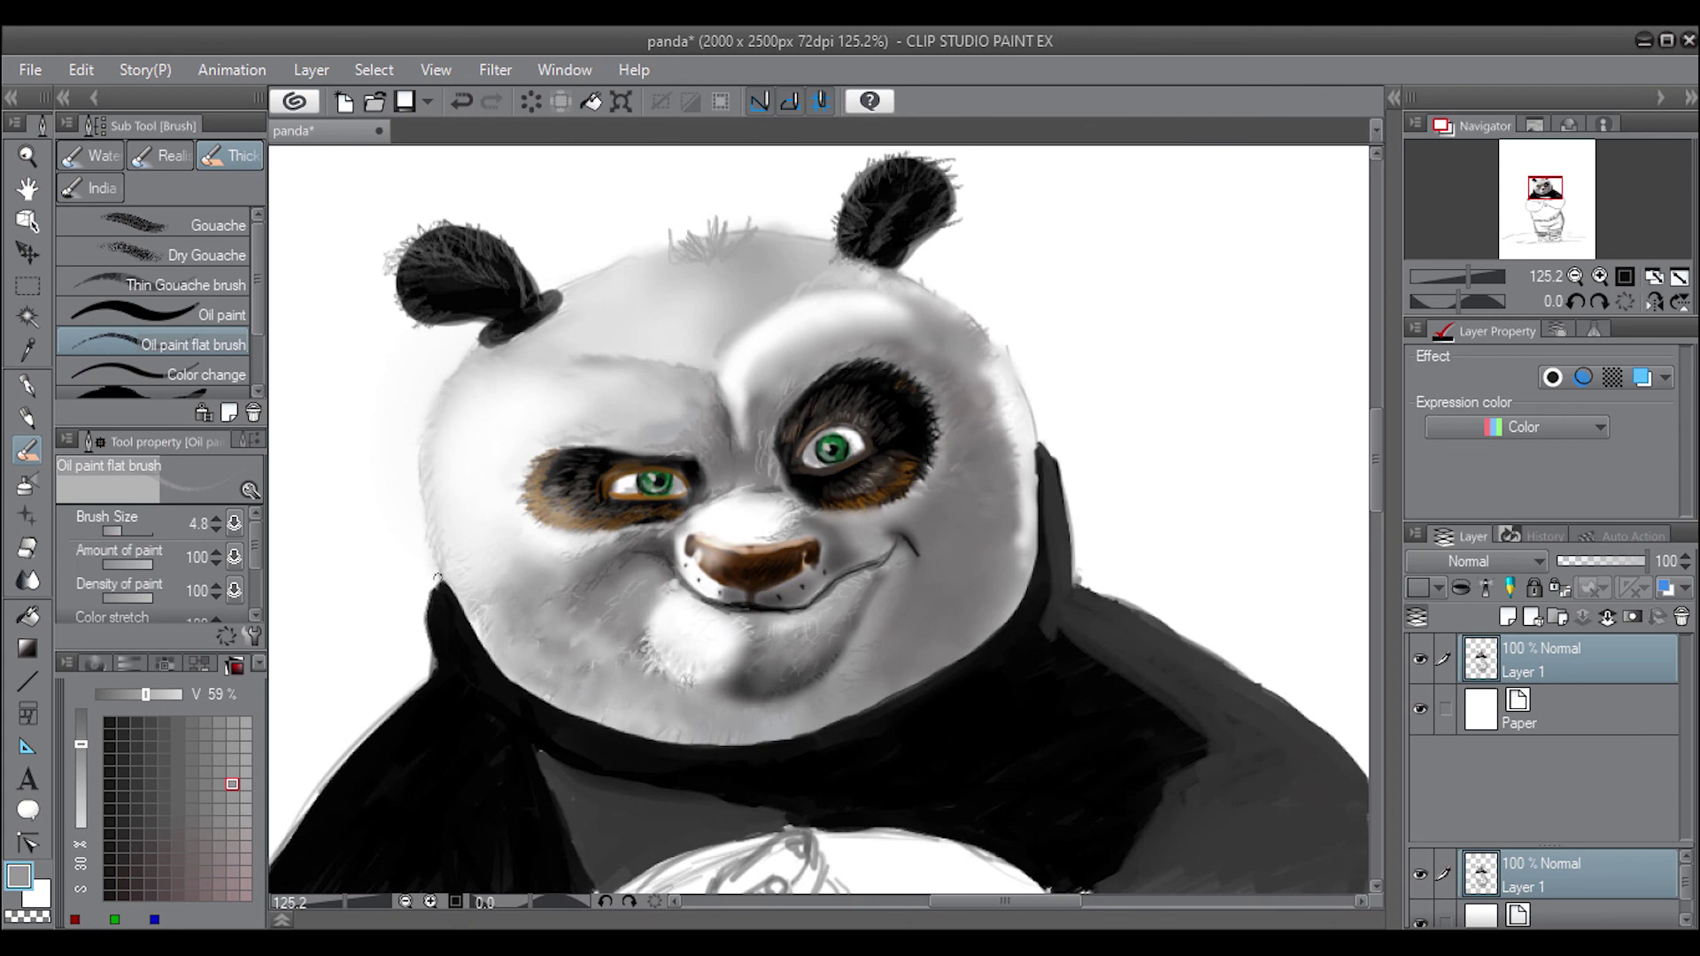
left_click_drag(426, 499, 443, 558)
left_click_drag(1029, 390, 1032, 475)
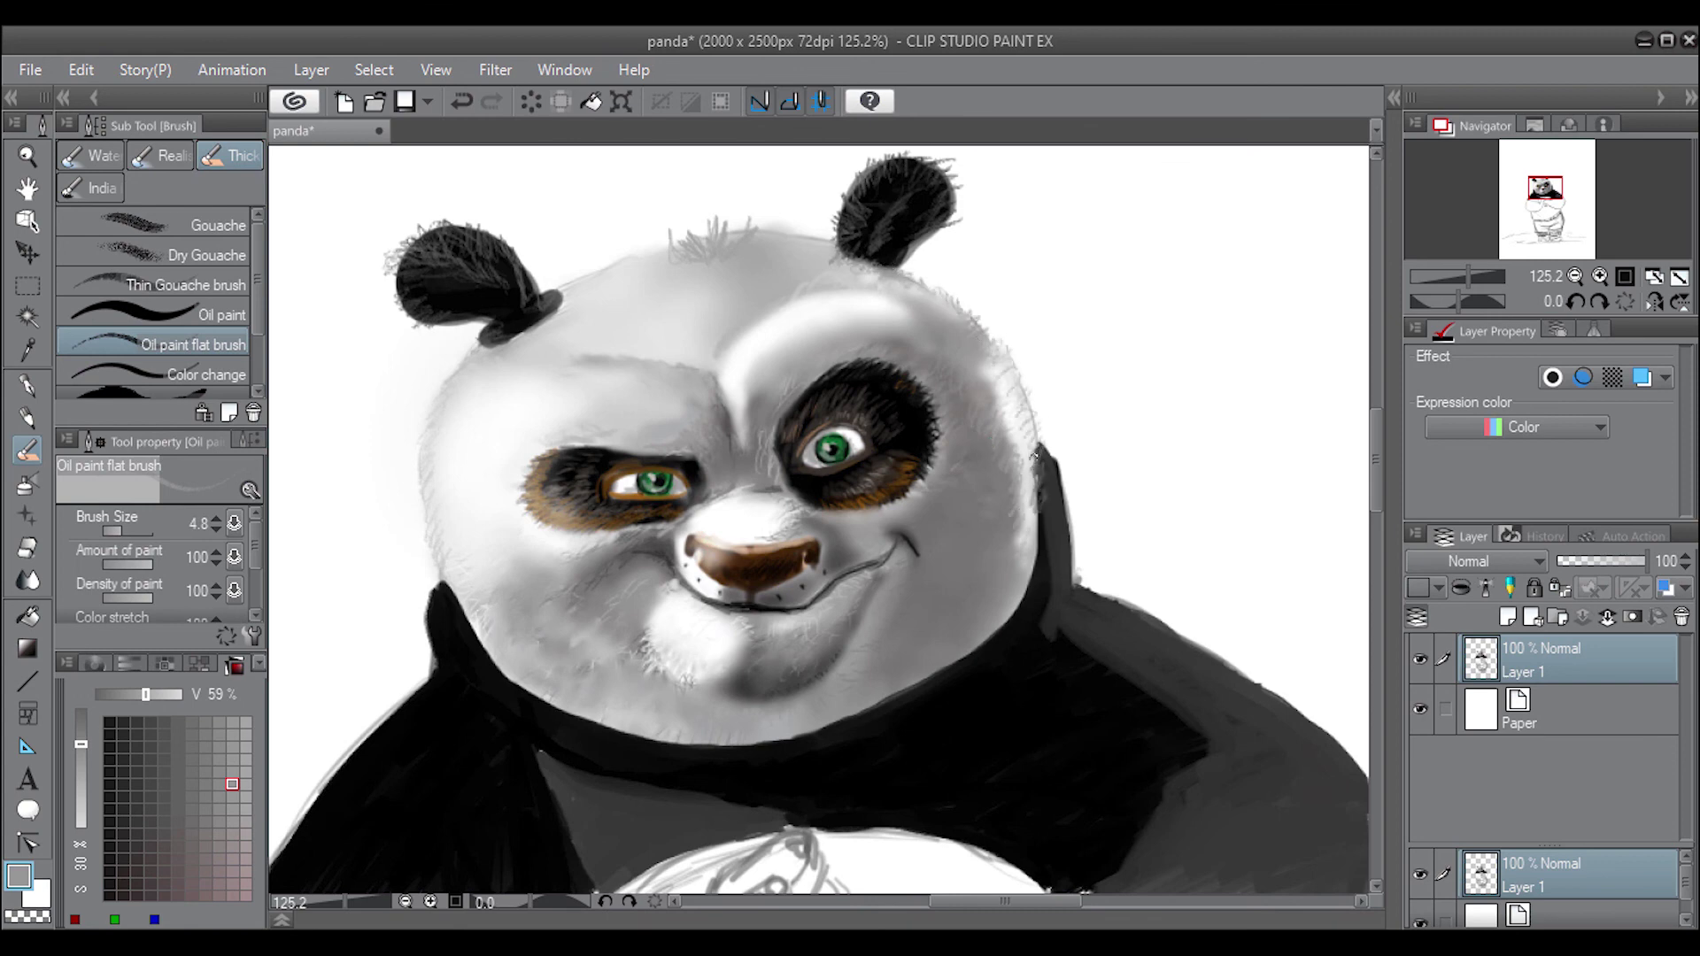
Fringe the jaw, face edges and head top with near-white fur, and add a small chin shadow
left_click(244, 662)
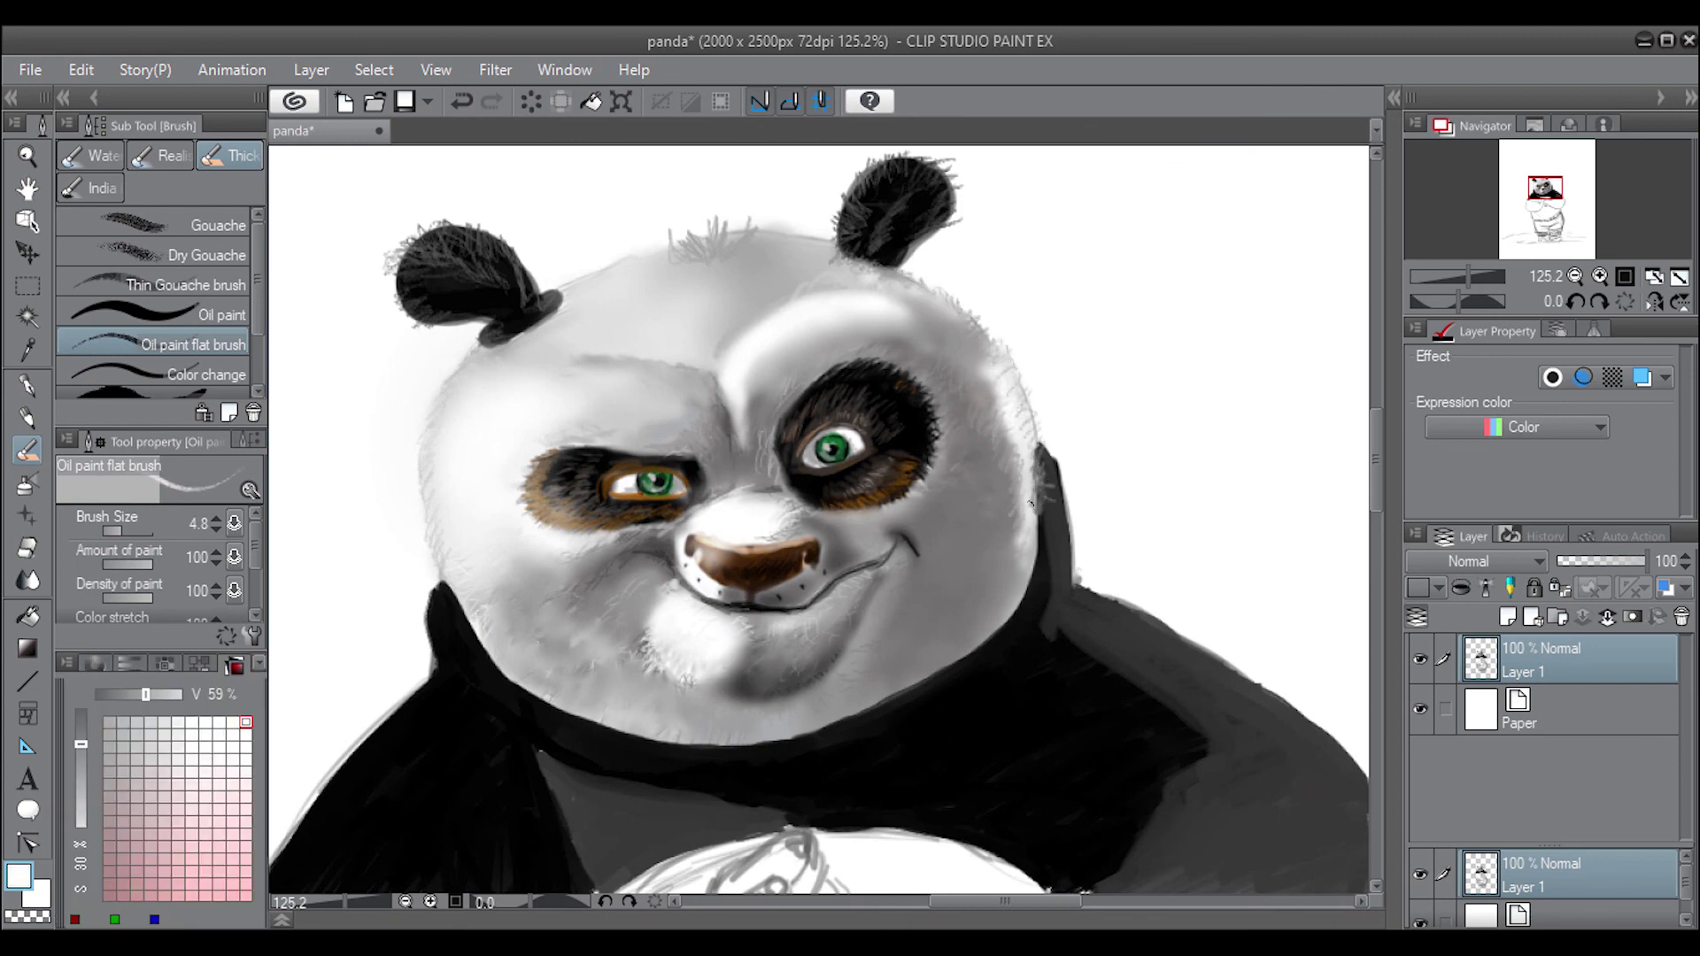
mouse_move(1042, 545)
left_mouse_down()
mouse_move(972, 653)
mouse_move(885, 713)
mouse_move(687, 748)
mouse_move(578, 717)
mouse_move(597, 712)
left_mouse_up()
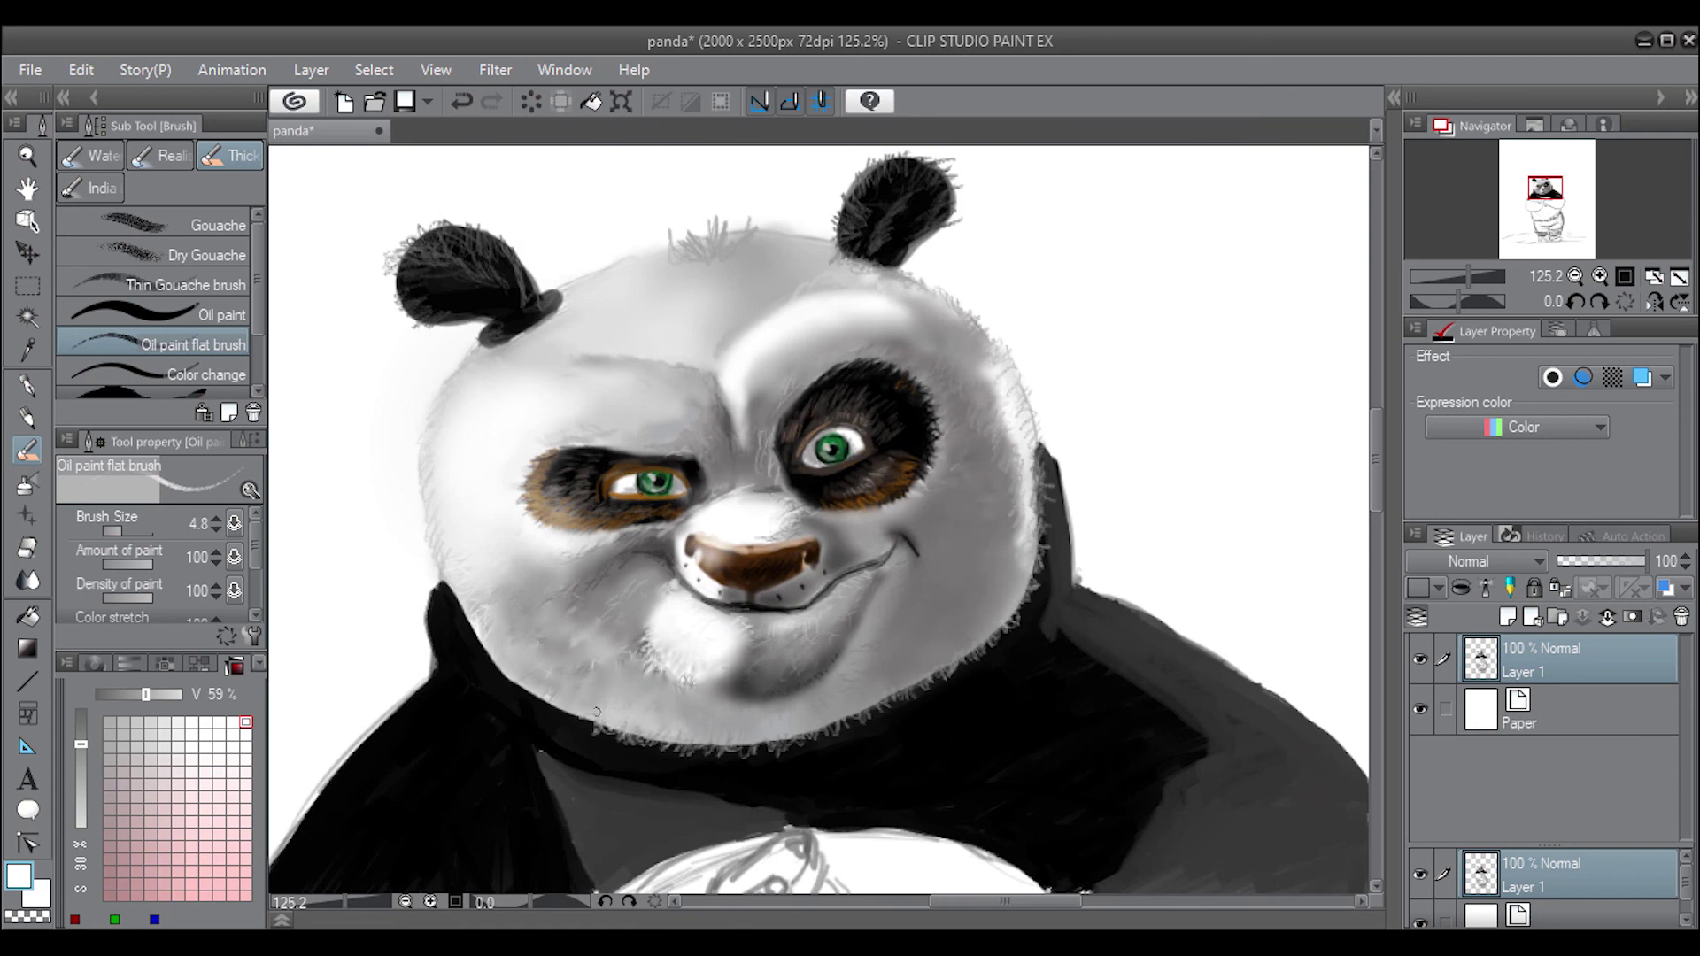
left_click_drag(494, 676, 438, 574)
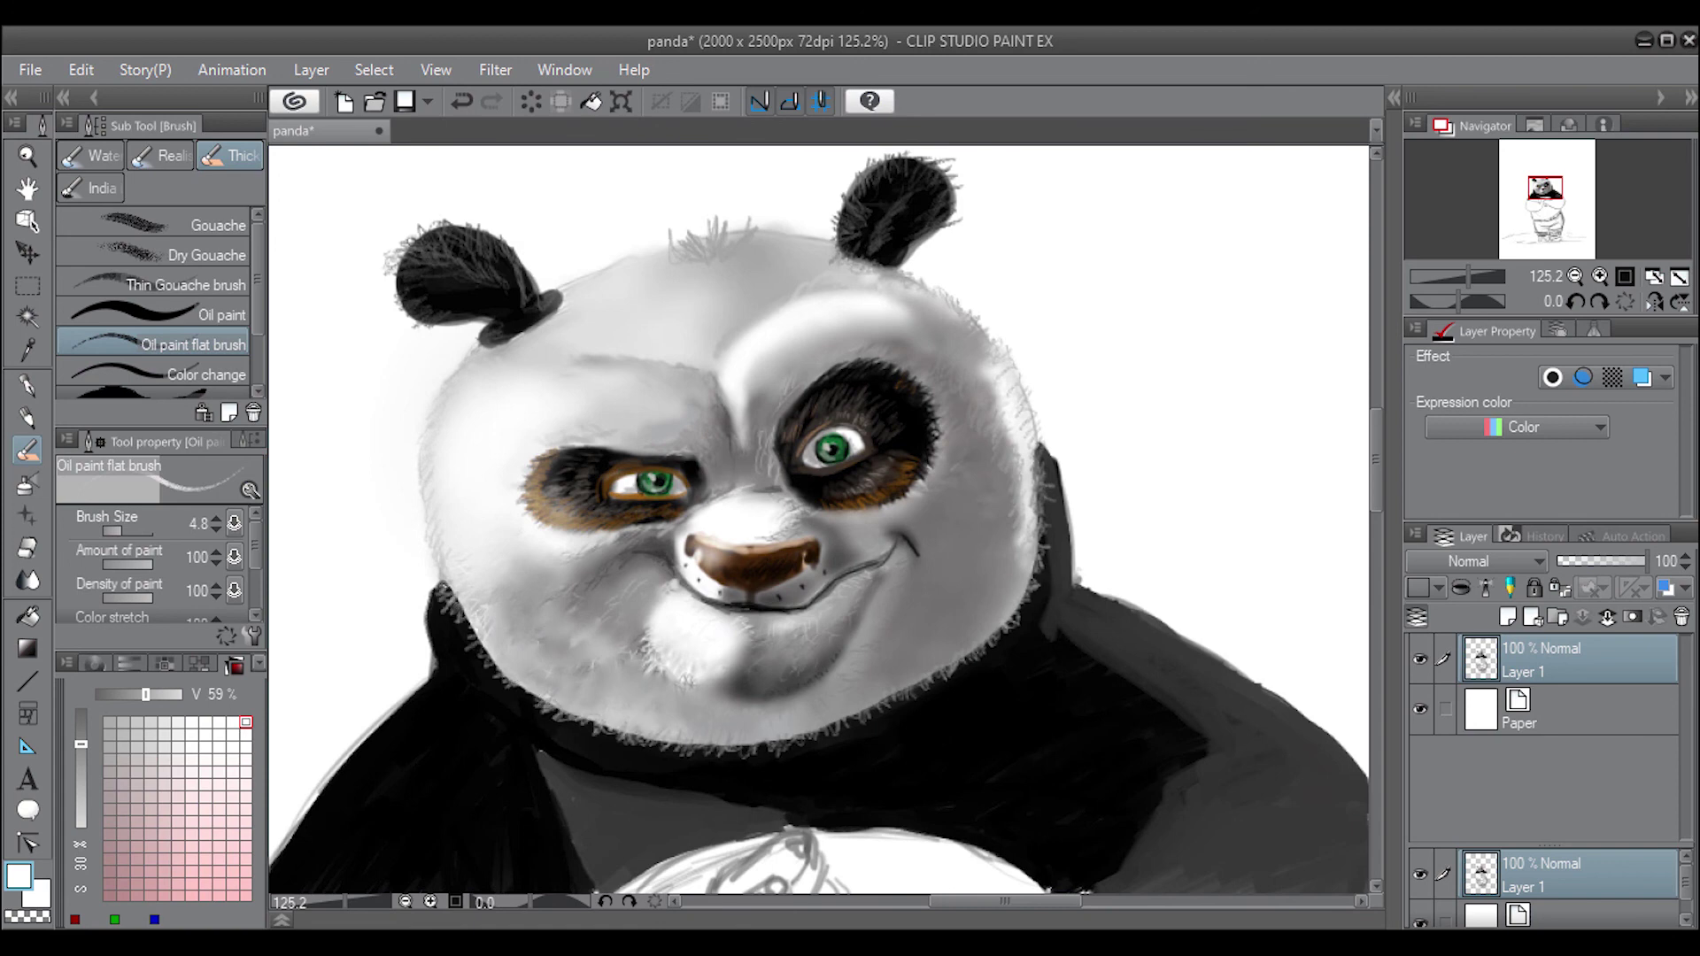
left_click_drag(482, 642, 453, 598)
left_click_drag(700, 232, 624, 261)
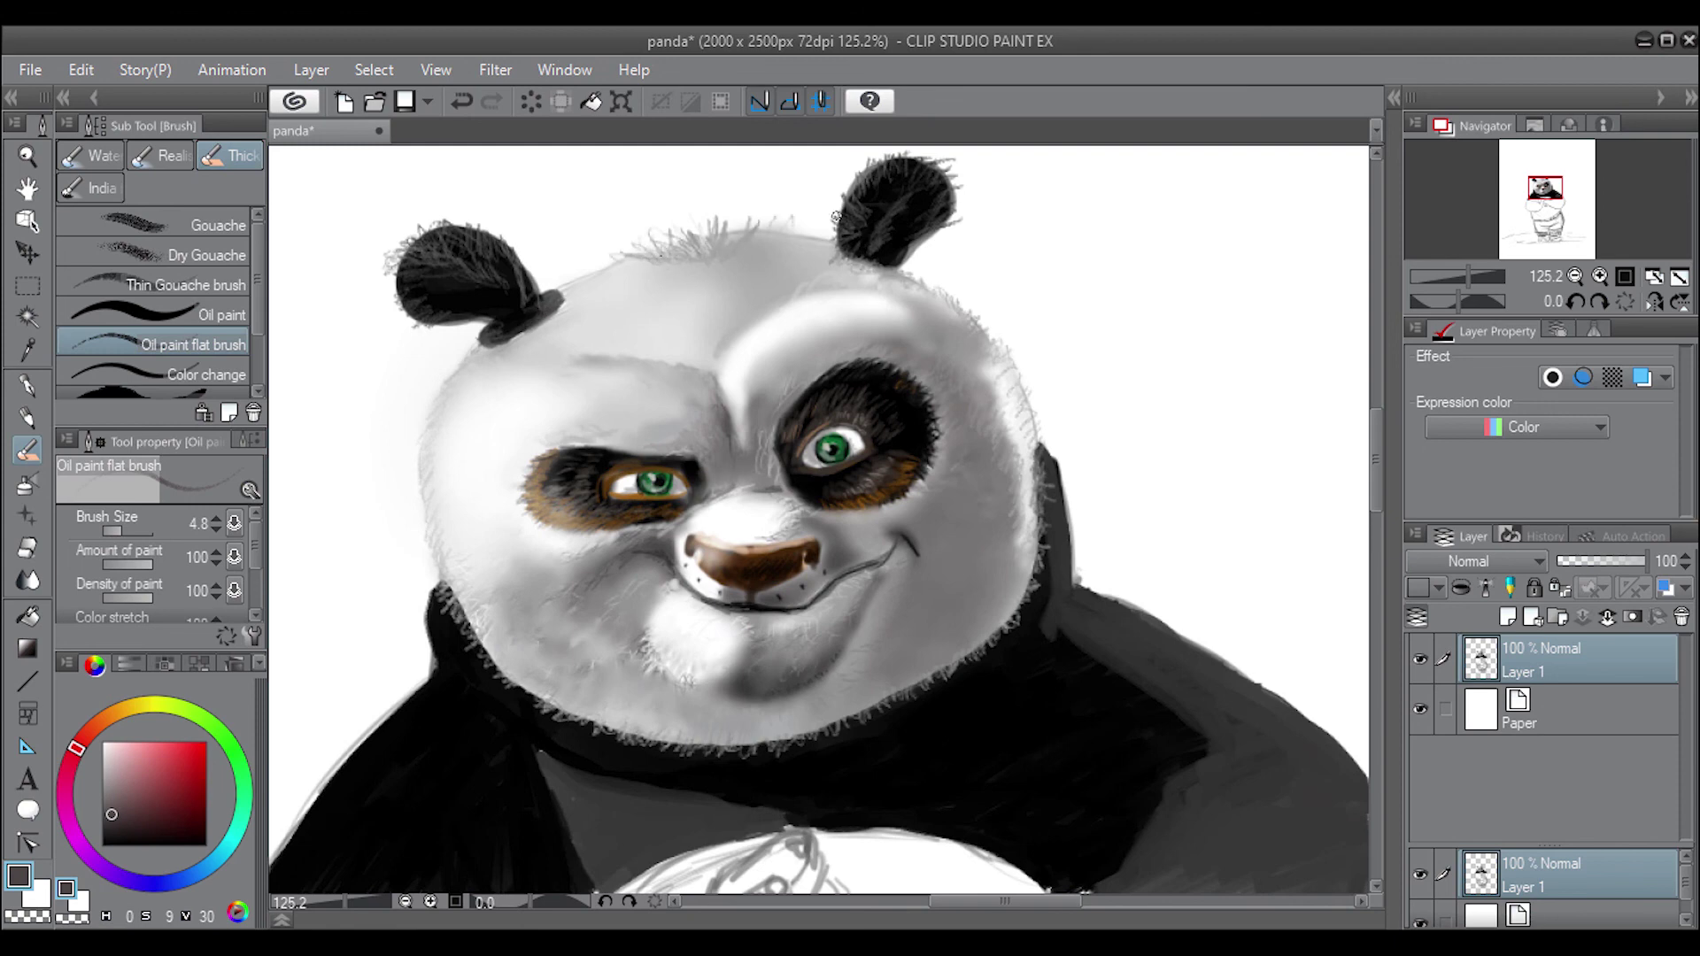
left_click_drag(722, 665, 702, 677)
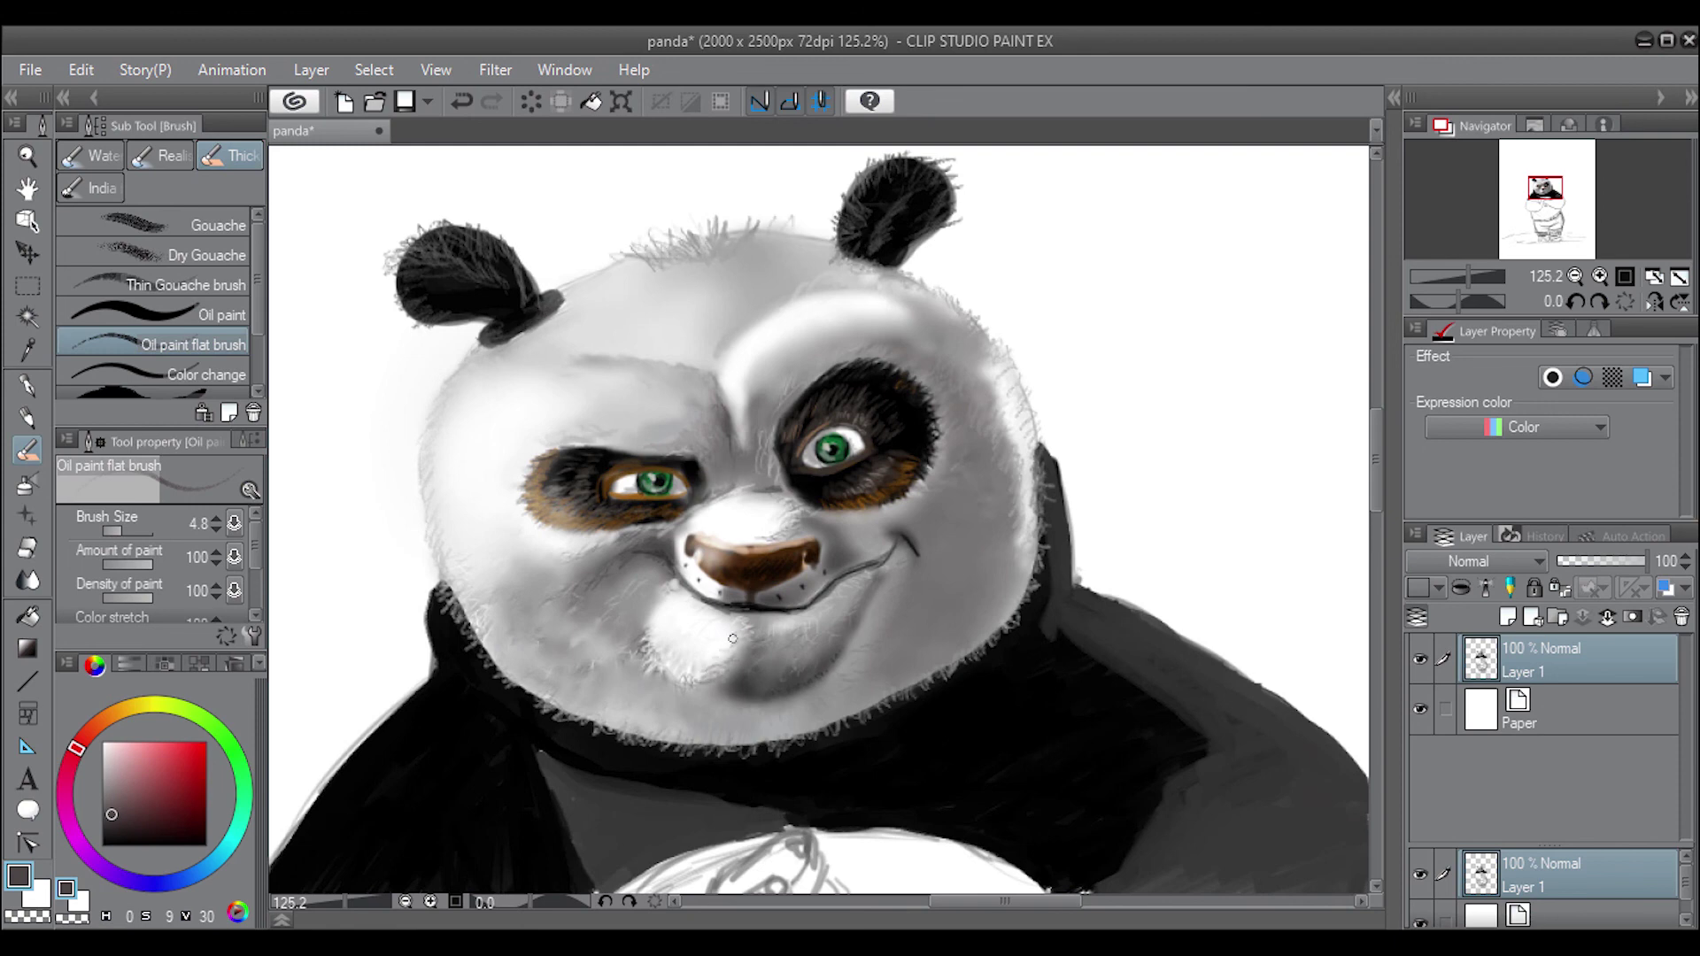